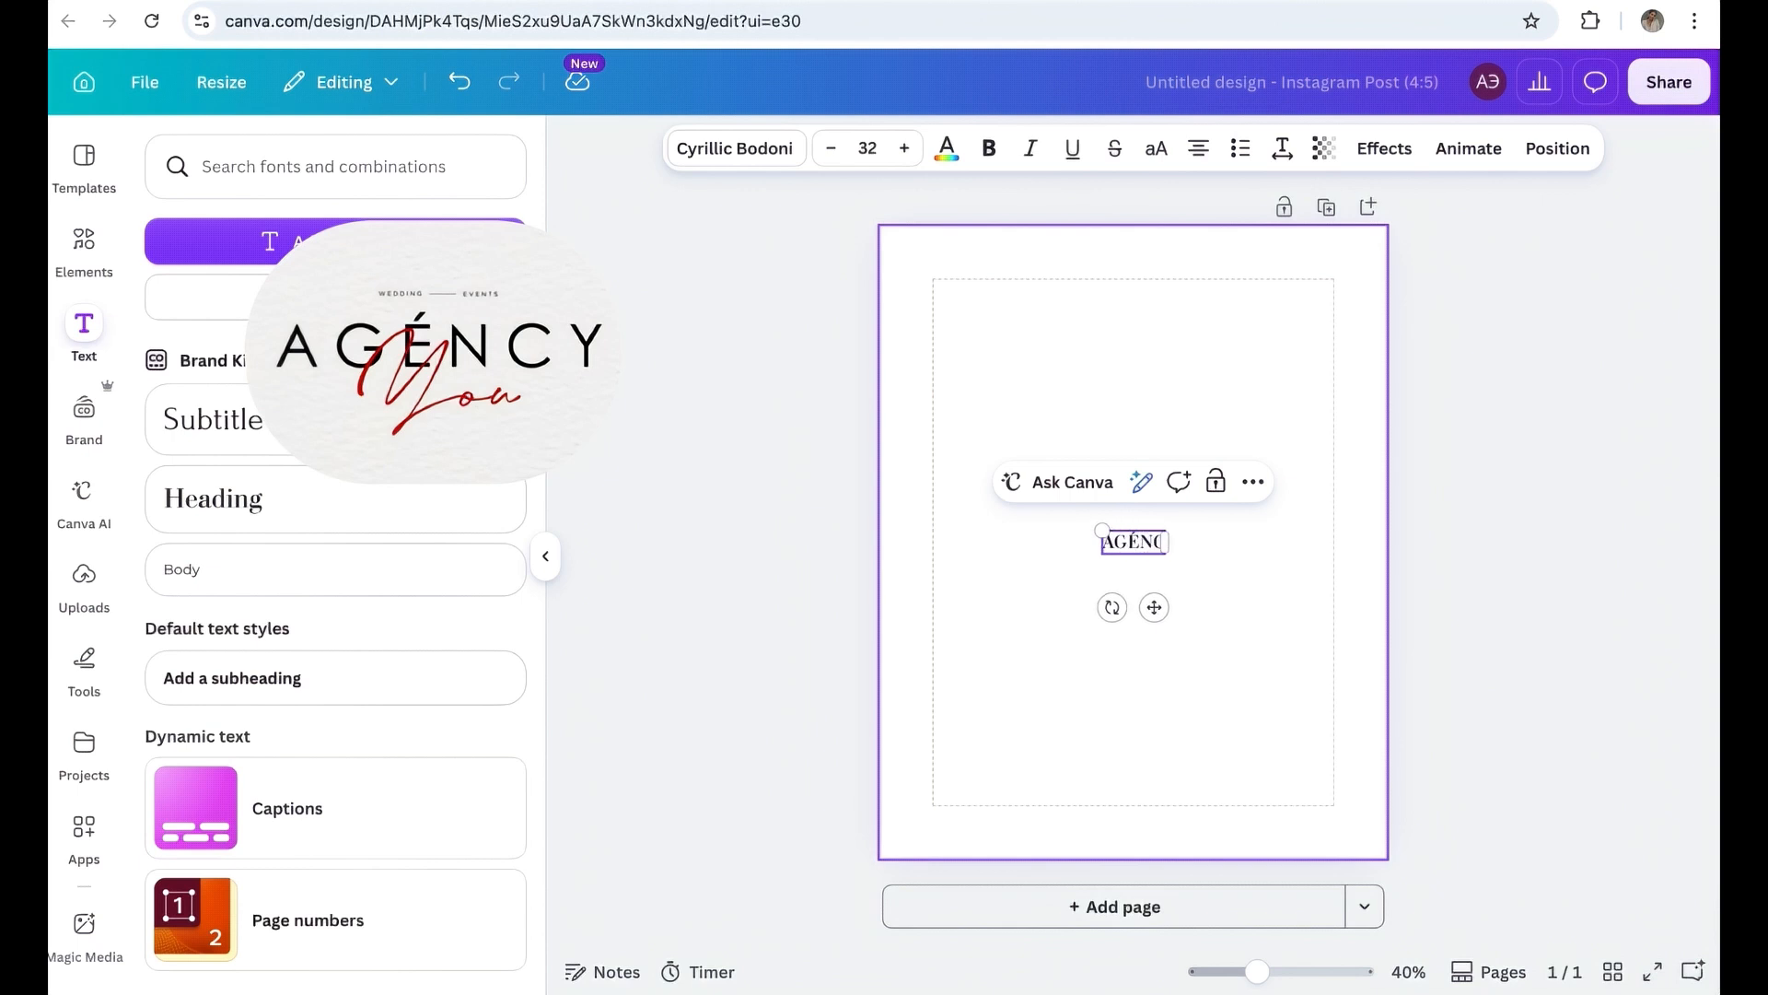
# Enlarge the AGÉNCY text to a font size of about 97,2 and centre it on the page.
pyautogui.click(1190, 726)
pyautogui.click(1112, 545)
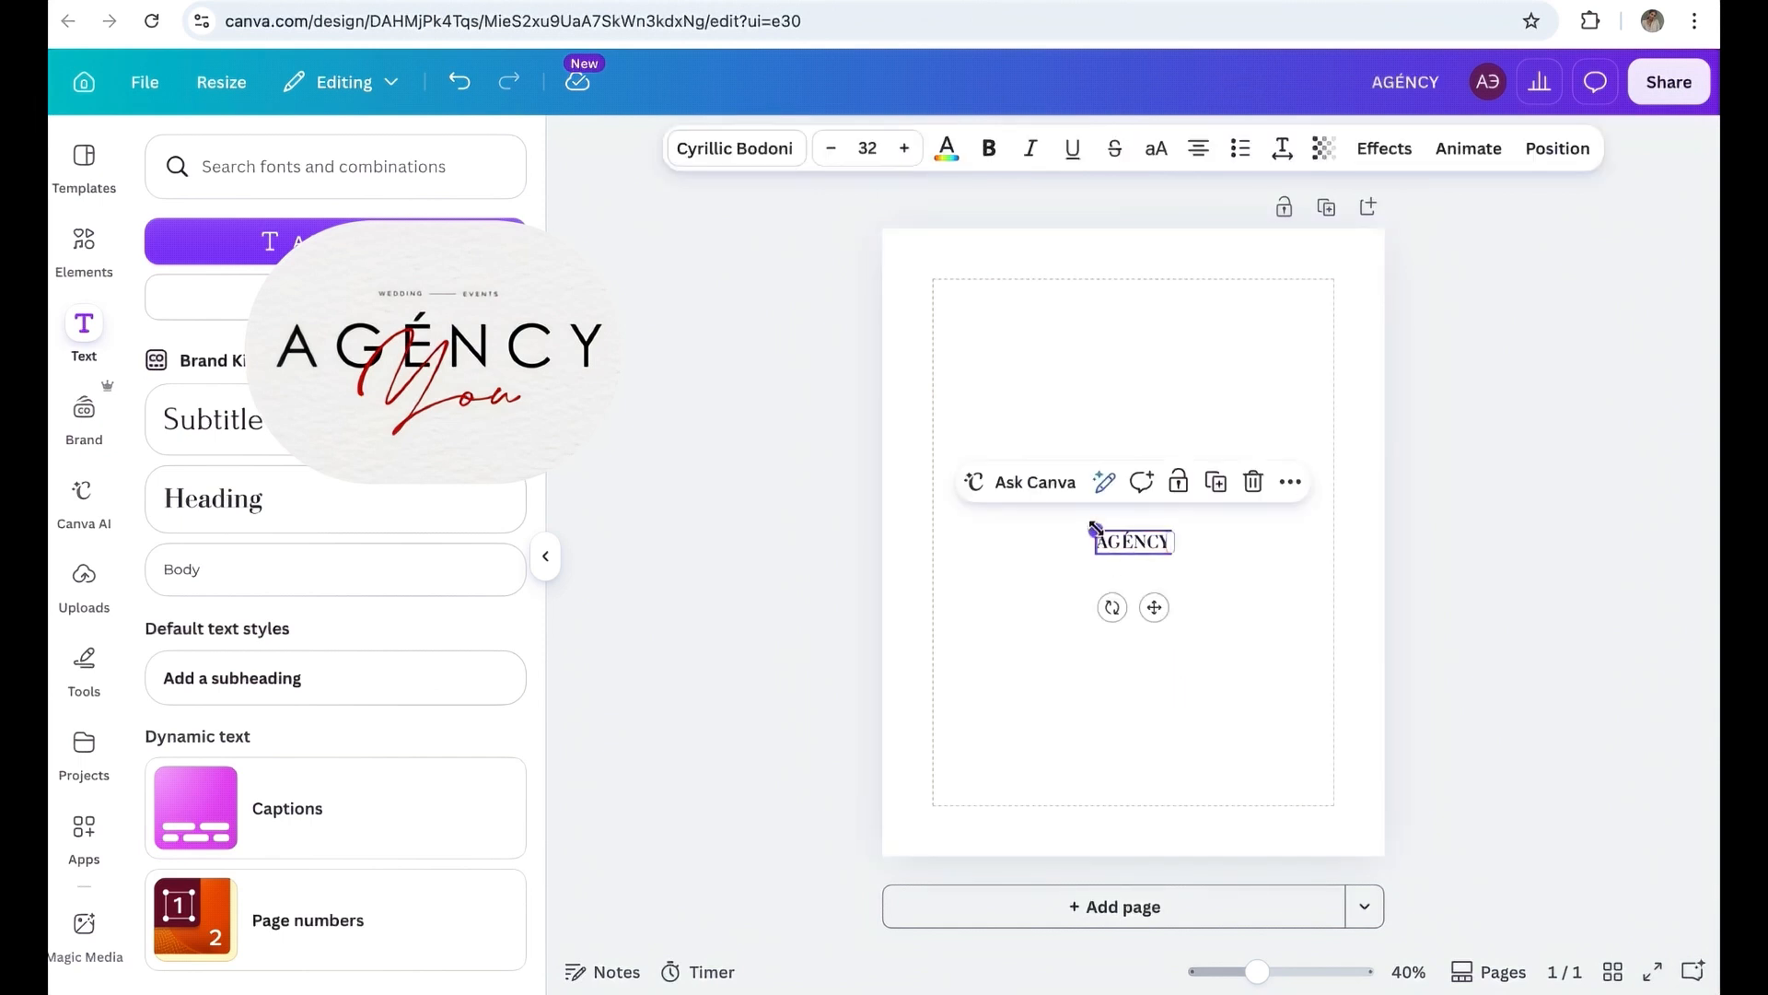
pyautogui.moveTo(1066, 523); pyautogui.dragTo(938, 480)
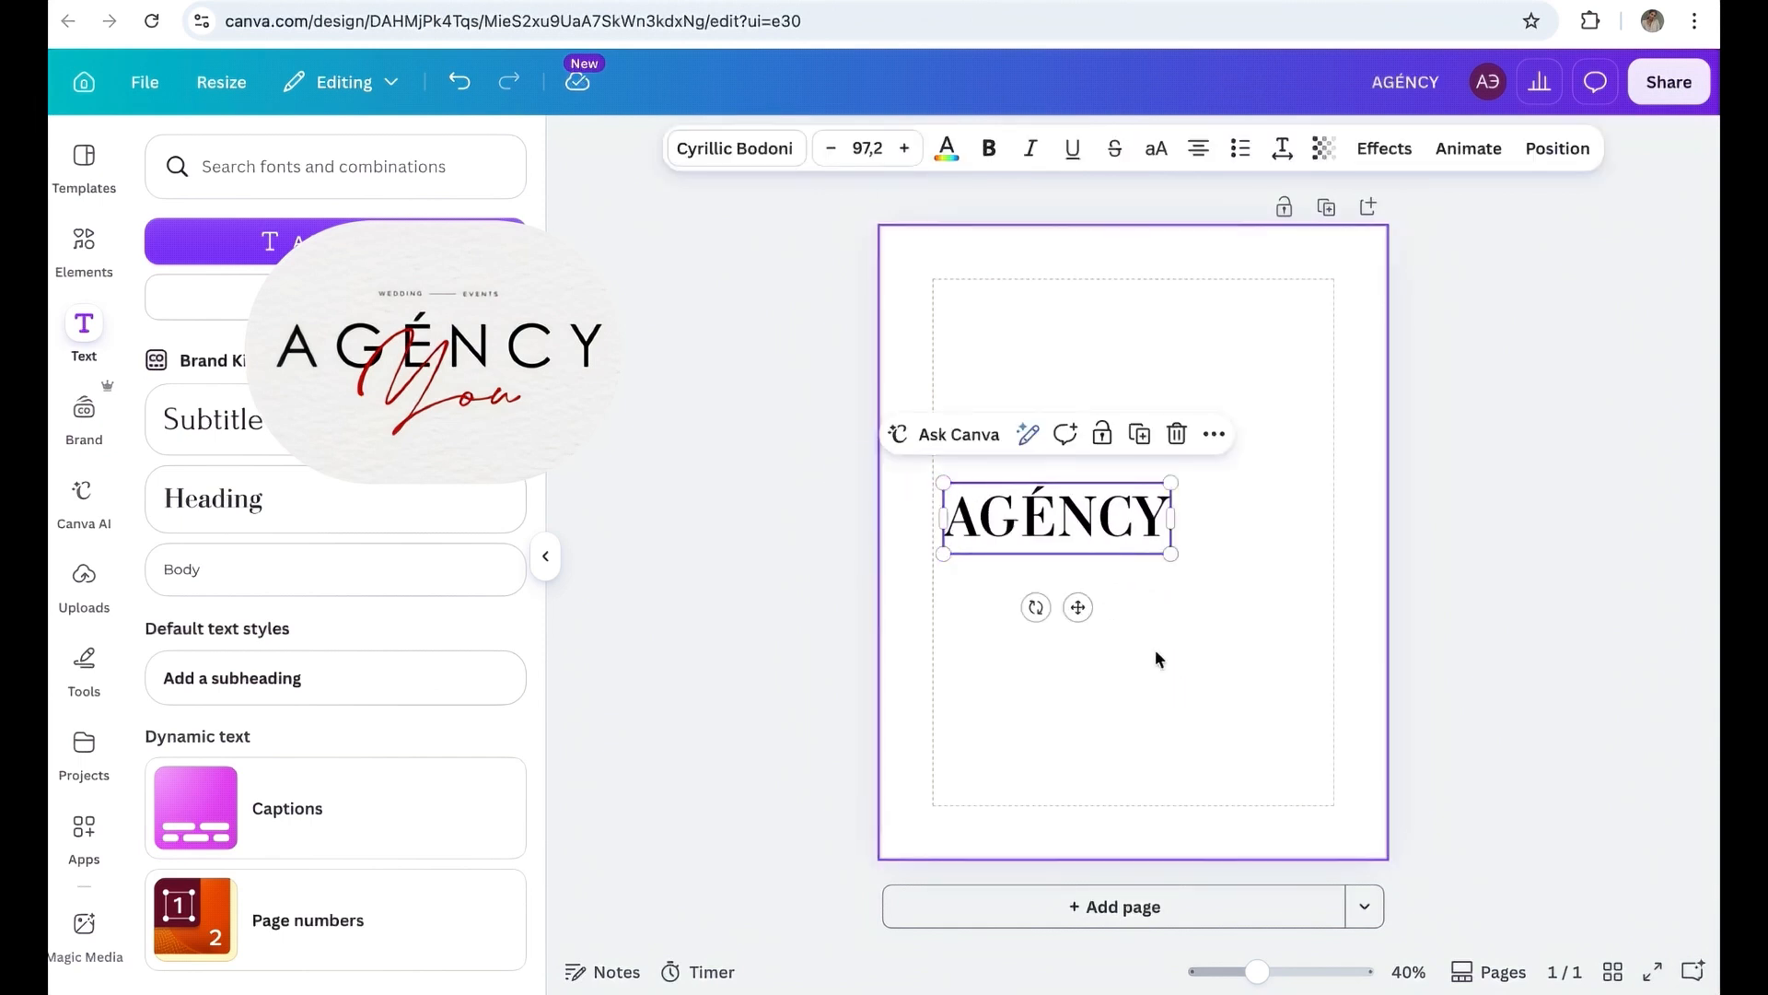
pyautogui.moveTo(1075, 610); pyautogui.dragTo(1161, 631)
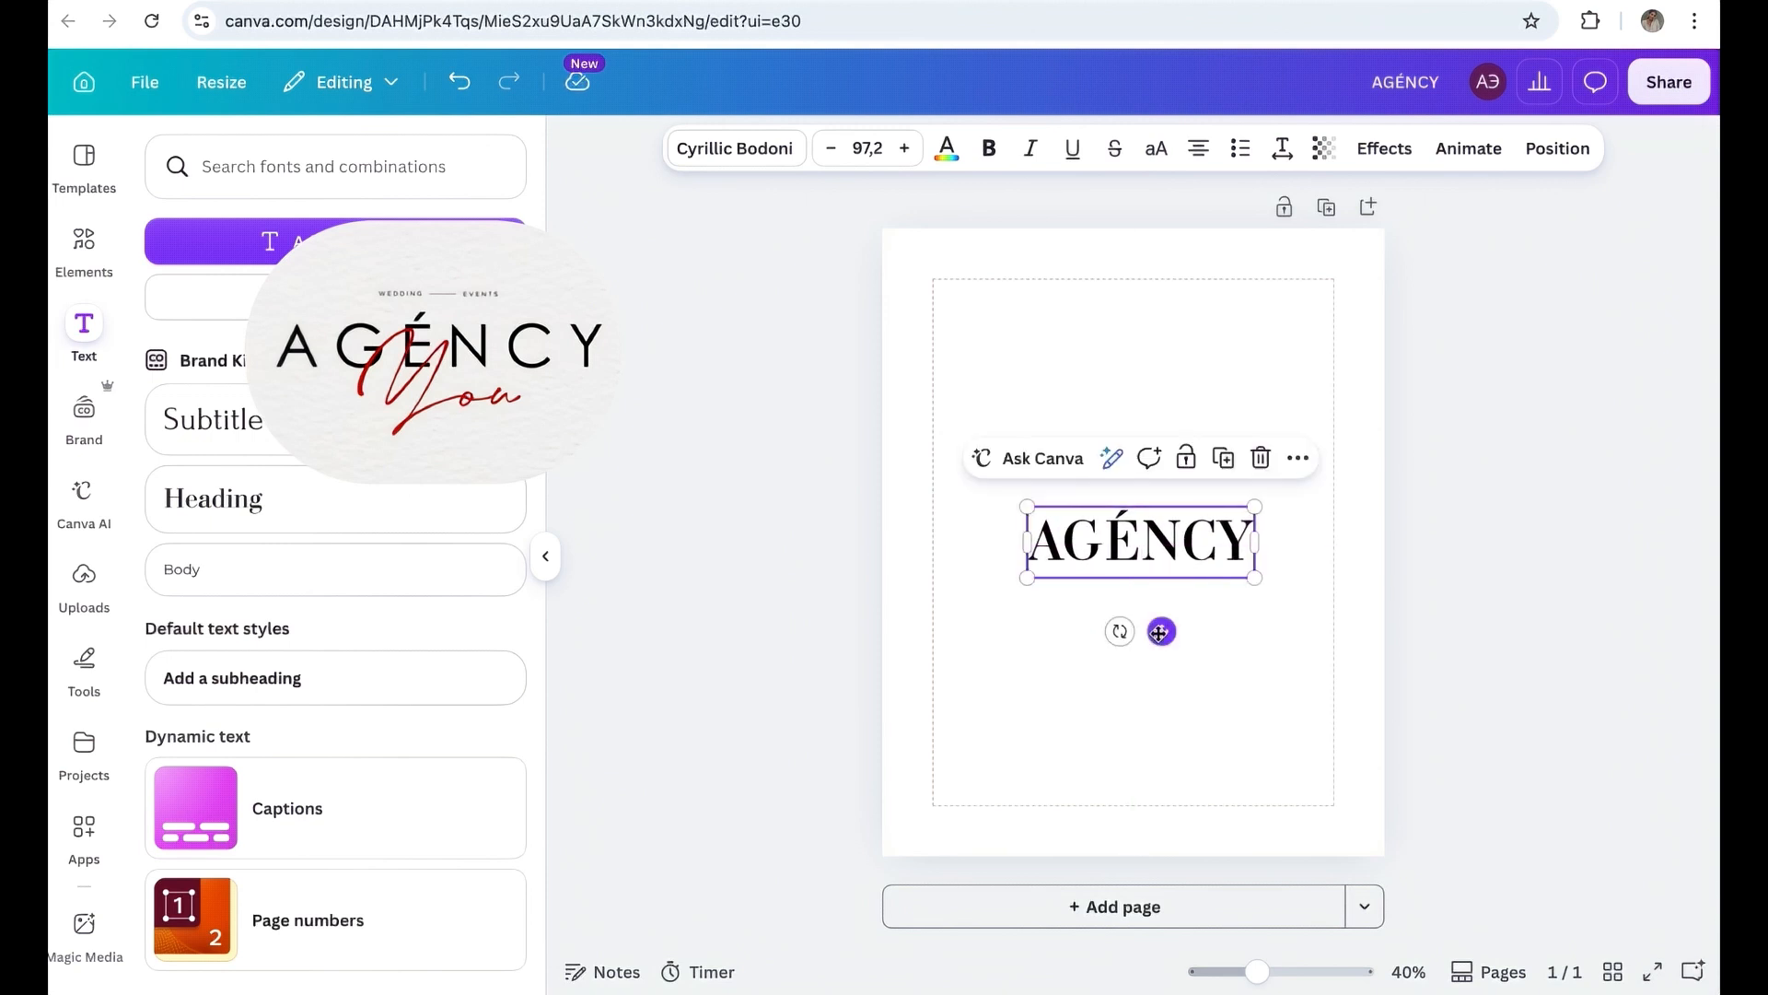
# Change the font of the AGÉNCY text to Montserrat.
pyautogui.click(716, 153)
pyautogui.scroll(-3, 433, 506)
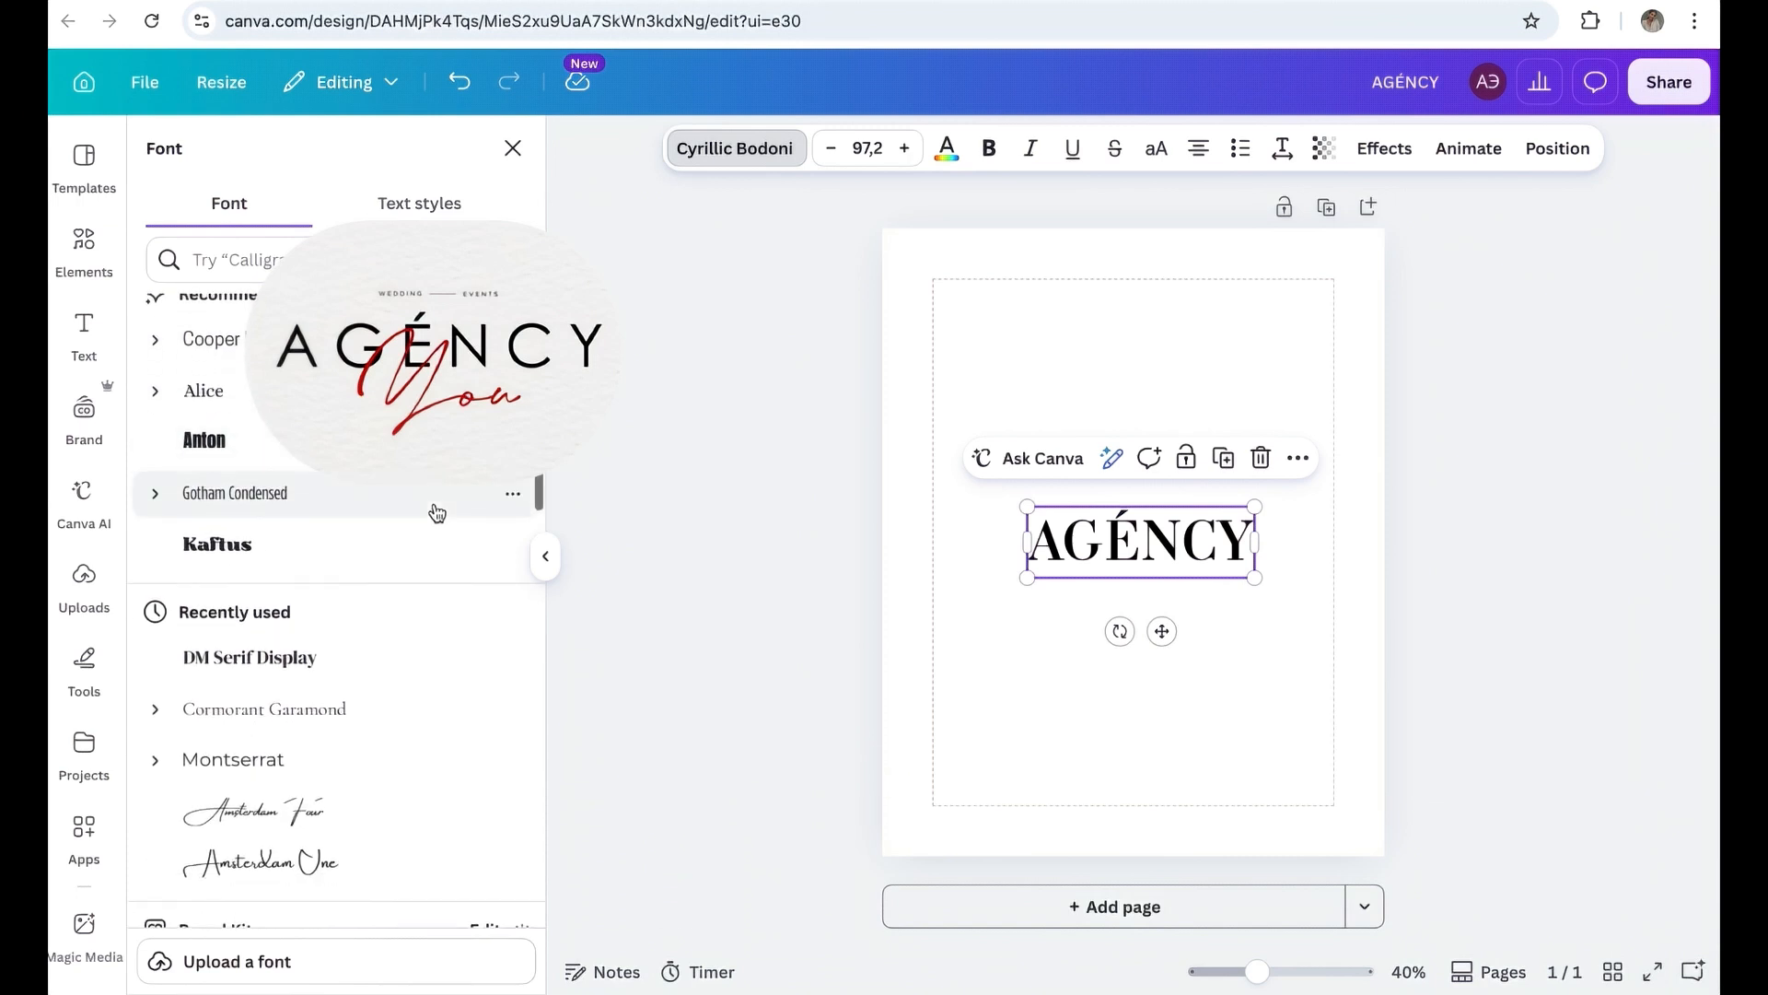
pyautogui.click(266, 768)
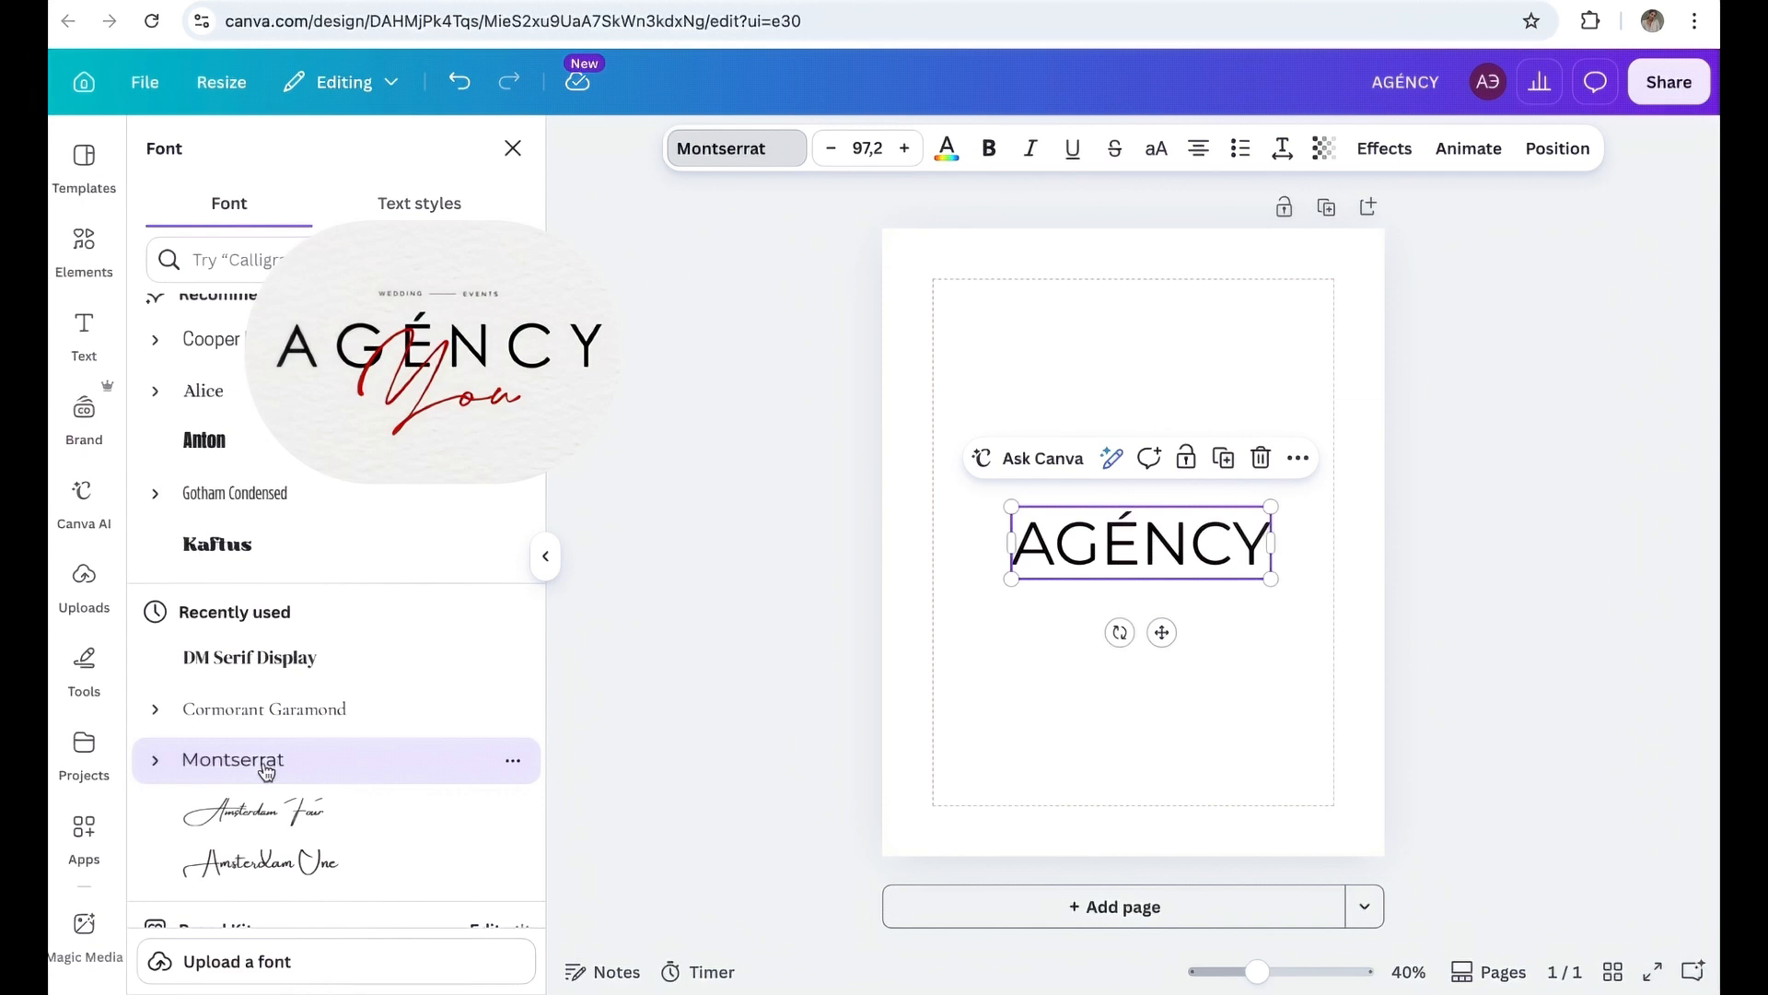
# Set the letter spacing of the AGÉNCY text to 186 and recentre it on the page.
pyautogui.click(1280, 157)
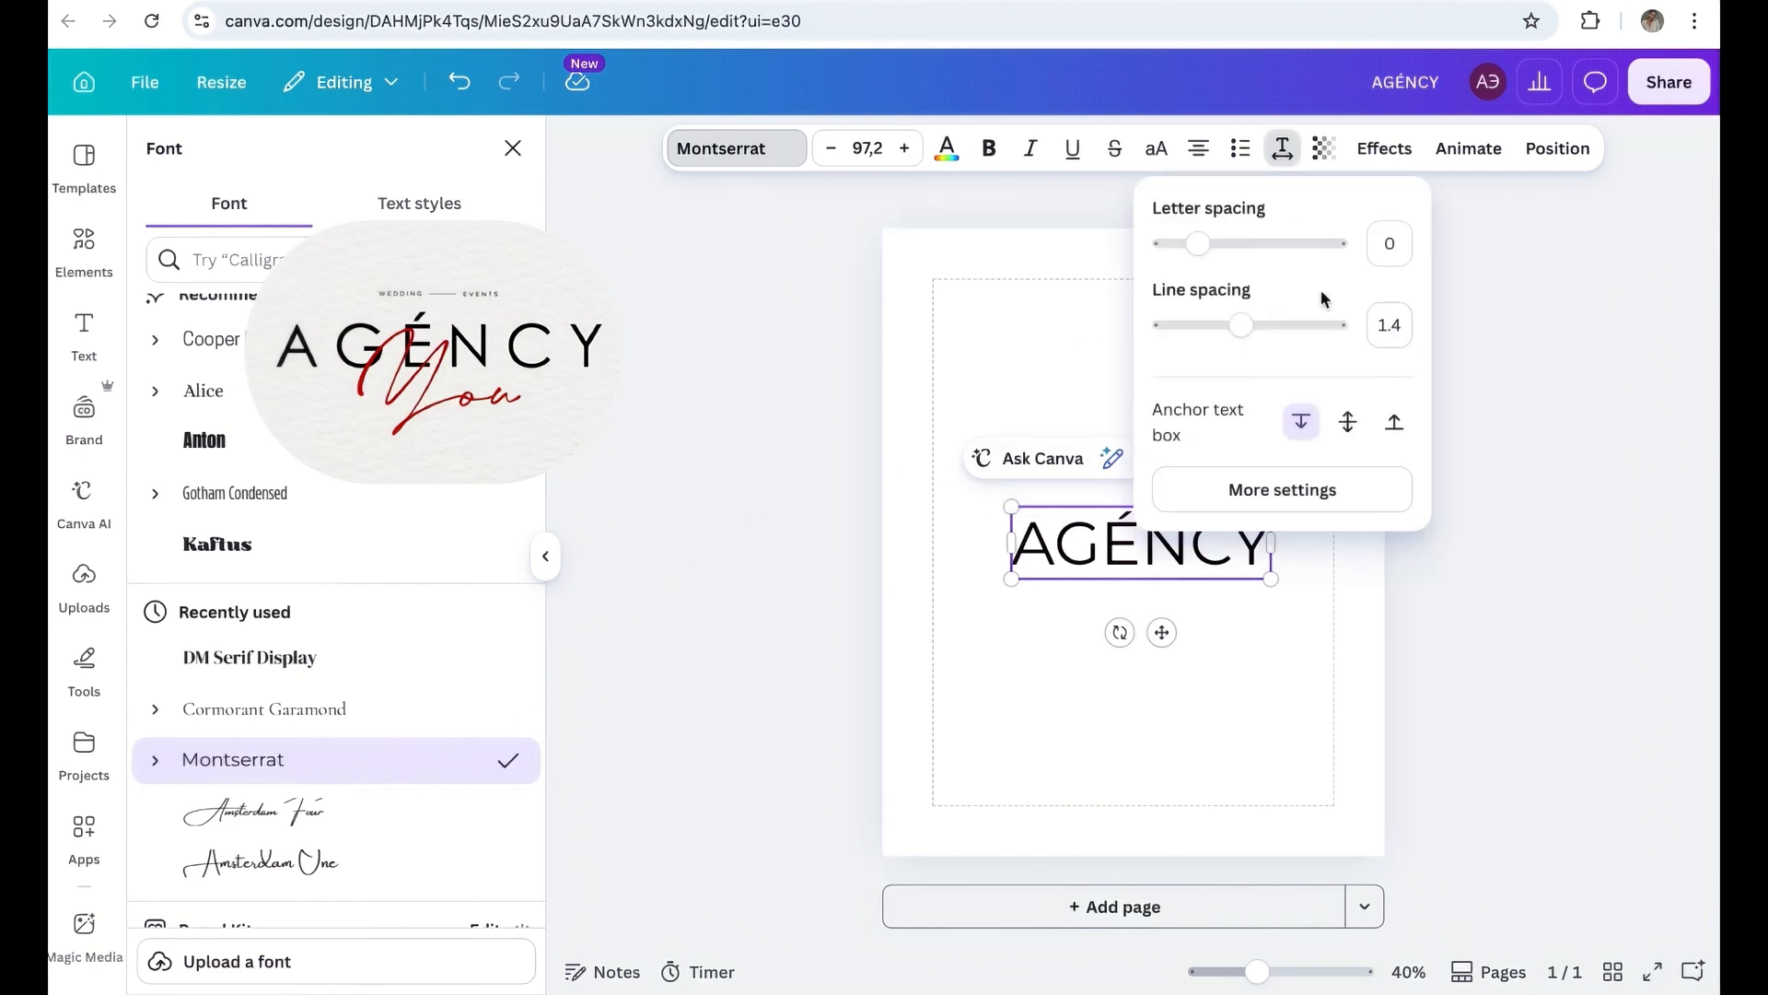
pyautogui.moveTo(1197, 243); pyautogui.dragTo(1229, 249)
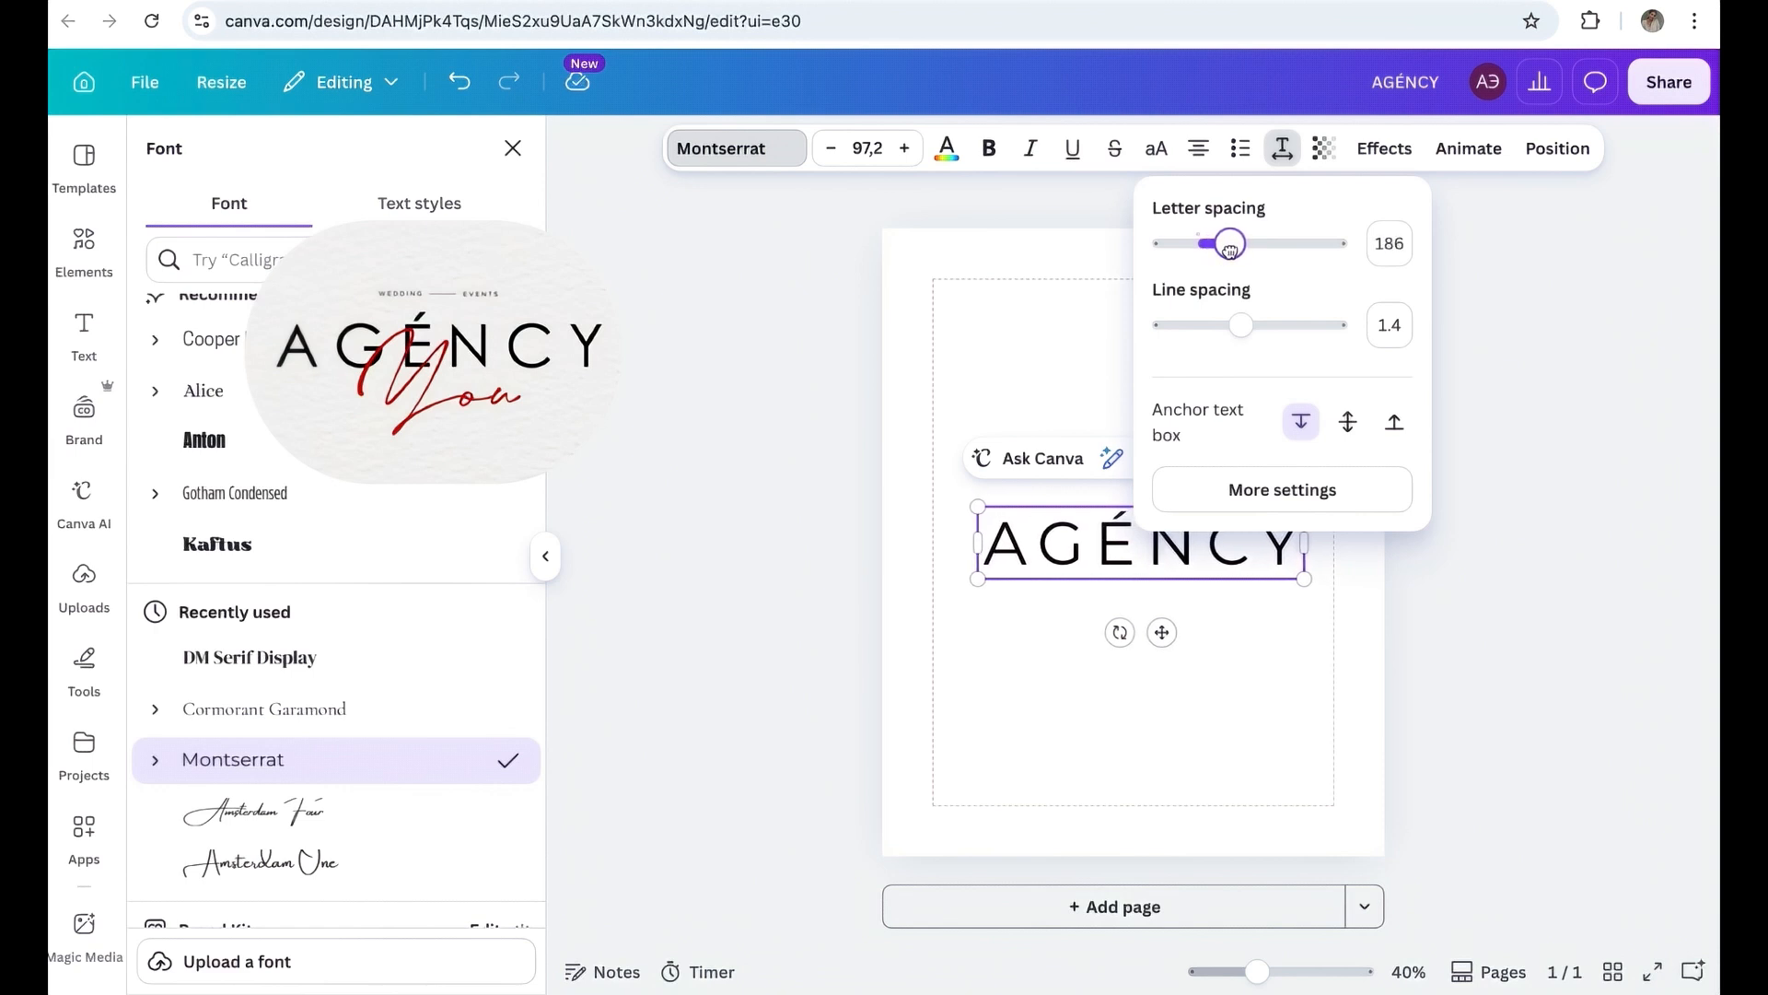
pyautogui.click(1500, 779)
pyautogui.moveTo(1162, 640); pyautogui.dragTo(1156, 636)
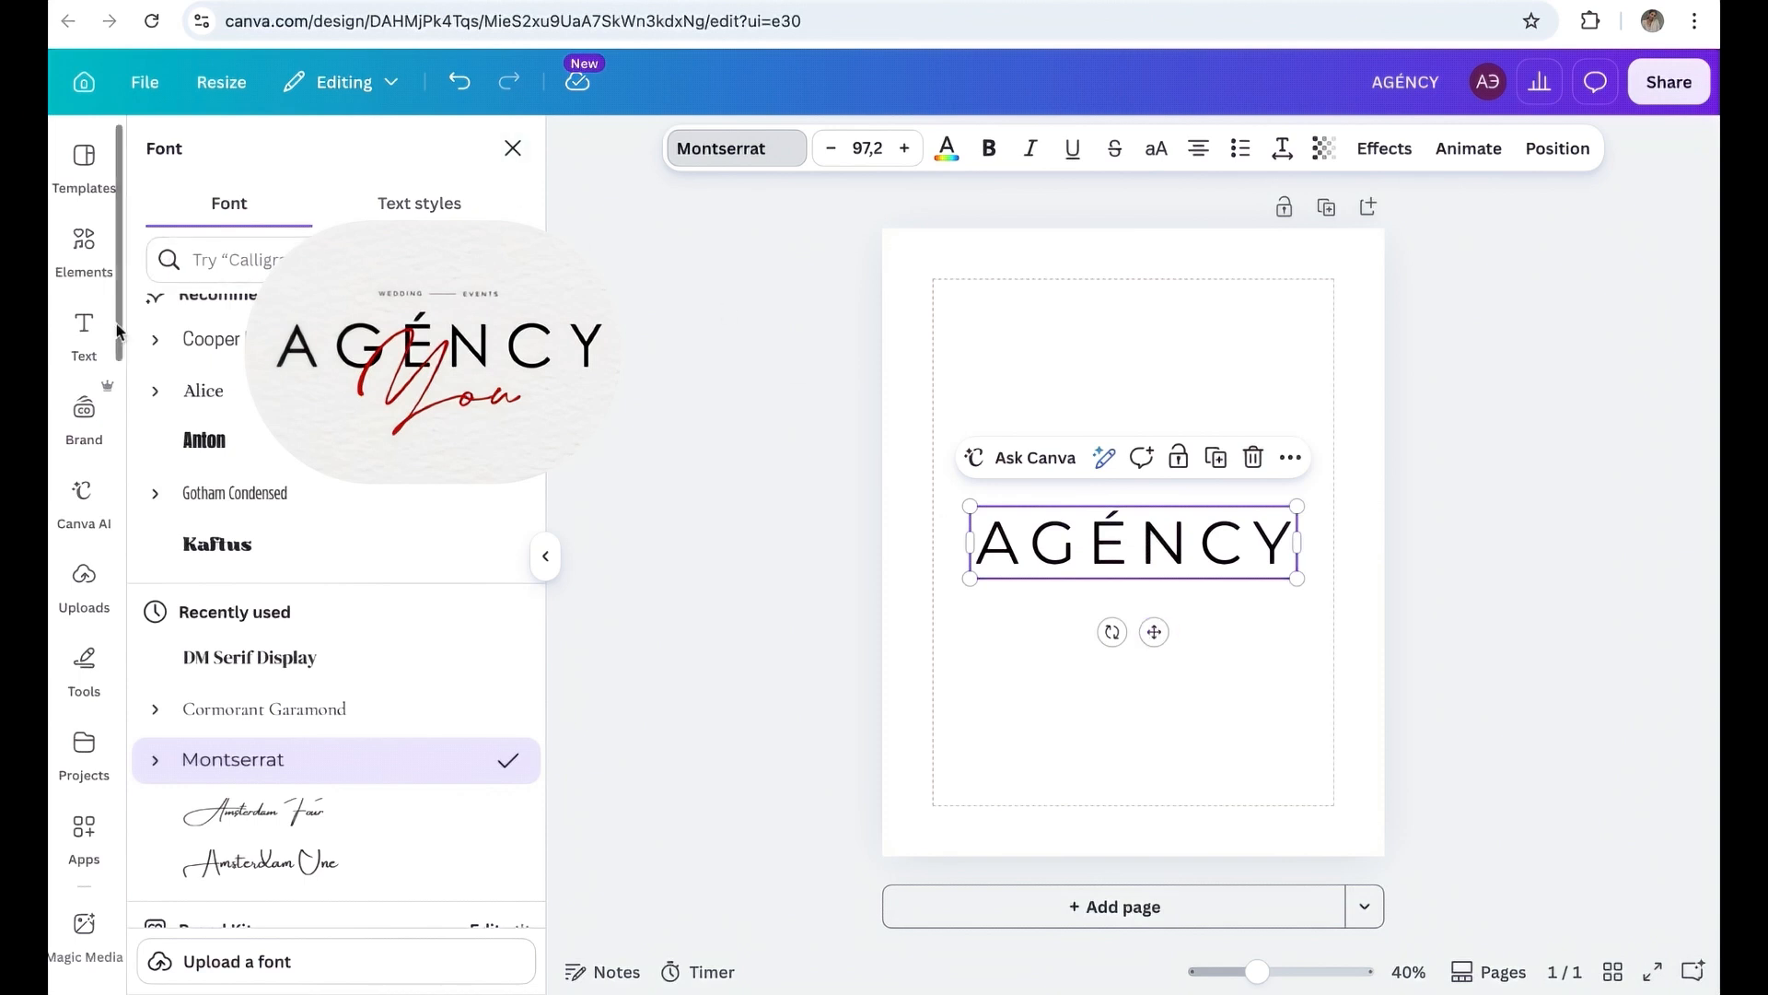
# Add a heading directly below AGÉNCY and replace its text with "You".
pyautogui.click(513, 149)
pyautogui.moveTo(414, 497); pyautogui.dragTo(1141, 594)
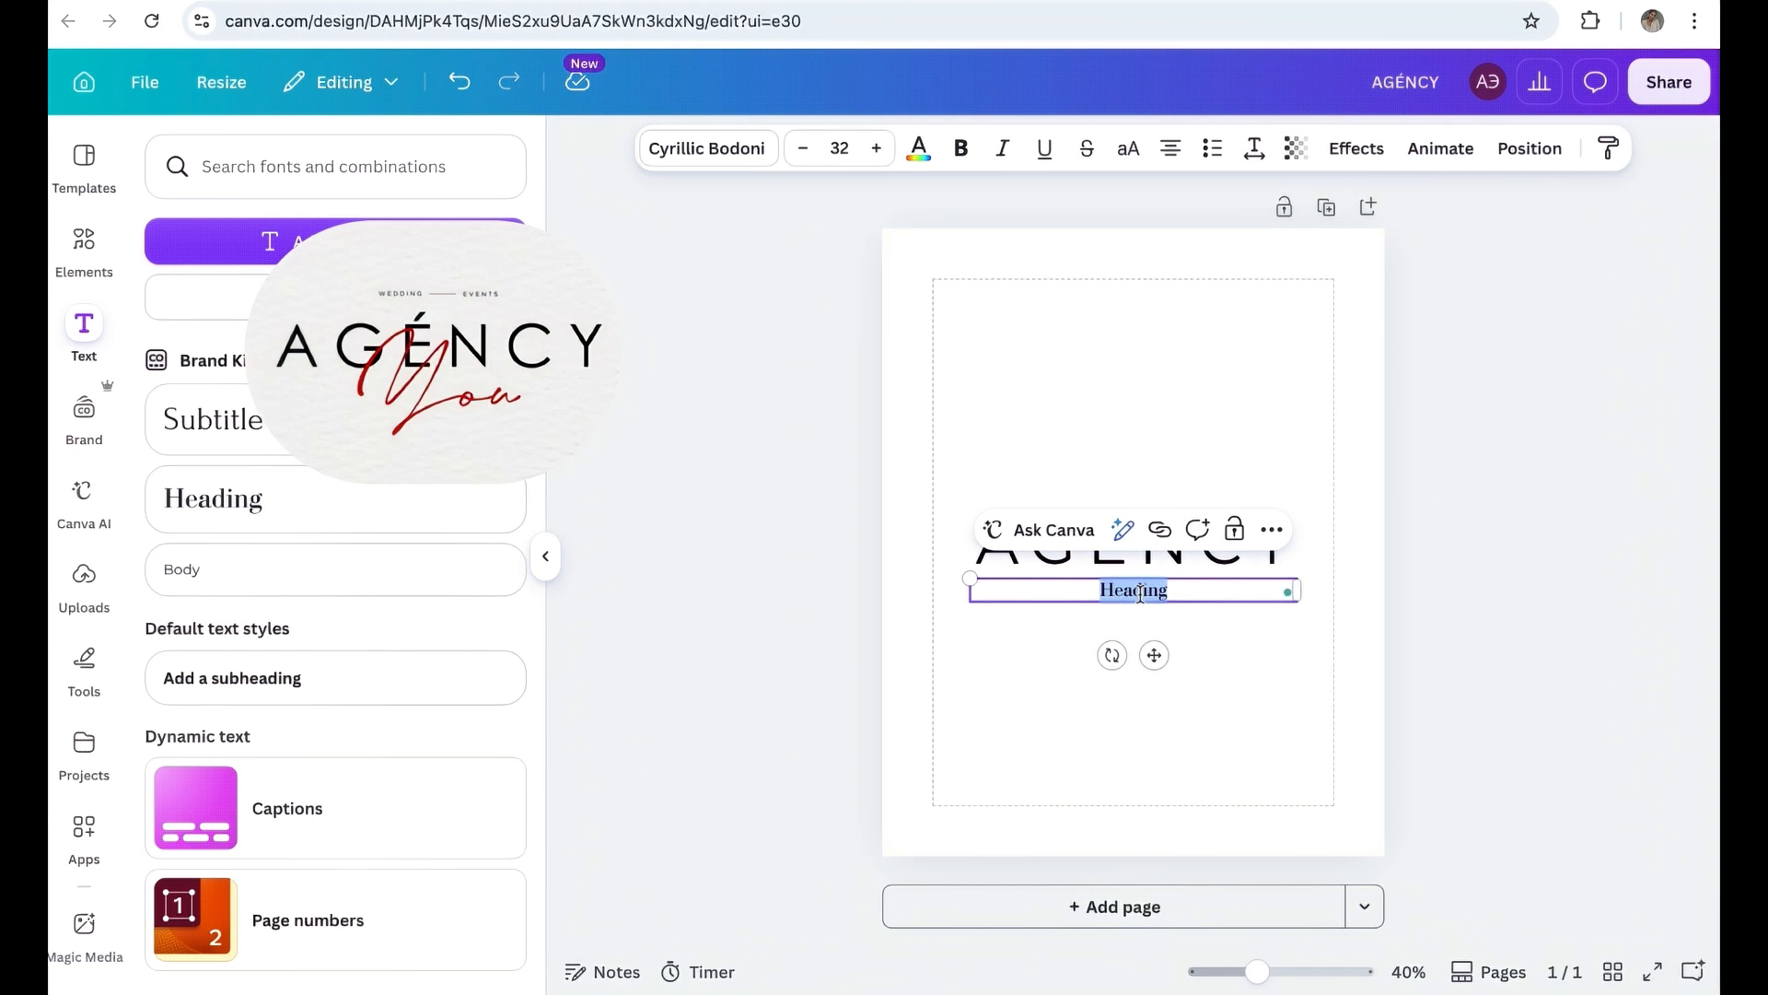
pyautogui.write('You')
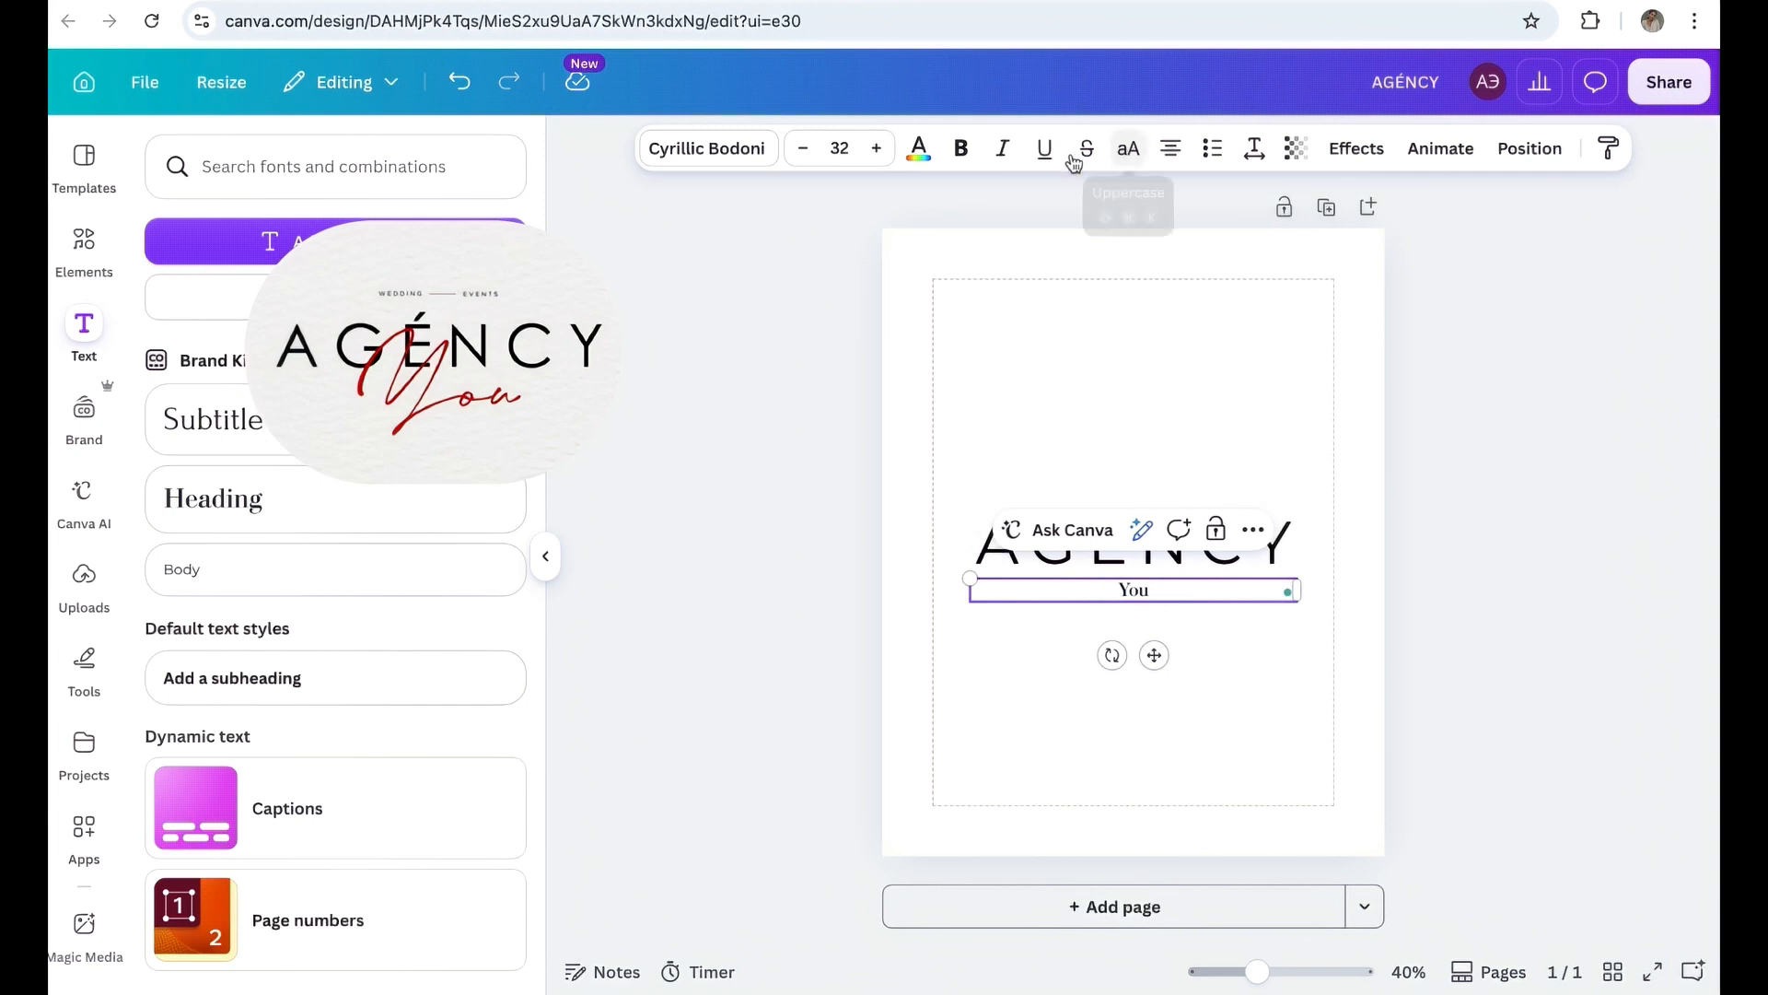
# Search the fonts for "amster" and apply Amsterdam Four to the "You" text.
pyautogui.click(707, 148)
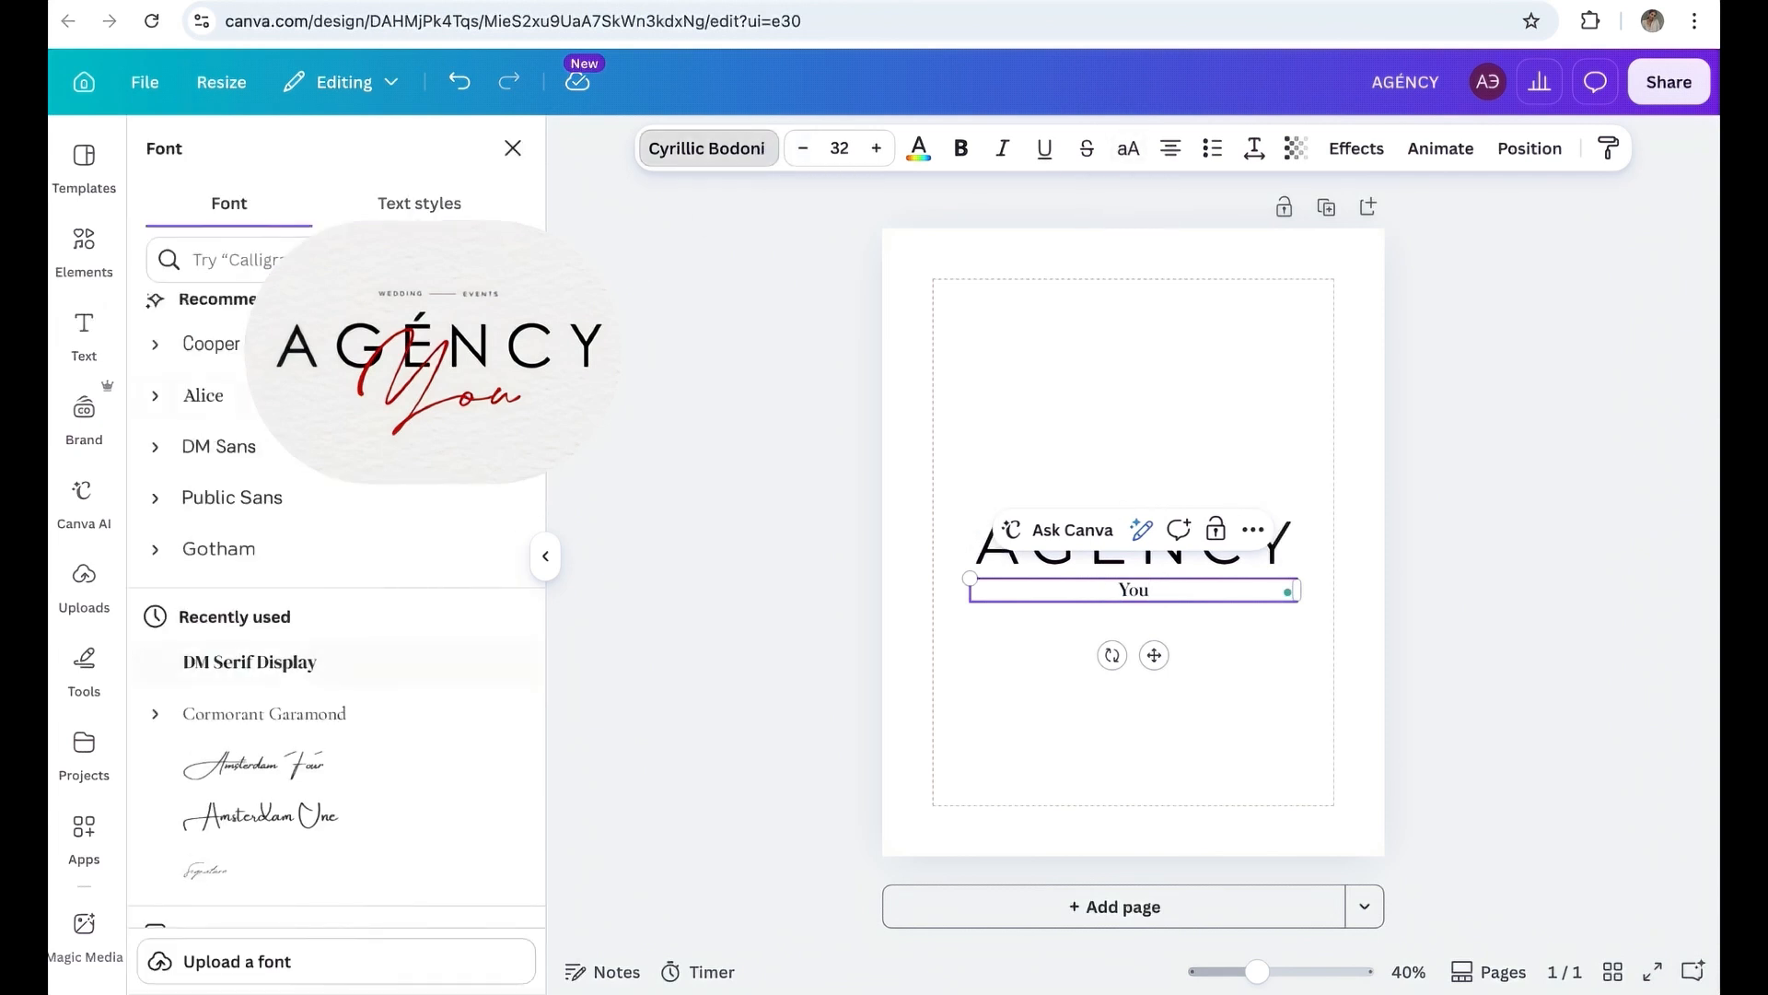
pyautogui.click(305, 241)
pyautogui.write('amster')
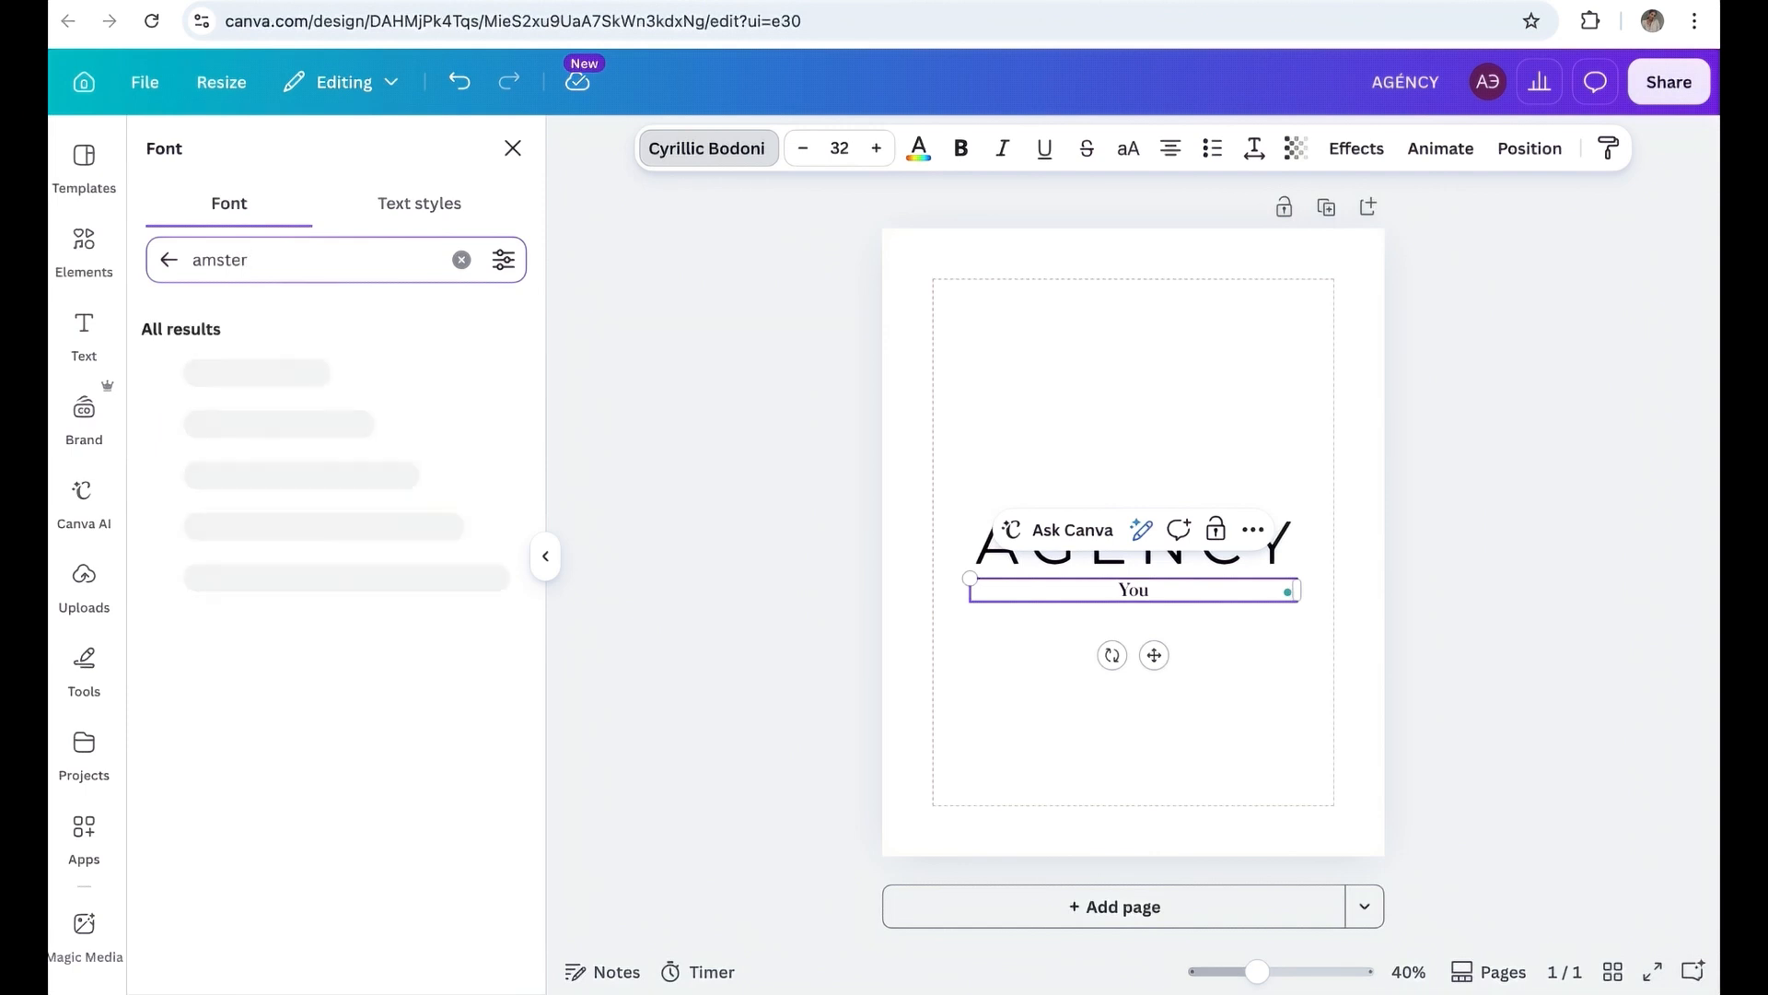
pyautogui.click(309, 375)
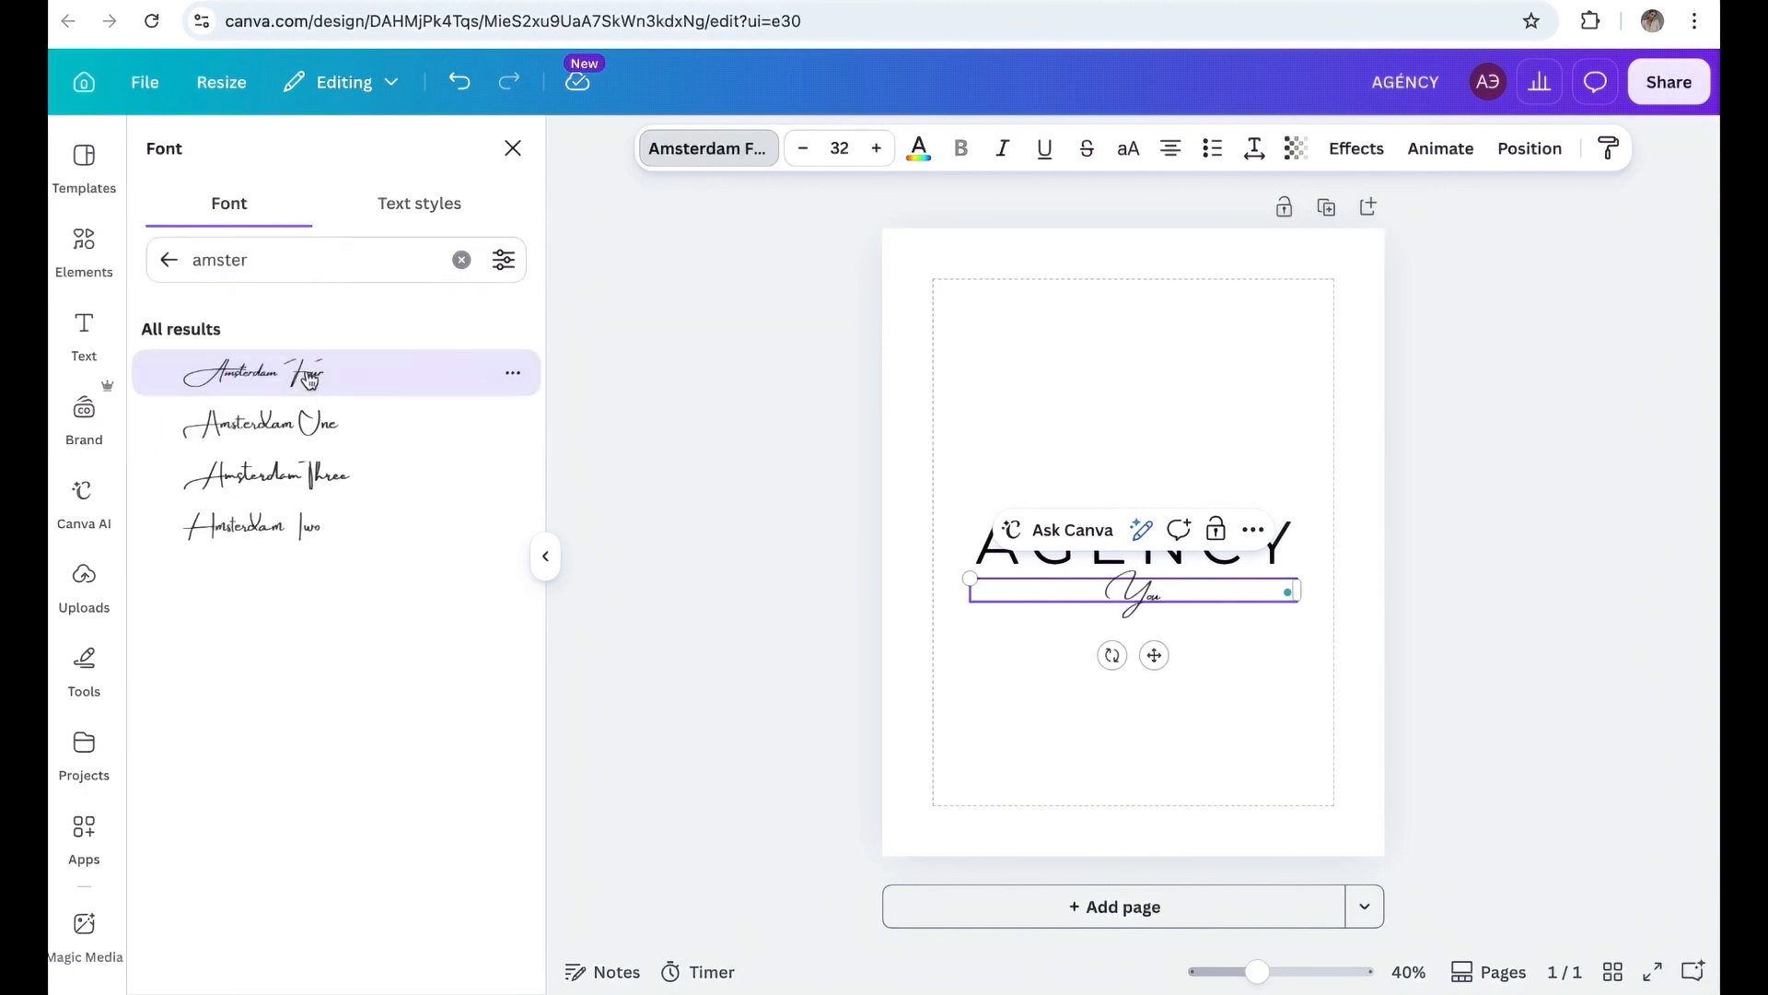
# Try the Amsterdam One, Three and Two fonts on the "You" text, ending back on Amsterdam Four.
pyautogui.scroll(5, 1166, 617)
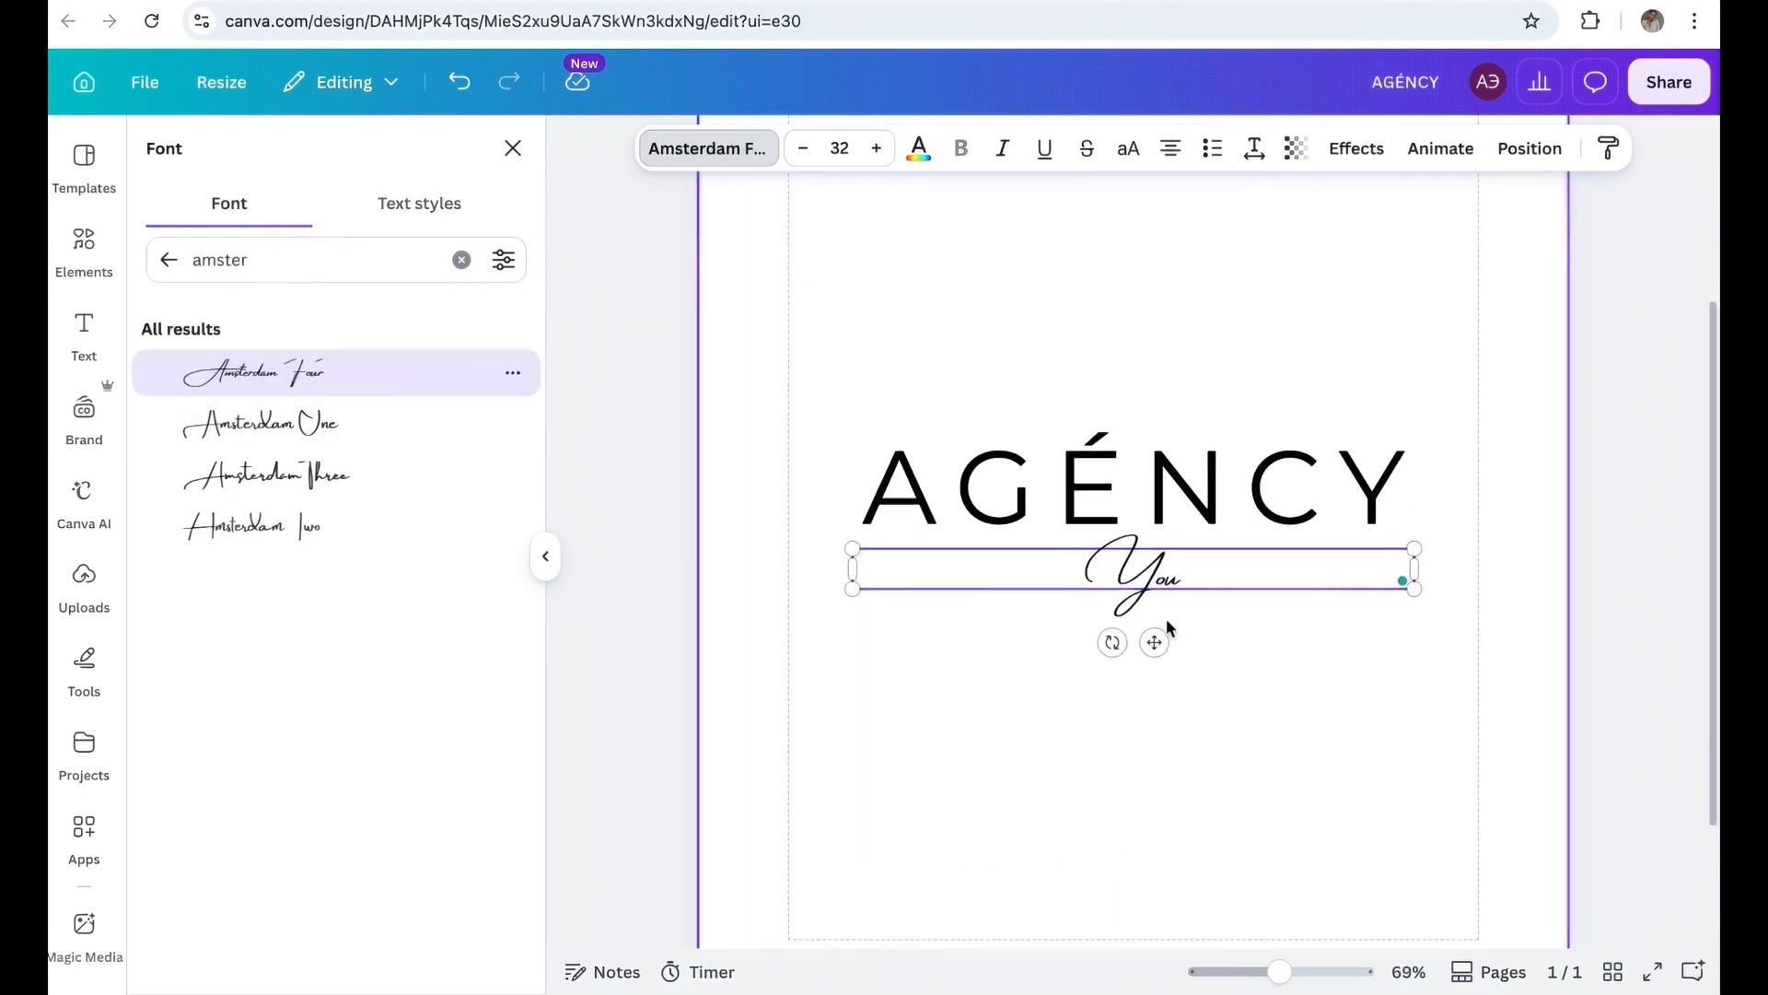
pyautogui.click(347, 430)
pyautogui.click(316, 481)
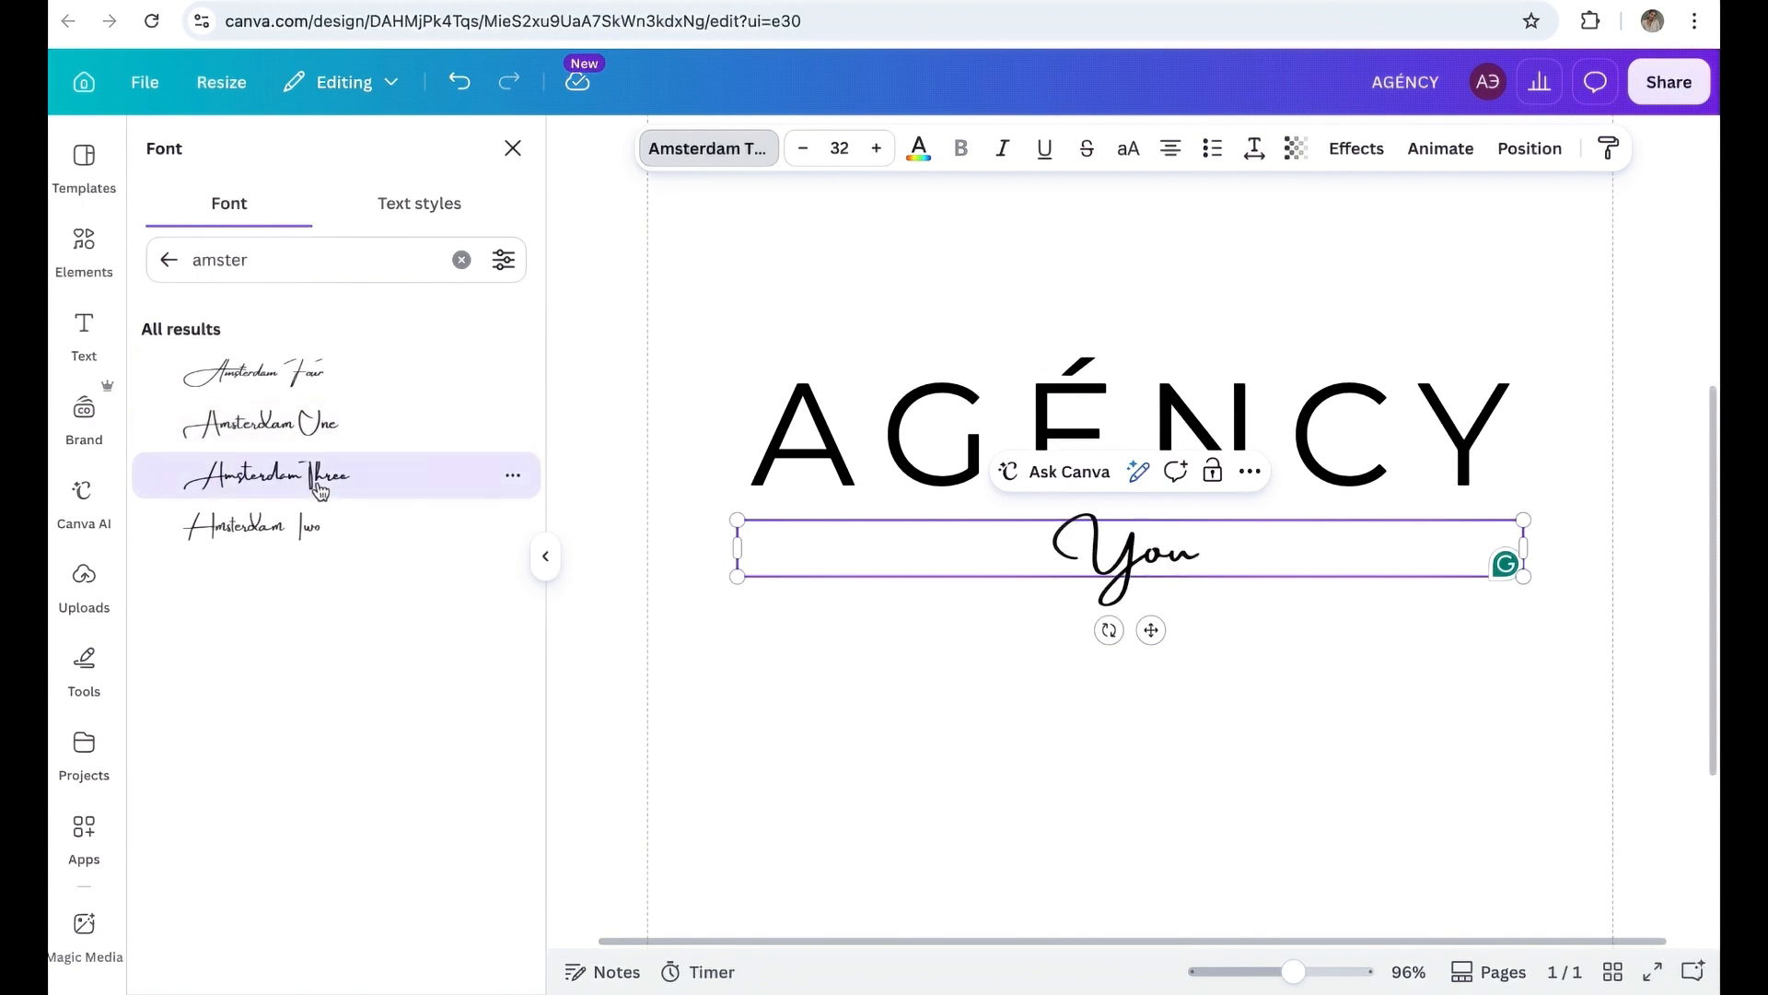
pyautogui.click(307, 530)
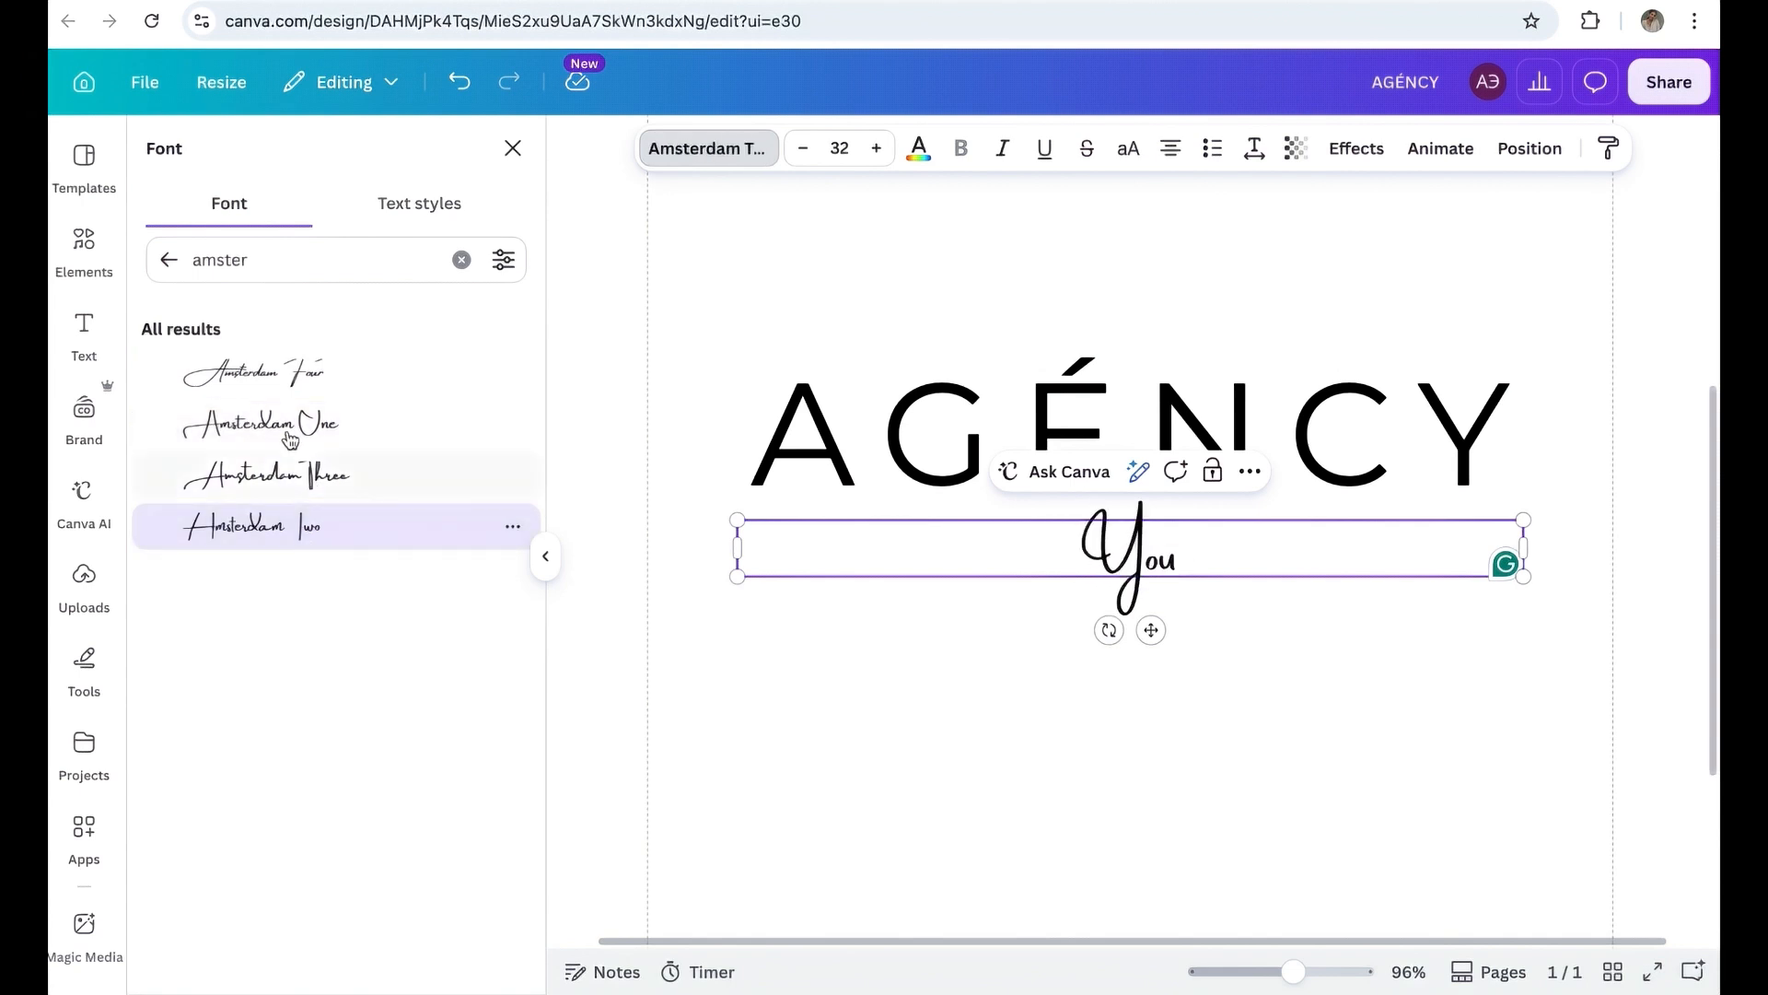
pyautogui.click(279, 380)
# Colour the "You" text dark red with the custom colour #BD0F0F.
pyautogui.click(918, 150)
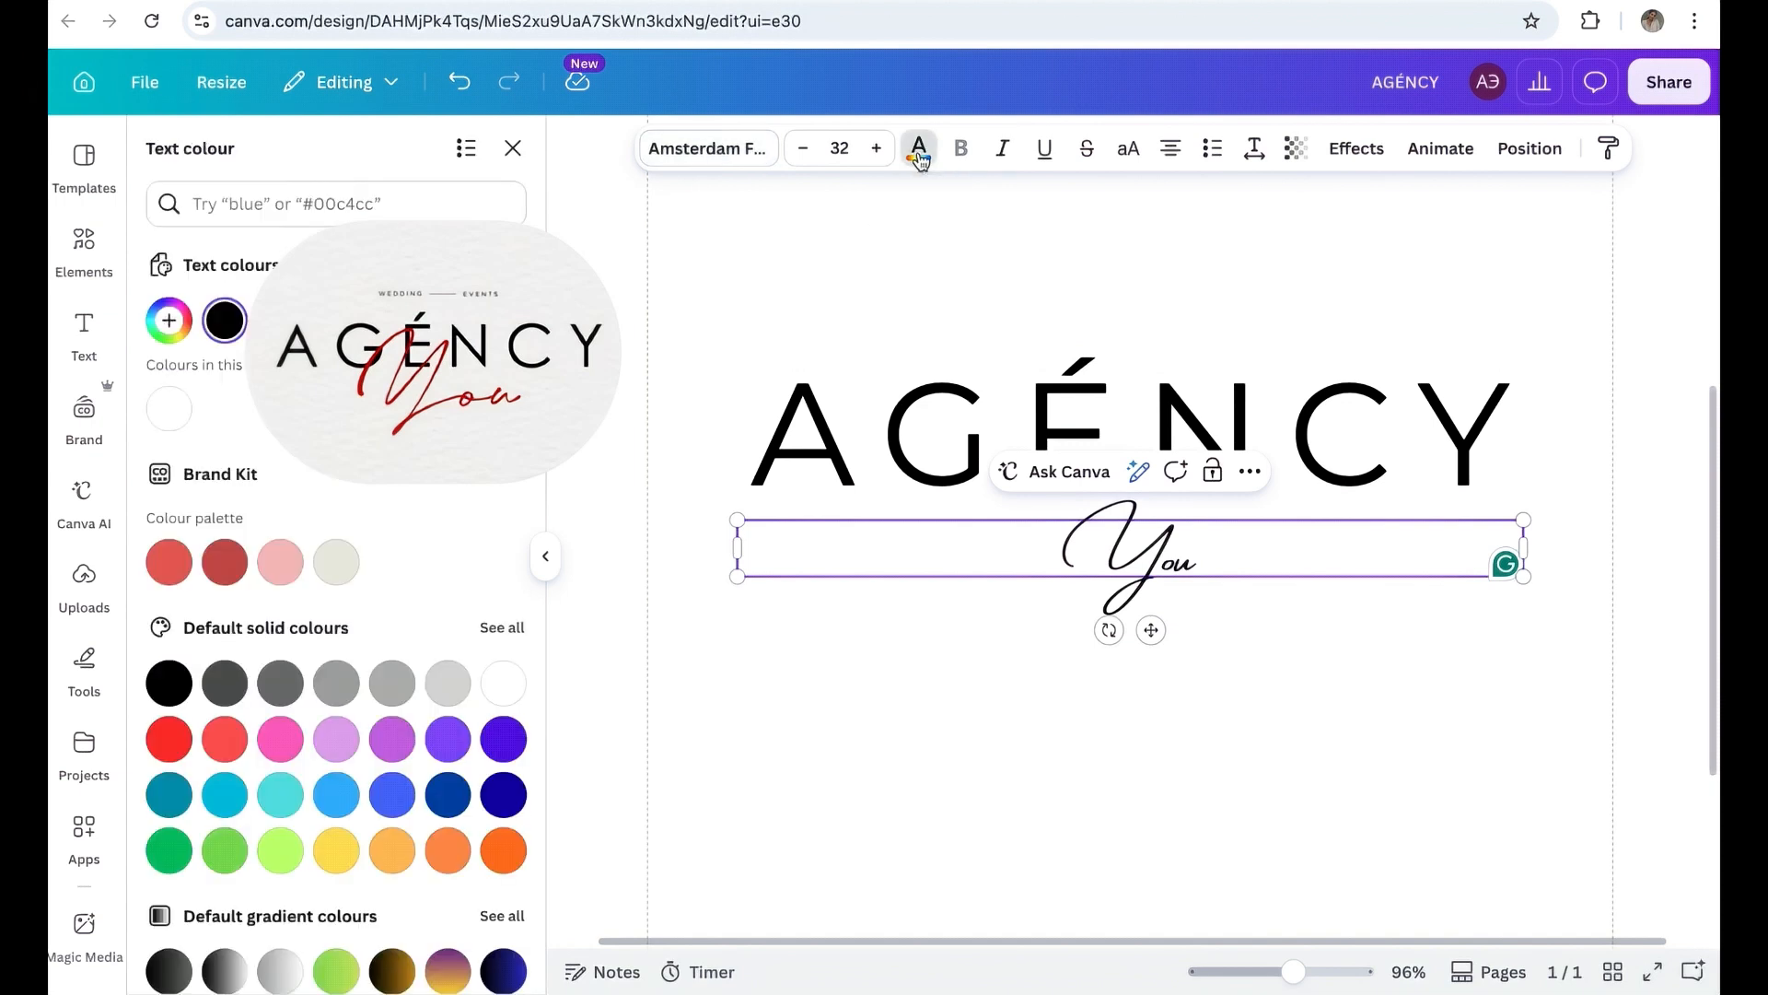
pyautogui.click(169, 739)
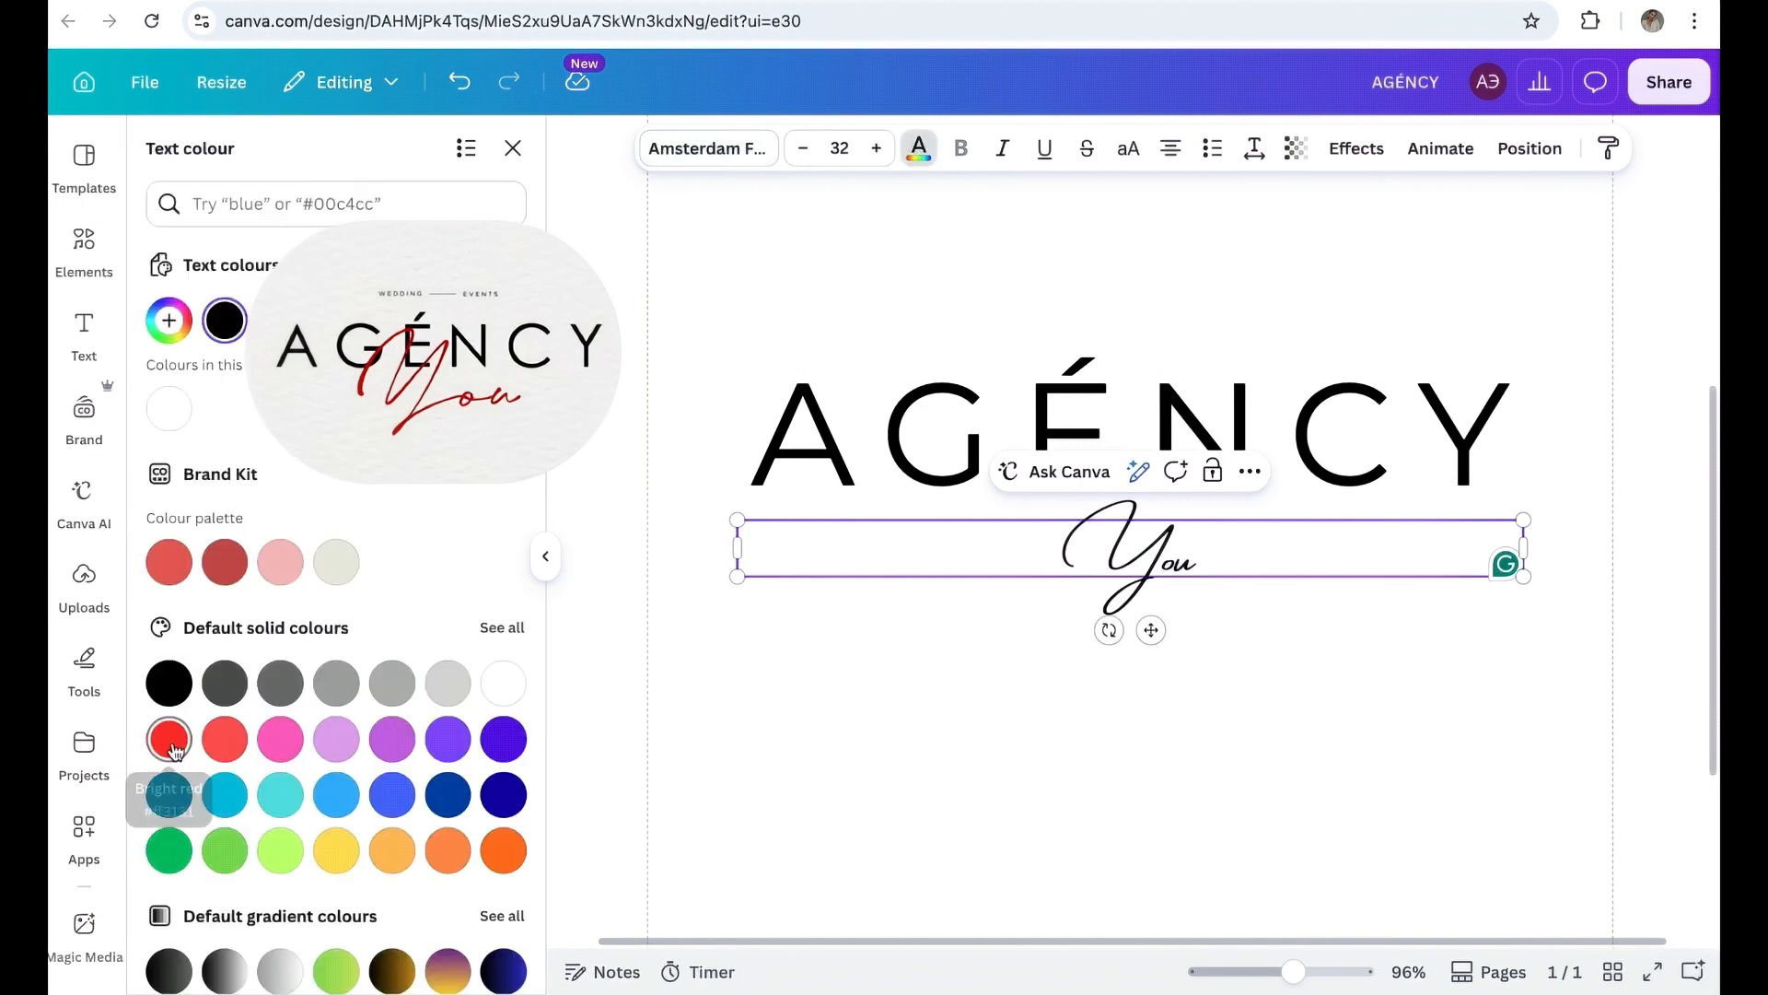
pyautogui.click(169, 320)
pyautogui.click(1068, 552)
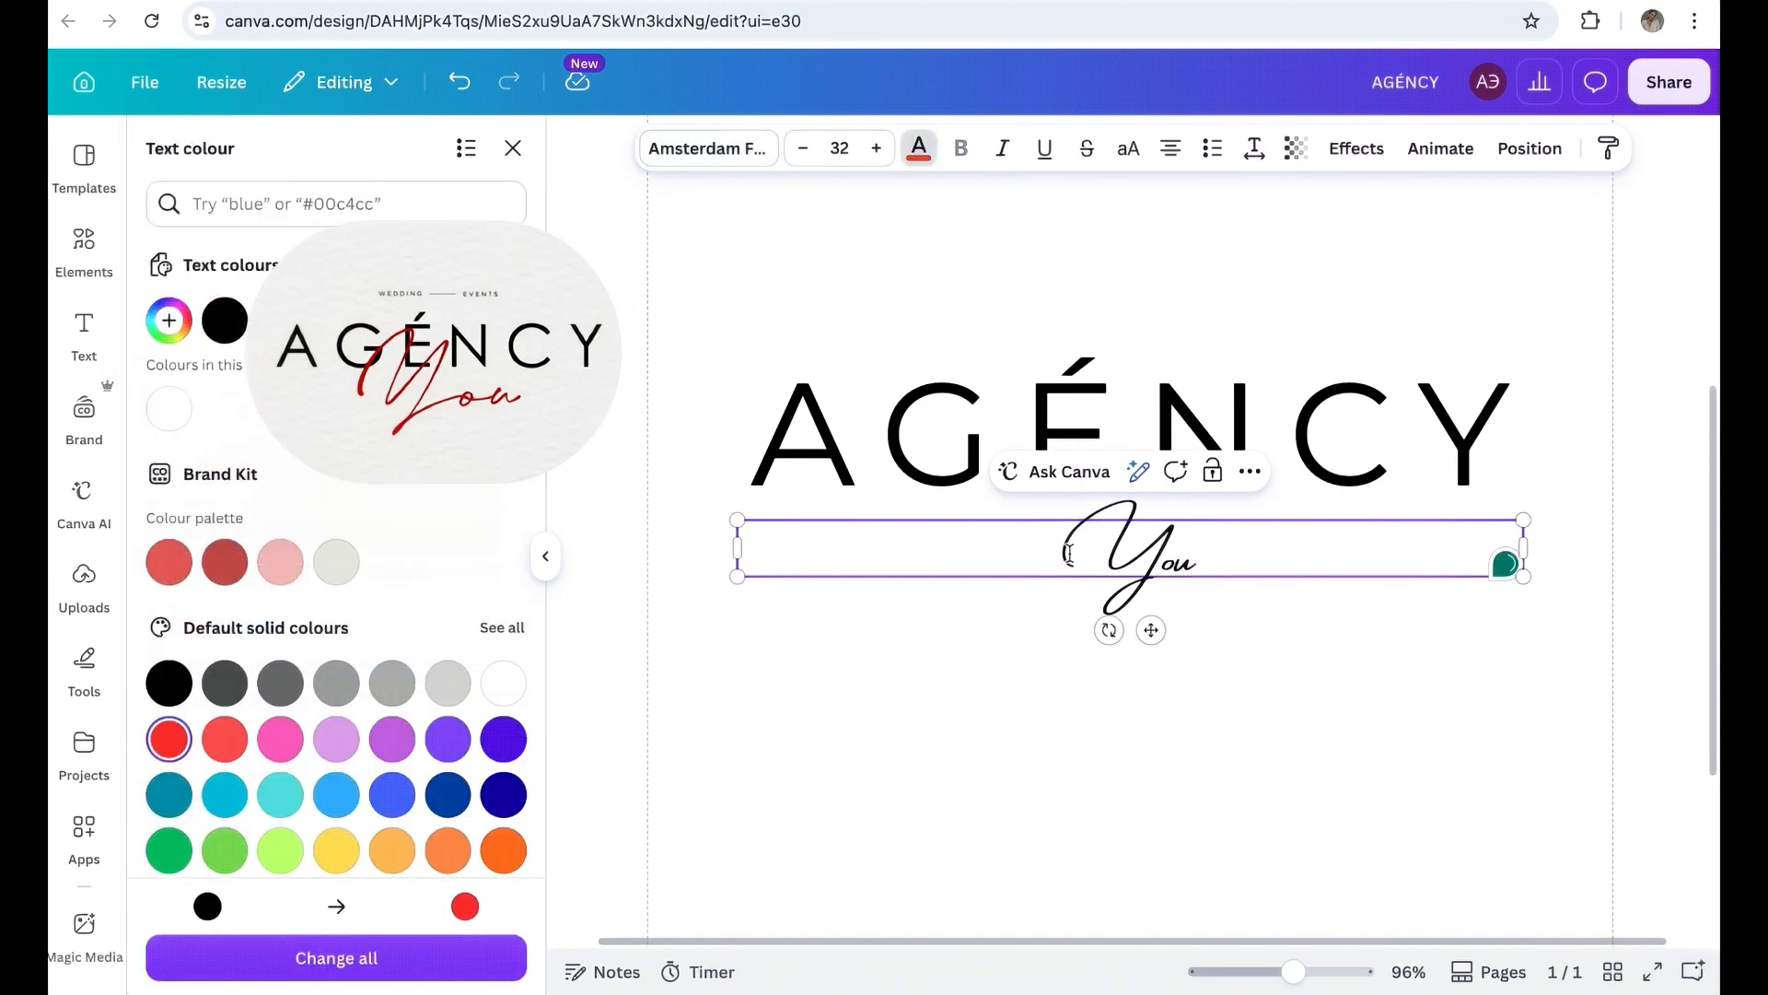
pyautogui.doubleClick(1202, 564)
pyautogui.click(169, 319)
pyautogui.click(393, 500)
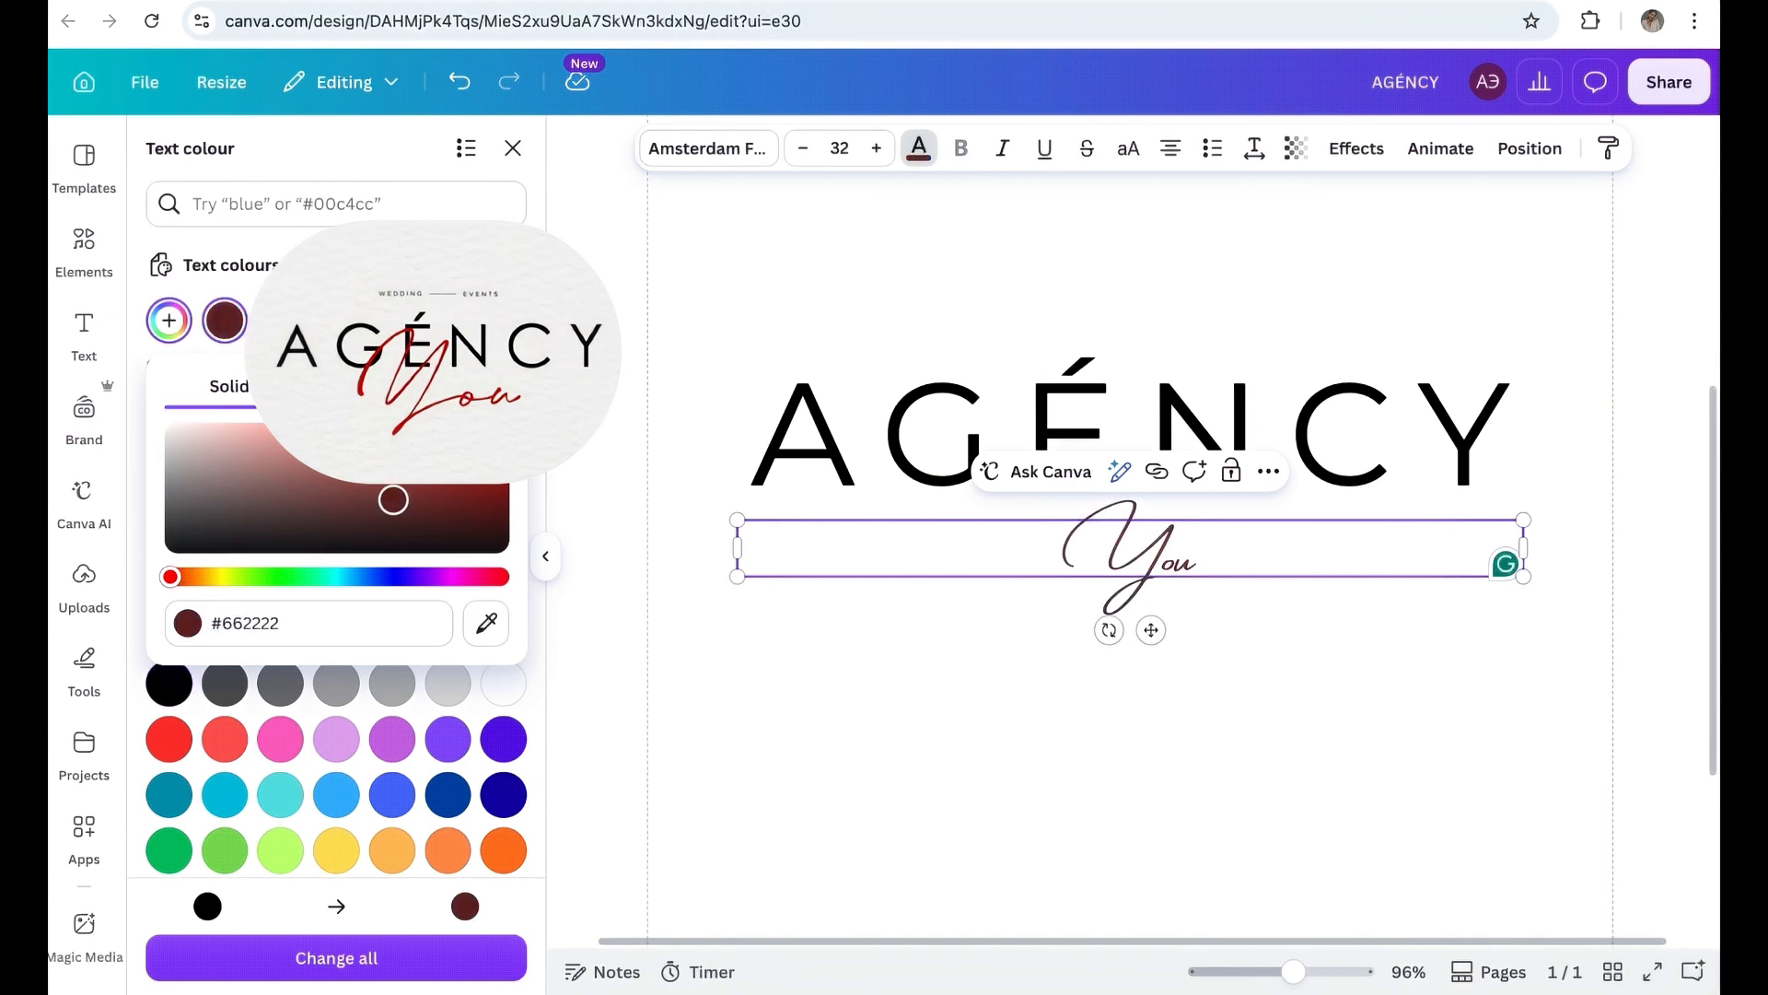
pyautogui.moveTo(393, 500); pyautogui.dragTo(482, 457)
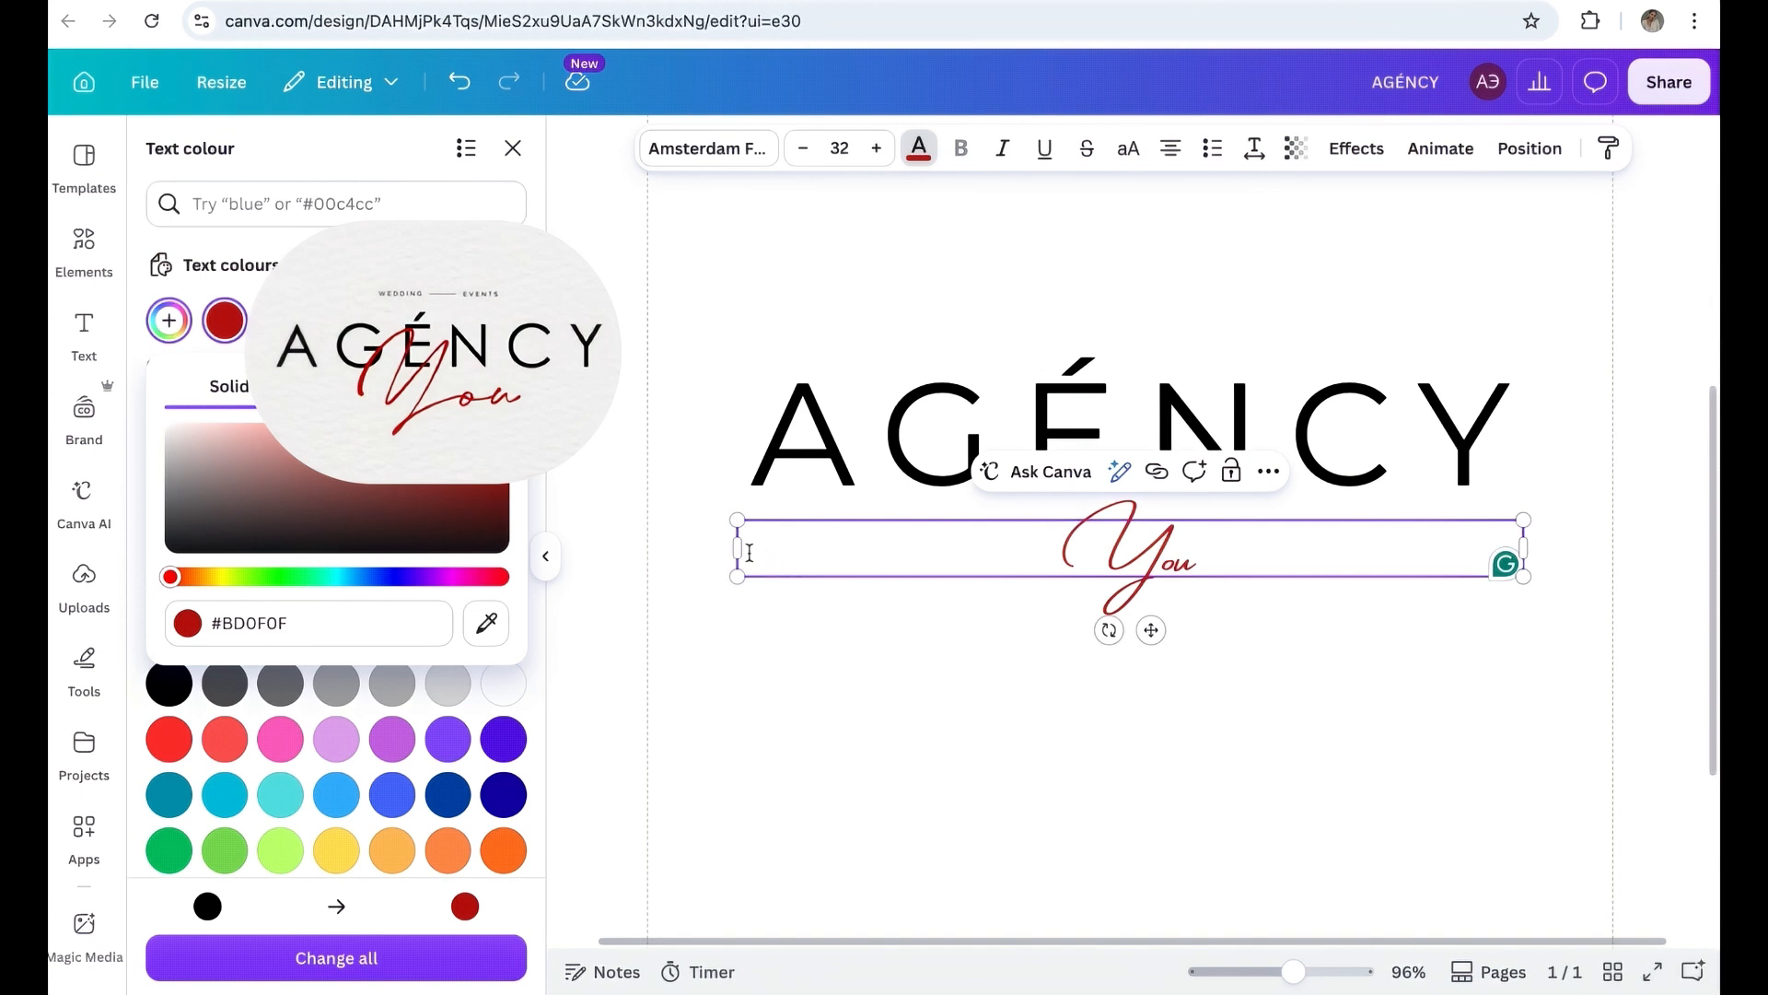
# Narrow the "You" text box to fit its word and enlarge it to about size 70,1, overlapping the lower middle of AGÉNCY.
pyautogui.moveTo(737, 549); pyautogui.dragTo(1365, 549)
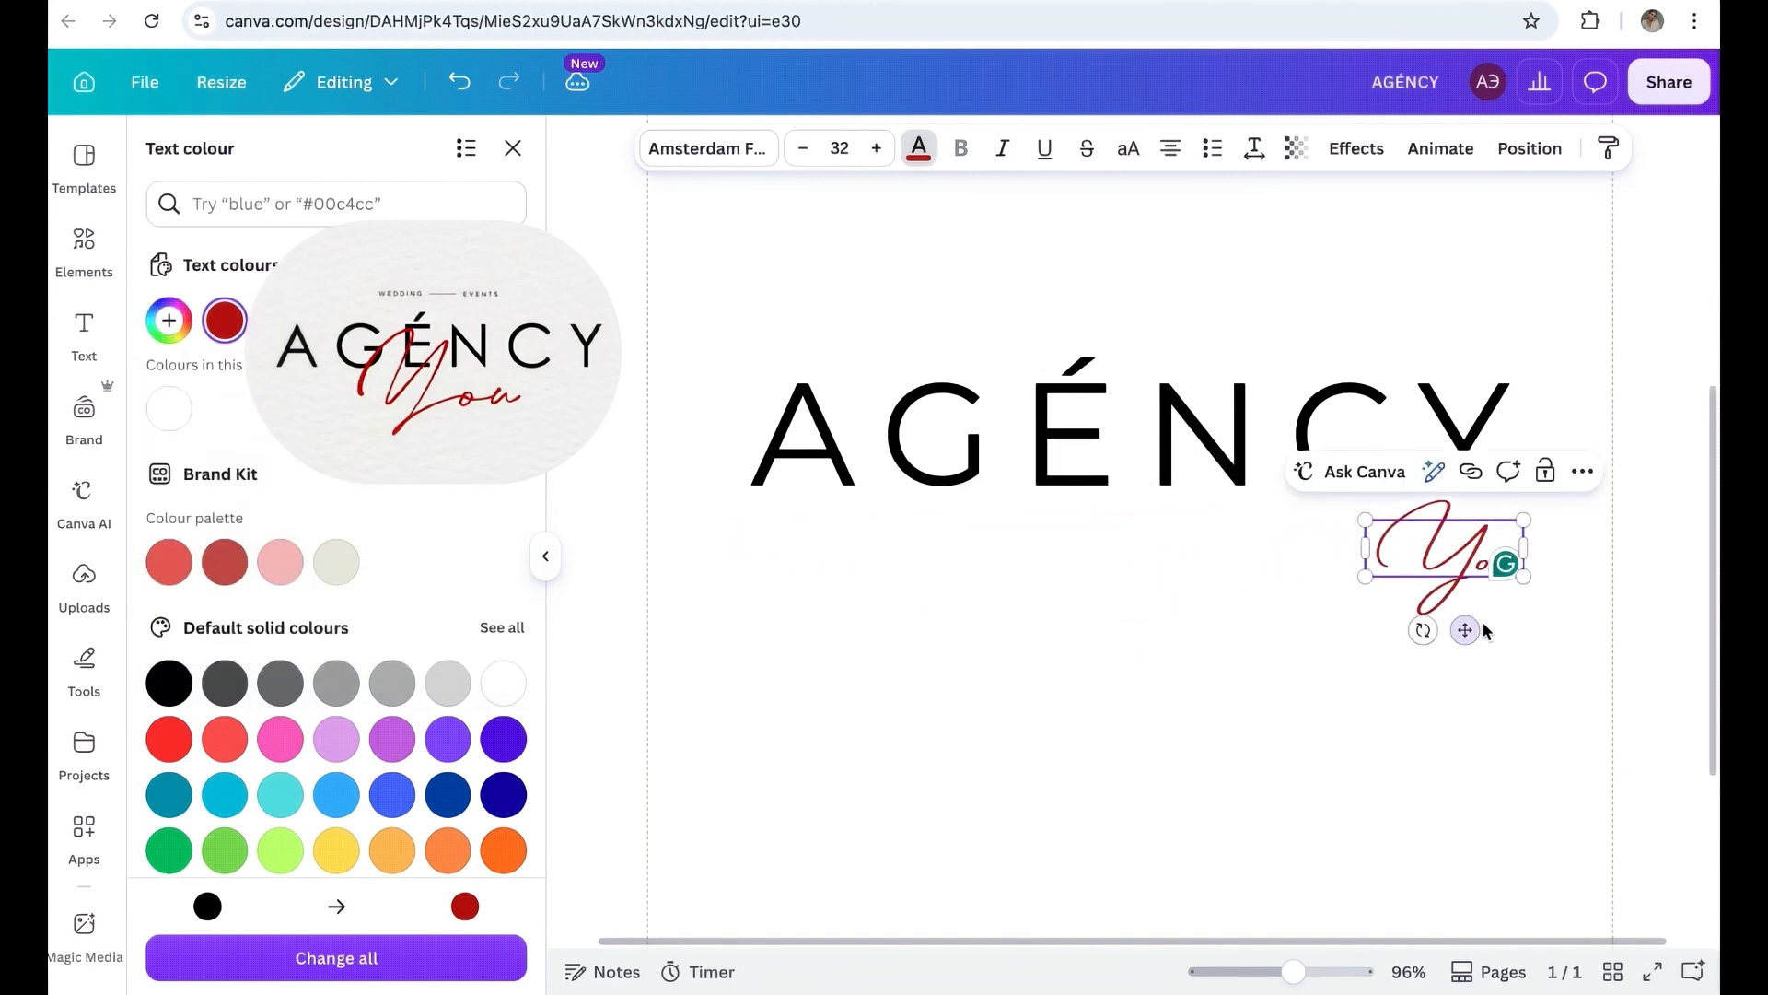
pyautogui.moveTo(1484, 623); pyautogui.dragTo(1076, 598)
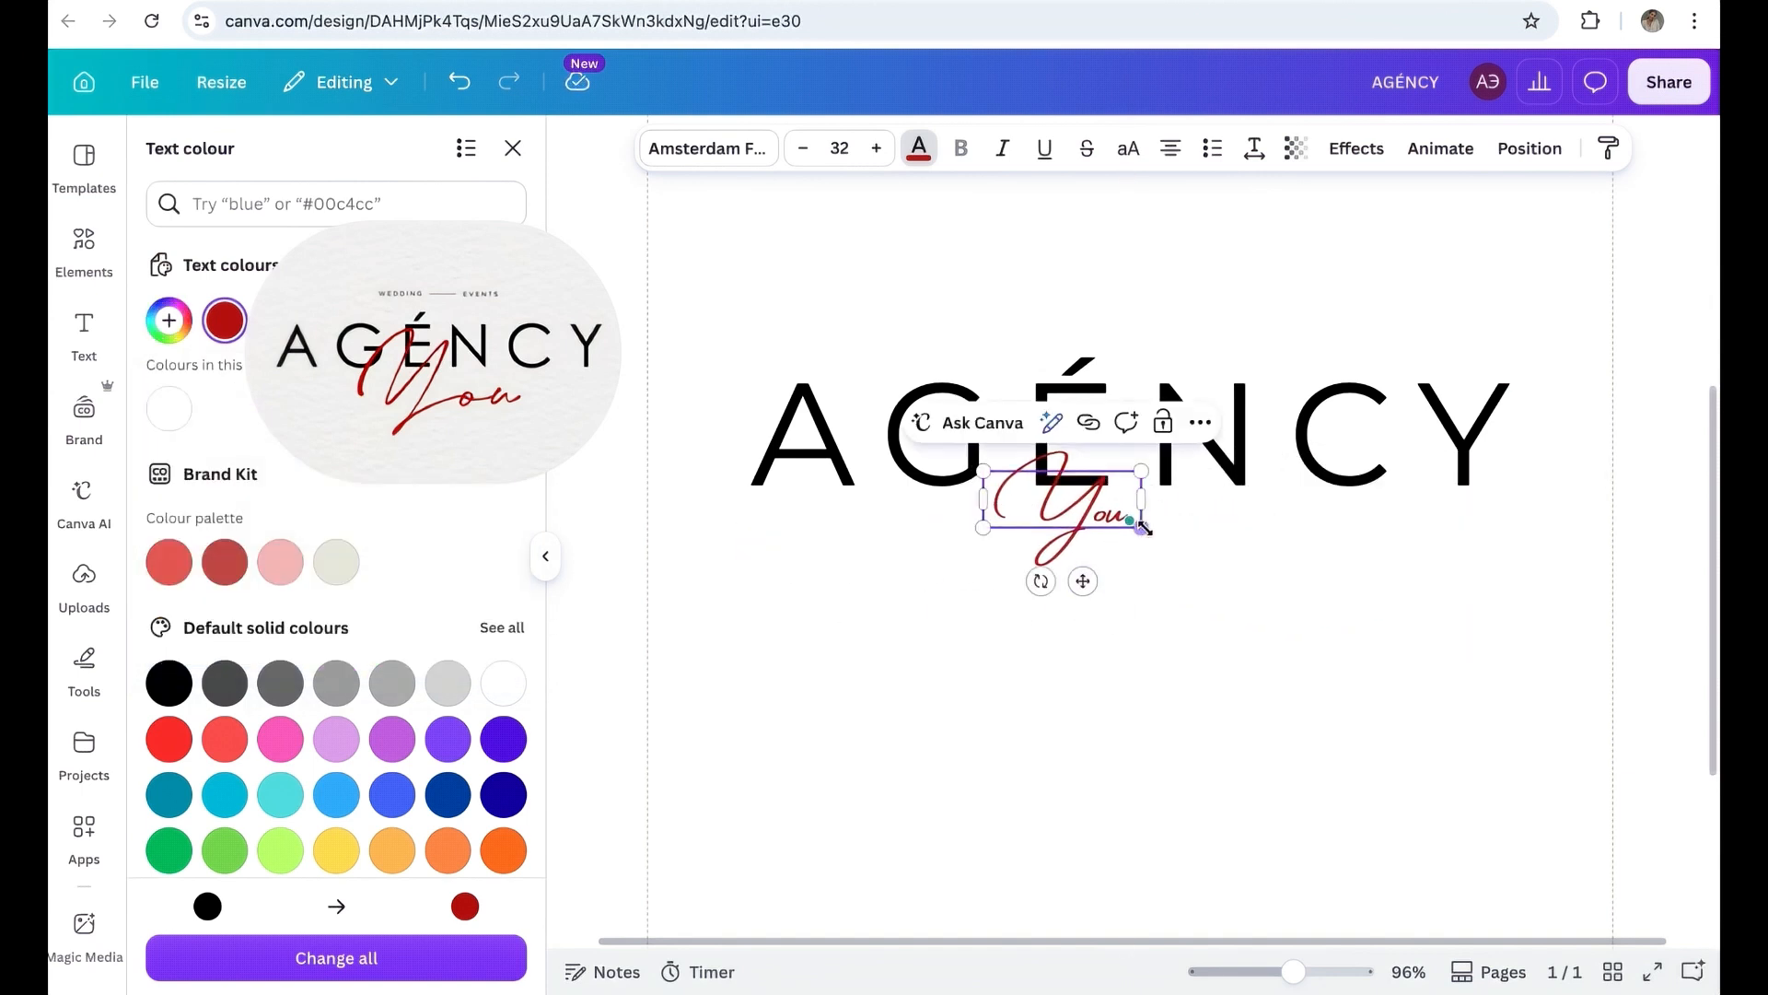
pyautogui.moveTo(1135, 522); pyautogui.dragTo(1331, 594)
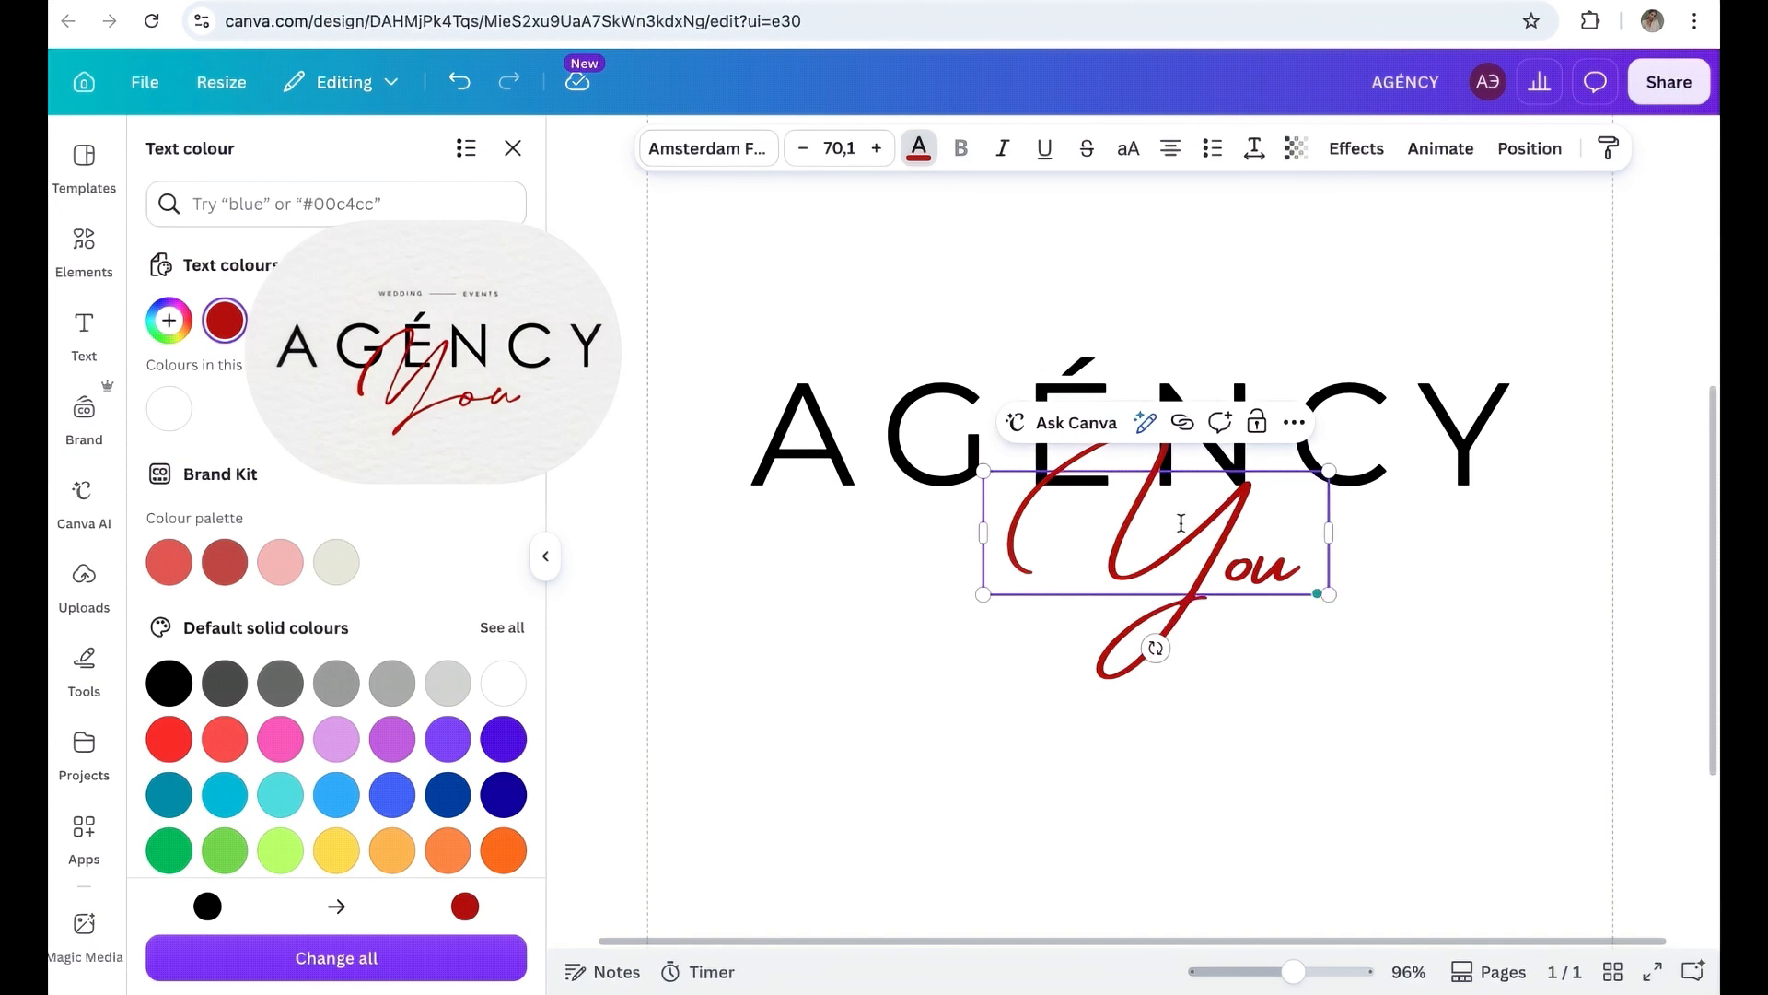
pyautogui.moveTo(1142, 545); pyautogui.dragTo(1090, 545)
pyautogui.click(1162, 677)
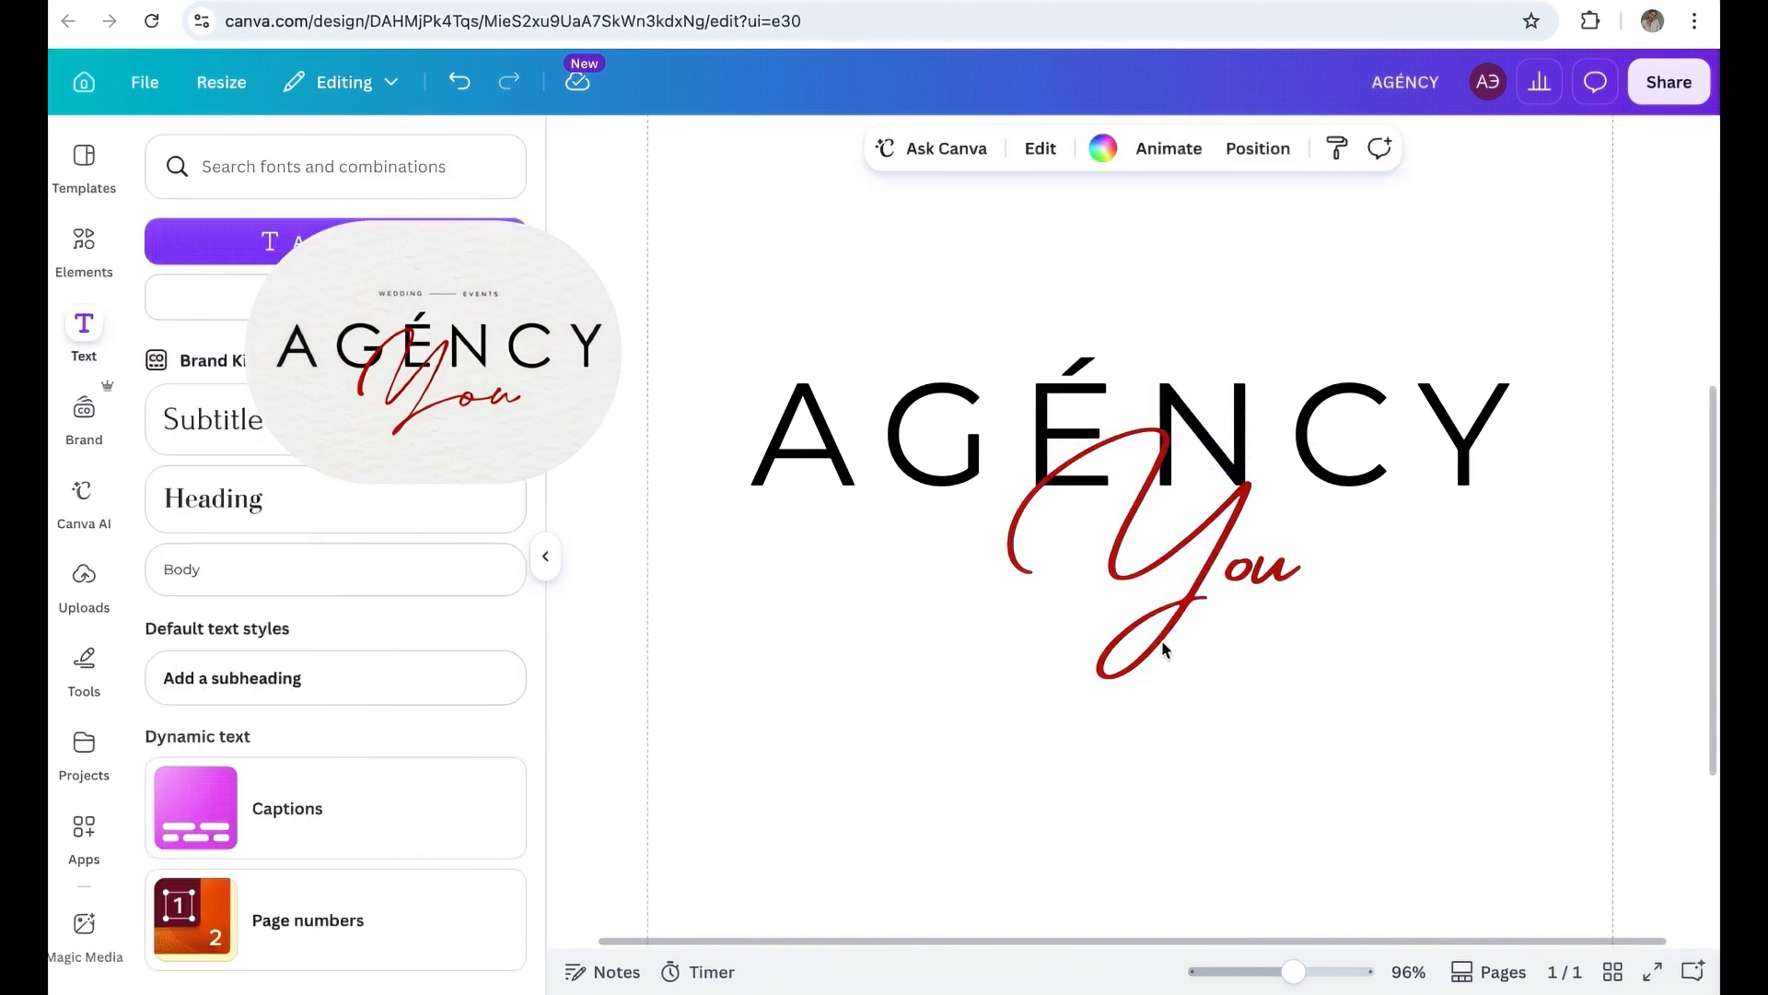
# Shift the red "You" slightly left and down under AGÉNCY, and shrink it a little.
pyautogui.moveTo(1280, 578); pyautogui.dragTo(1225, 590)
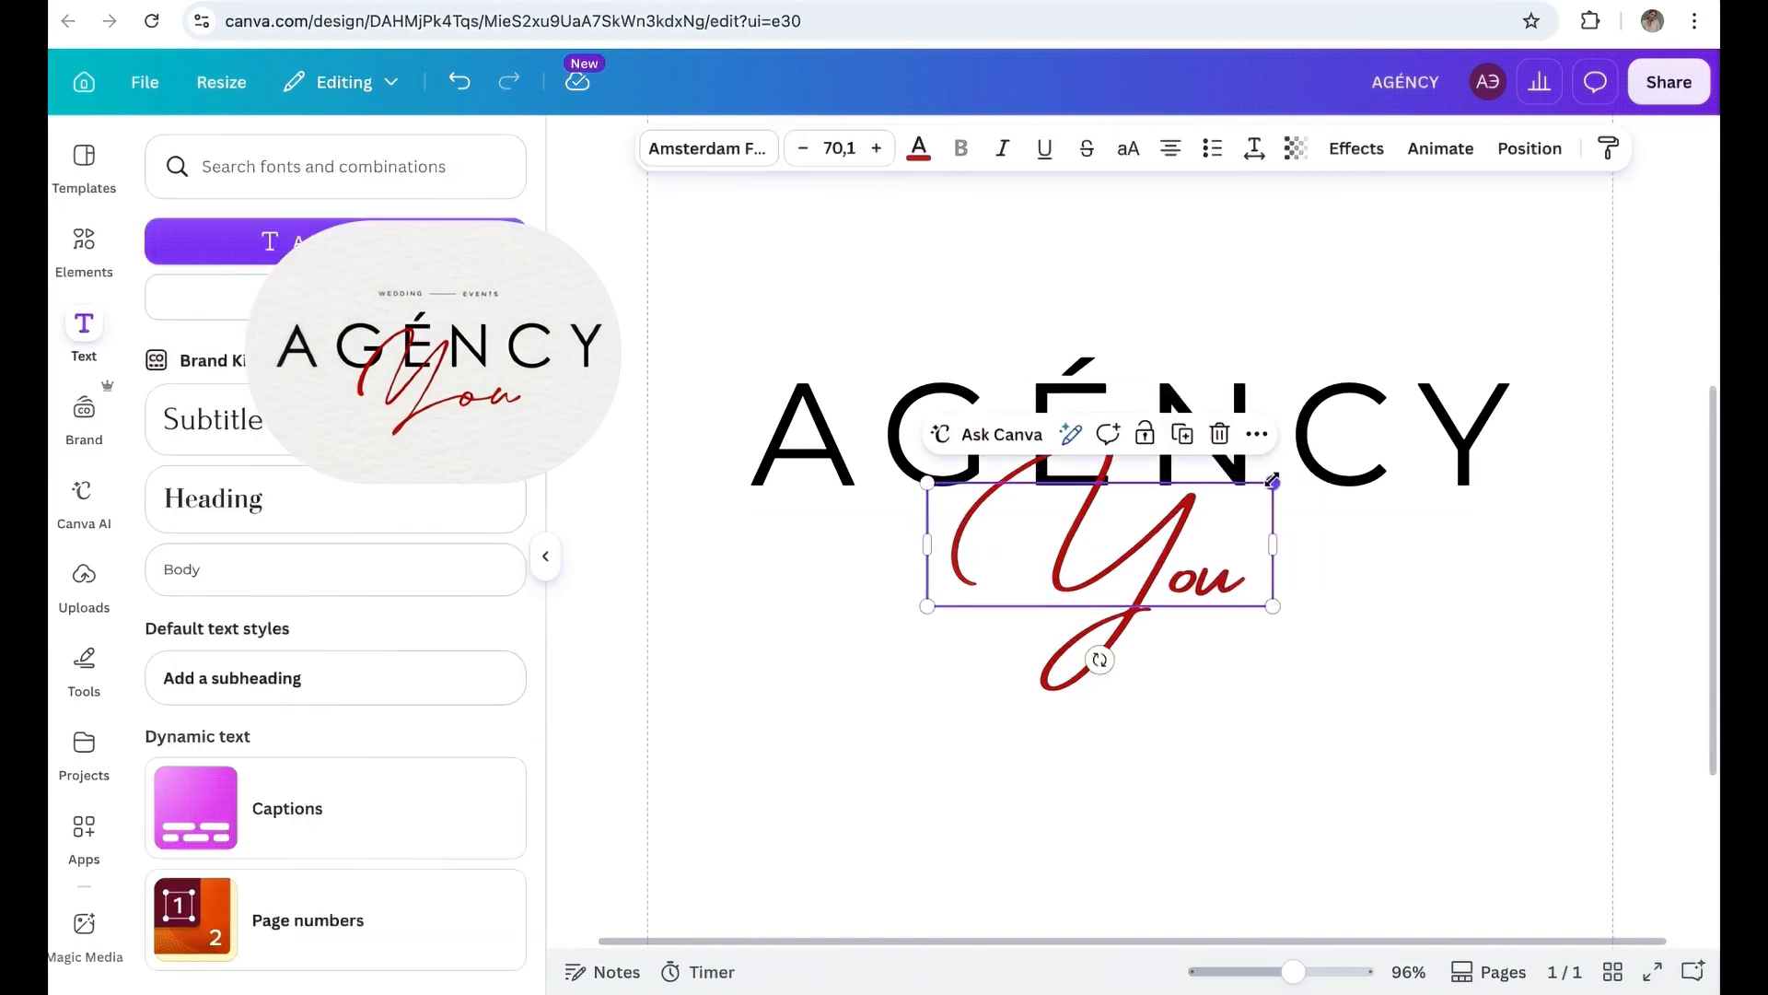
pyautogui.moveTo(1280, 506); pyautogui.dragTo(1254, 524)
pyautogui.click(1583, 718)
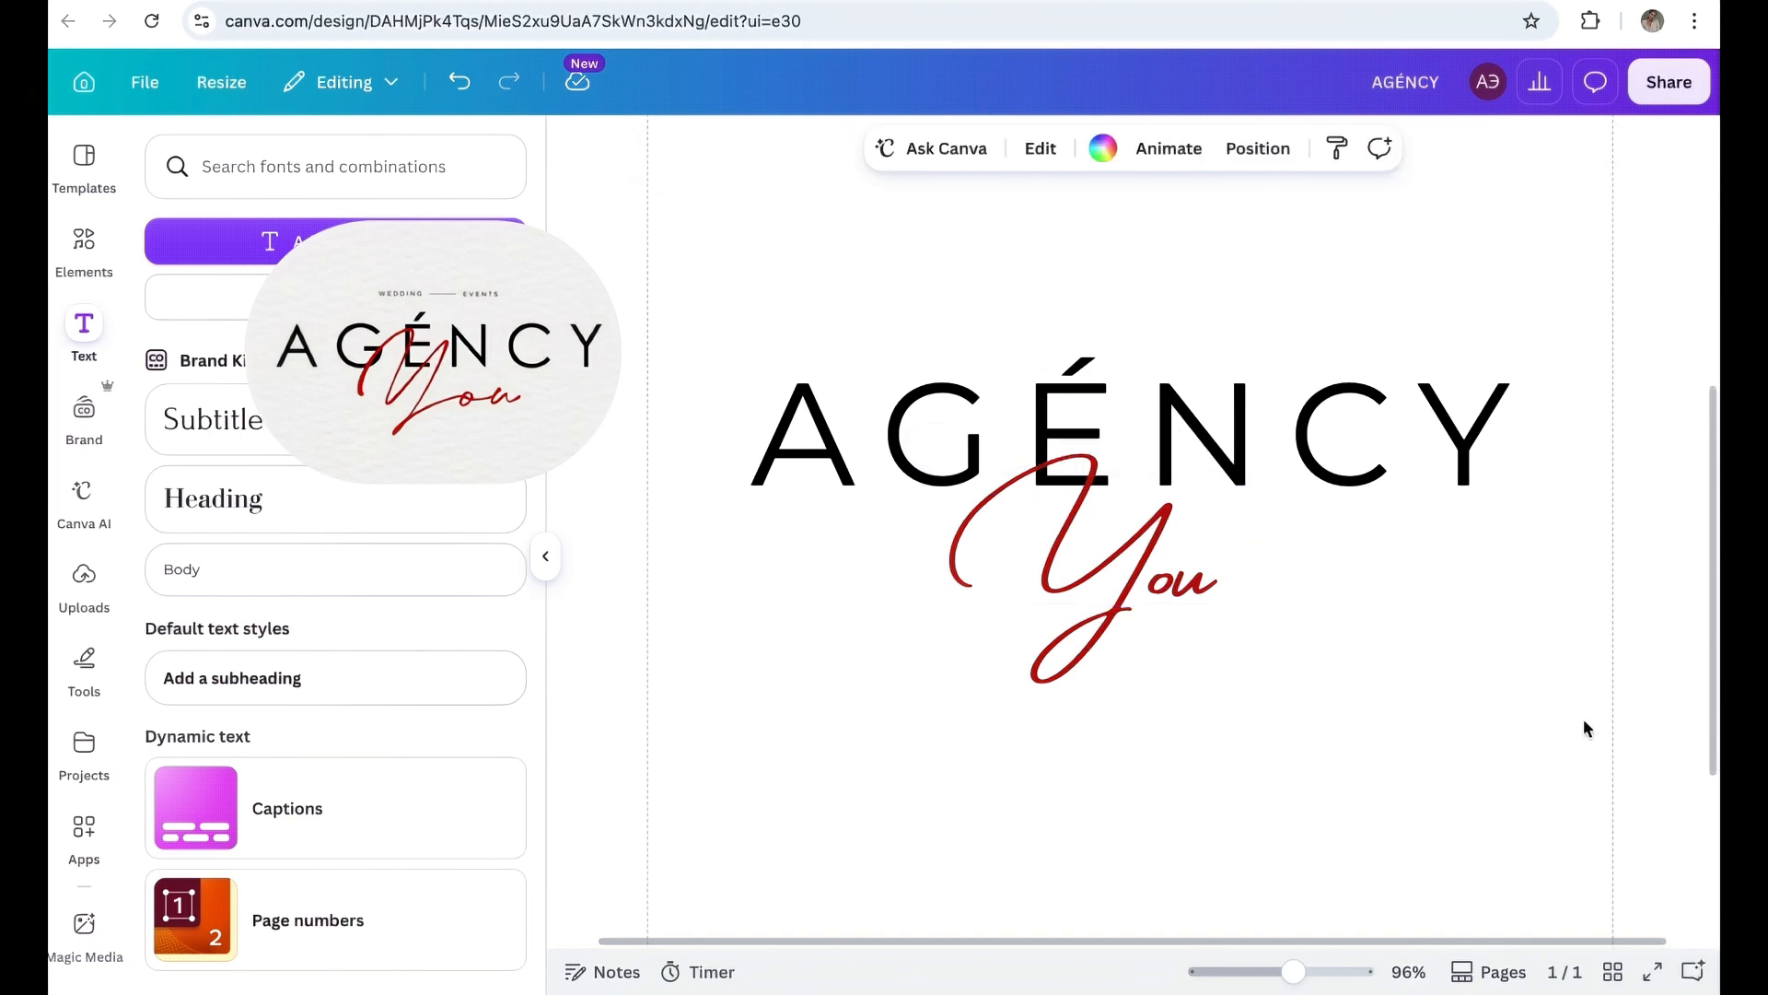
# Change the colour of the AGÉNCY text to white.
pyautogui.scroll(-5, 1583, 721)
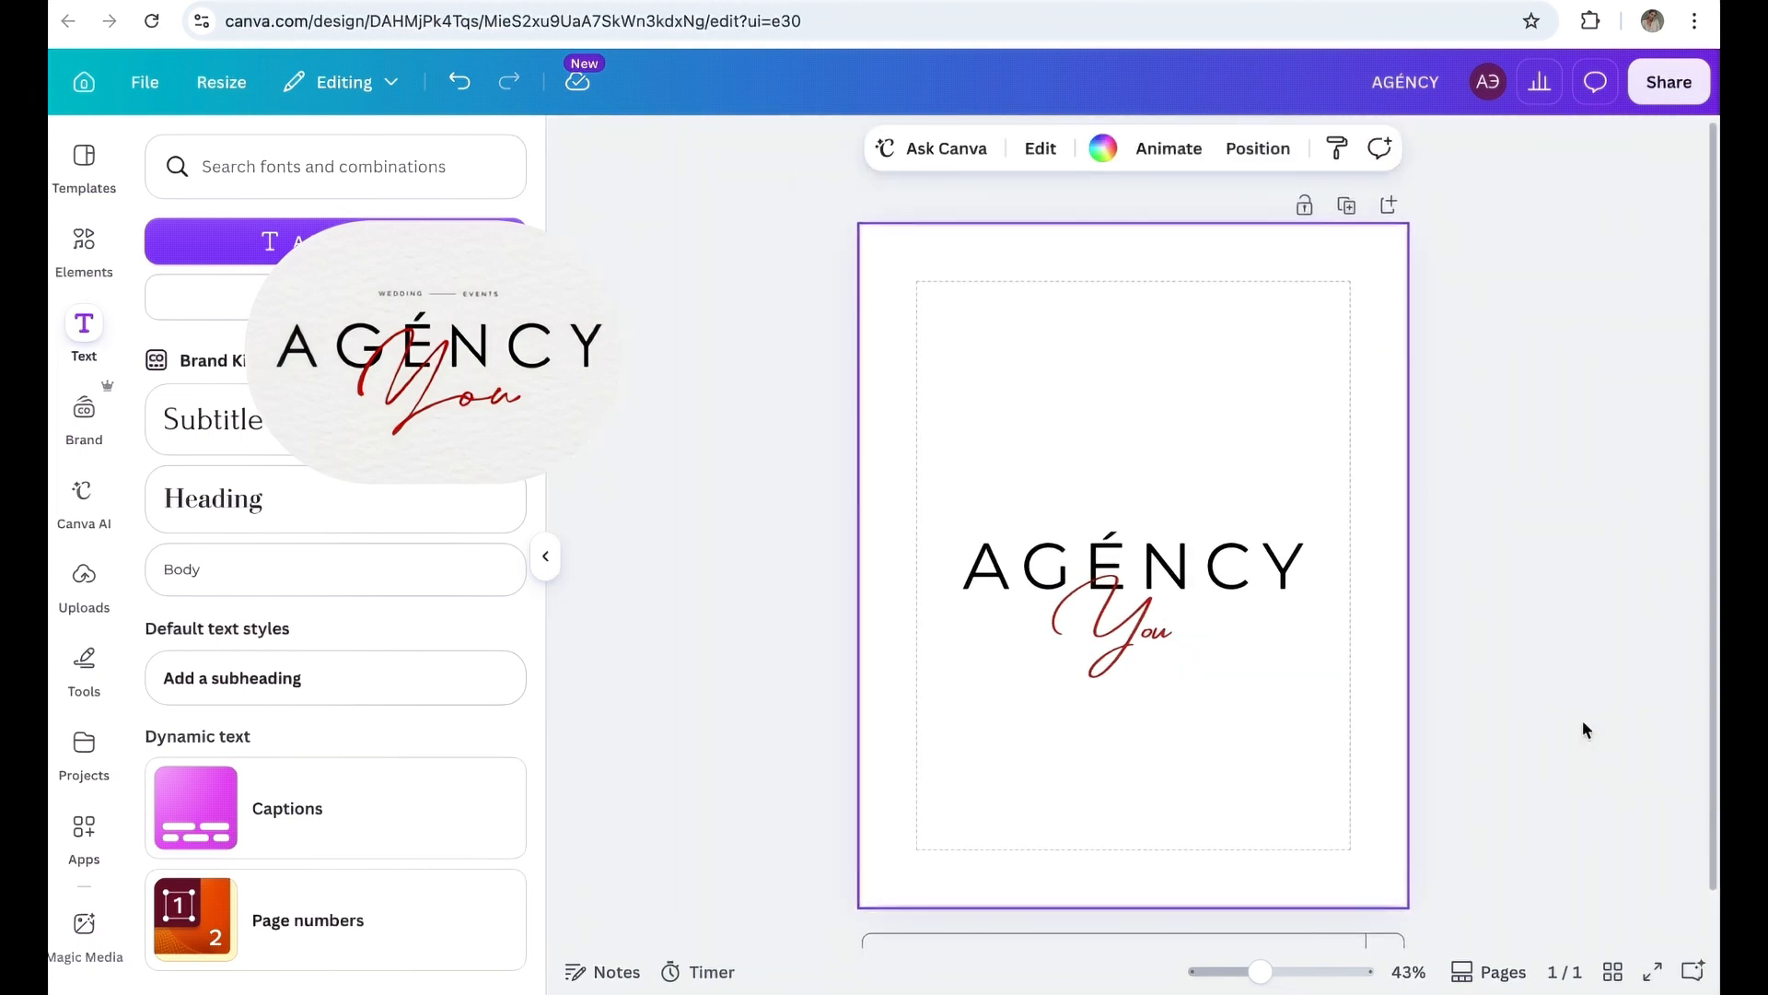
pyautogui.click(1133, 564)
pyautogui.click(917, 146)
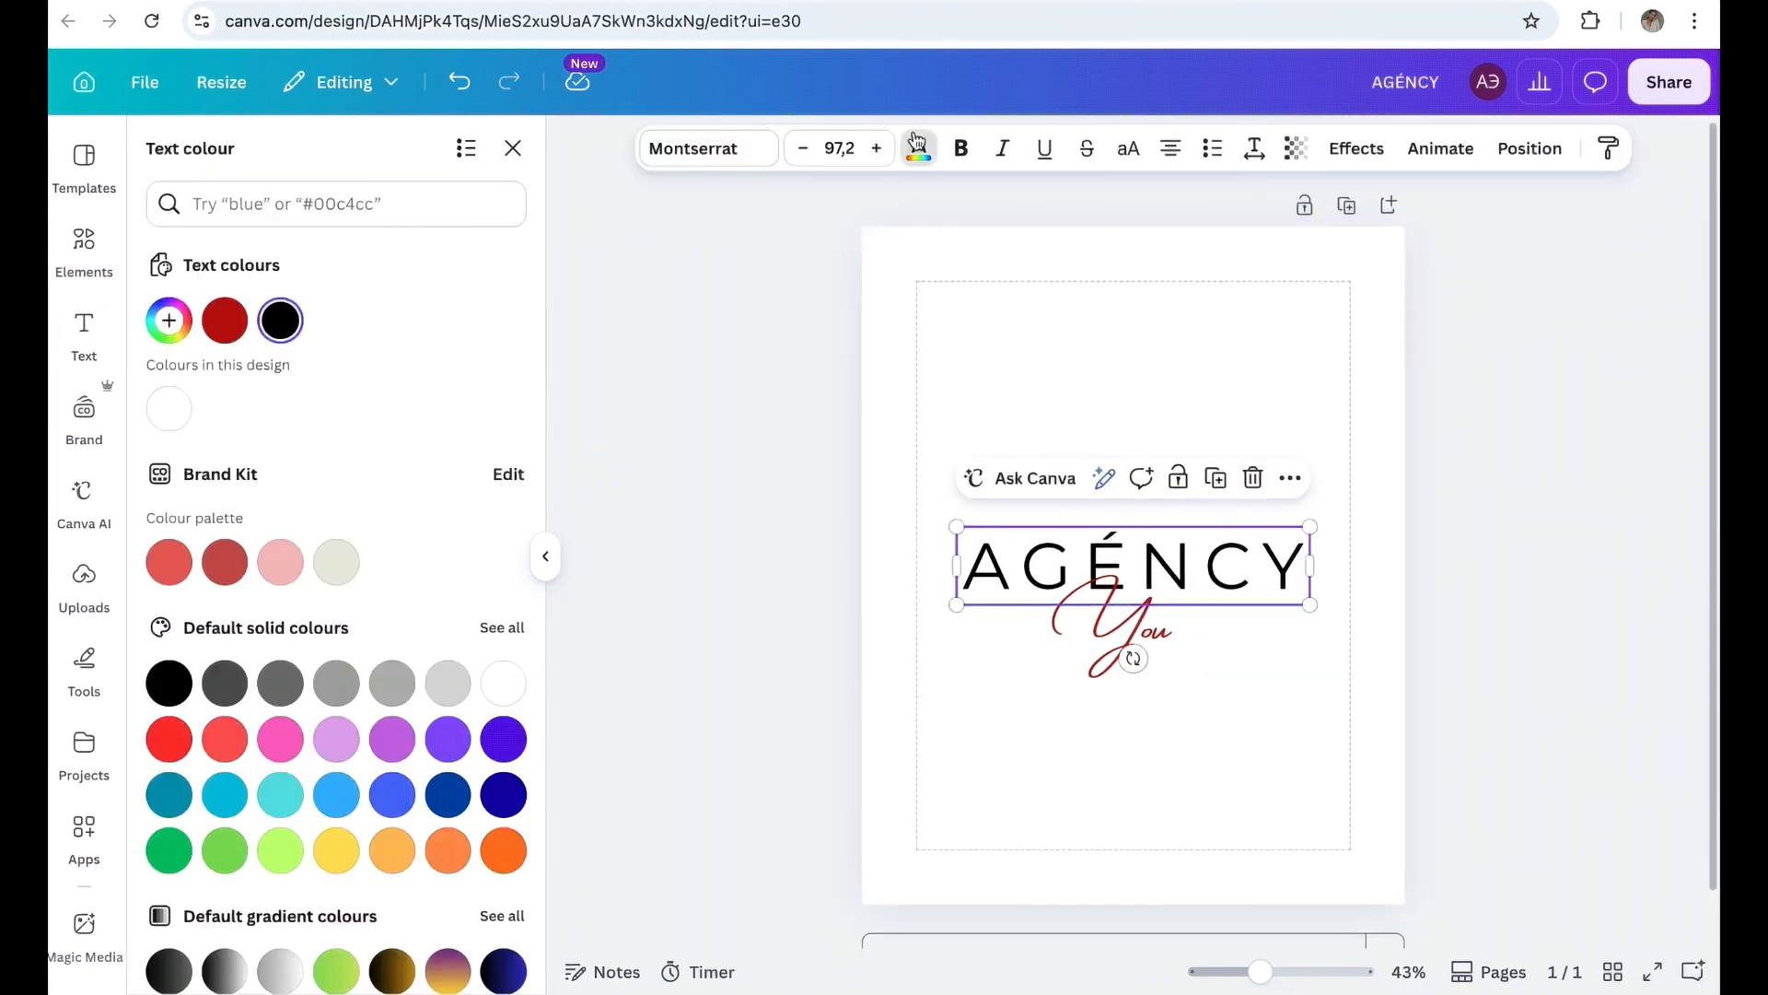
pyautogui.click(164, 424)
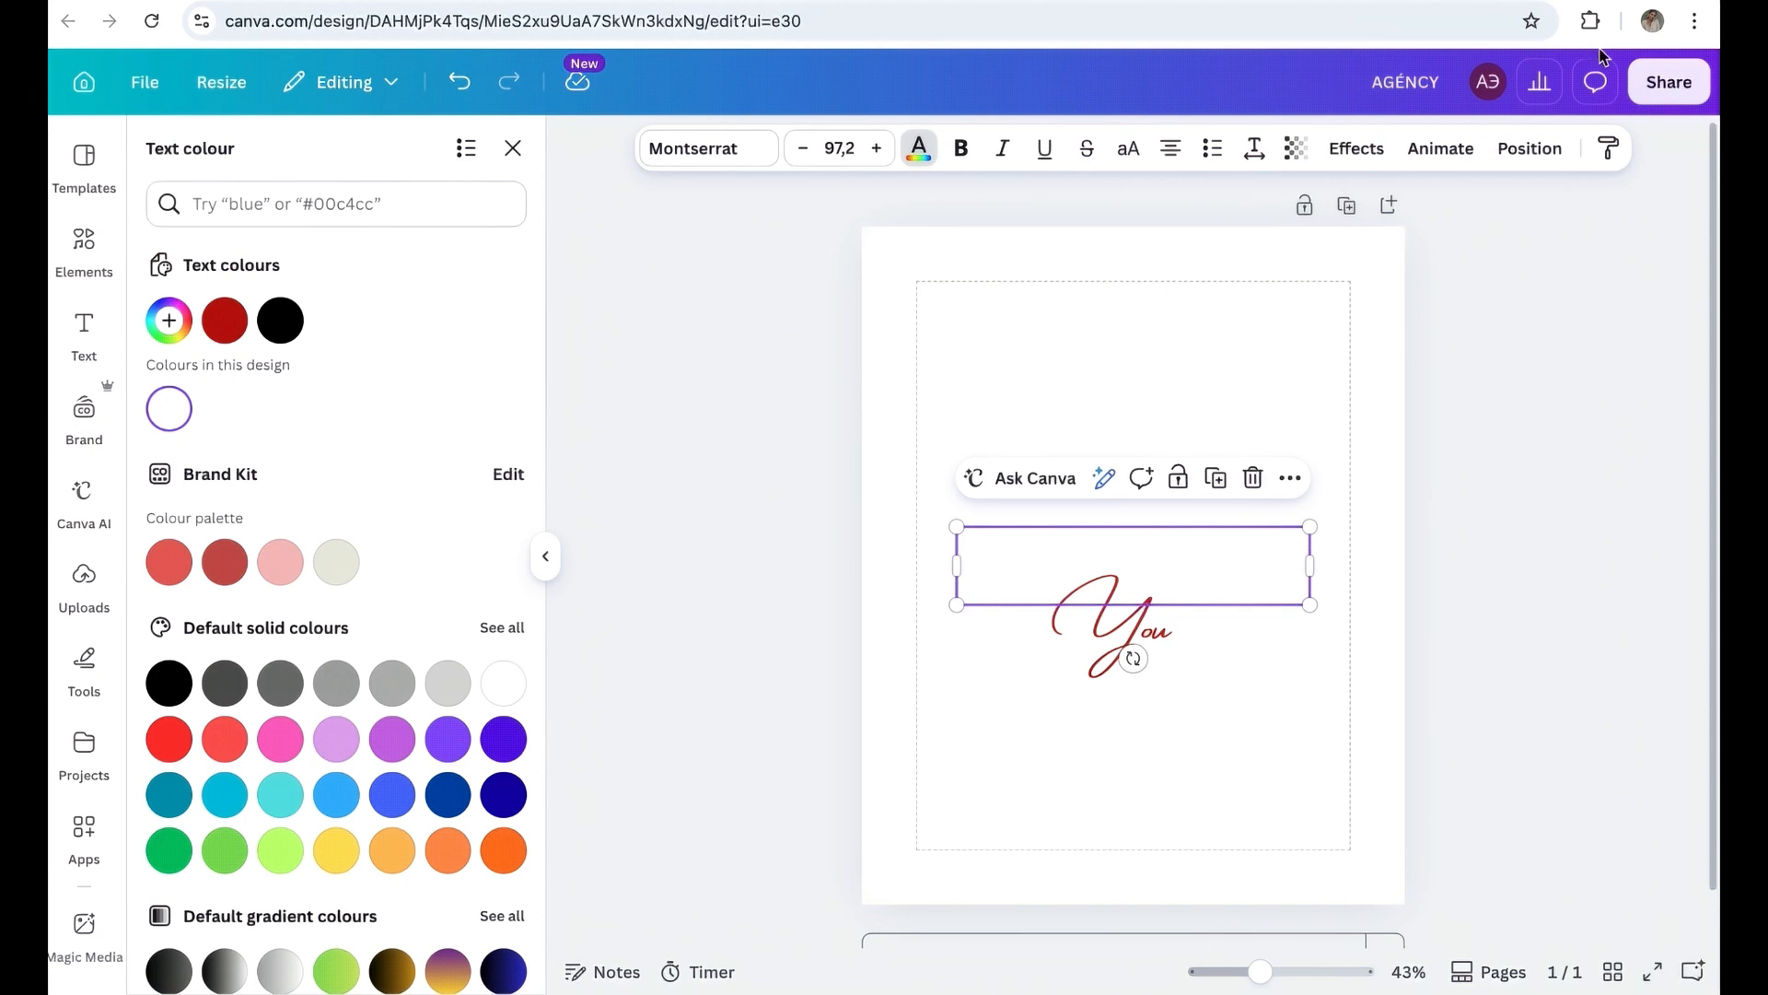
# Download the design as a PNG with a transparent background.
pyautogui.click(1669, 82)
pyautogui.click(1299, 617)
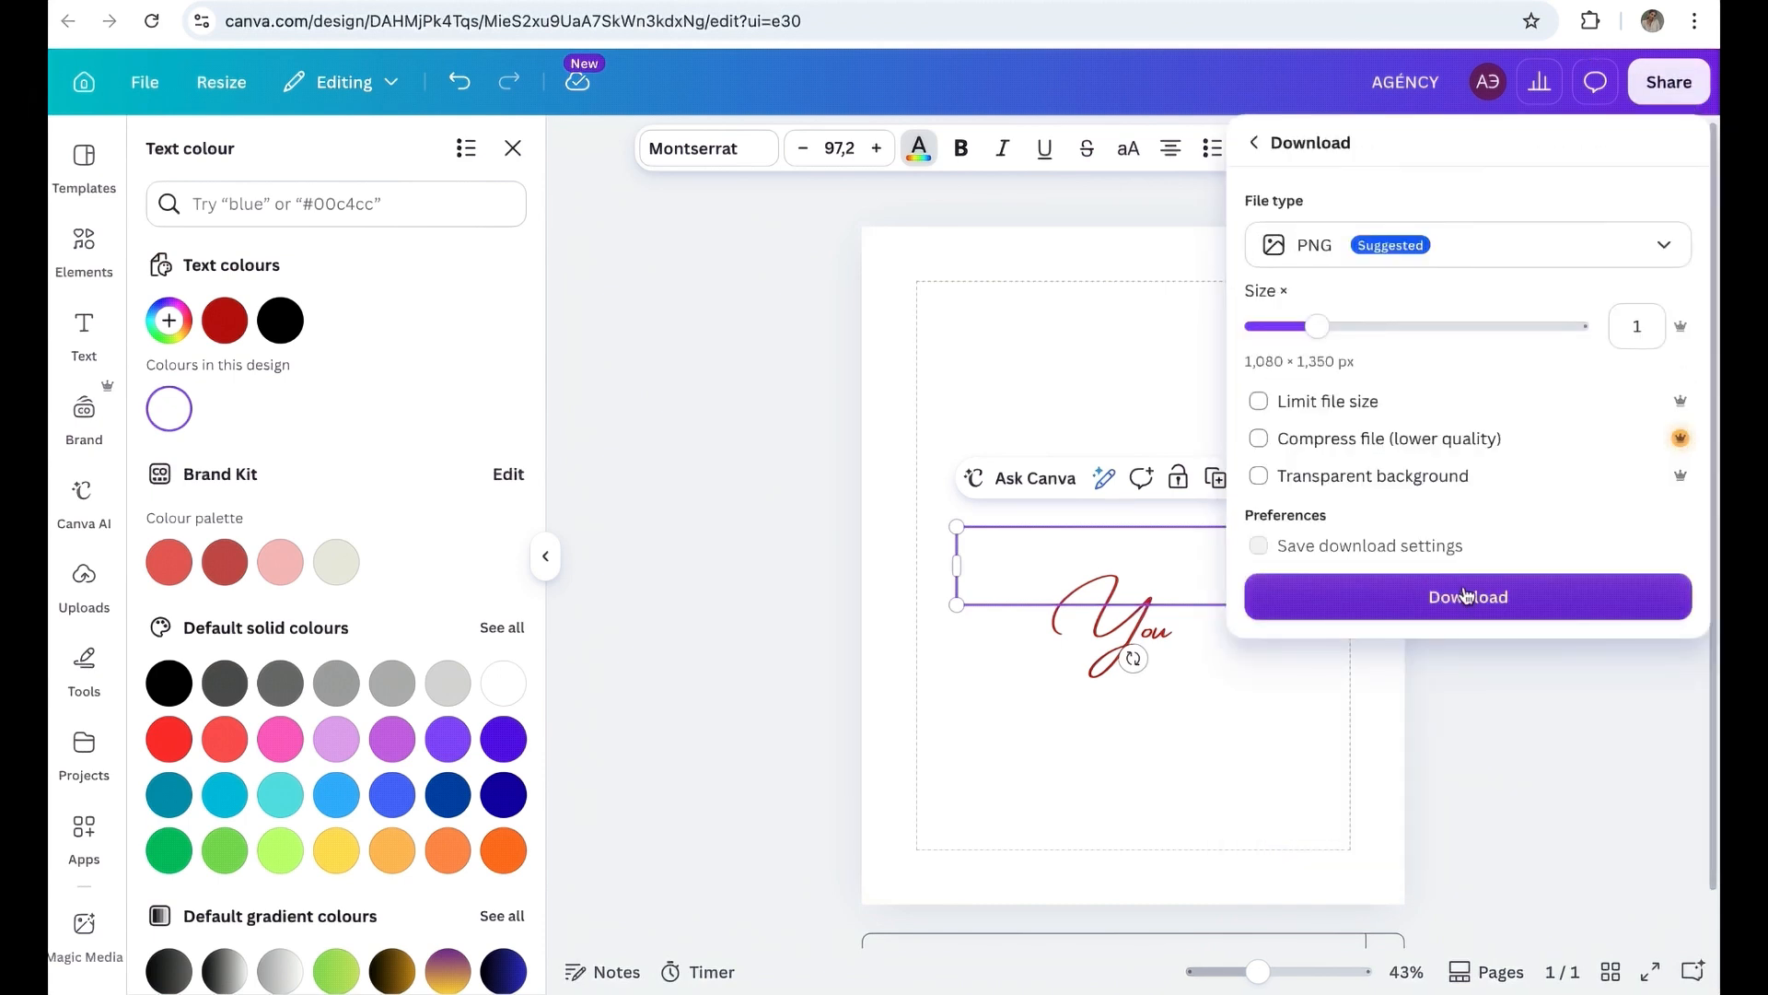
pyautogui.click(1258, 476)
pyautogui.click(1365, 597)
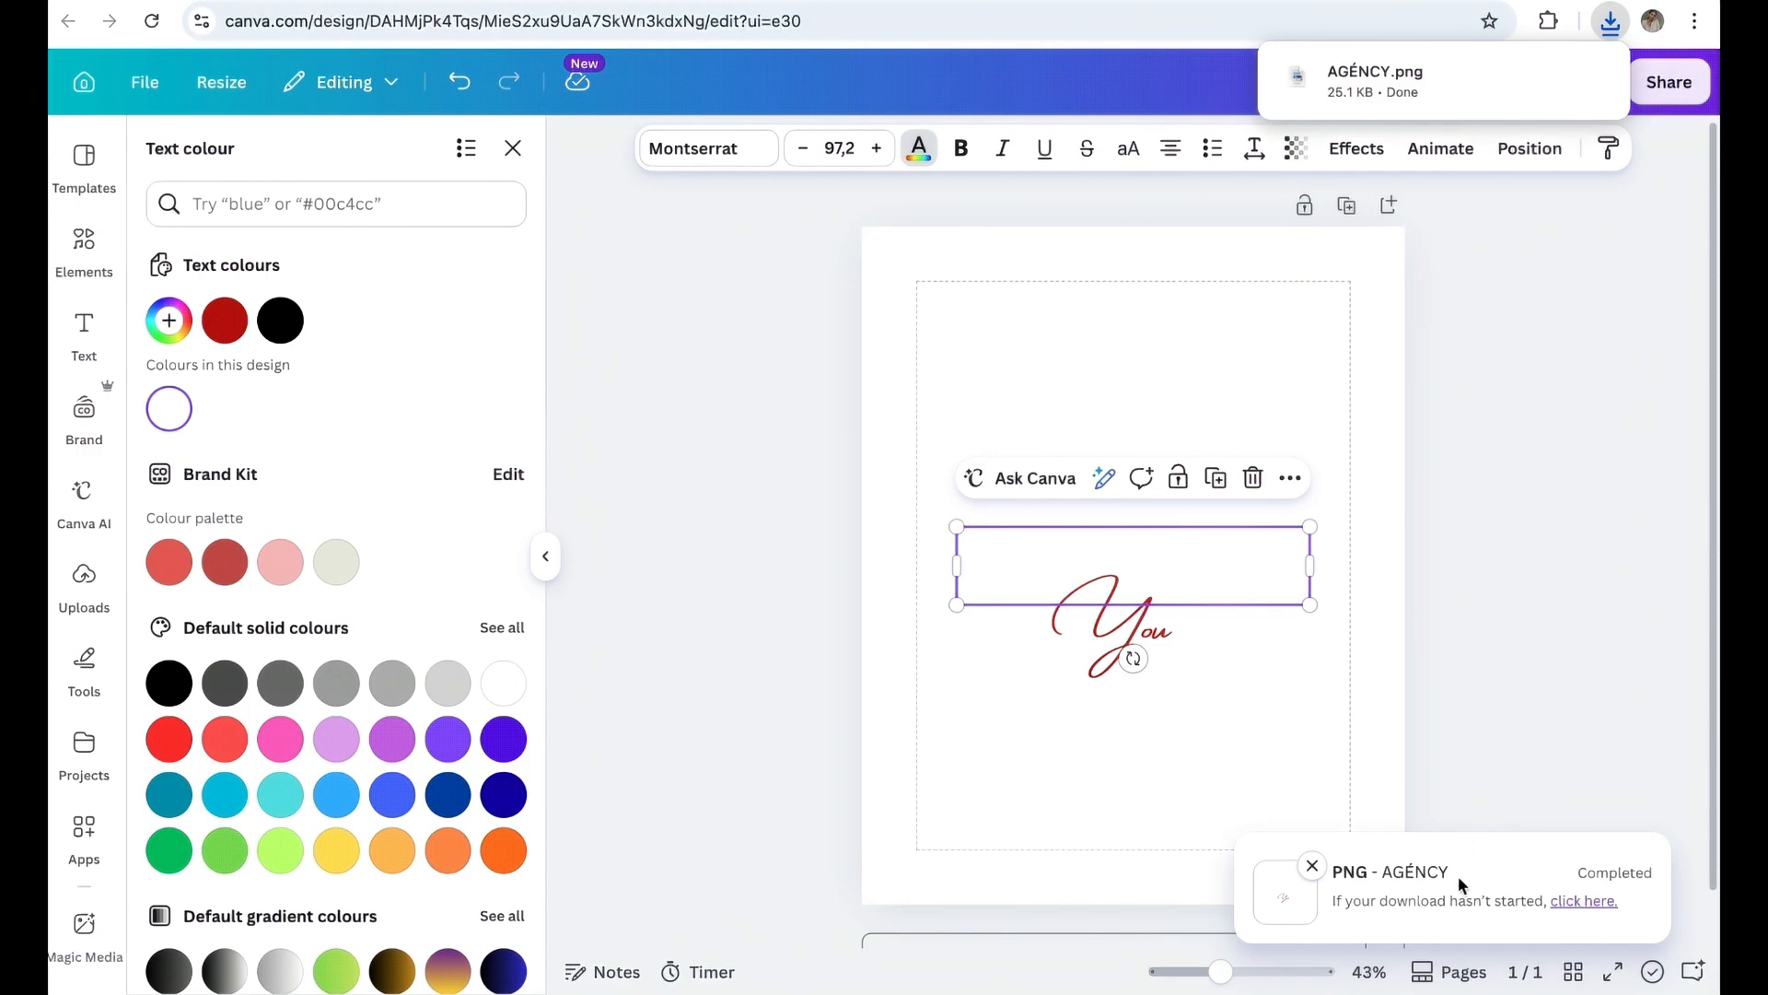
# Open the downloaded AGÉNCY.png to check the exported logo, and return to the Canva design in Chrome.
pyautogui.click(1518, 103)
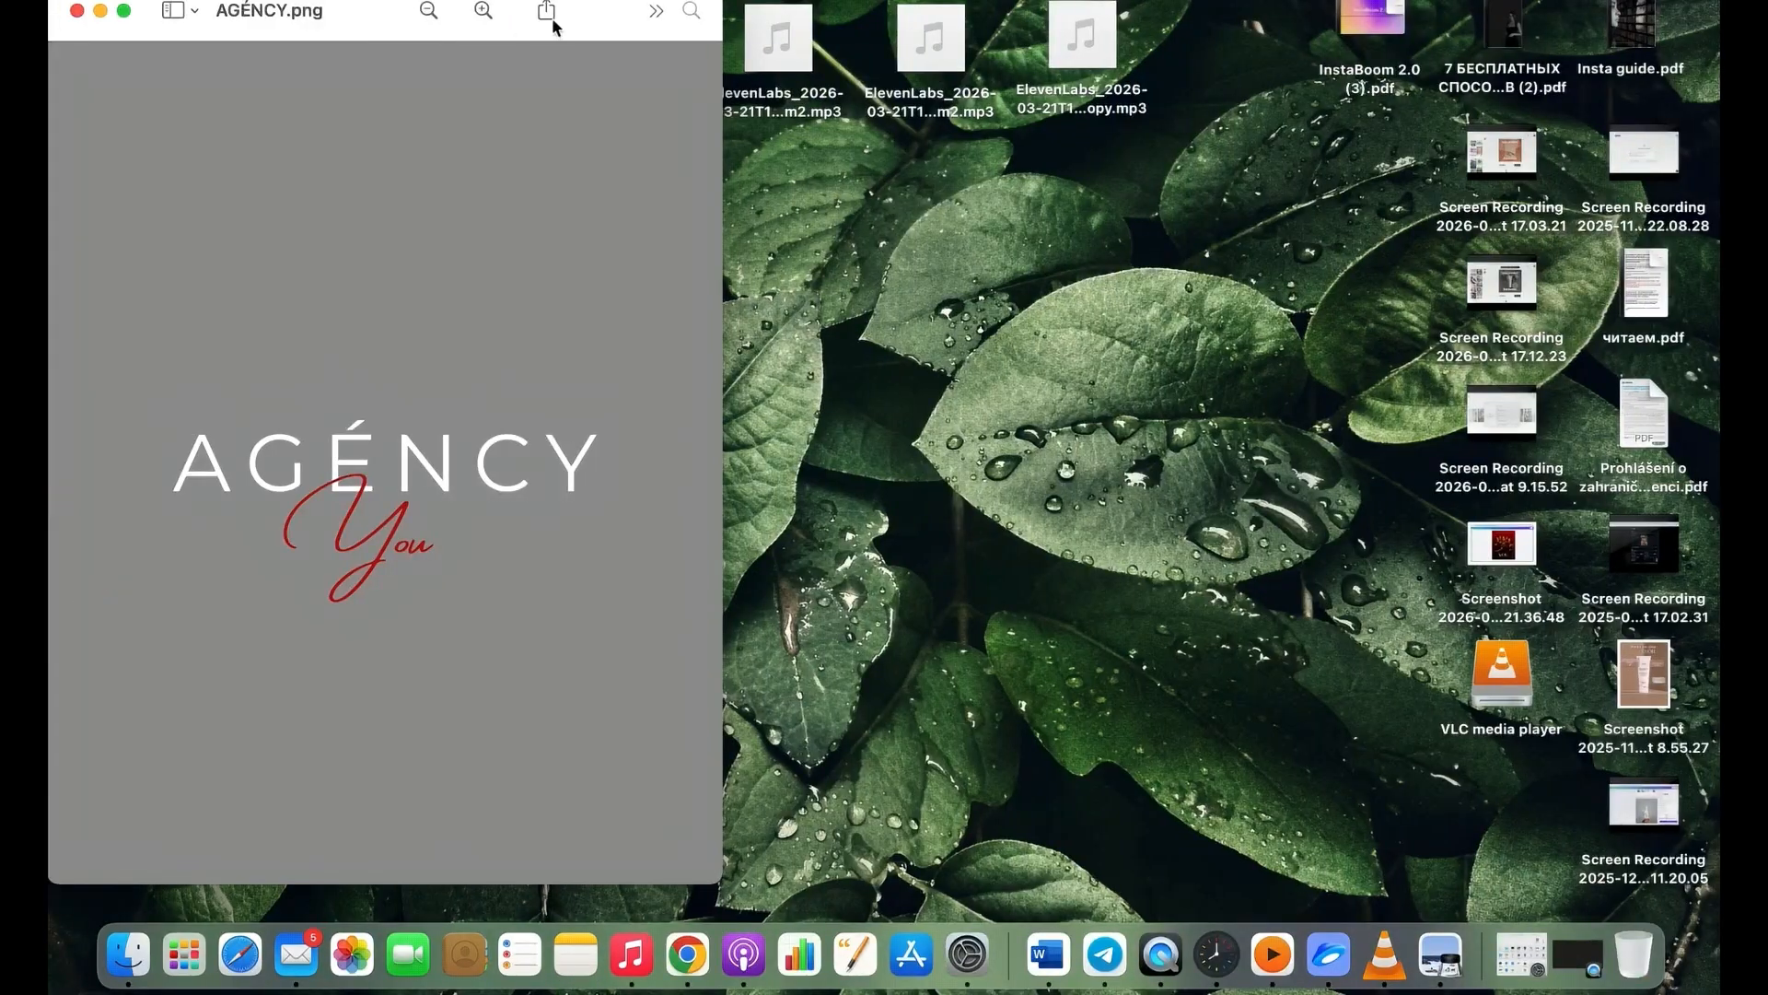
pyautogui.click(547, 13)
pyautogui.press('Escape')
pyautogui.click(687, 954)
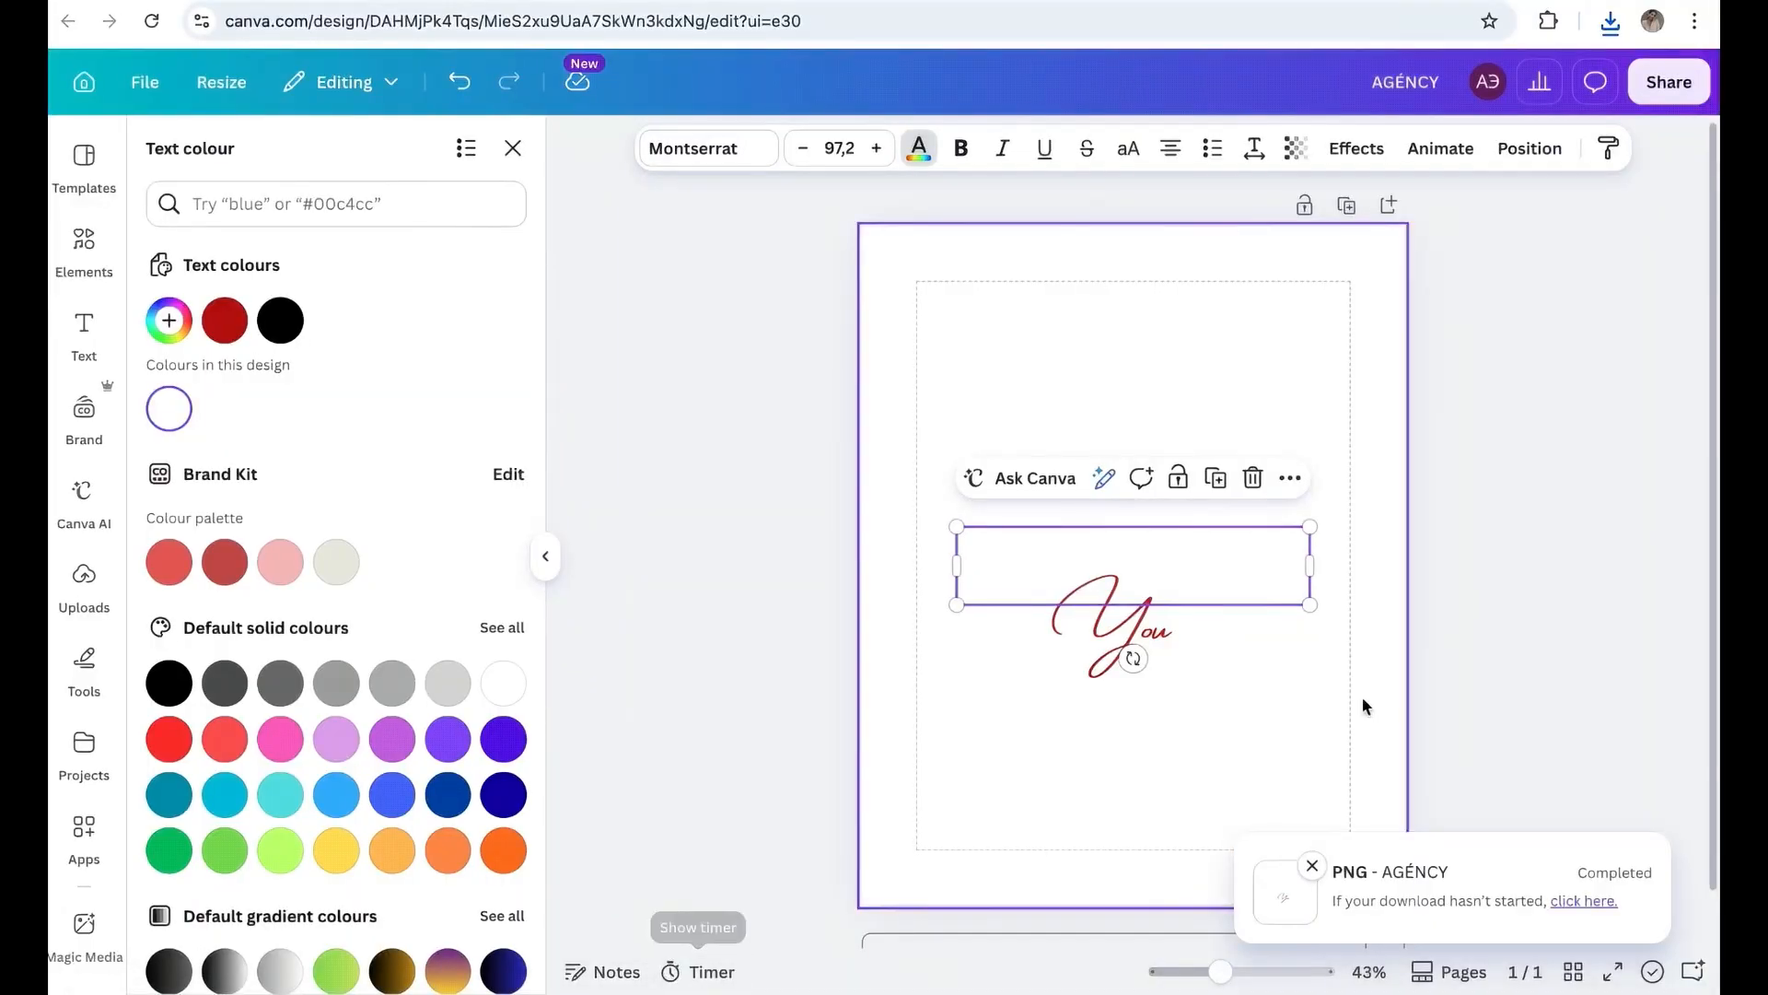
# Add a blank second page to the design.
pyautogui.scroll(-1, 1212, 719)
pyautogui.click(1168, 907)
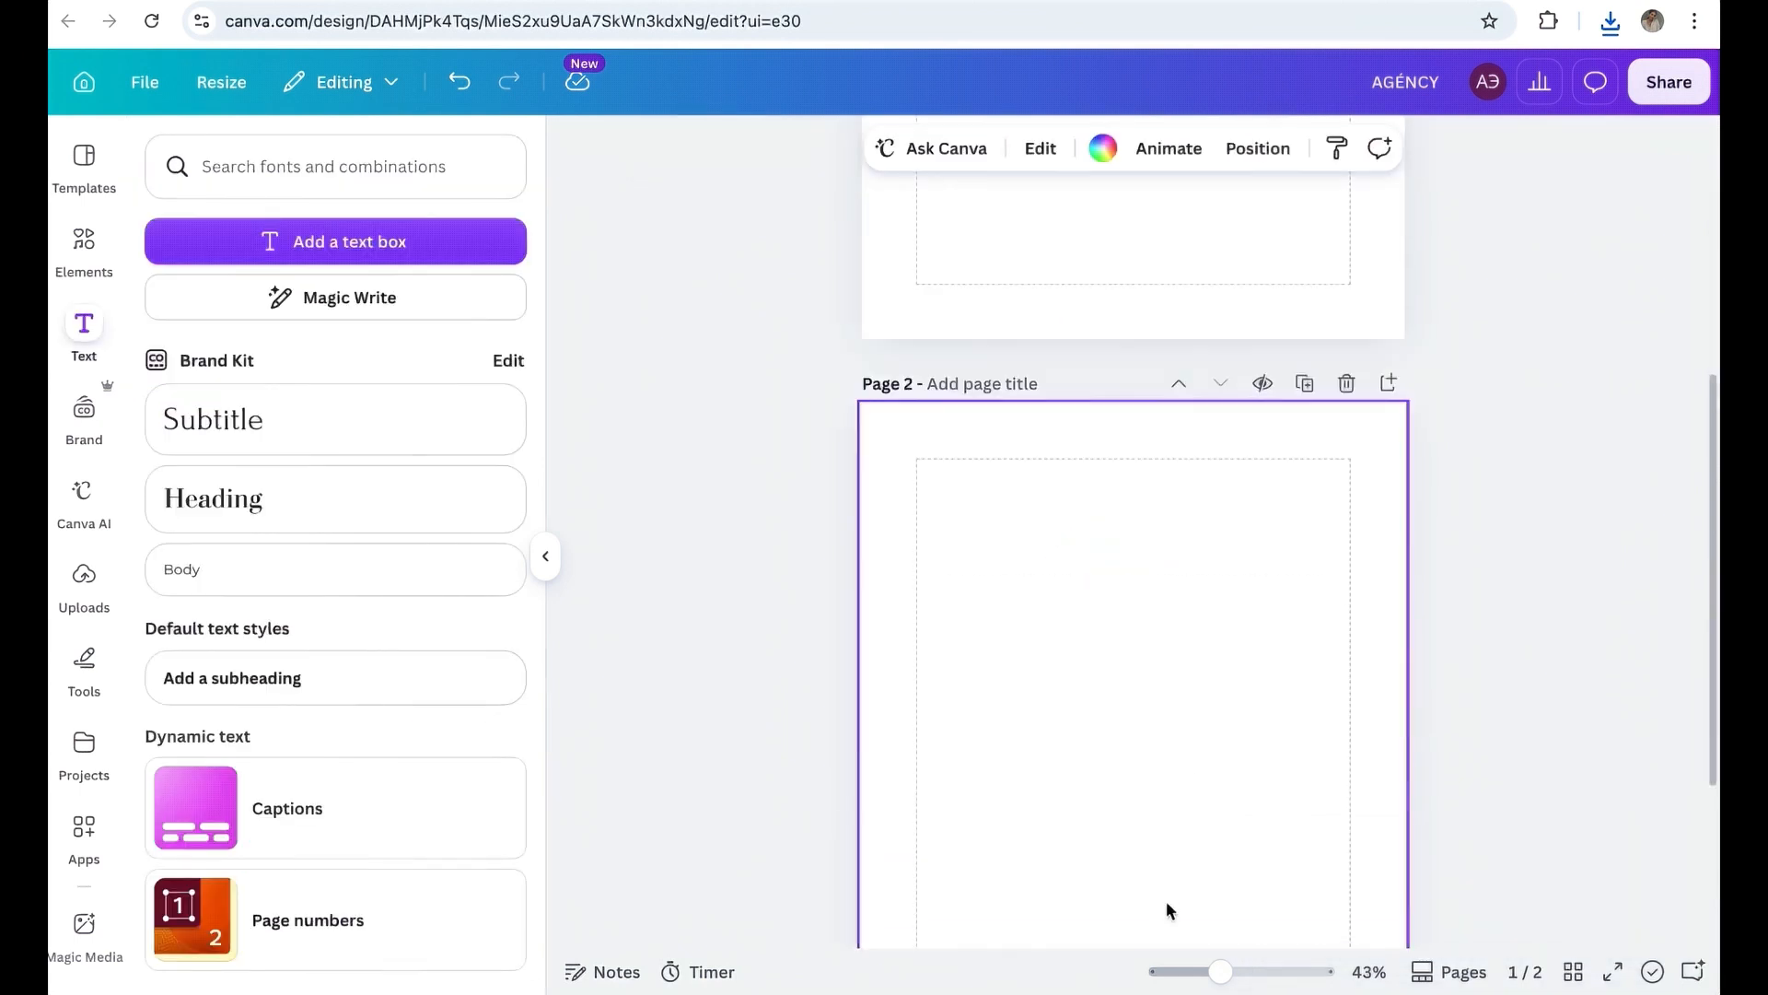
# Fill page 2 with the uploaded sunglasses portrait and place the exported AGÉNCY You logo over the chin.
pyautogui.click(83, 577)
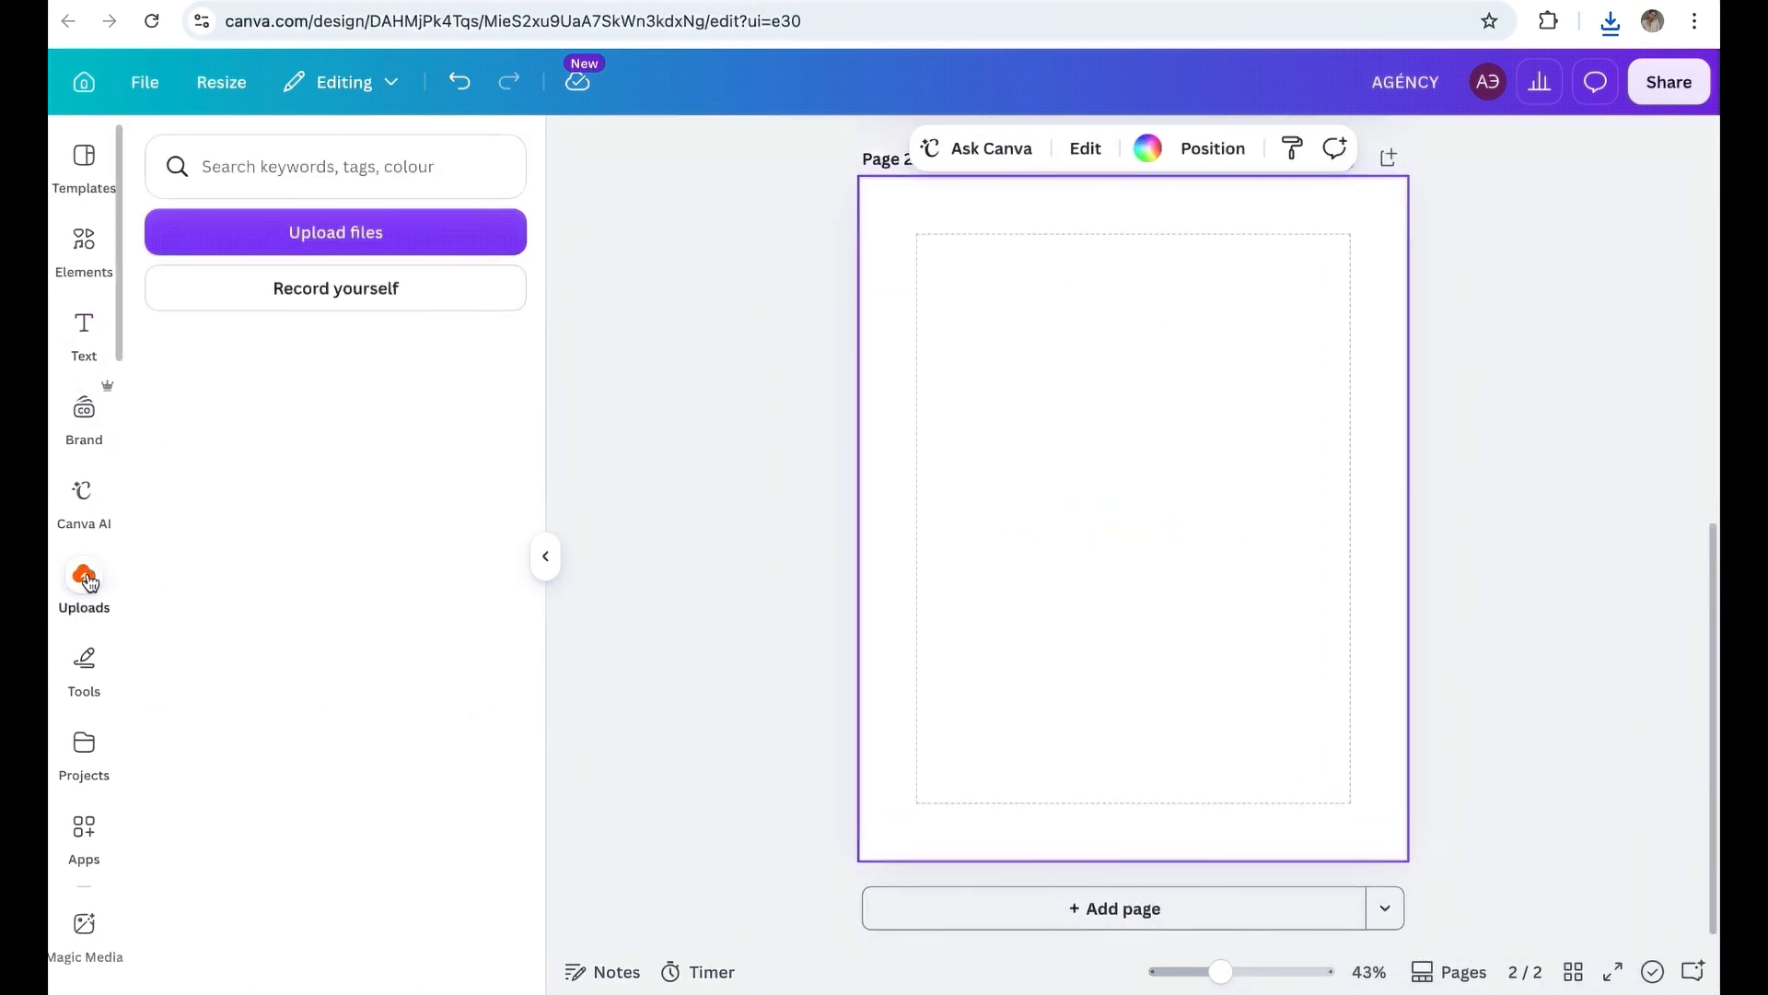
pyautogui.click(280, 792)
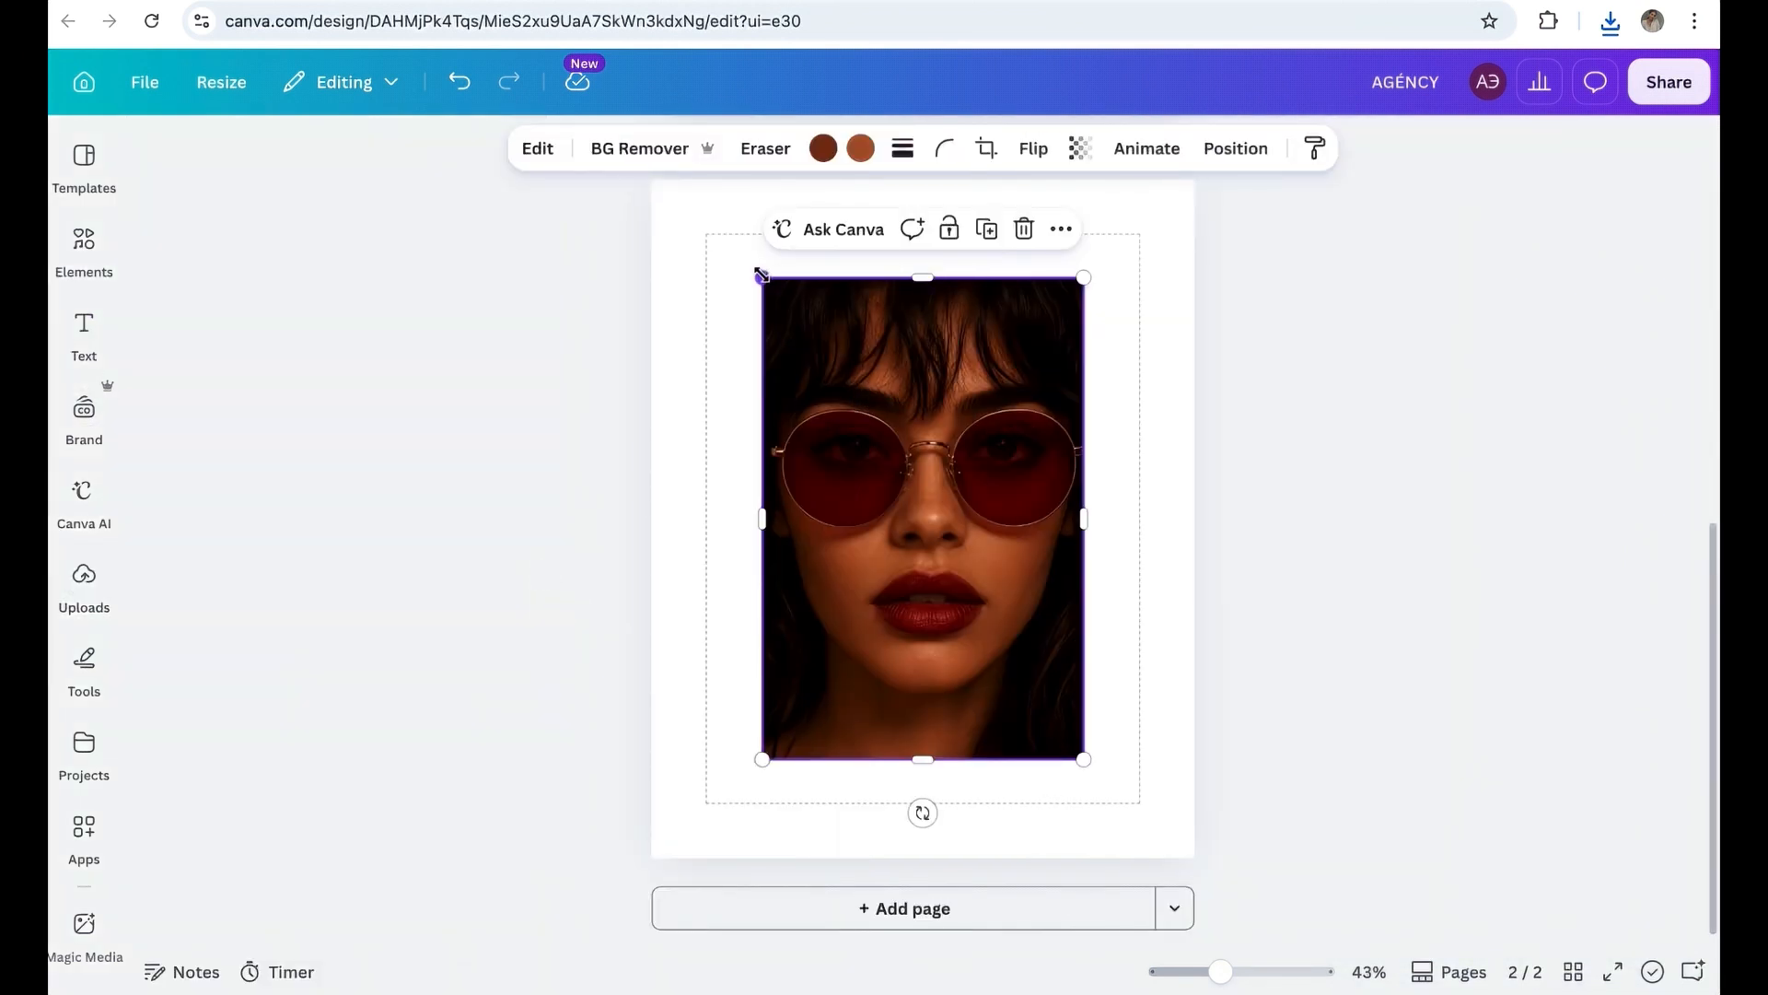
pyautogui.moveTo(758, 274); pyautogui.dragTo(561, 168)
pyautogui.moveTo(1084, 759); pyautogui.dragTo(1326, 844)
pyautogui.moveTo(1059, 645)
pyautogui.mouseDown()
pyautogui.moveTo(1058, 549)
pyautogui.moveTo(1067, 615)
pyautogui.mouseUp()
pyautogui.moveTo(1193, 447); pyautogui.dragTo(1203, 445)
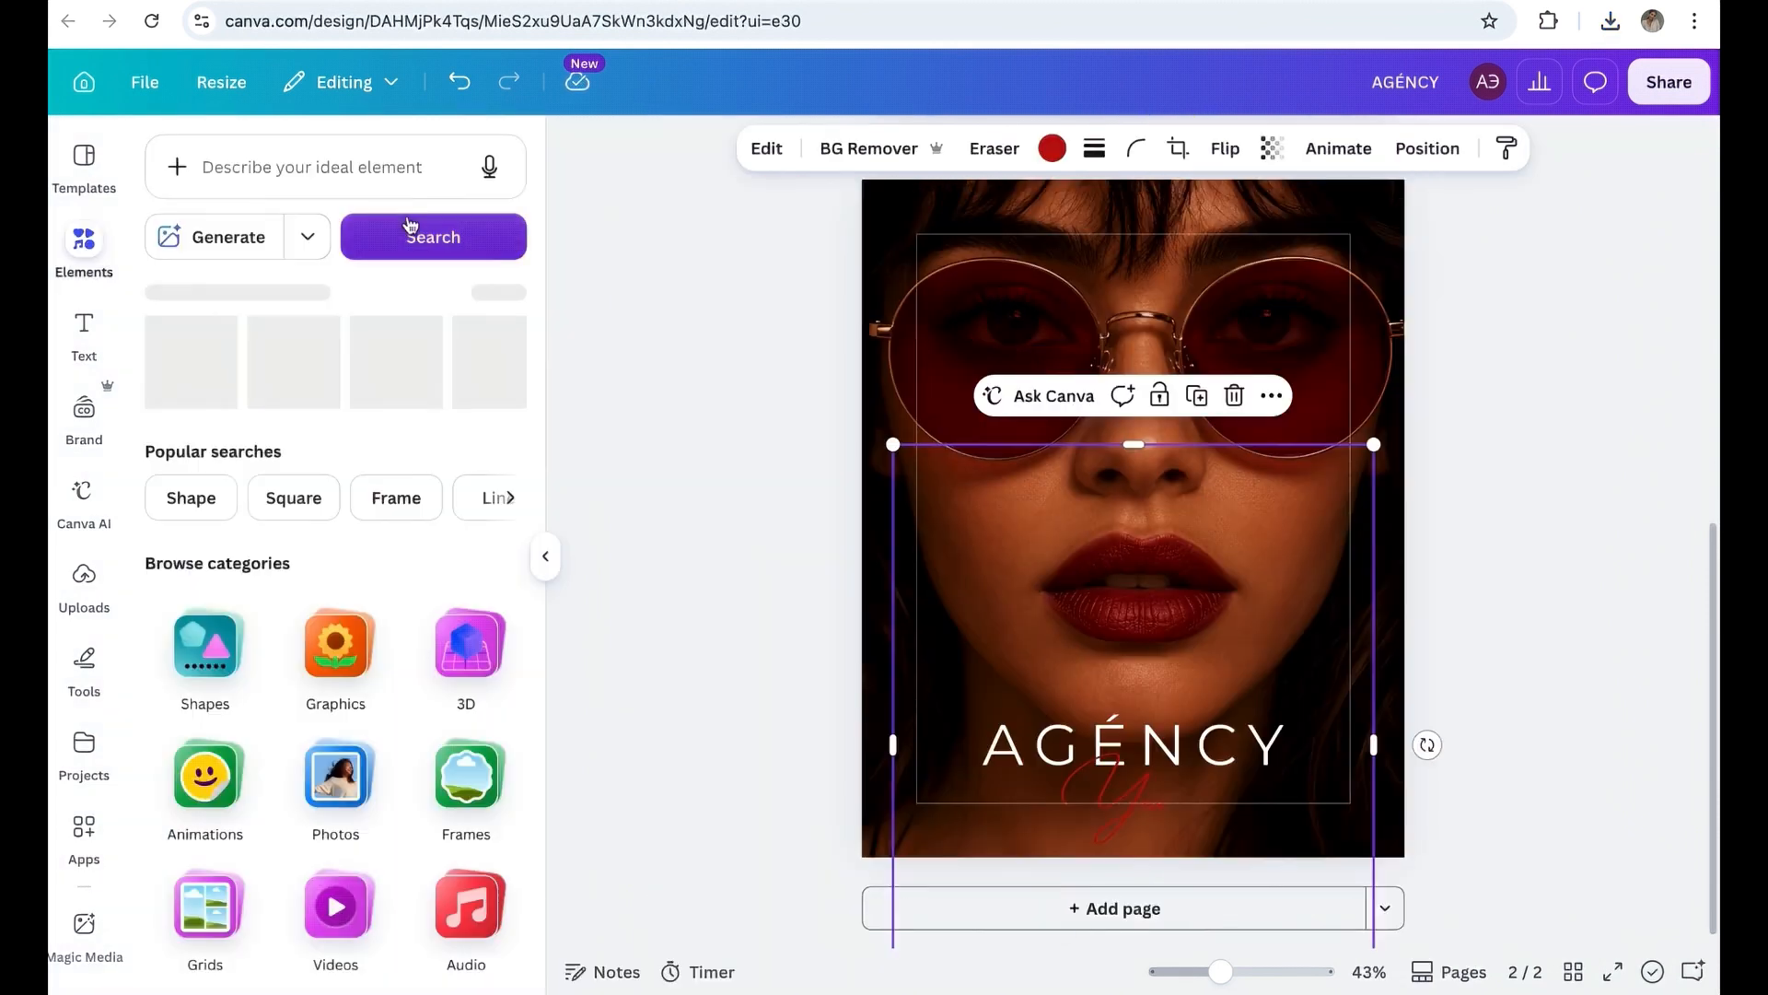
# Find a black gradient graphic and stretch it across the full width of the page's lower edge.
pyautogui.write('bl')
pyautogui.click(316, 426)
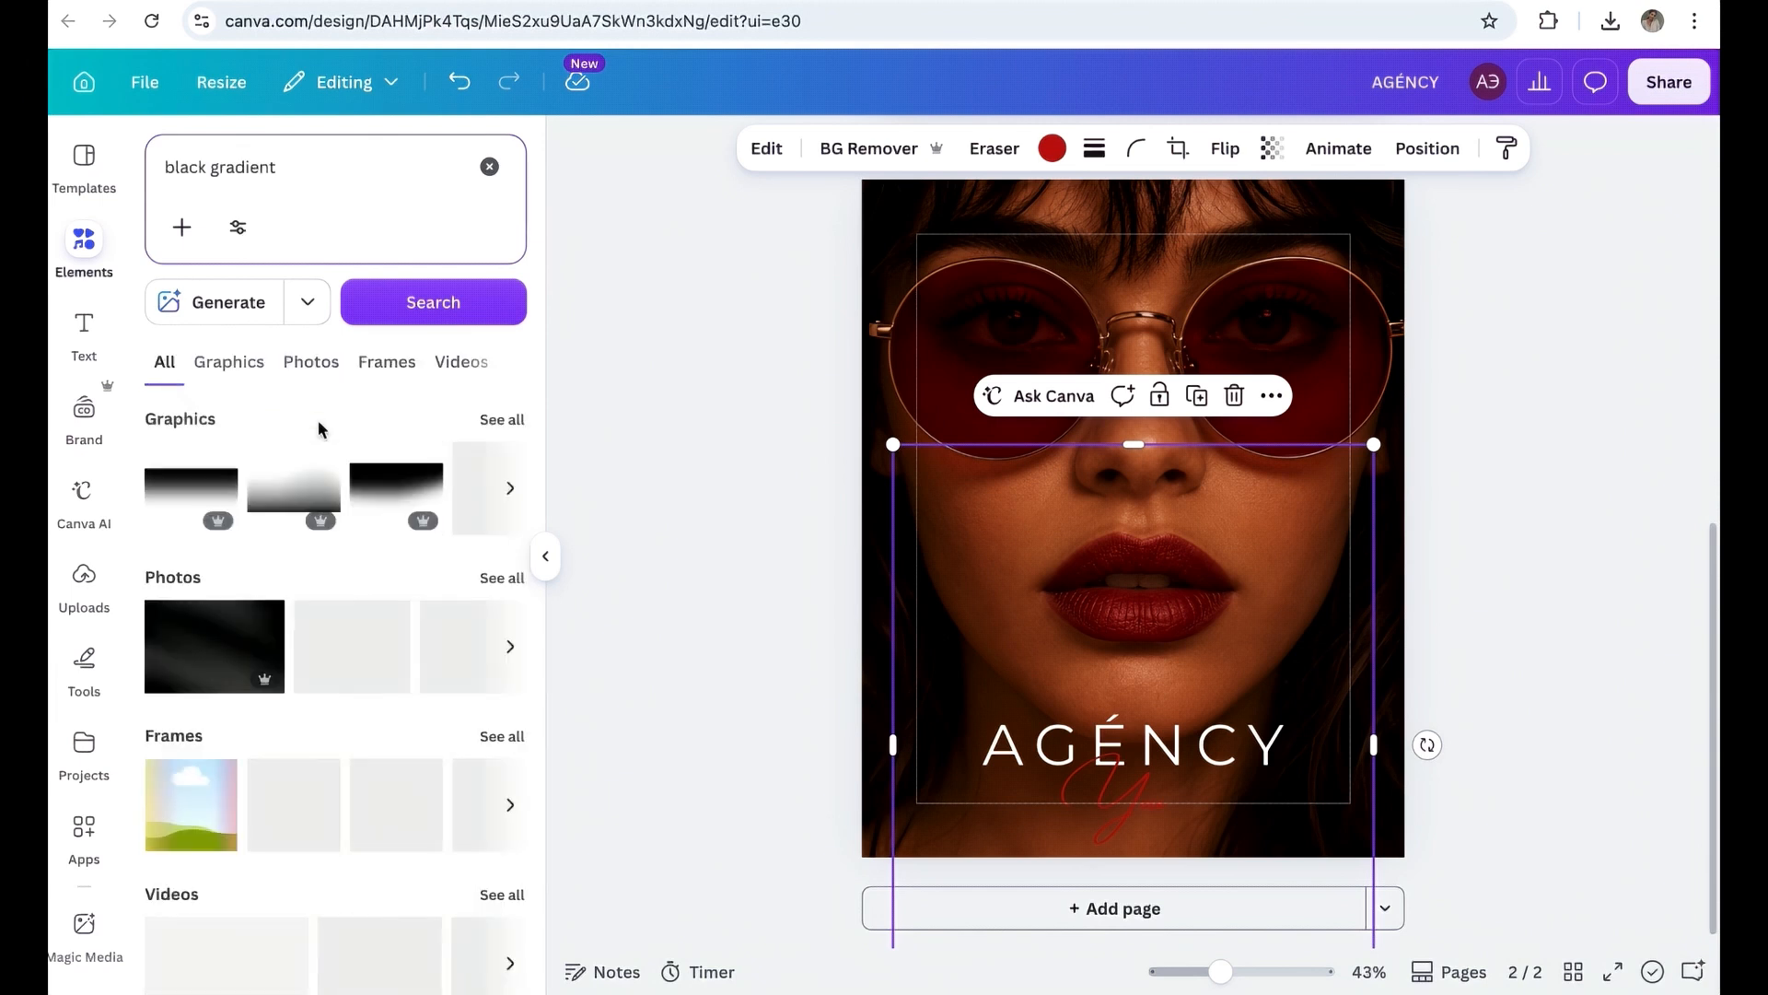
pyautogui.click(295, 500)
pyautogui.moveTo(1235, 568); pyautogui.dragTo(1180, 797)
pyautogui.moveTo(1296, 748); pyautogui.dragTo(1404, 746)
# Move the black gradient one layer backward, behind the AGÉNCY logo.
pyautogui.click(1375, 150)
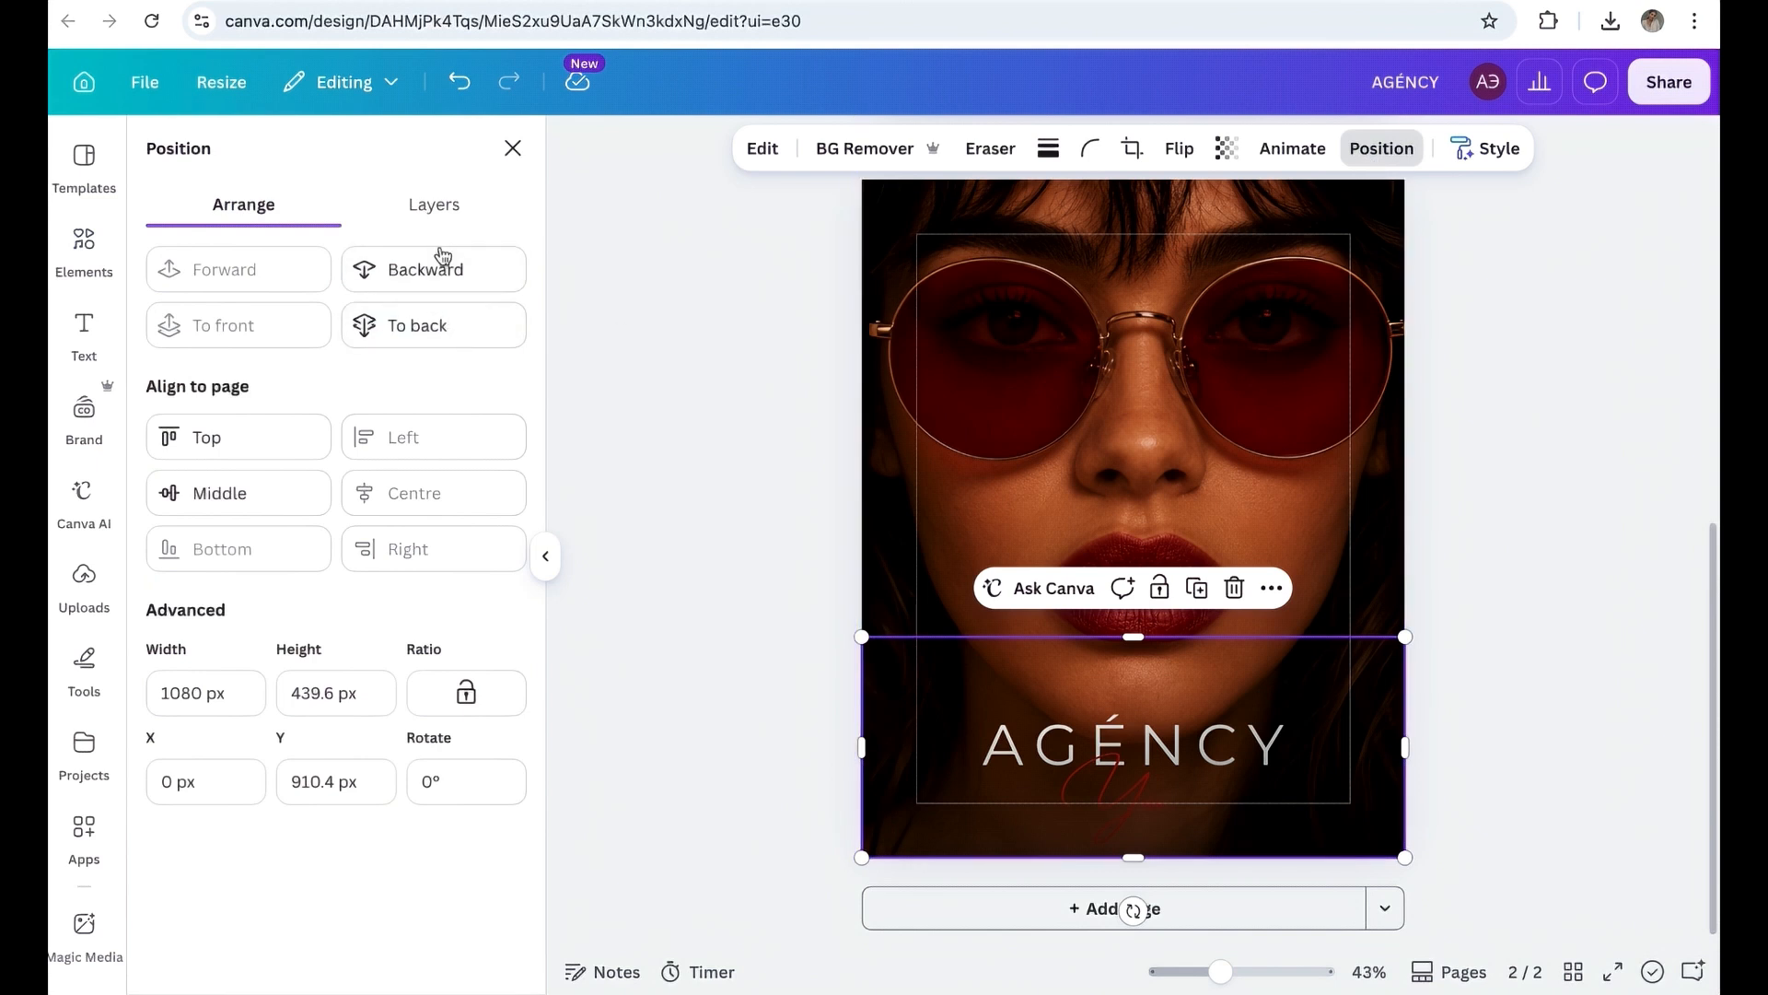
pyautogui.click(448, 276)
pyautogui.click(1381, 148)
pyautogui.click(1551, 599)
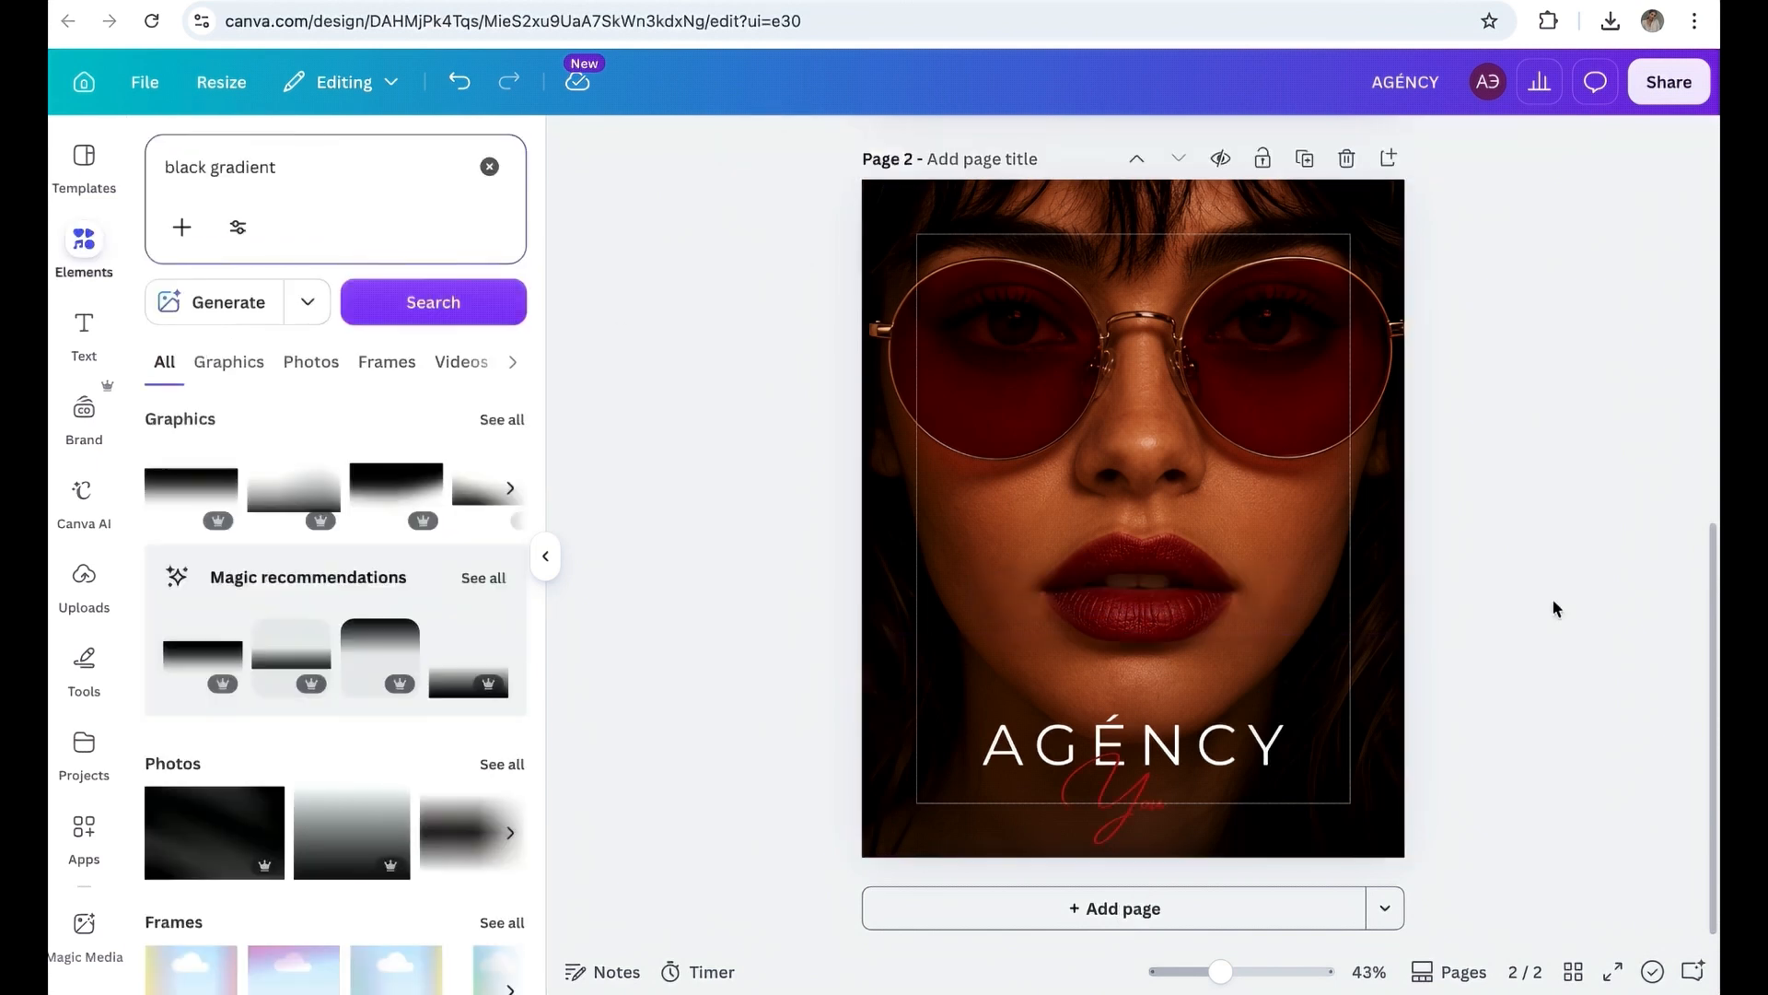
# Try the Flint and Nordic filters on the AGÉNCY logo image.
pyautogui.click(1231, 771)
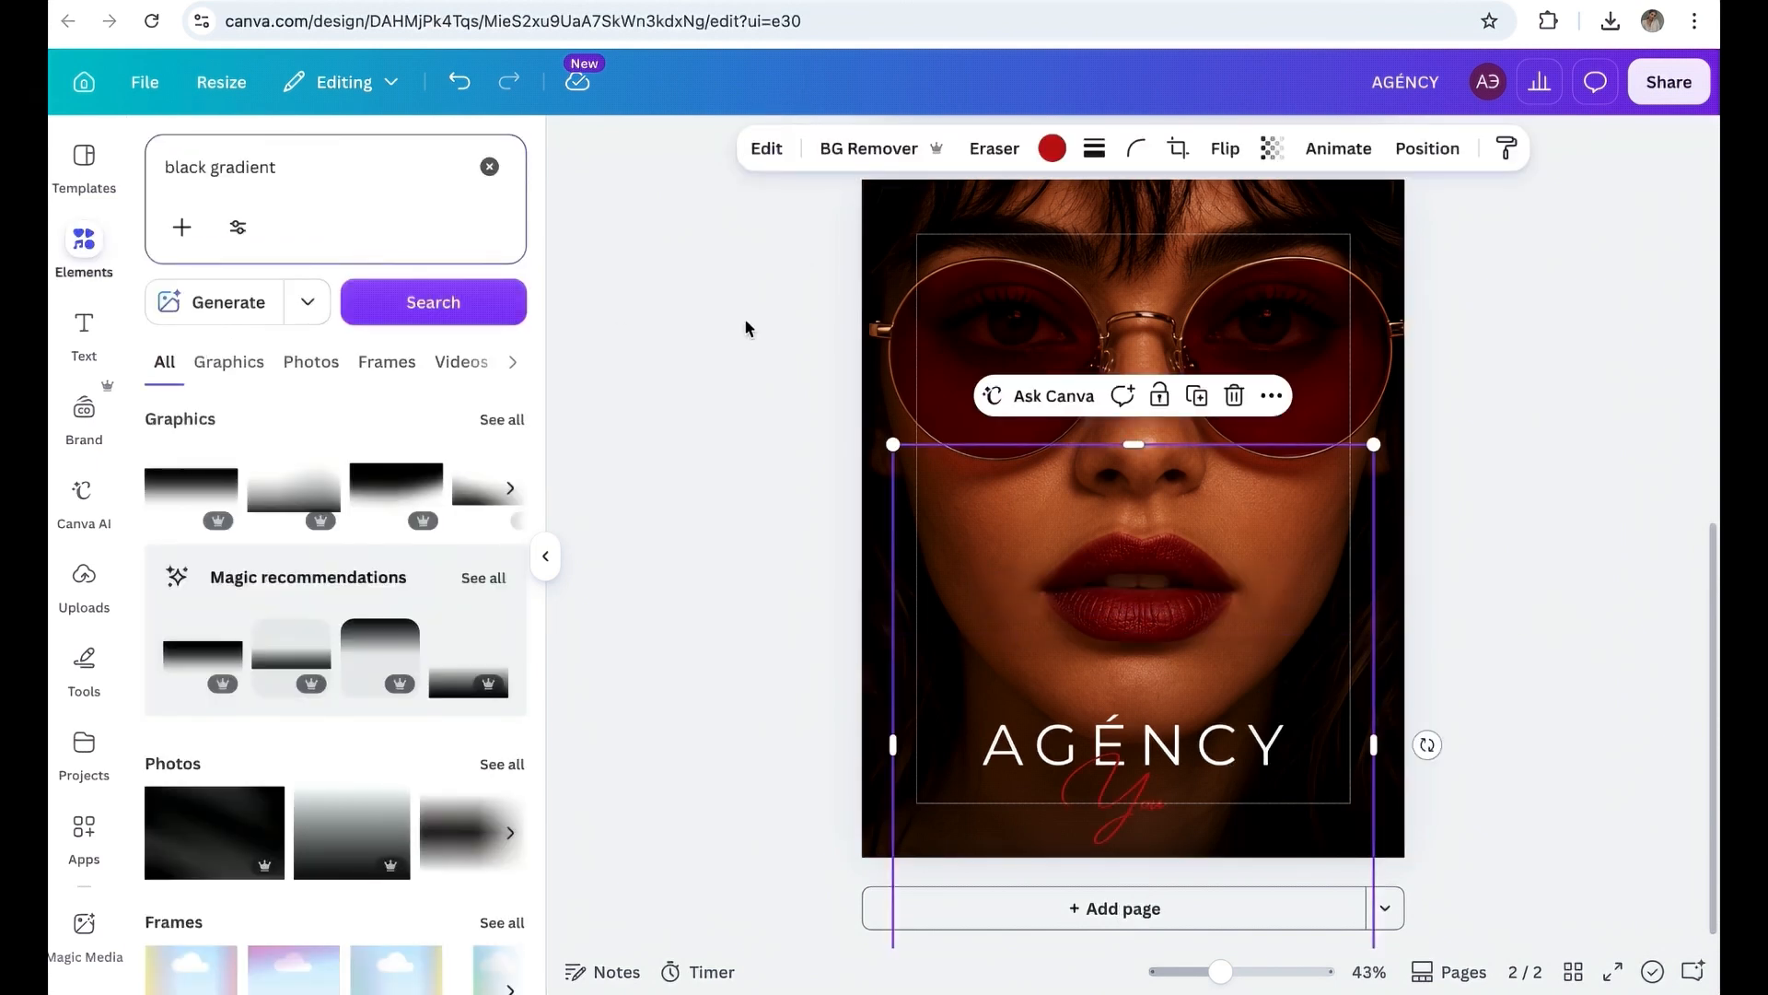
pyautogui.click(766, 148)
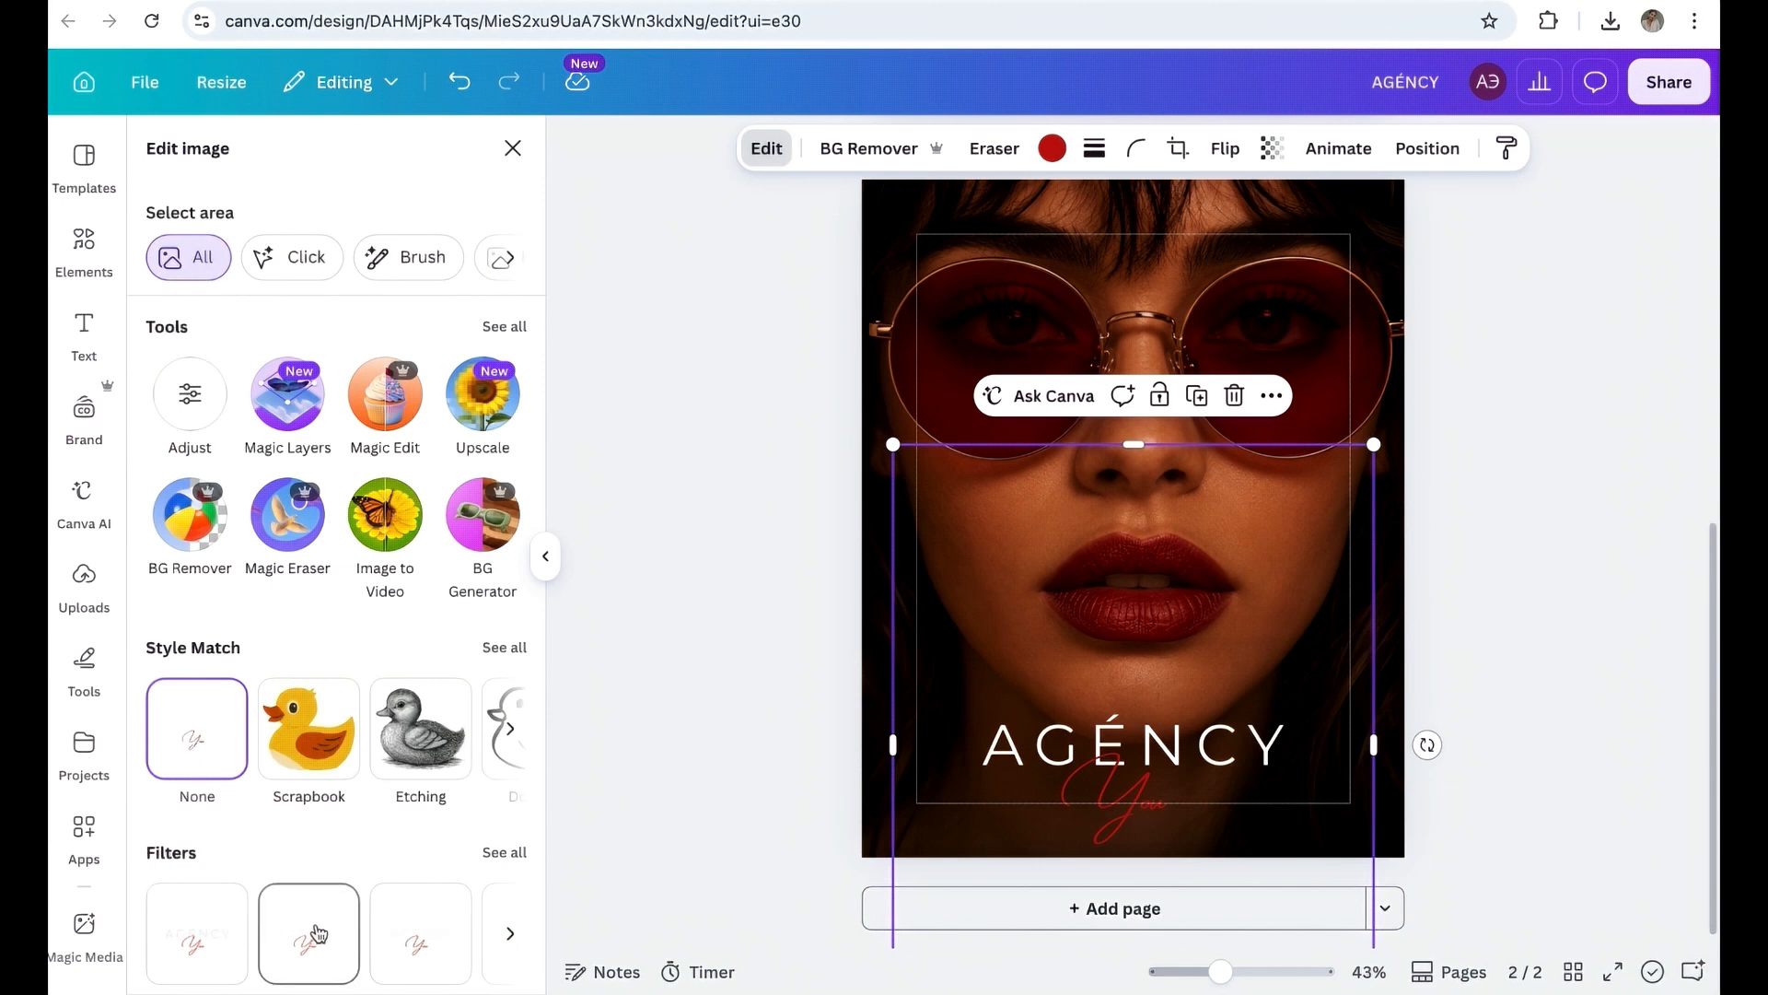
pyautogui.click(520, 851)
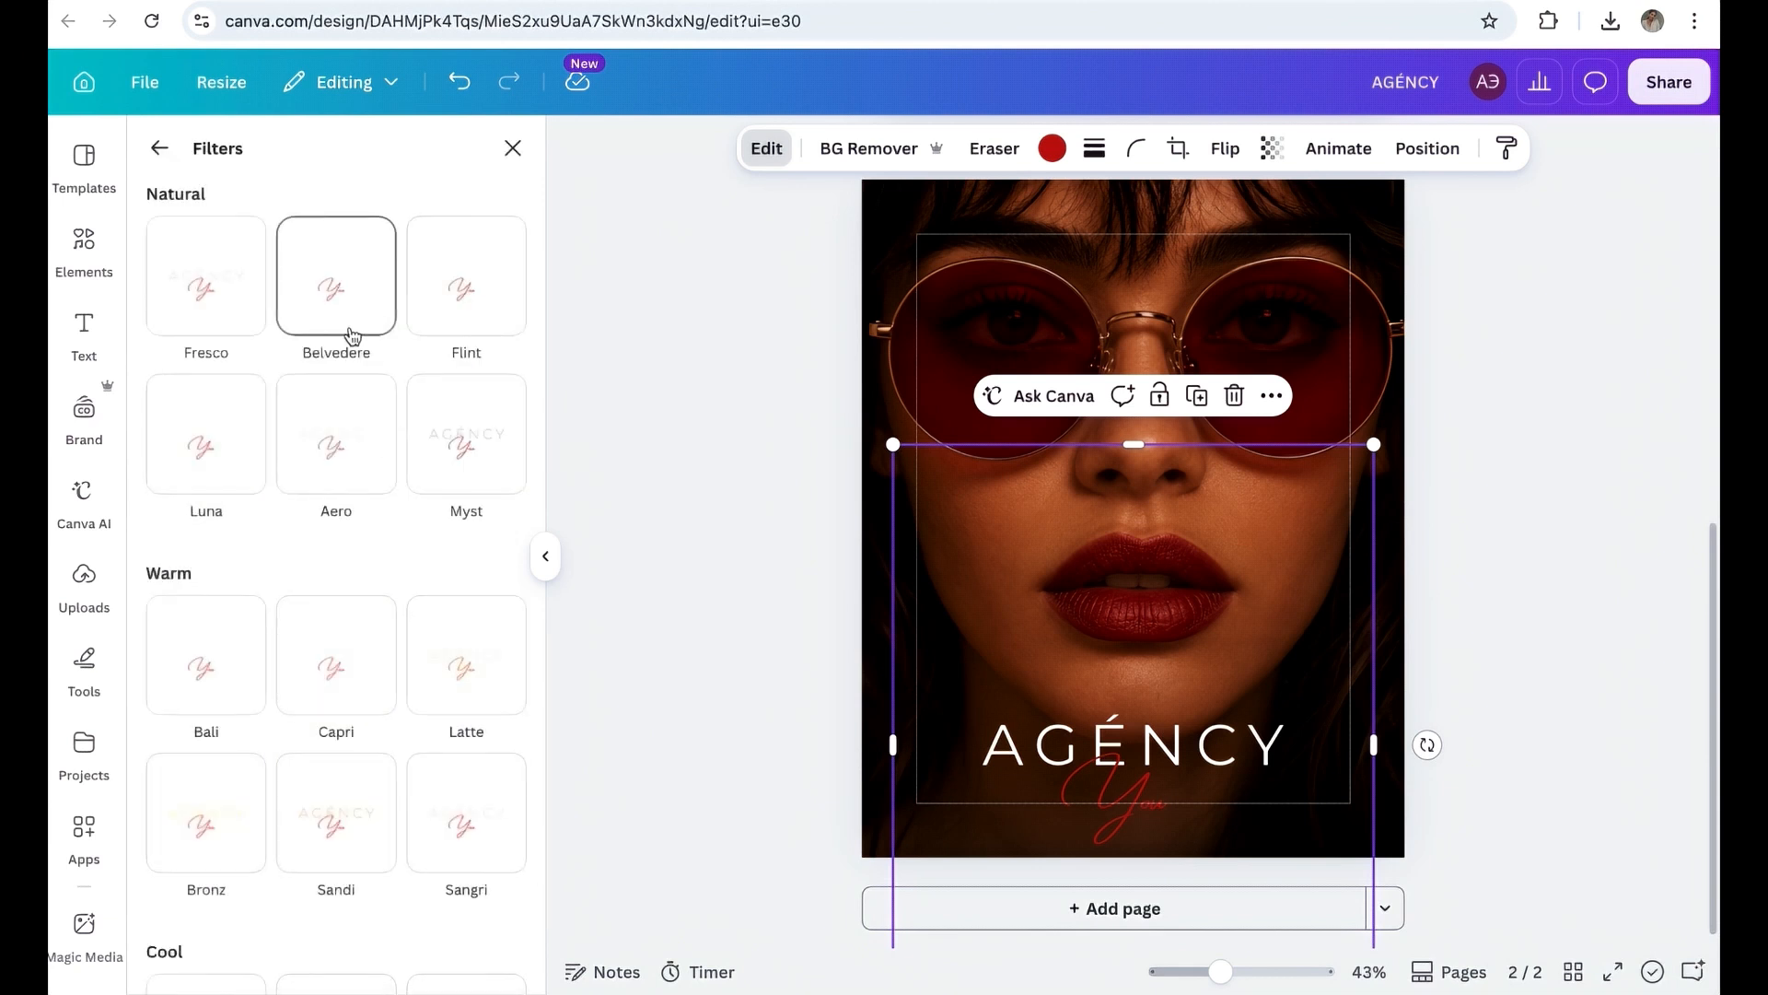
pyautogui.click(345, 432)
pyautogui.click(456, 285)
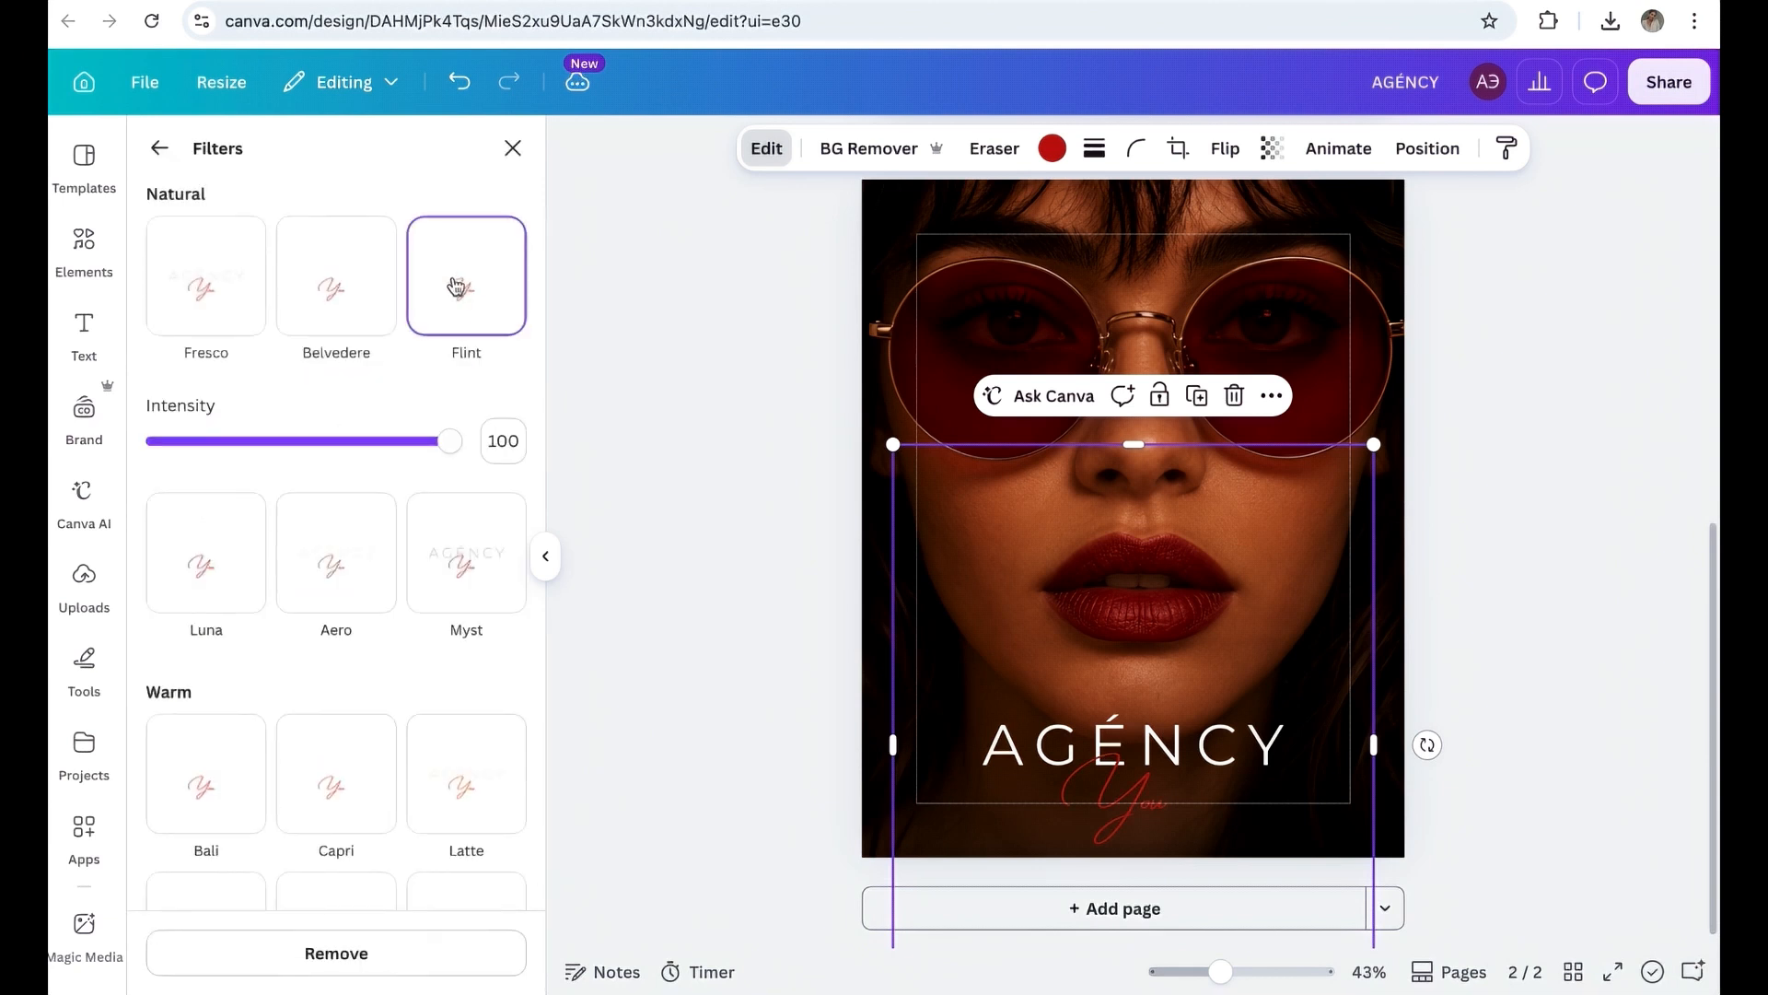
pyautogui.scroll(-6, 442, 645)
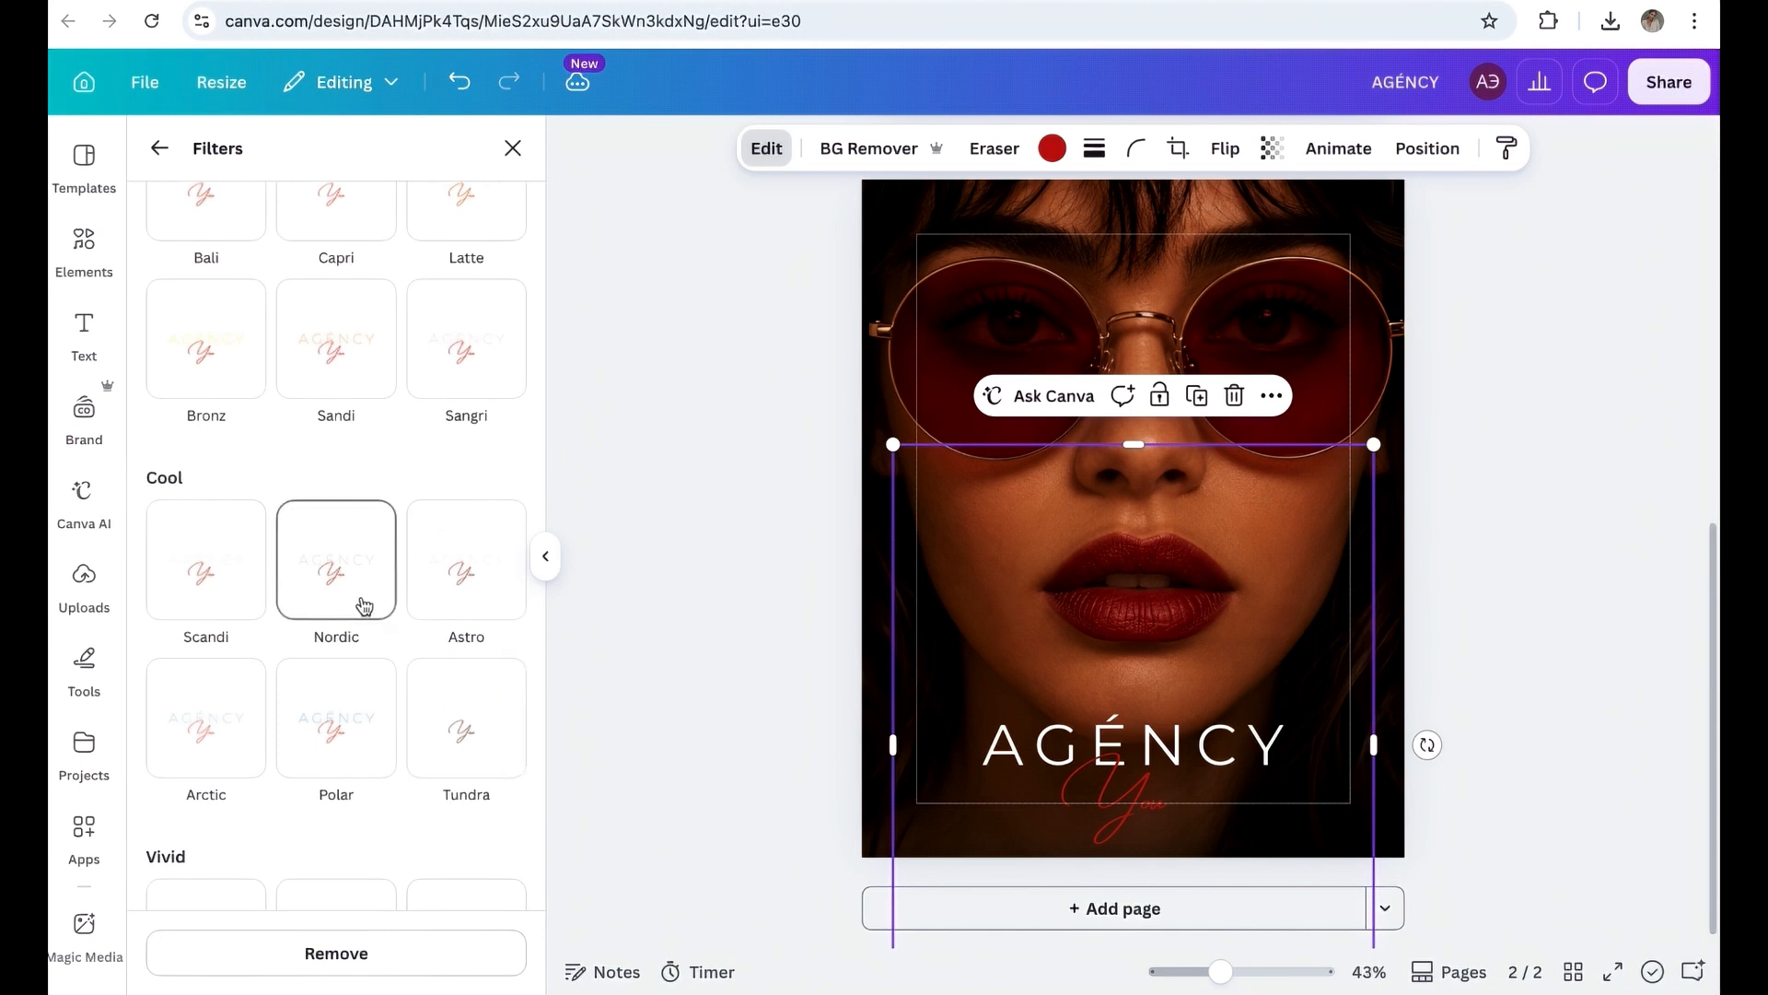
pyautogui.click(365, 605)
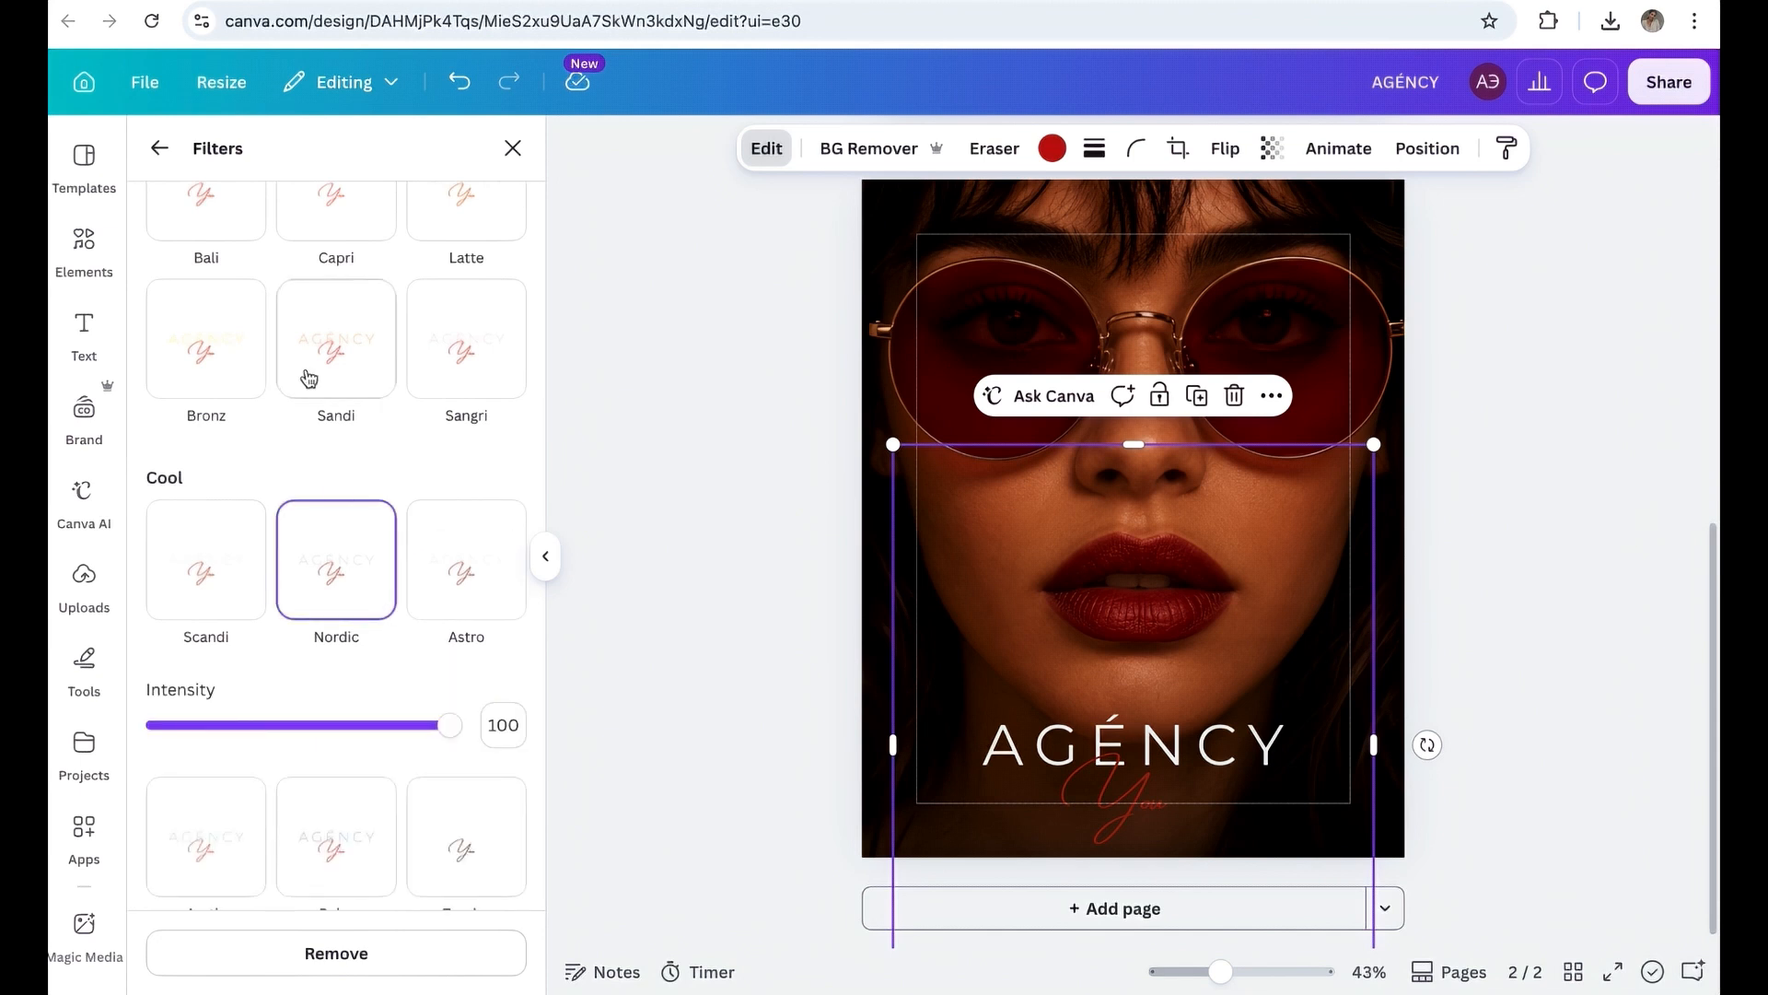
pyautogui.click(159, 148)
# Apply a white Glow shadow to the logo with blur amount 8 and intensity 19.
pyautogui.scroll(-3, 460, 670)
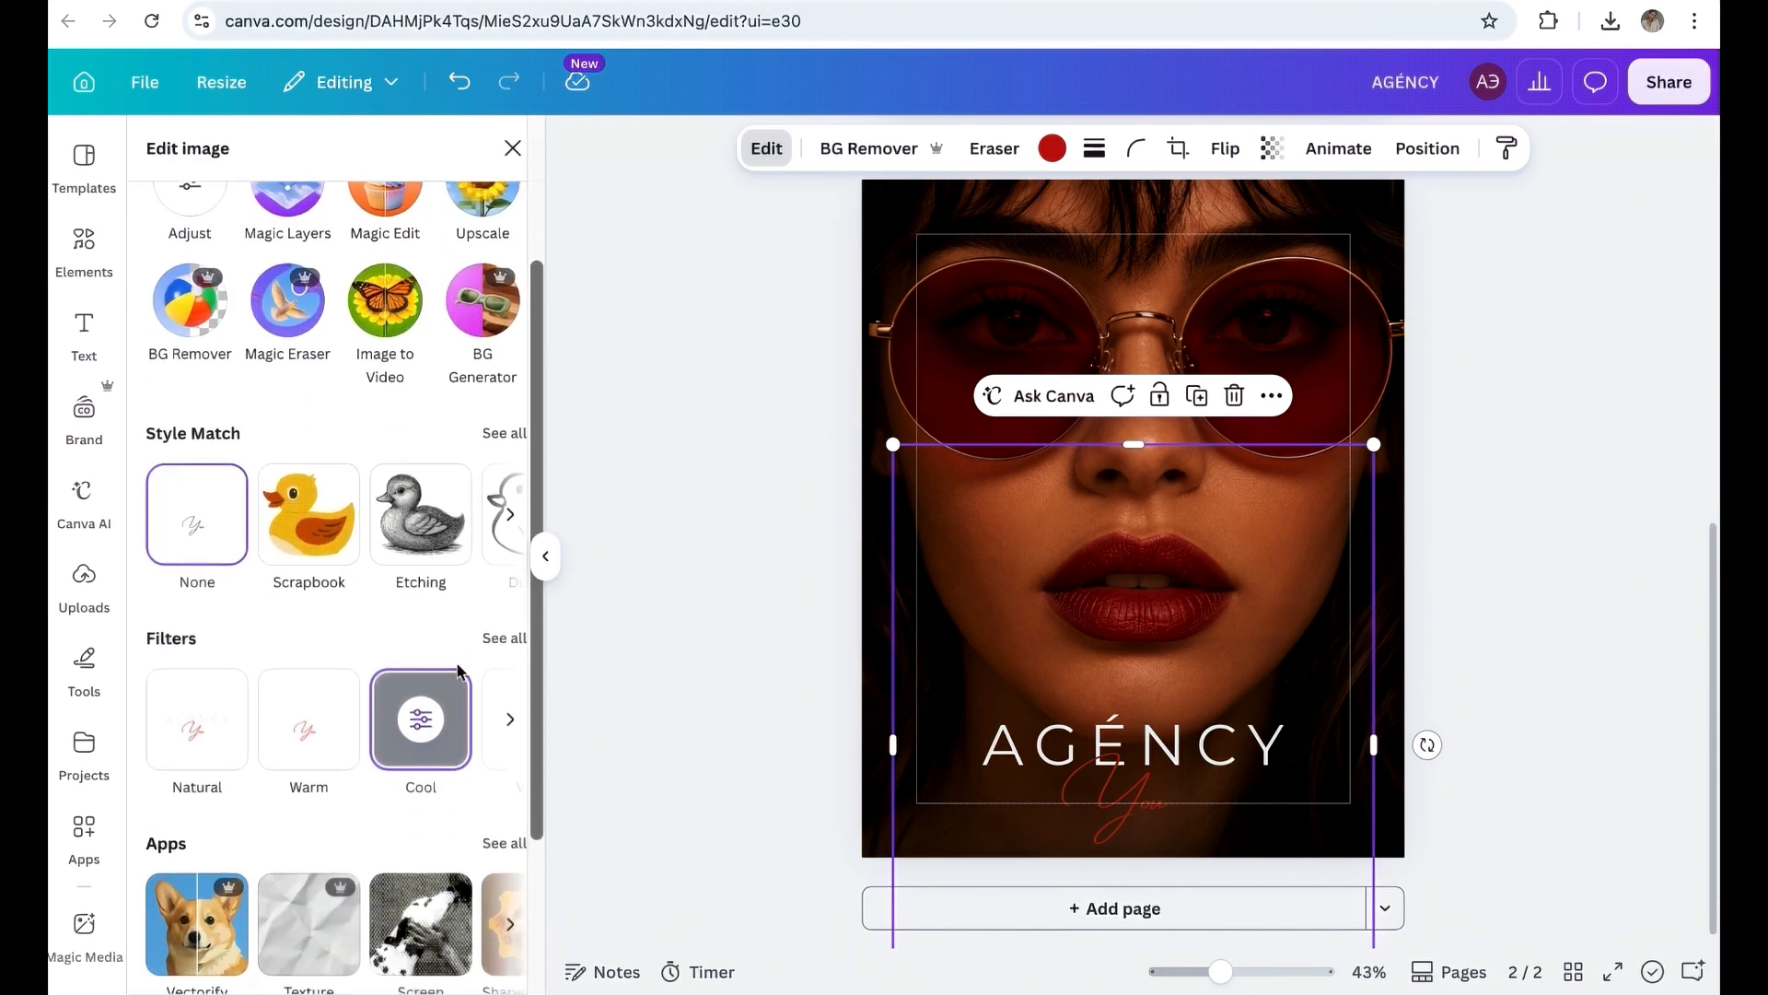
pyautogui.scroll(-3, 458, 669)
pyautogui.click(285, 921)
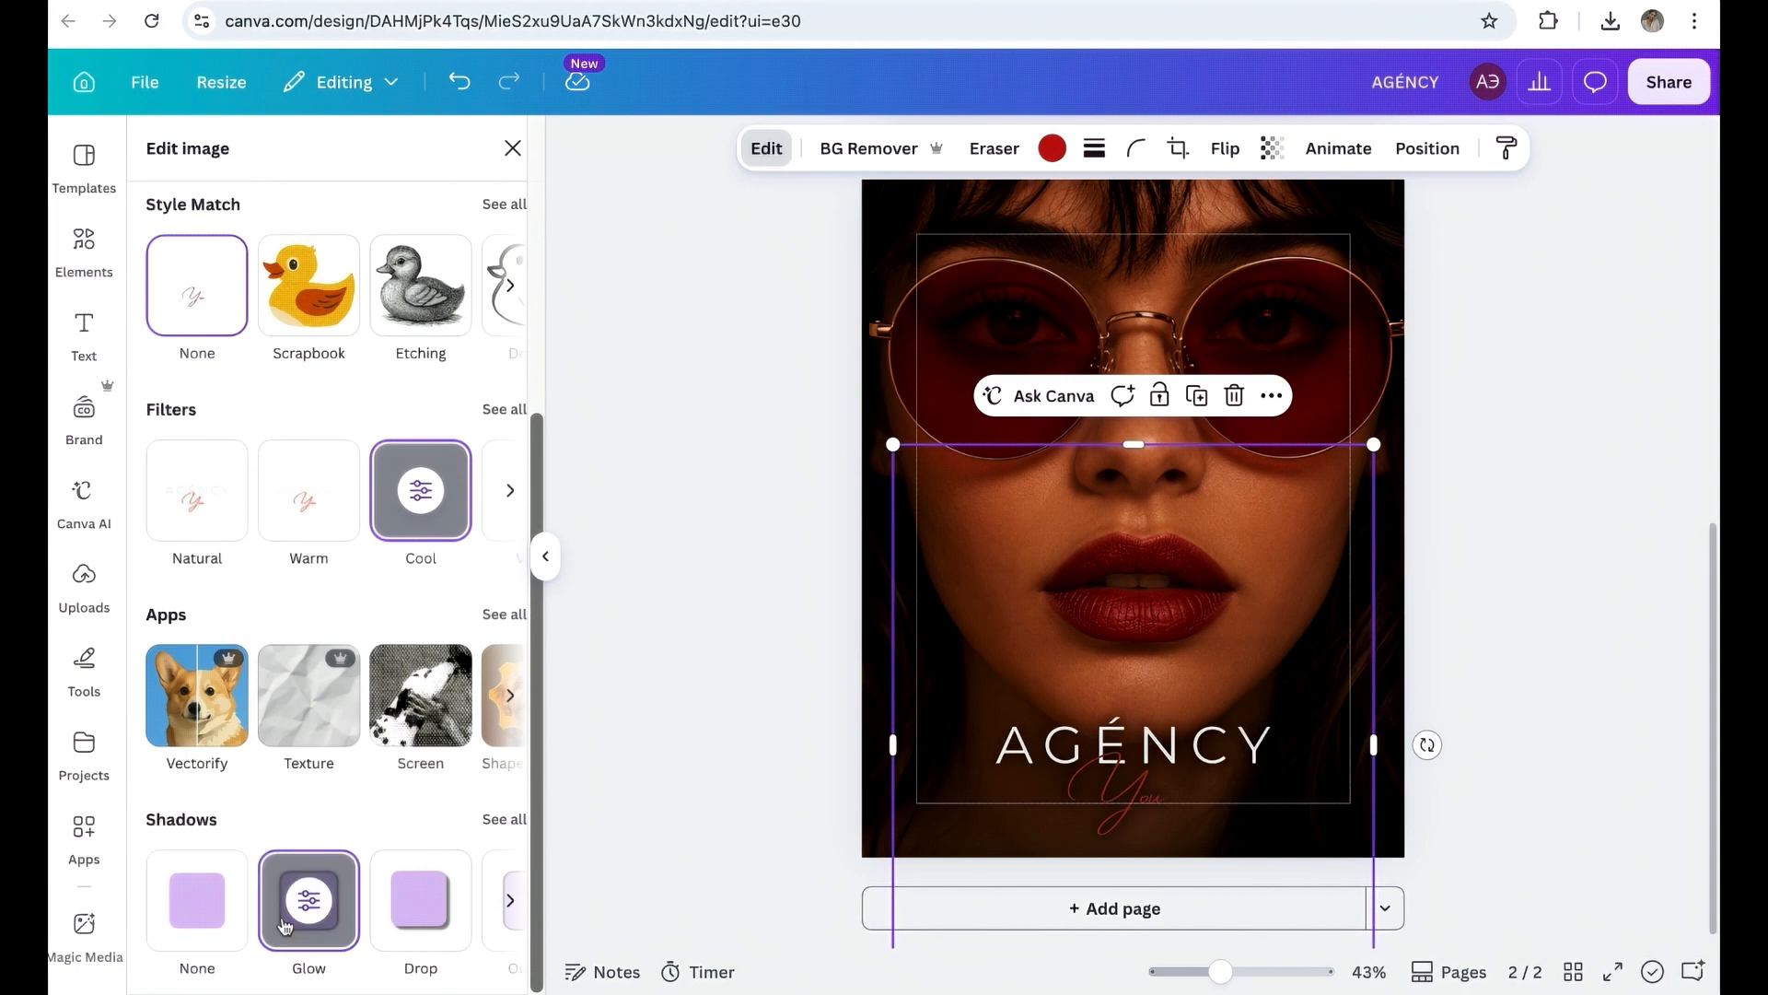
pyautogui.click(284, 921)
pyautogui.click(512, 418)
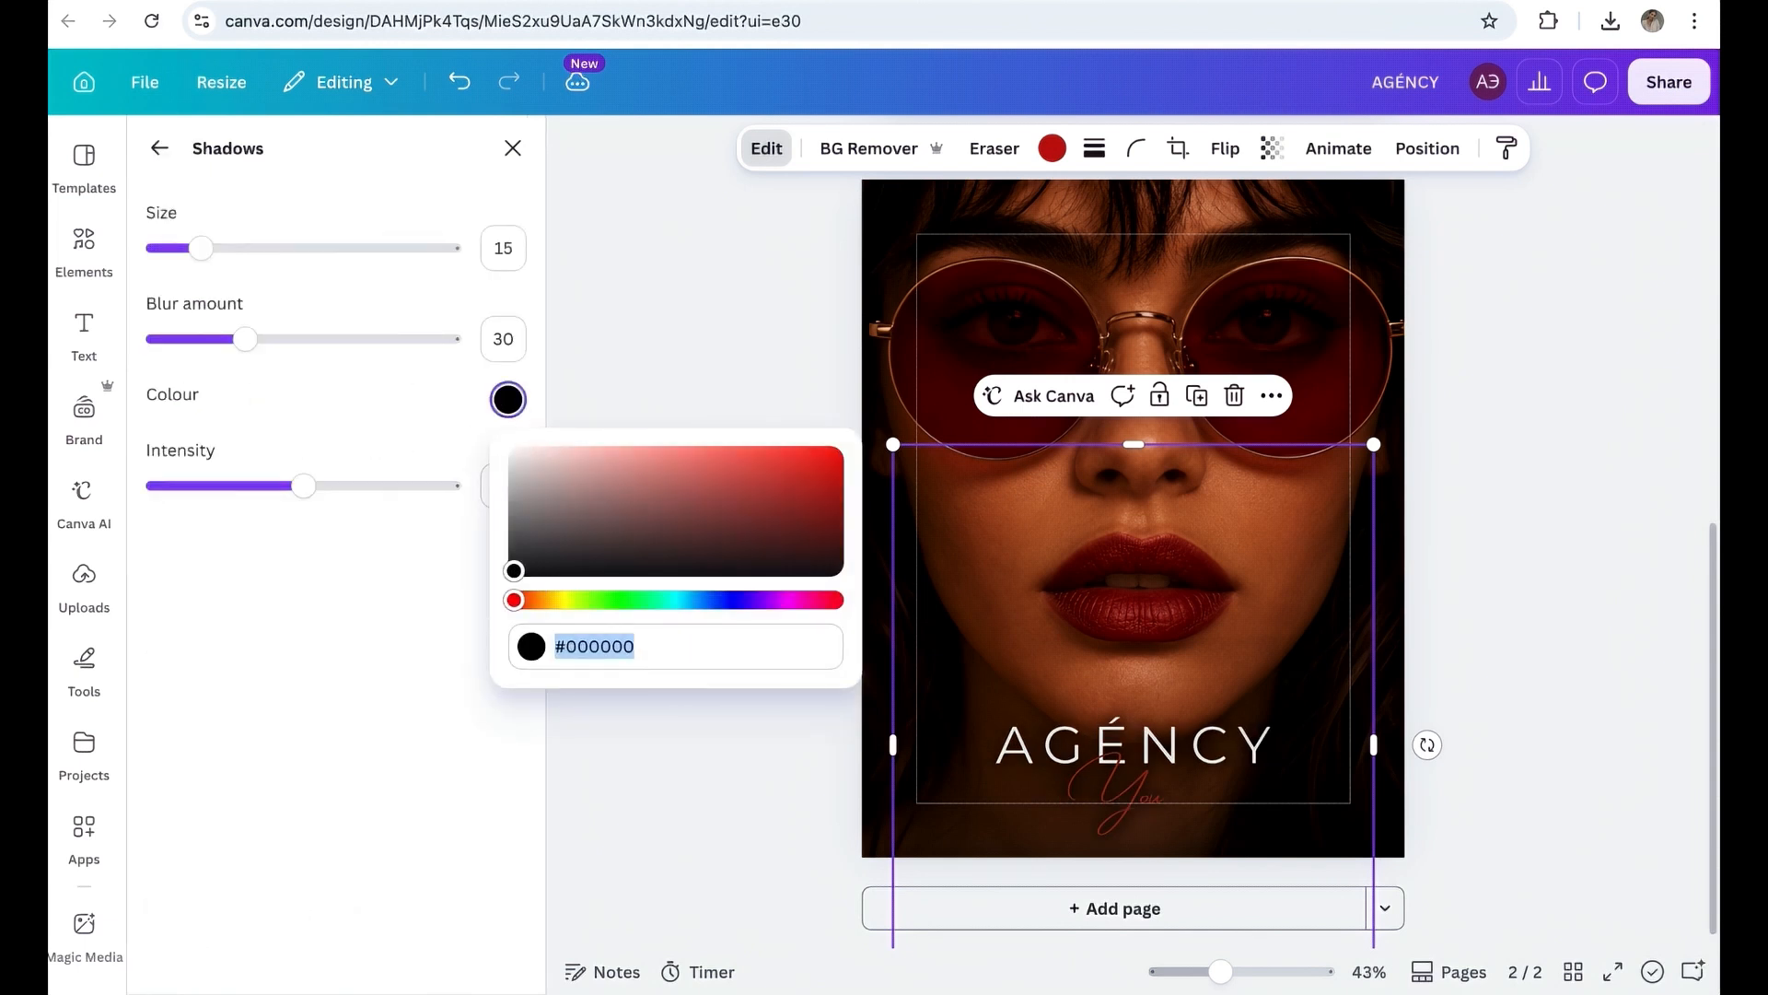
pyautogui.moveTo(514, 571); pyautogui.dragTo(509, 353)
pyautogui.moveTo(269, 337); pyautogui.dragTo(180, 343)
pyautogui.moveTo(300, 490); pyautogui.dragTo(213, 518)
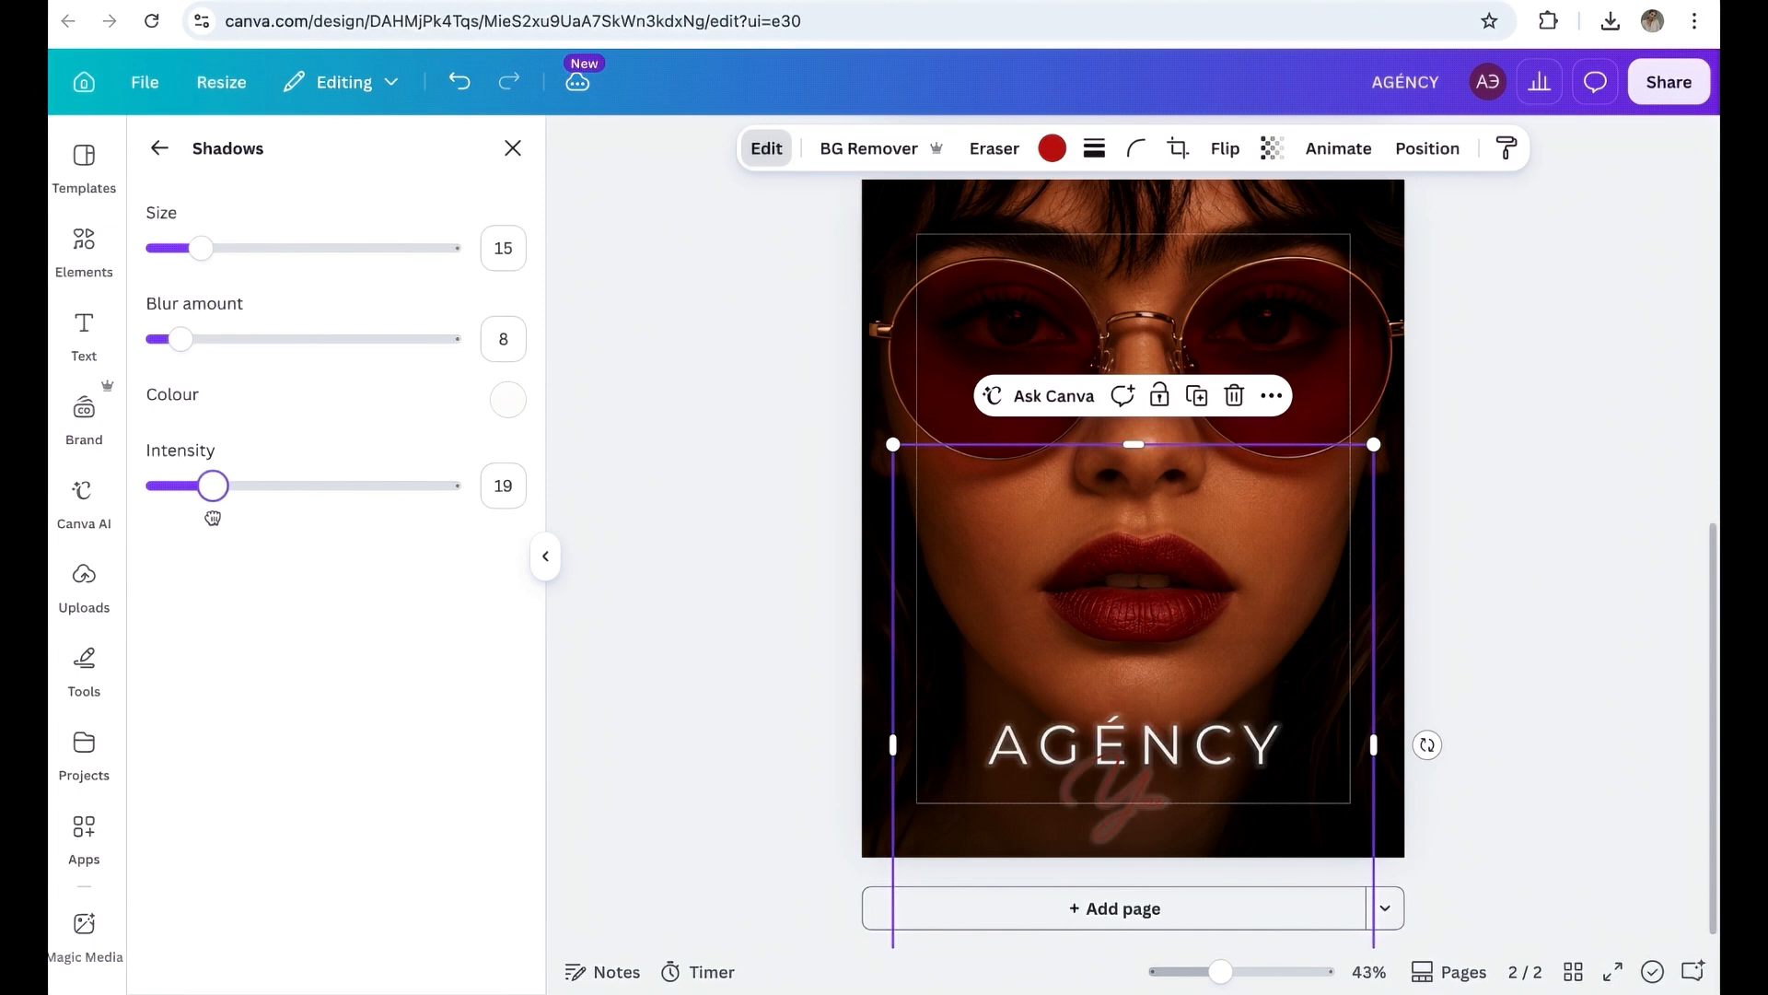
# Refine the logo's glow to size 1 and intensity 23, with a slightly smaller blur amount.
pyautogui.moveTo(201, 249); pyautogui.dragTo(160, 251)
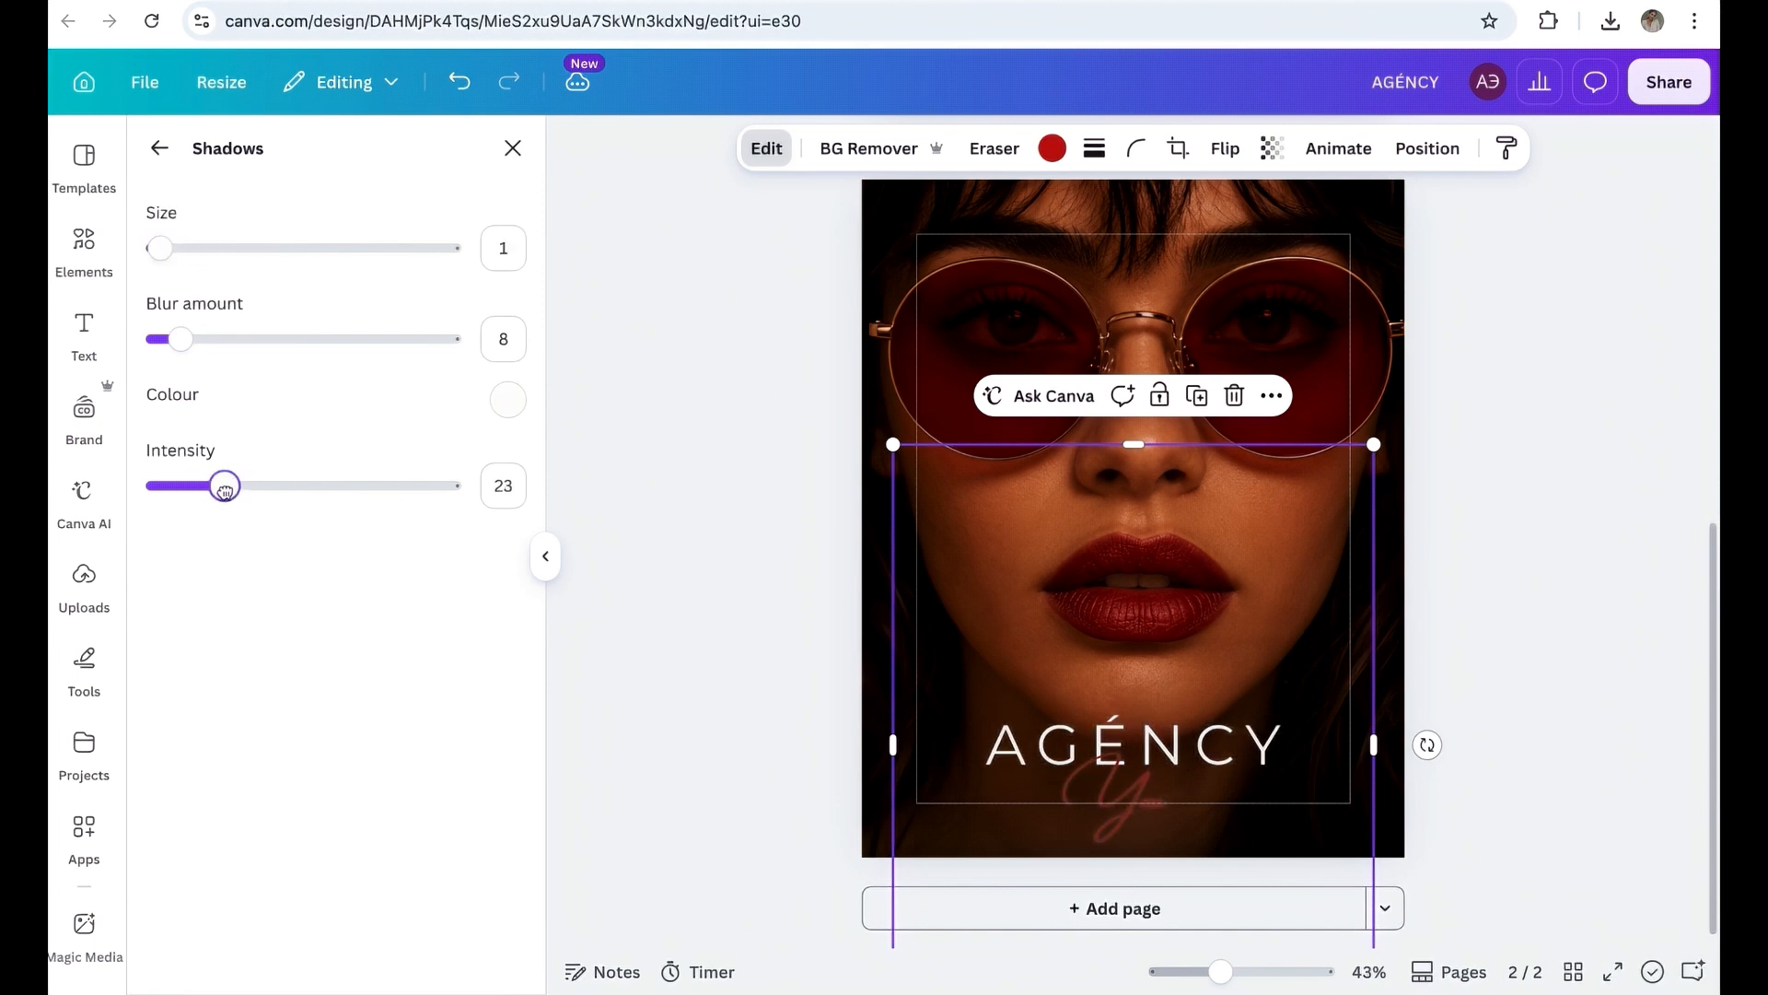
pyautogui.moveTo(179, 342)
pyautogui.mouseDown()
pyautogui.moveTo(155, 345)
pyautogui.moveTo(174, 345)
pyautogui.mouseUp()
pyautogui.click(160, 149)
pyautogui.scroll(-5, 289, 811)
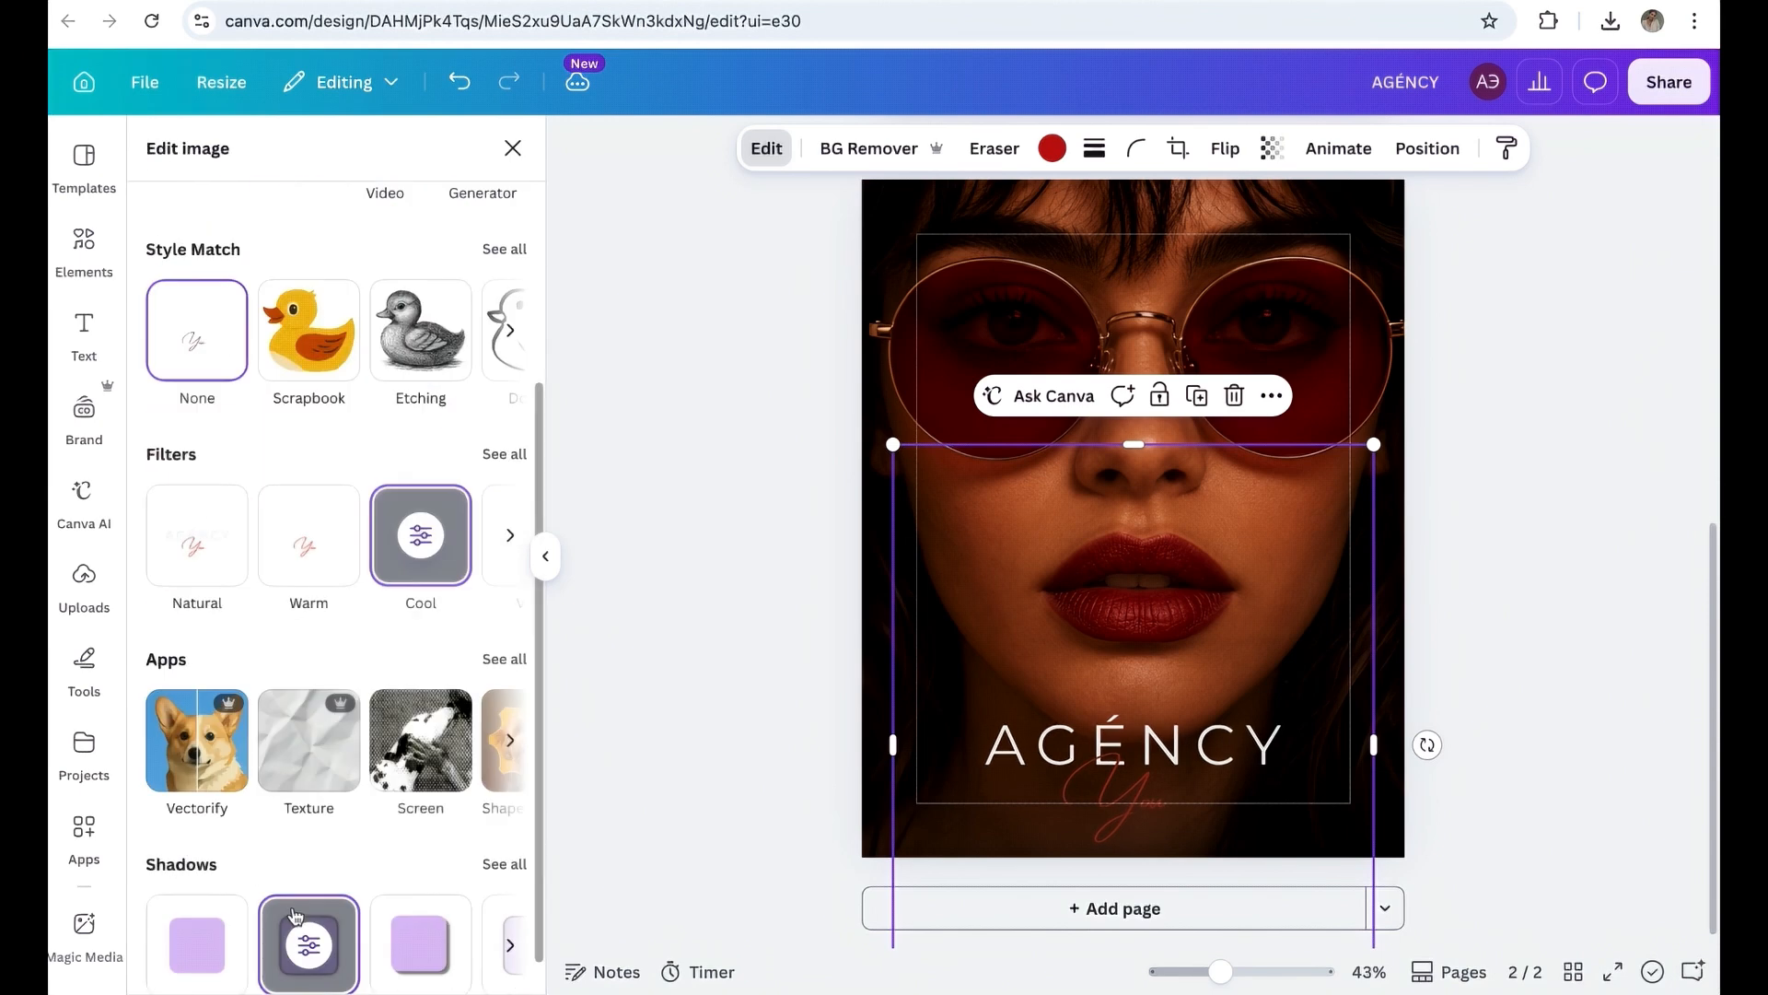
# Shift the logo slightly upward and enlarge the portrait a little beyond the page's left edge.
pyautogui.click(1546, 693)
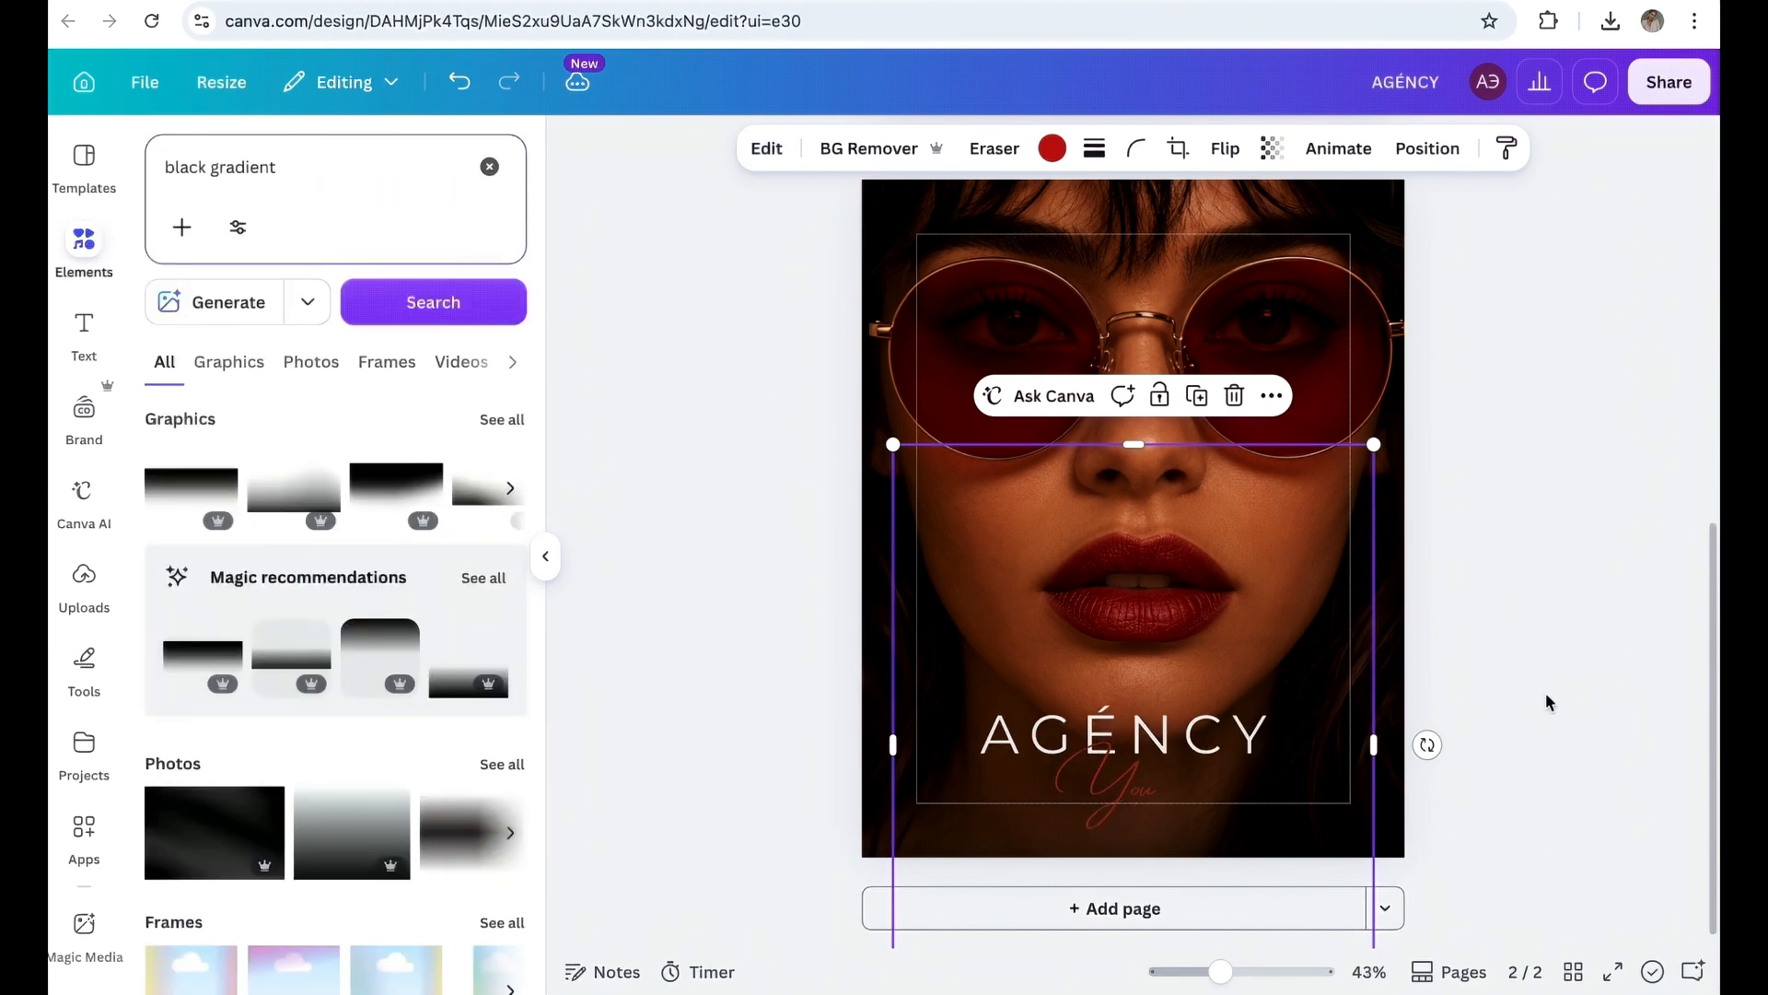
pyautogui.click(870, 339)
pyautogui.moveTo(862, 446); pyautogui.dragTo(832, 453)
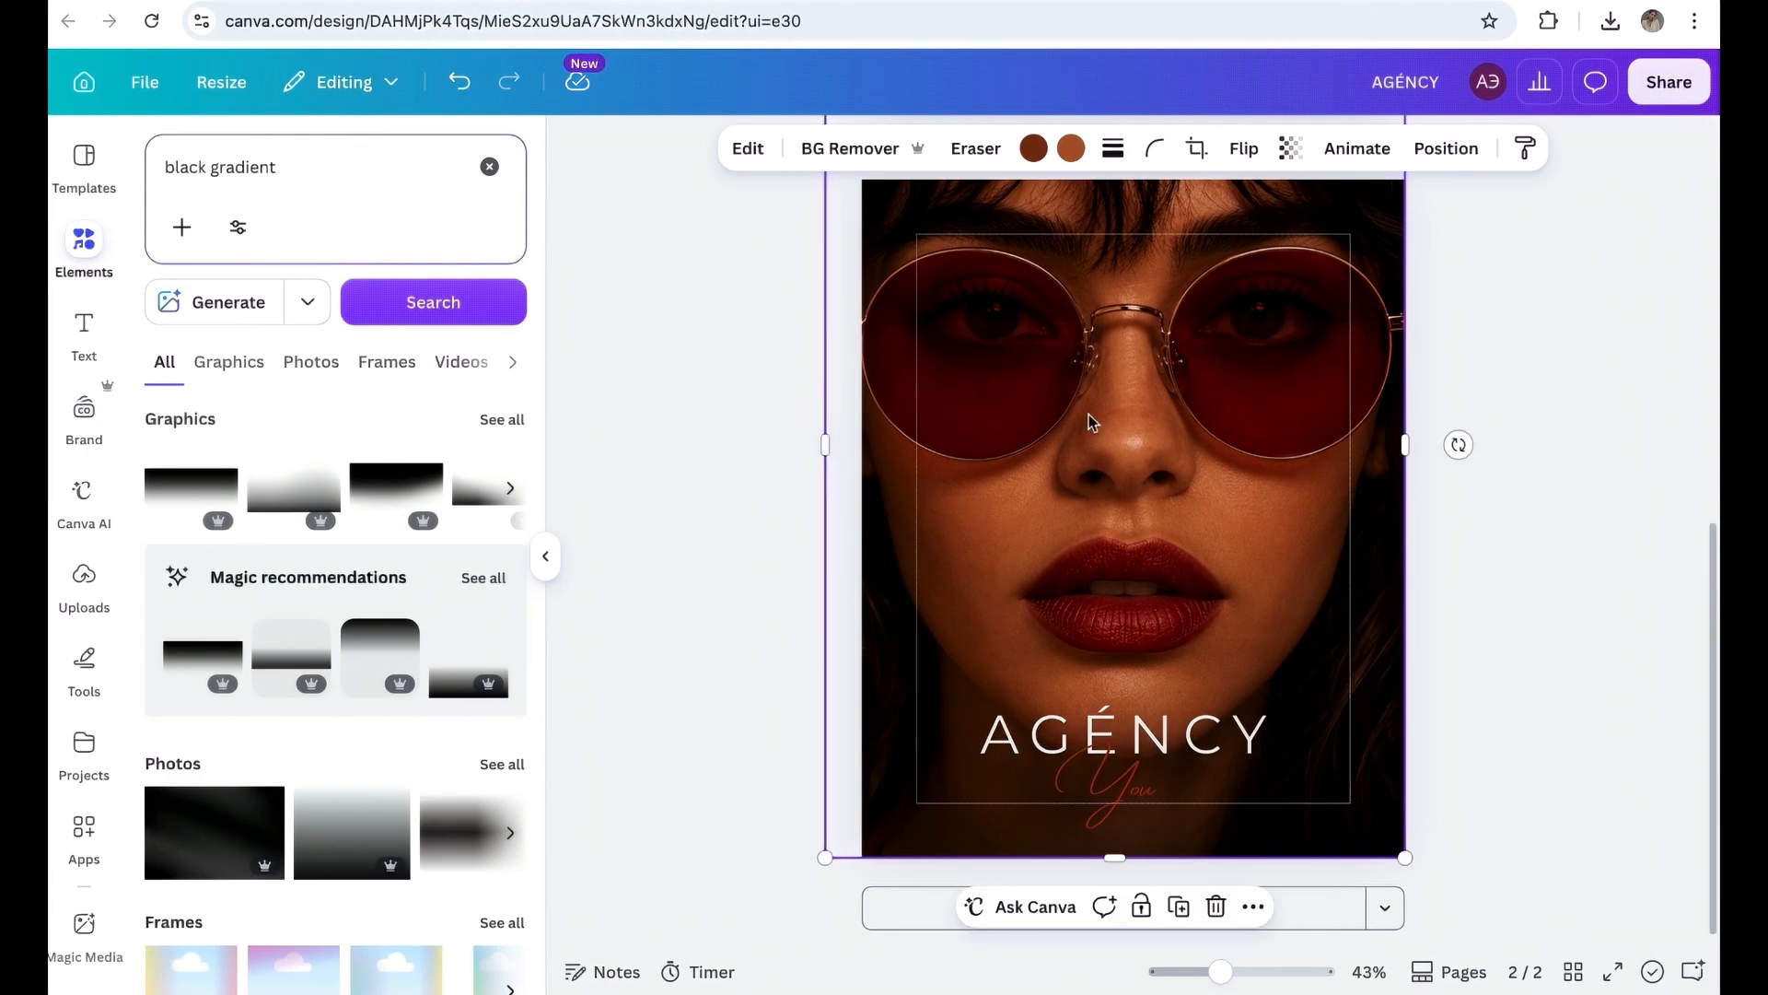
# Apply the X-Pro + filter to the logo and set its intensity to 25.
pyautogui.click(1131, 746)
pyautogui.click(782, 140)
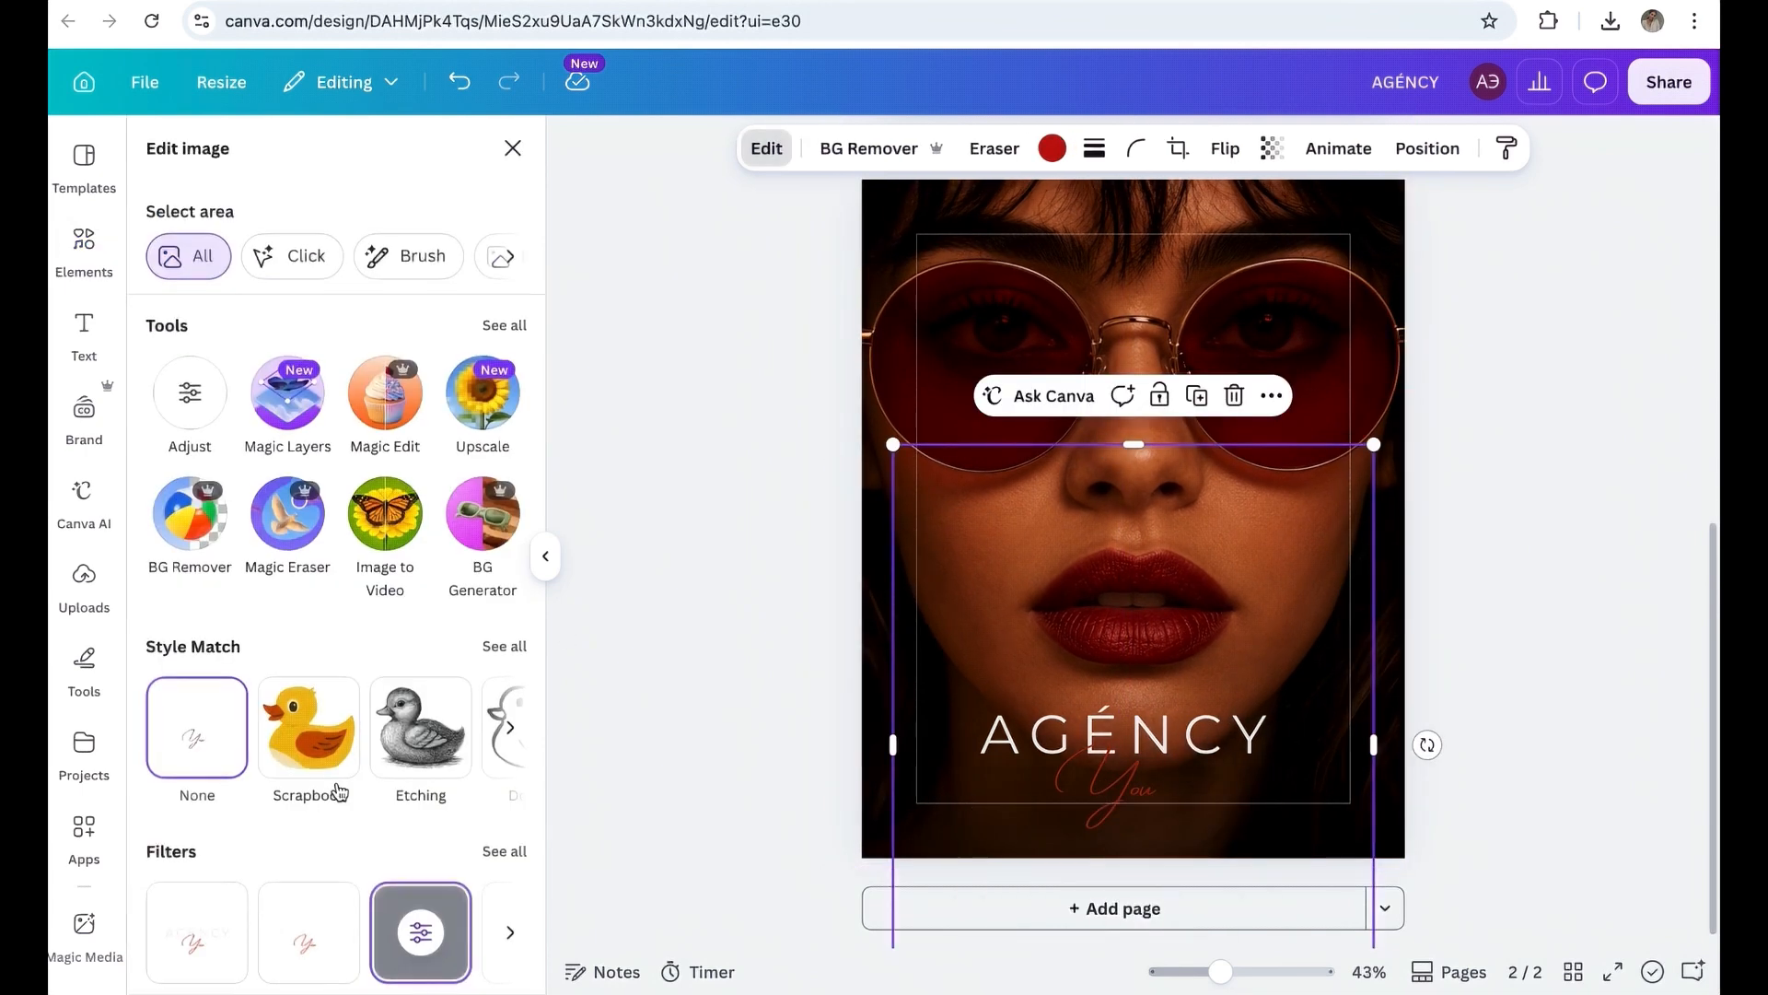
pyautogui.click(501, 849)
pyautogui.scroll(-8, 408, 833)
pyautogui.scroll(-10, 380, 829)
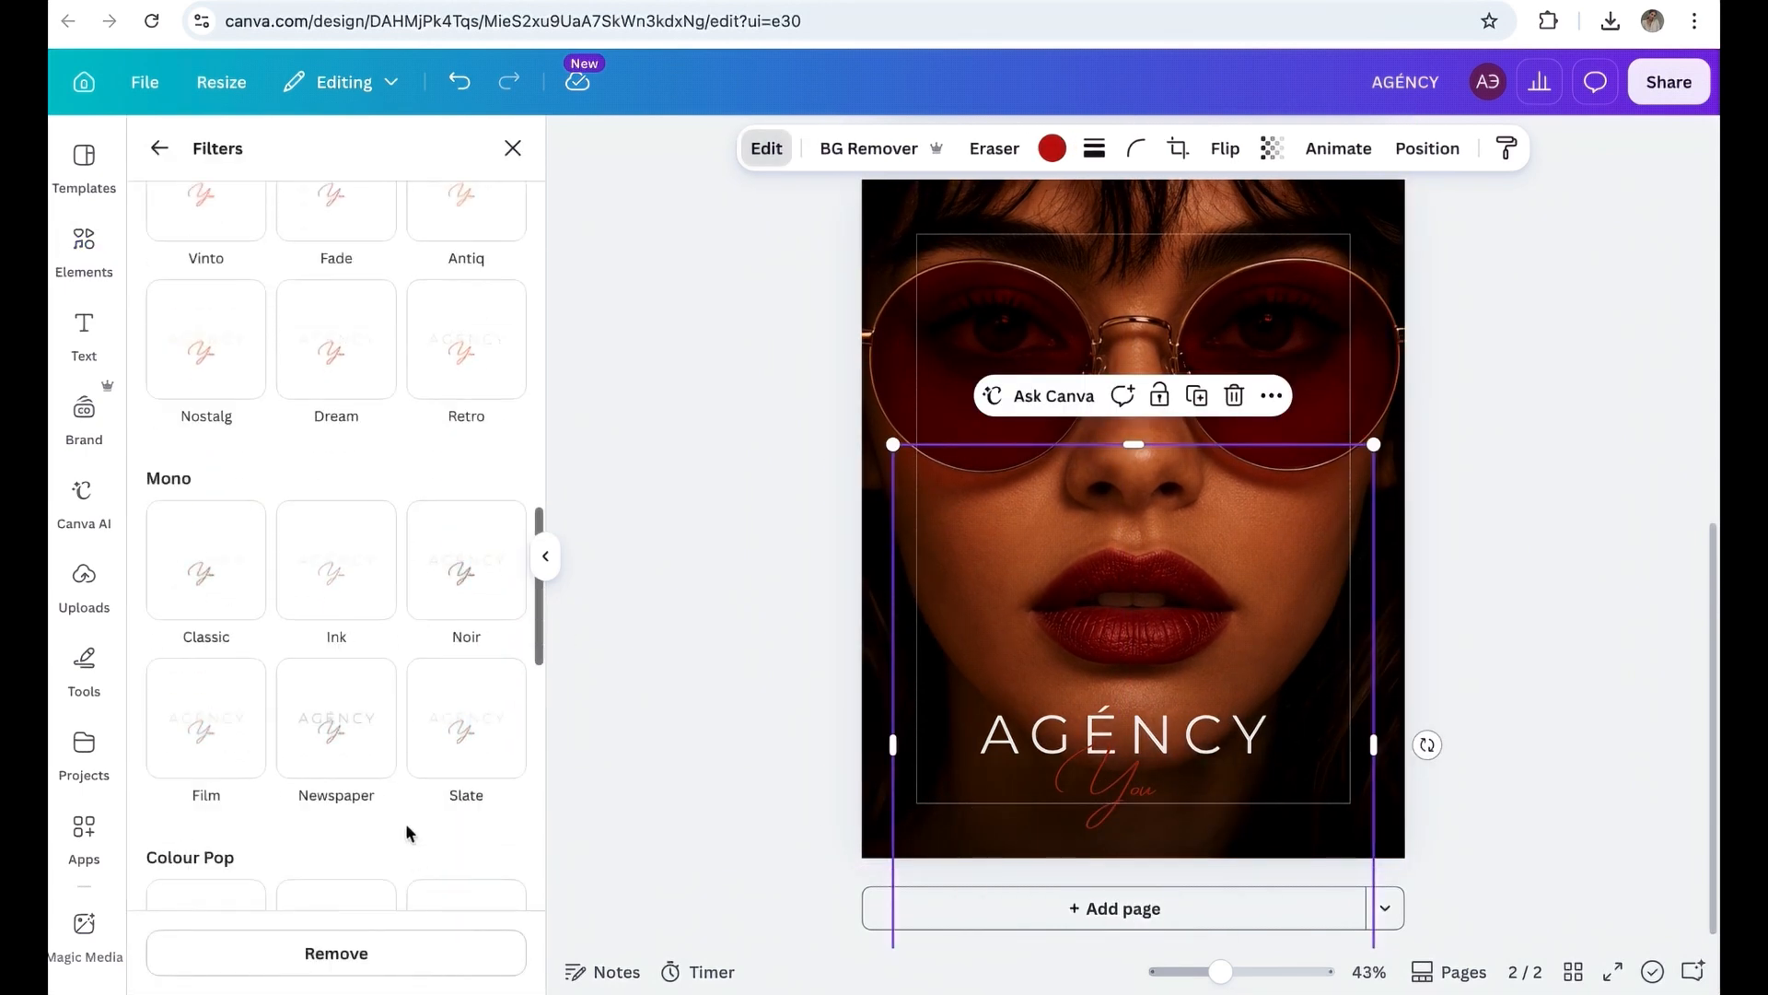
pyautogui.click(338, 600)
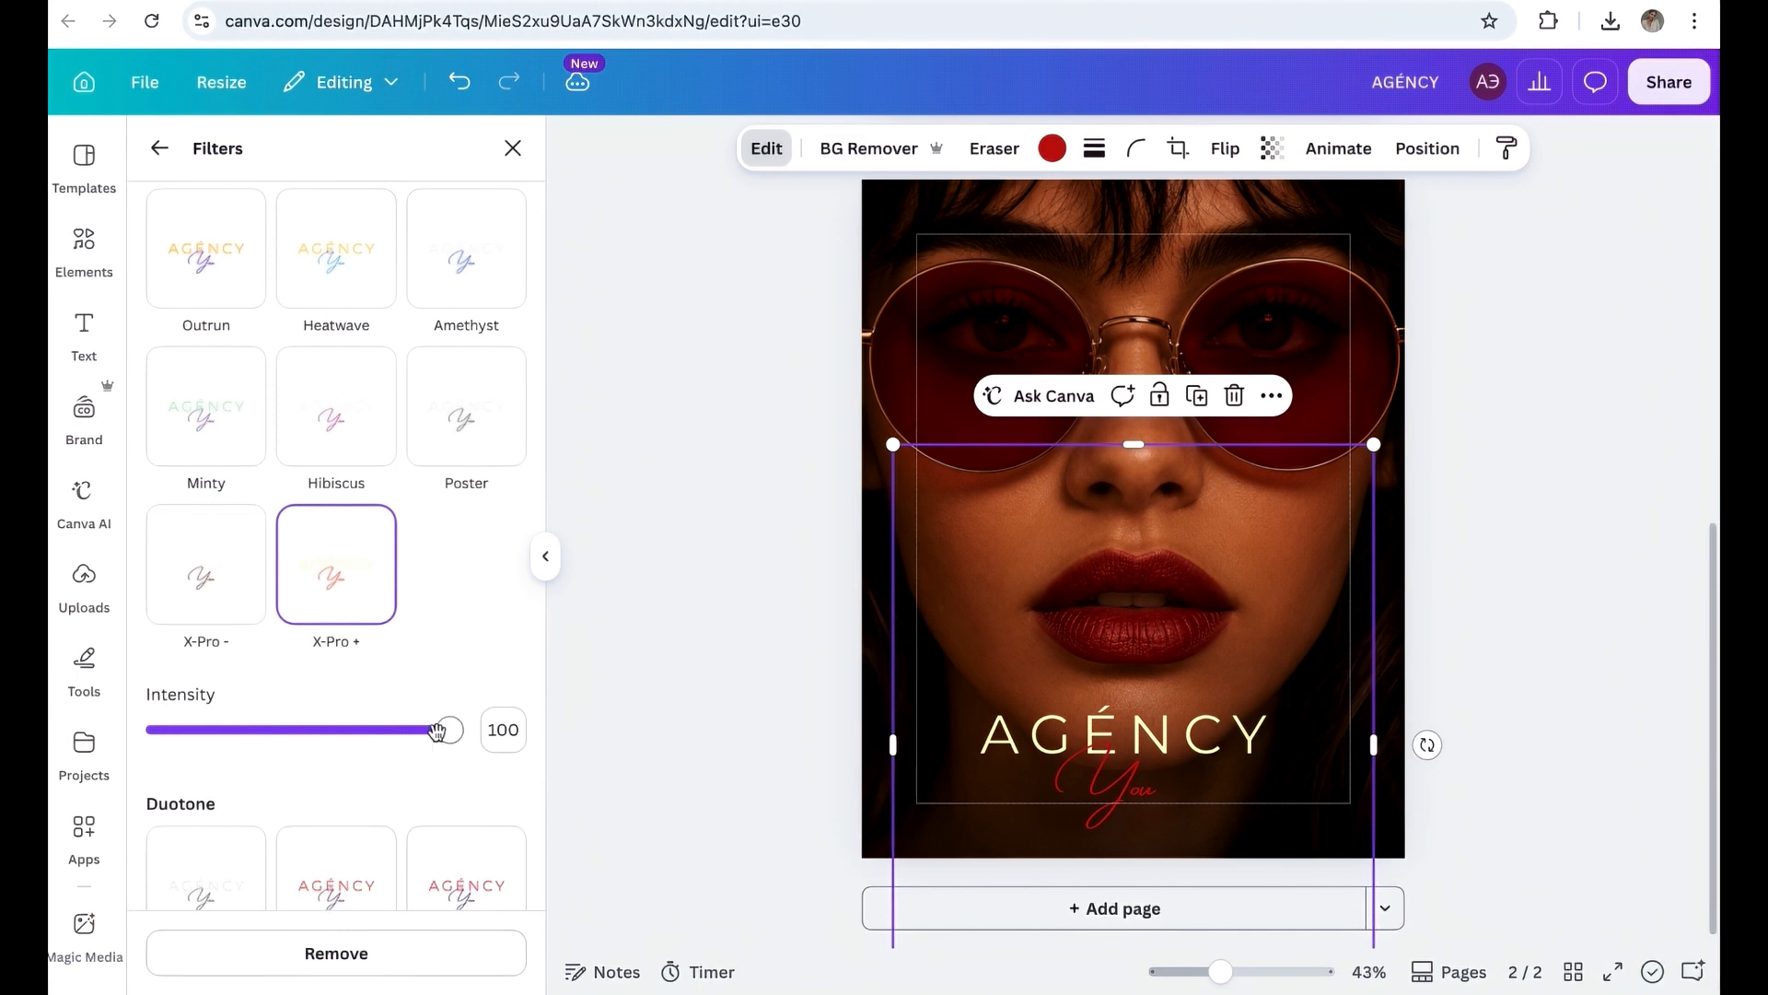
pyautogui.moveTo(437, 730); pyautogui.dragTo(267, 776)
pyautogui.scroll(-5, 230, 784)
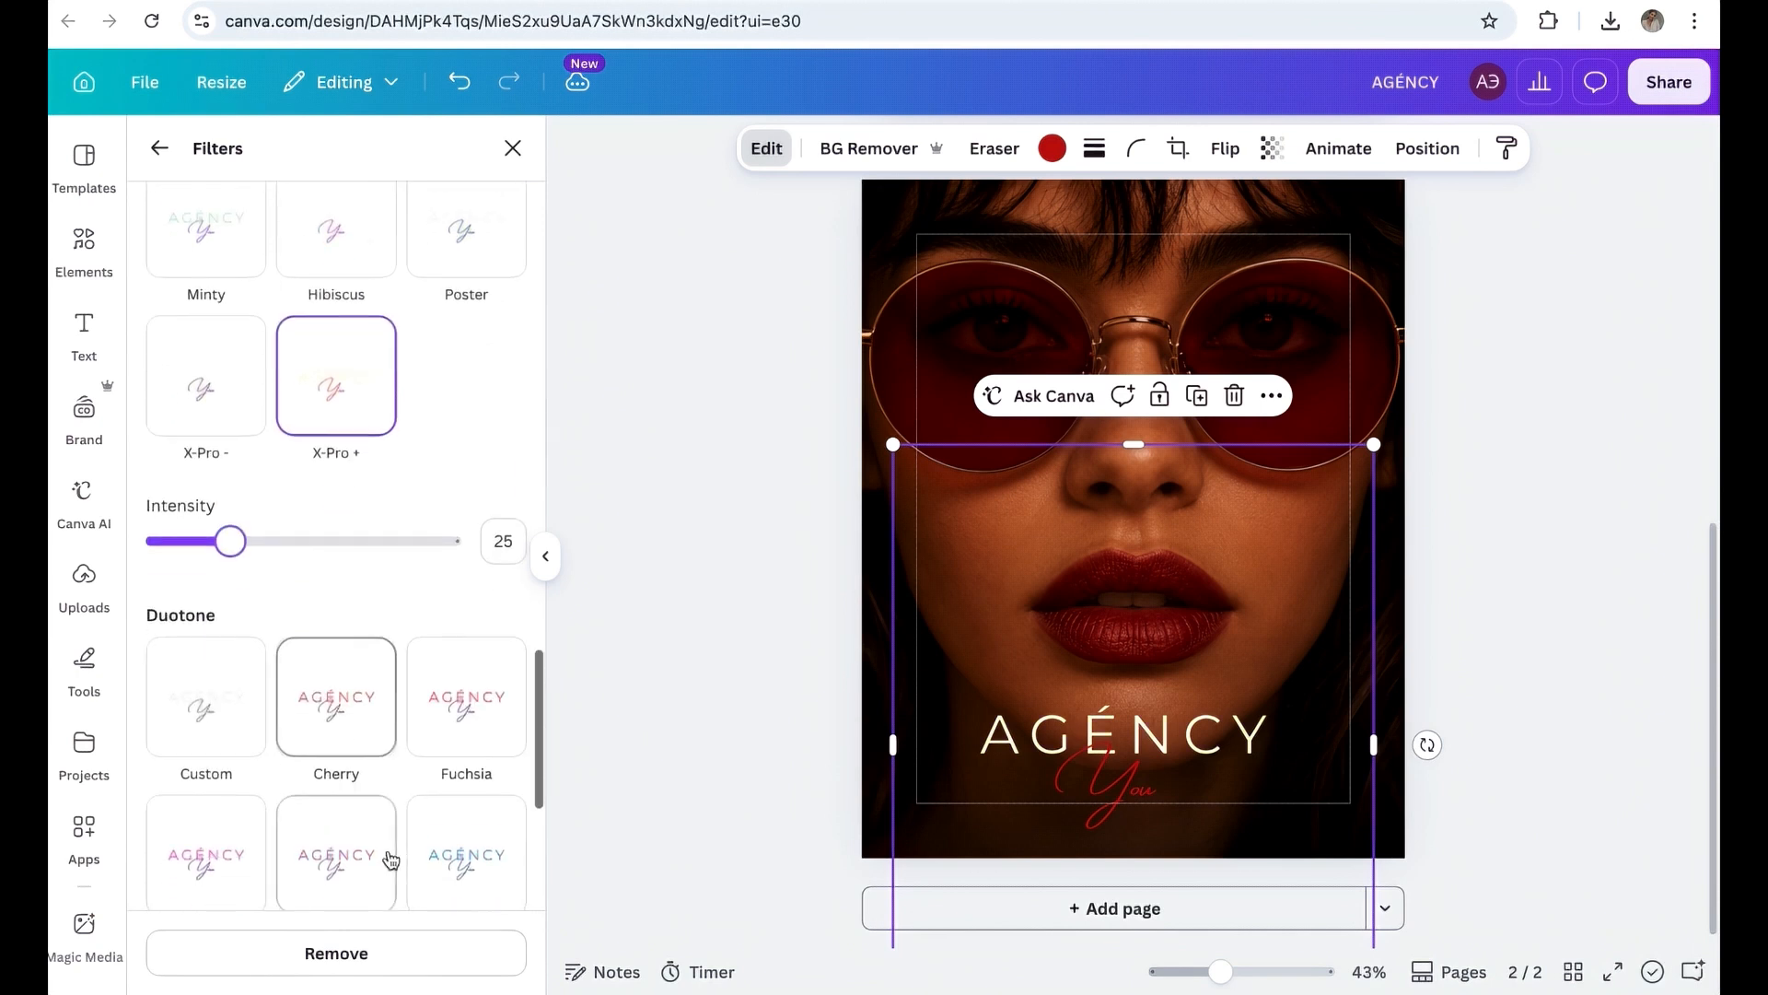
# Shrink the logo to fit the left sunglasses lens and place a duplicate on the right lens.
pyautogui.moveTo(1373, 444); pyautogui.dragTo(1234, 626)
pyautogui.moveTo(1094, 702); pyautogui.dragTo(1042, 276)
pyautogui.click(1057, 590)
pyautogui.moveTo(1045, 450); pyautogui.dragTo(1326, 434)
# Stretch the black gradient upward so it covers the portrait from the page's lower edge to above its upper edge.
pyautogui.click(1137, 648)
pyautogui.moveTo(1134, 640); pyautogui.dragTo(1105, 137)
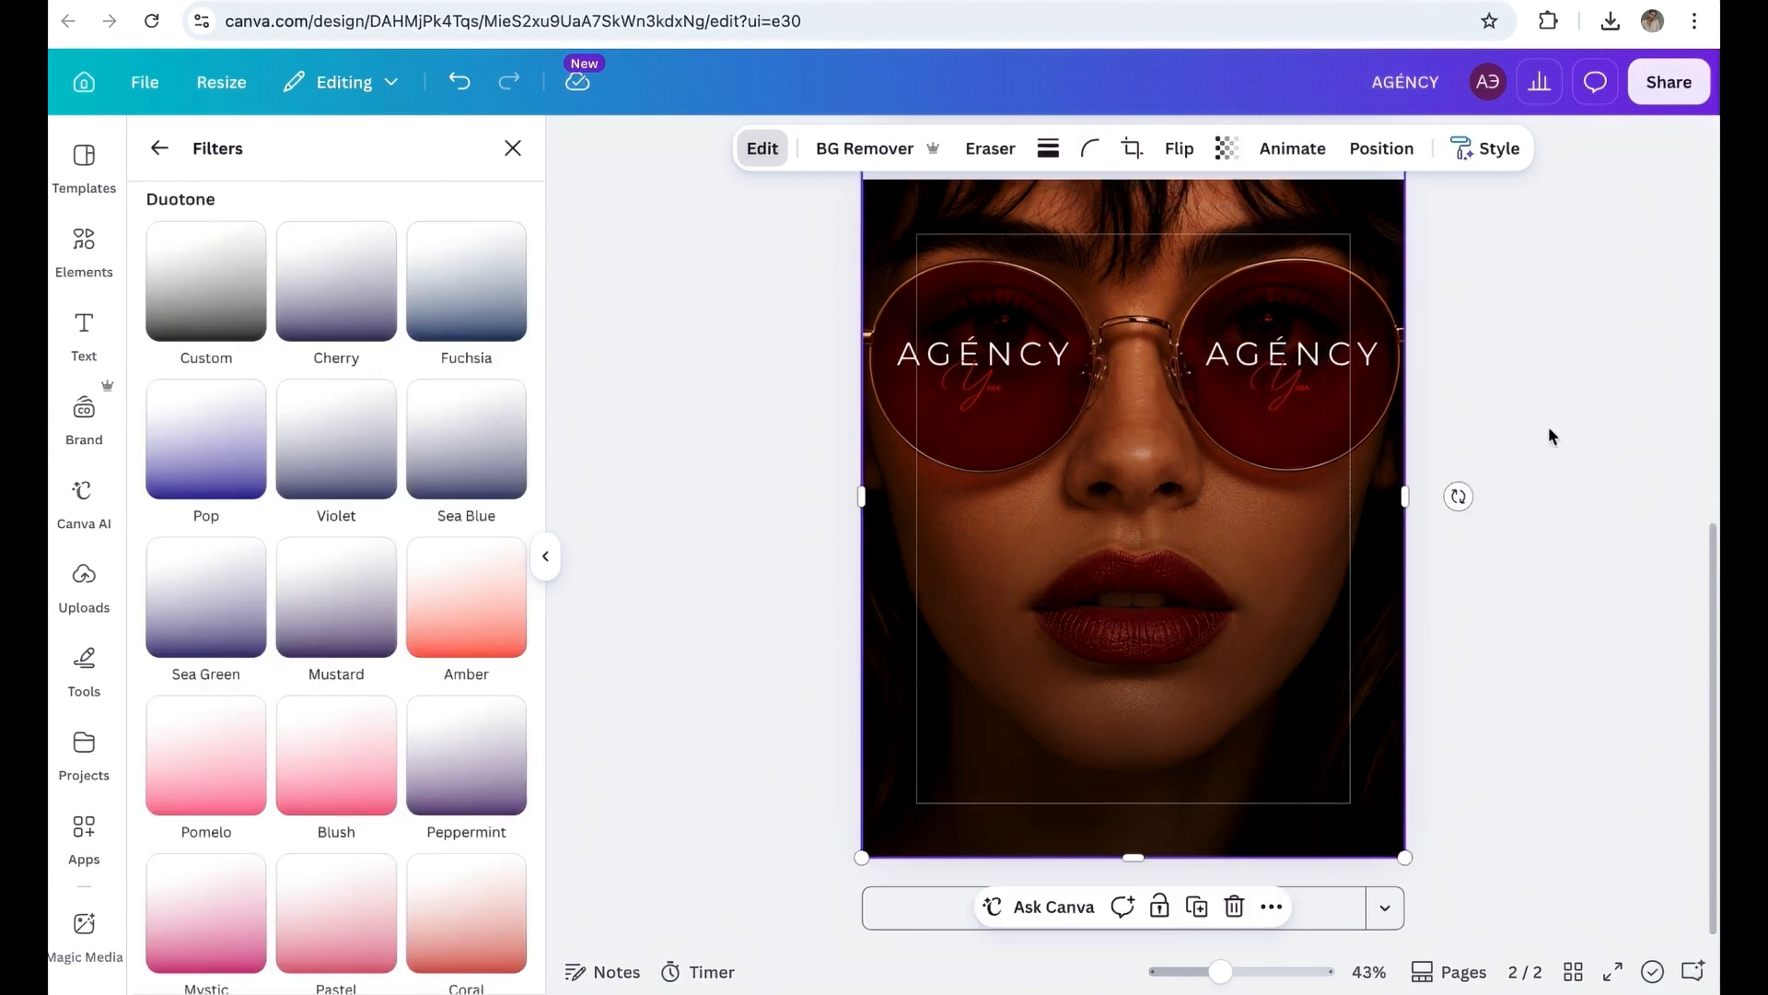
pyautogui.click(1557, 452)
# Write AURORA in the text box on page 3 and set its font to Cormorant Garamond.
pyautogui.press('BackSpace')
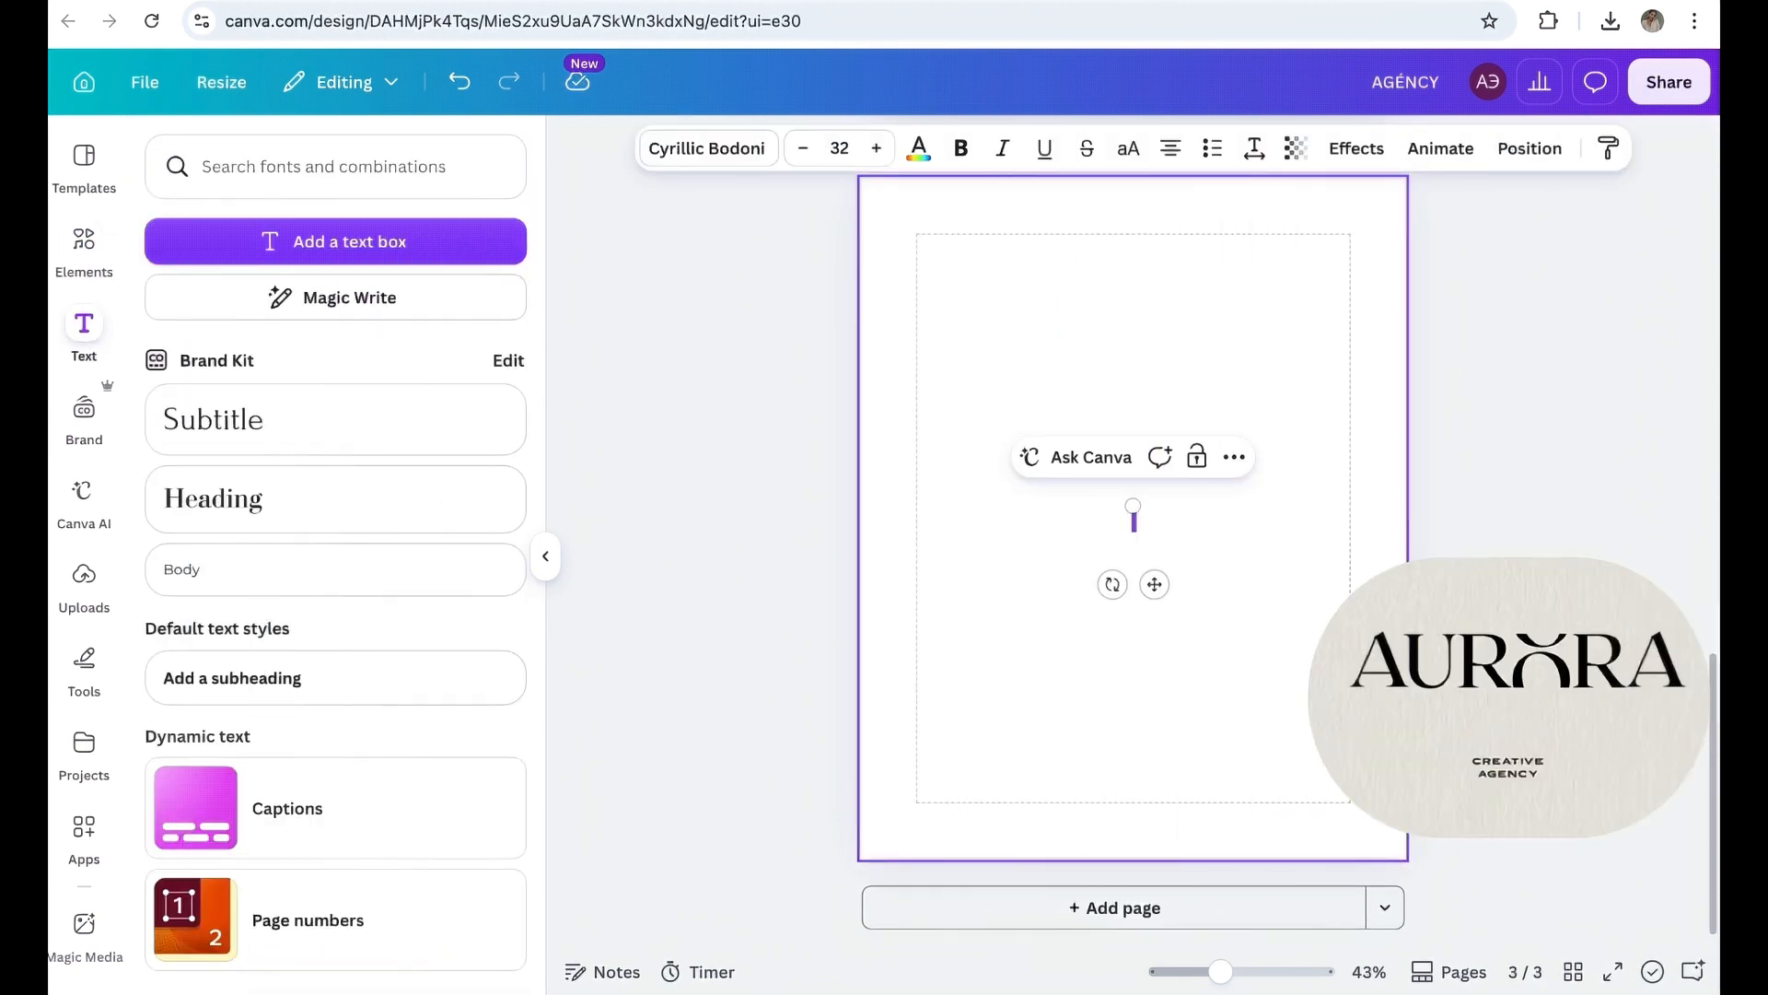
pyautogui.write('AURORA')
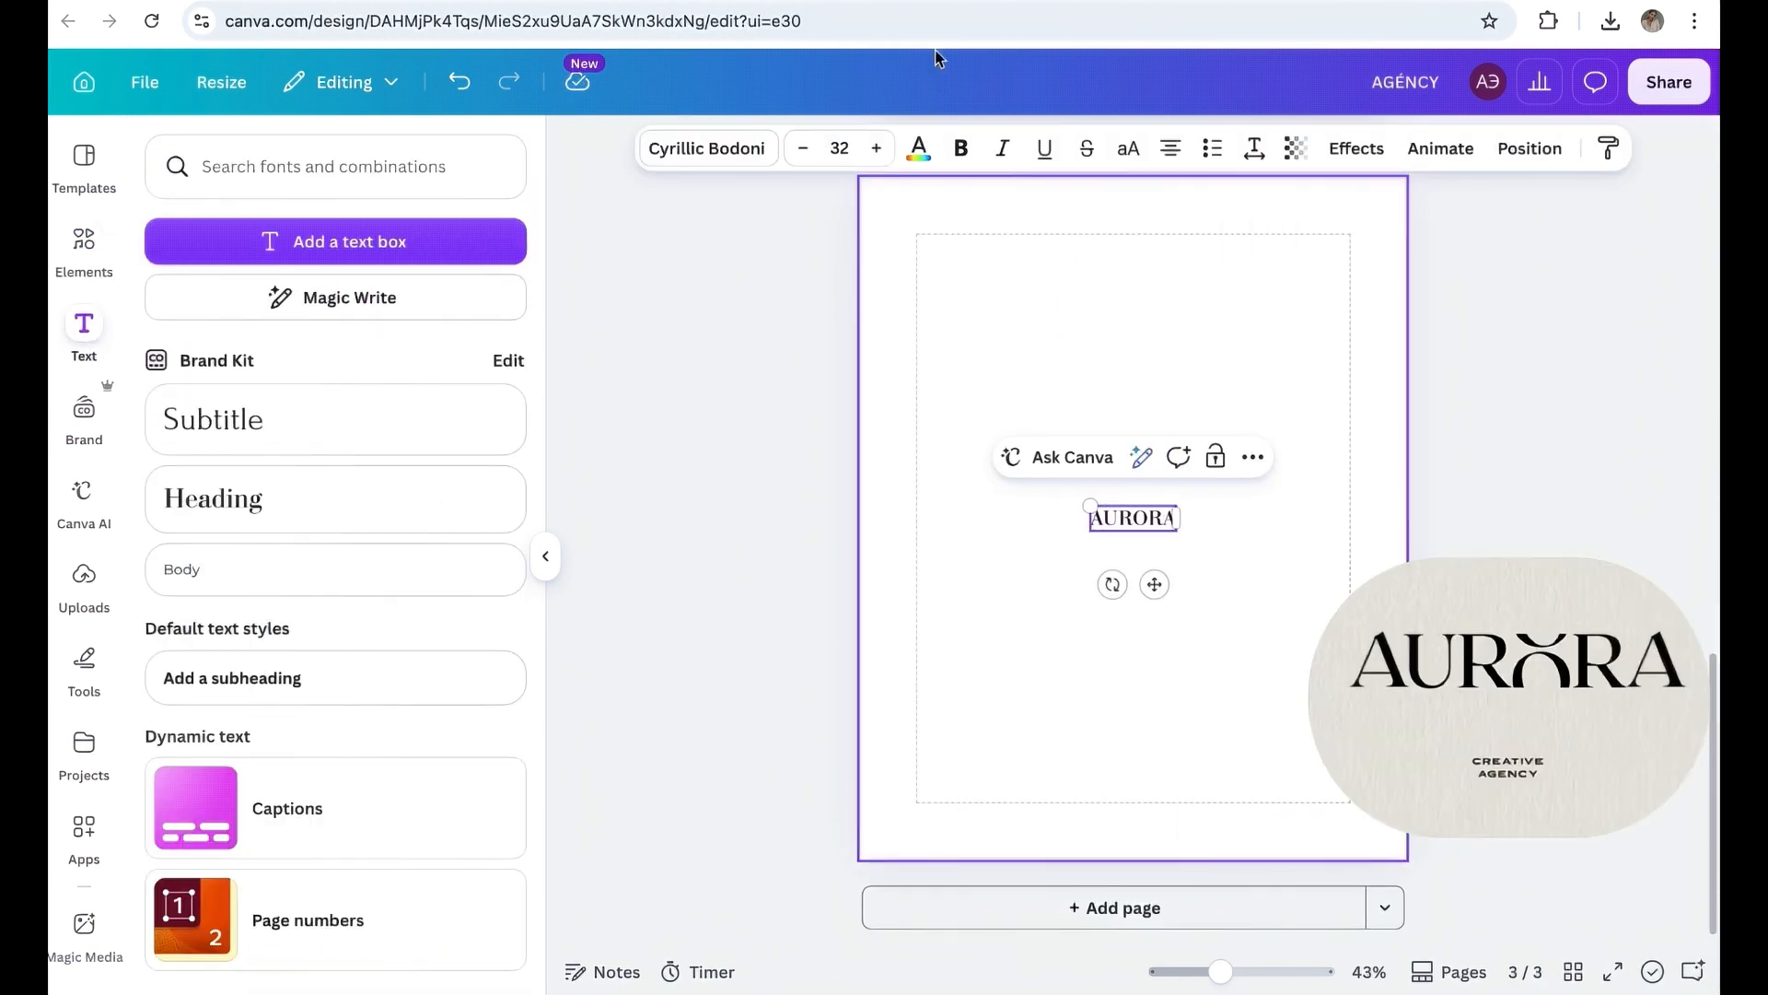
pyautogui.click(706, 149)
pyautogui.click(456, 259)
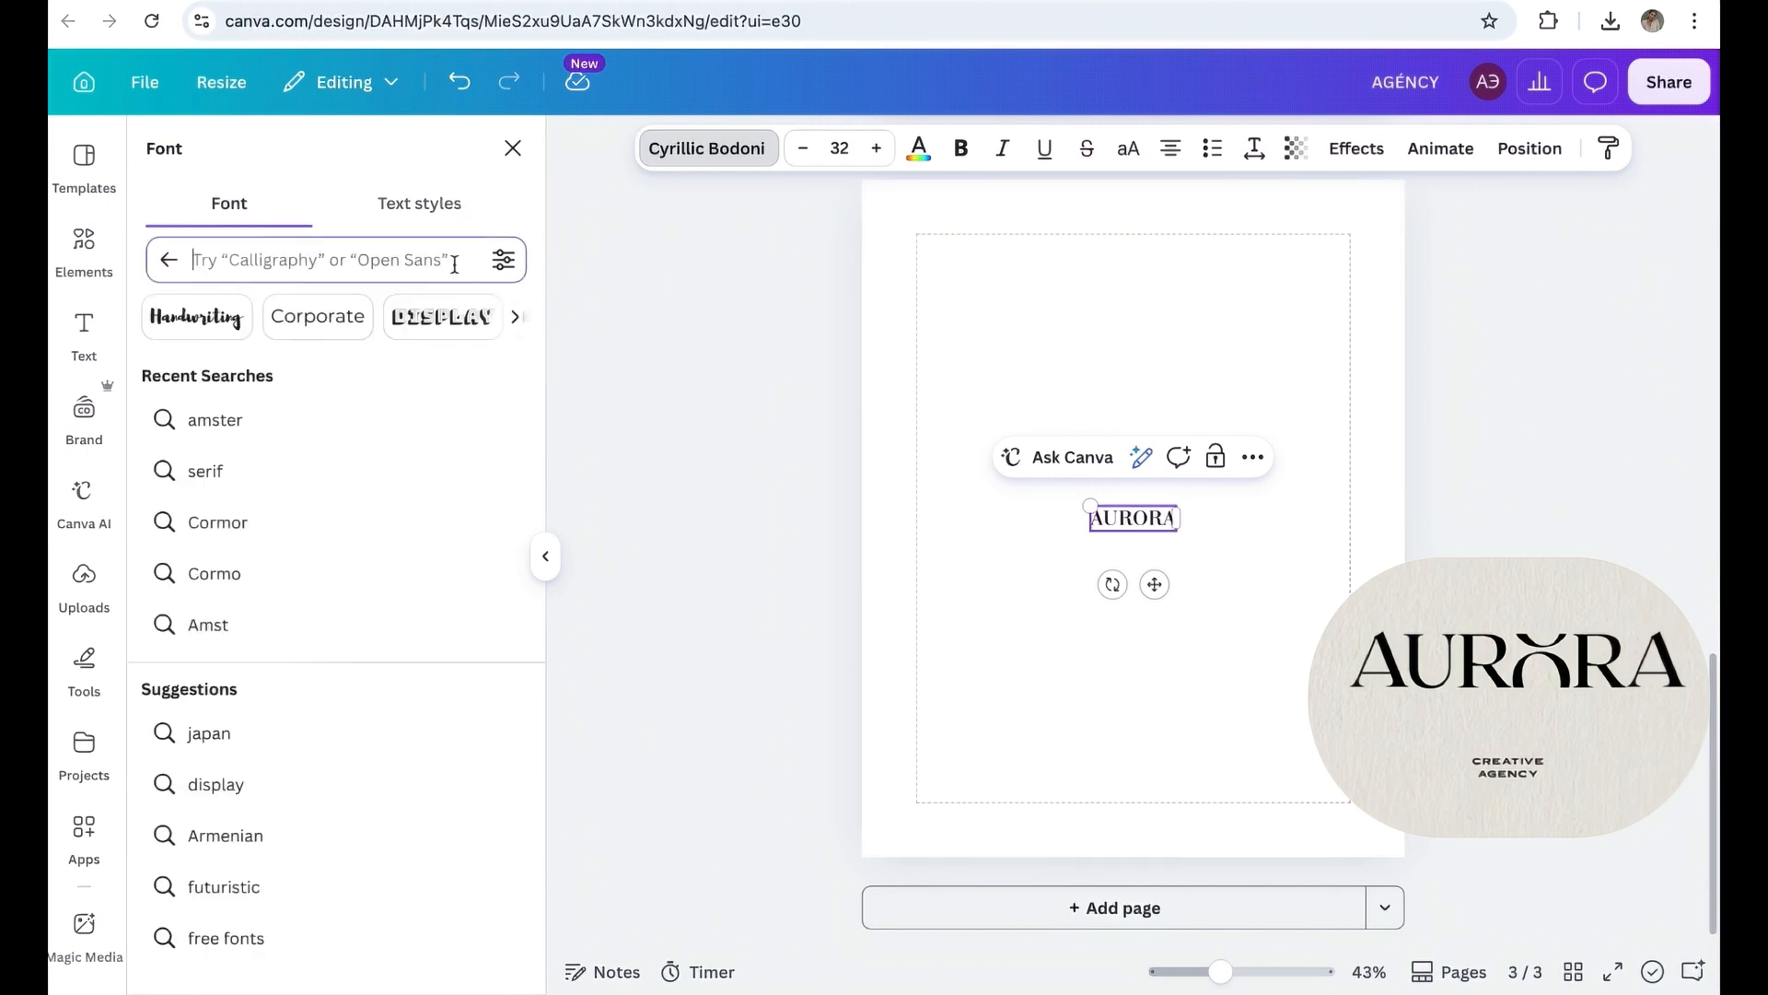
pyautogui.write('COR')
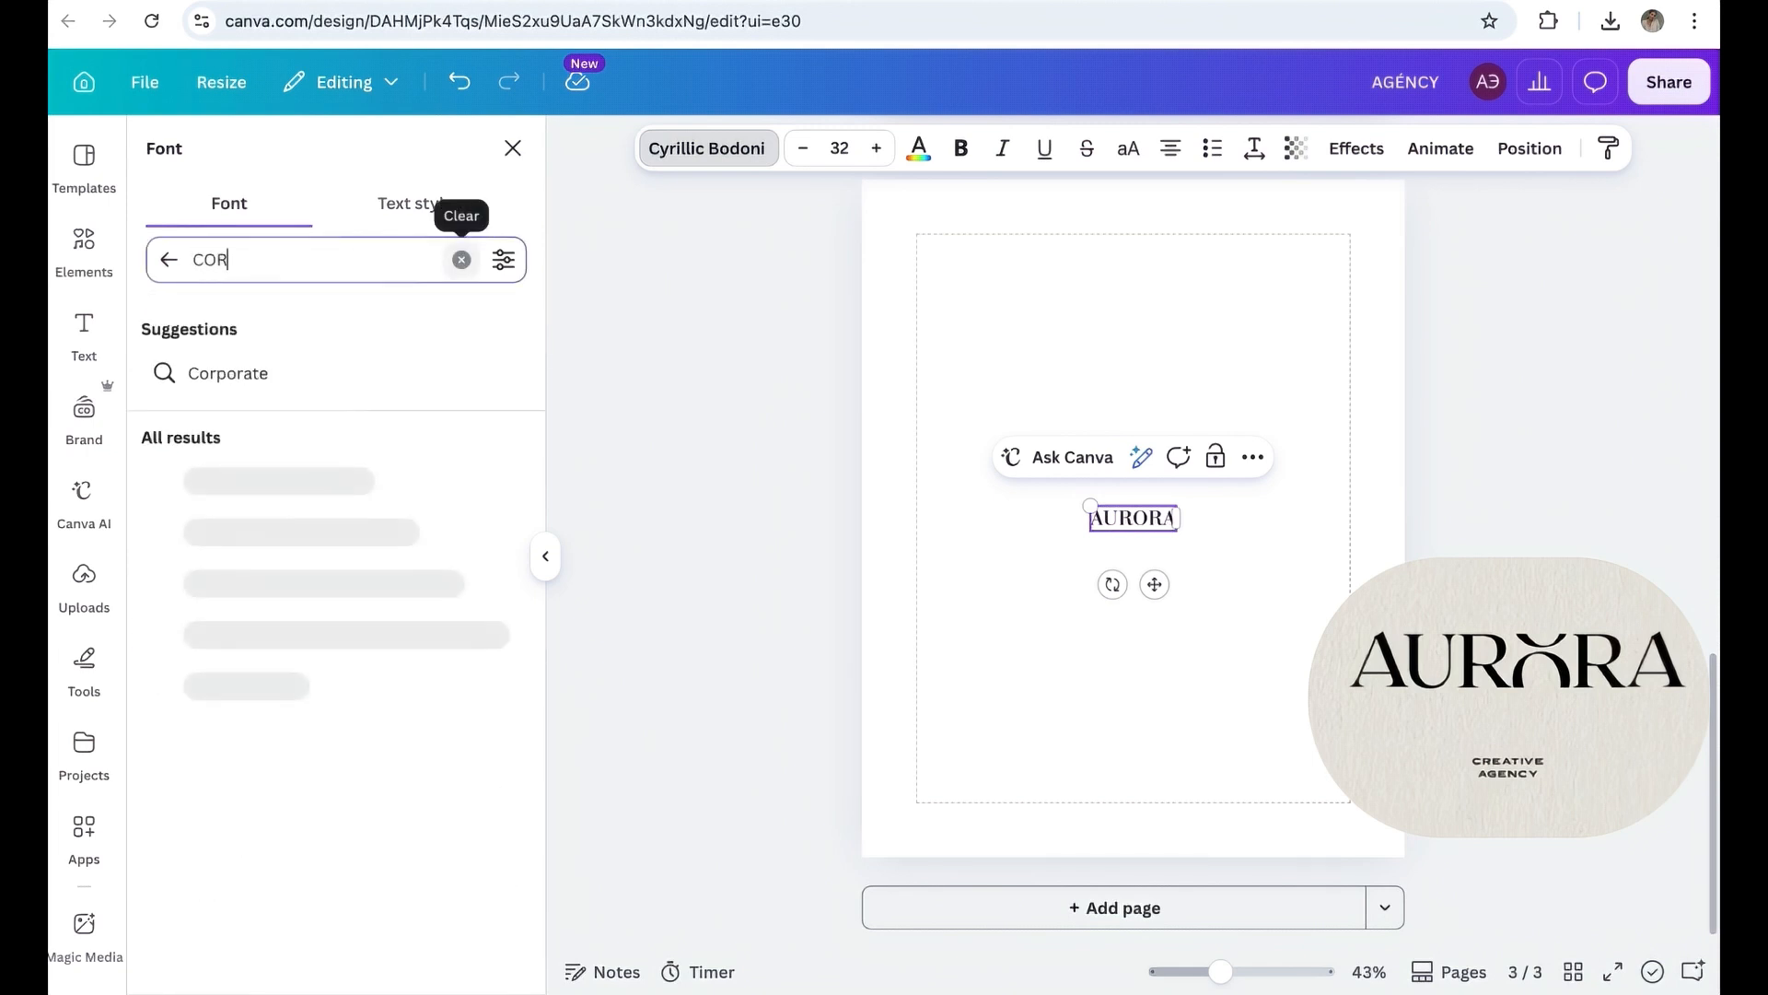
pyautogui.write('M')
pyautogui.click(266, 389)
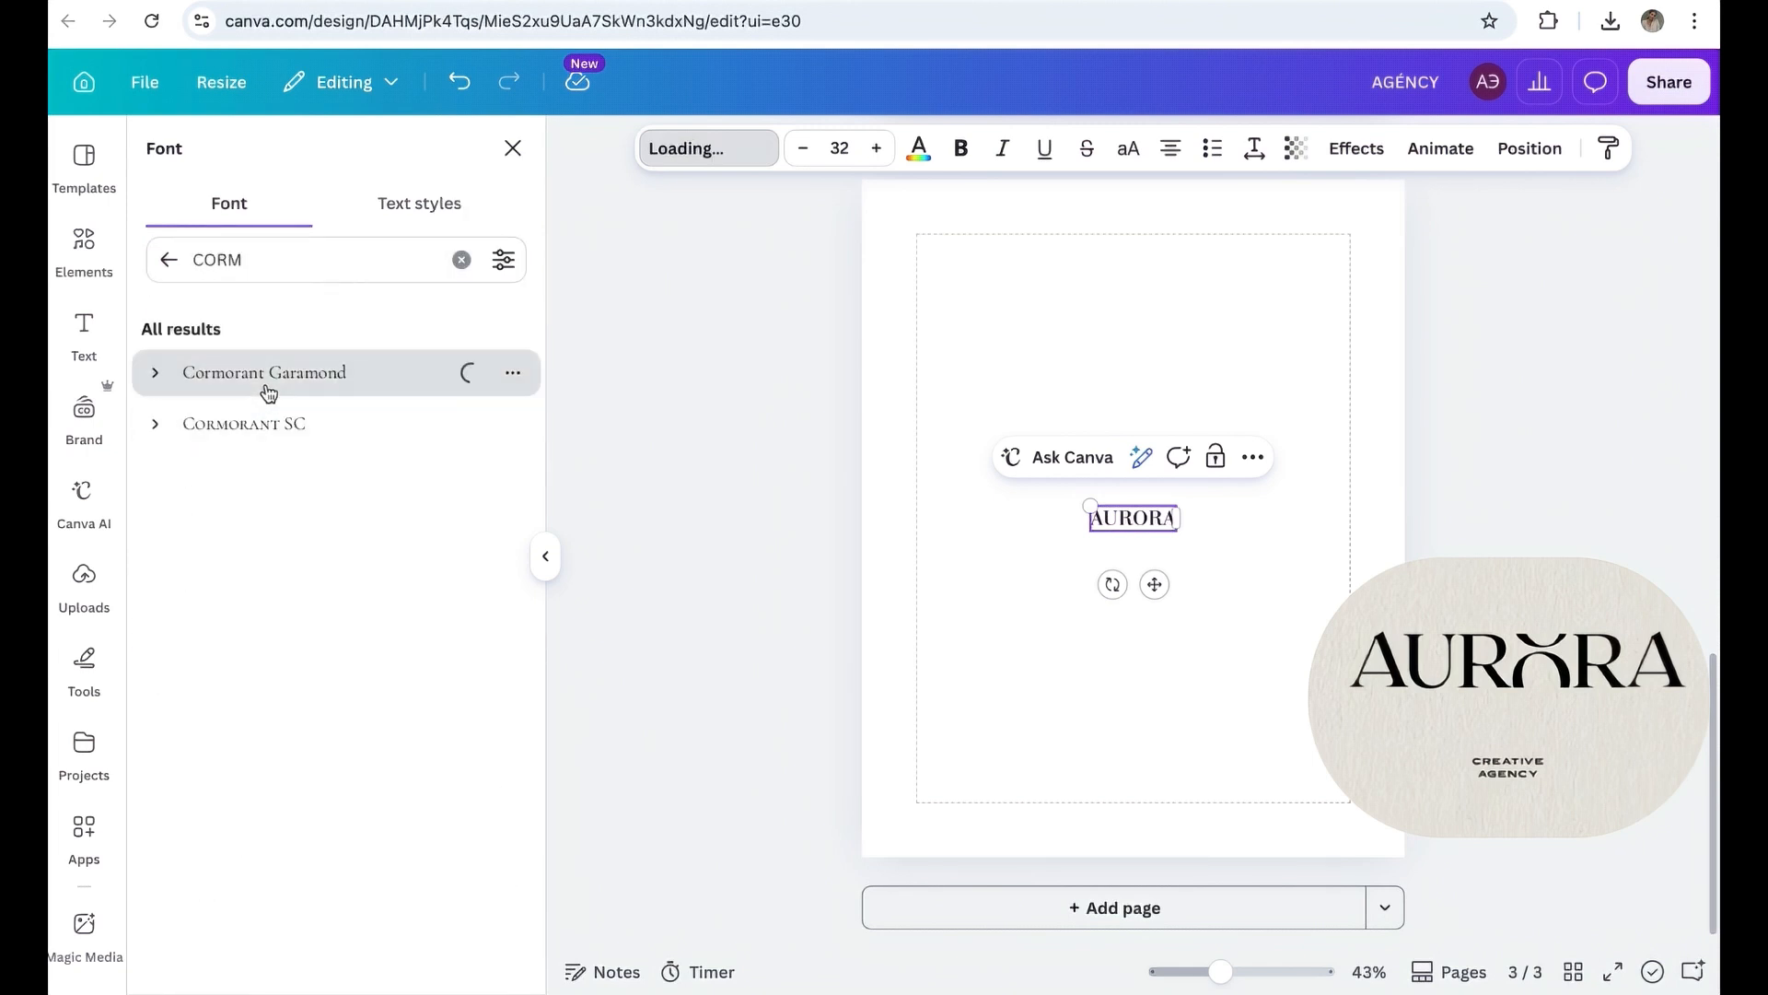
# Enlarge the AURORA text to font size 123 and replace its O with a blank gap.
pyautogui.moveTo(1088, 506); pyautogui.dragTo(838, 433)
pyautogui.click(1118, 527)
pyautogui.moveTo(1119, 527); pyautogui.dragTo(1234, 543)
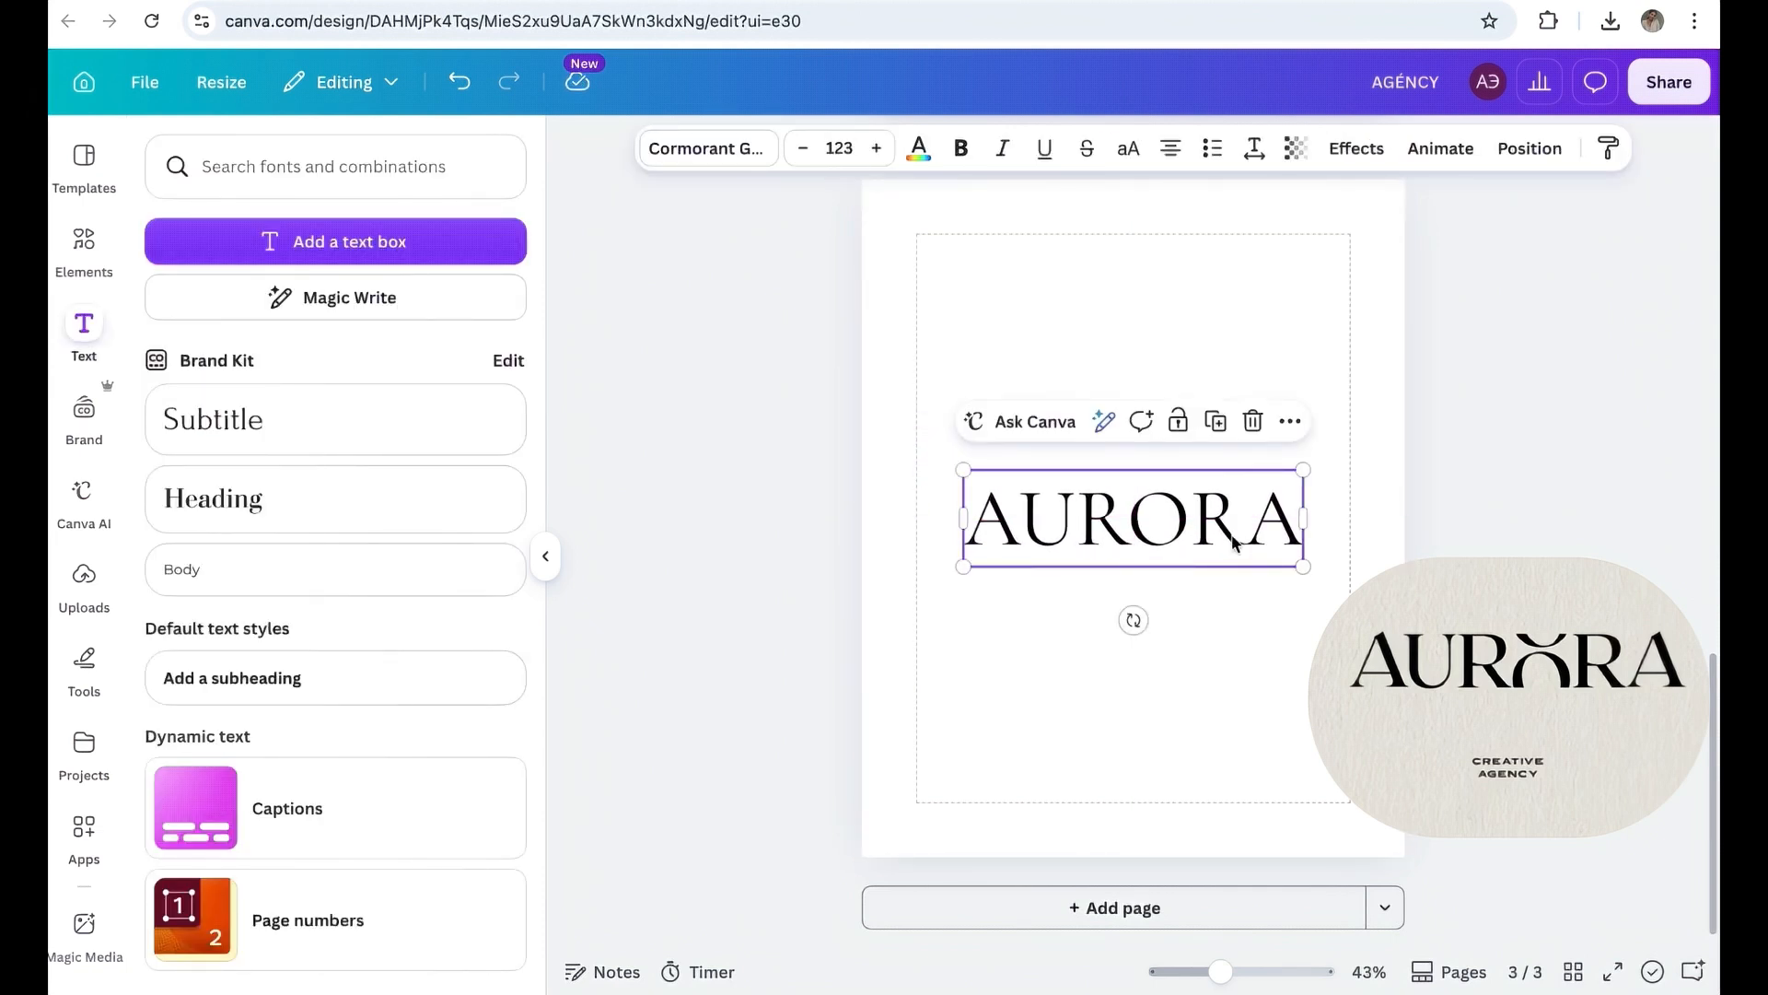
pyautogui.click(1182, 549)
pyautogui.press('BackSpace')
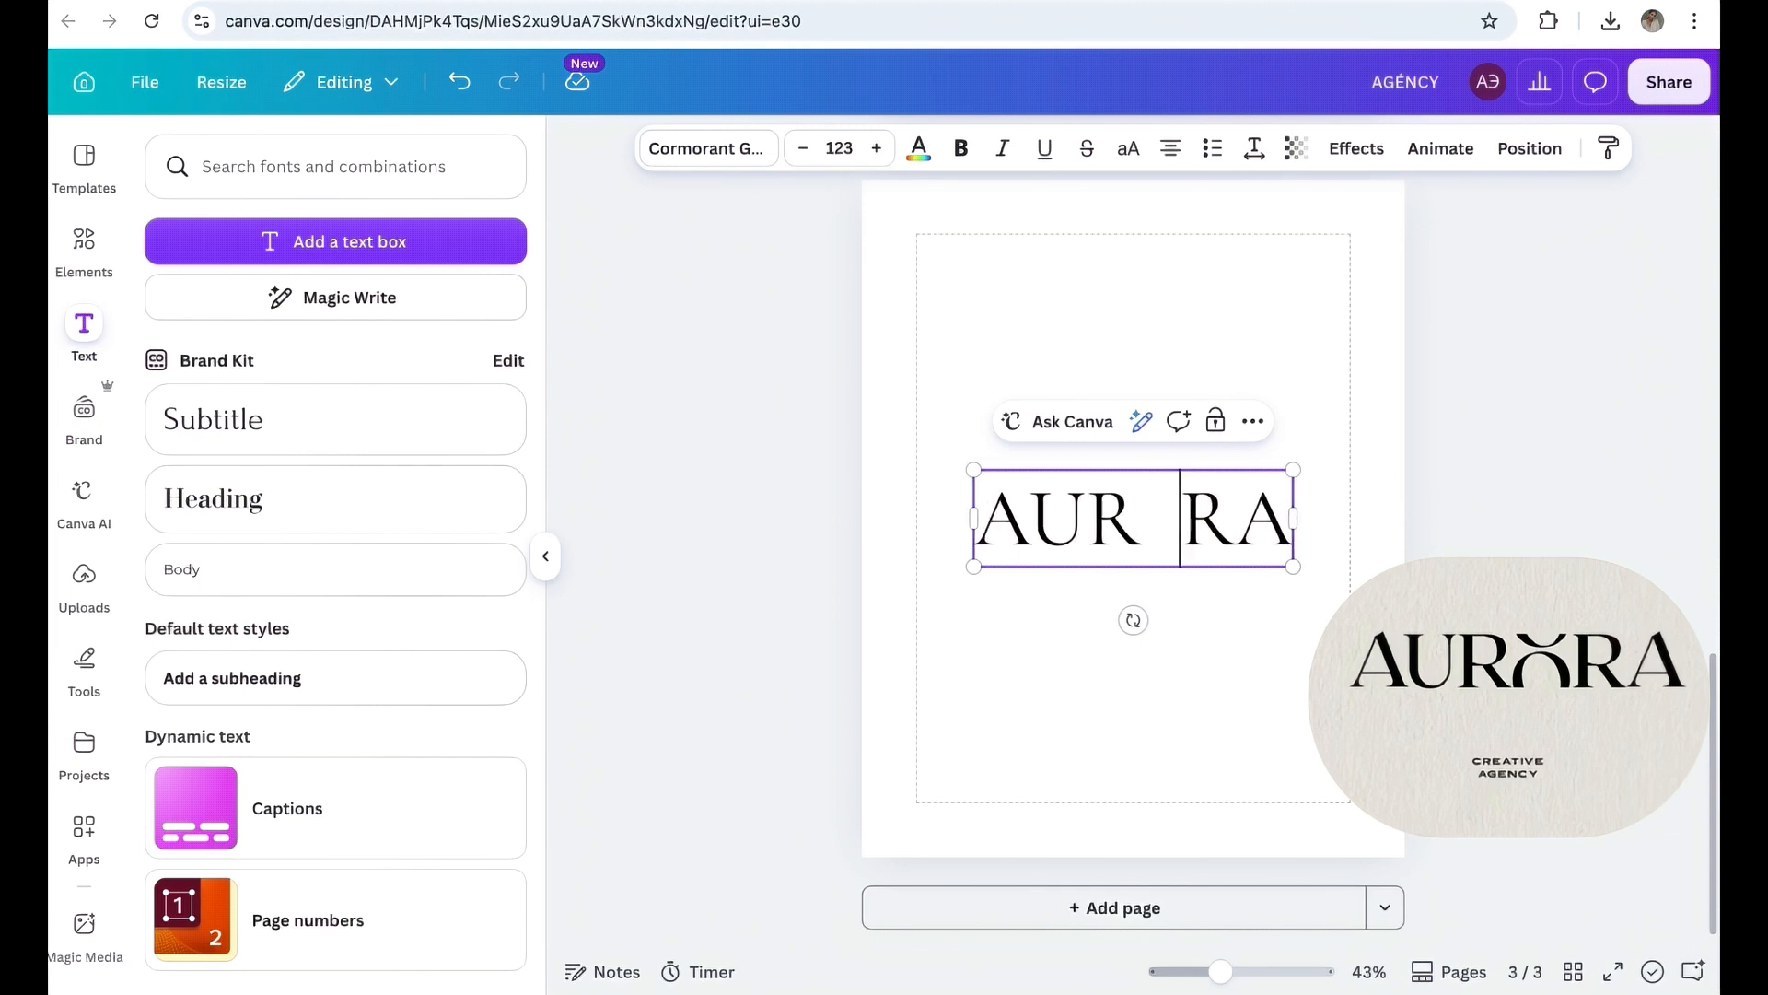
# Search the graphics for "o" and add the plain black serif letter O to page 3.
pyautogui.click(81, 253)
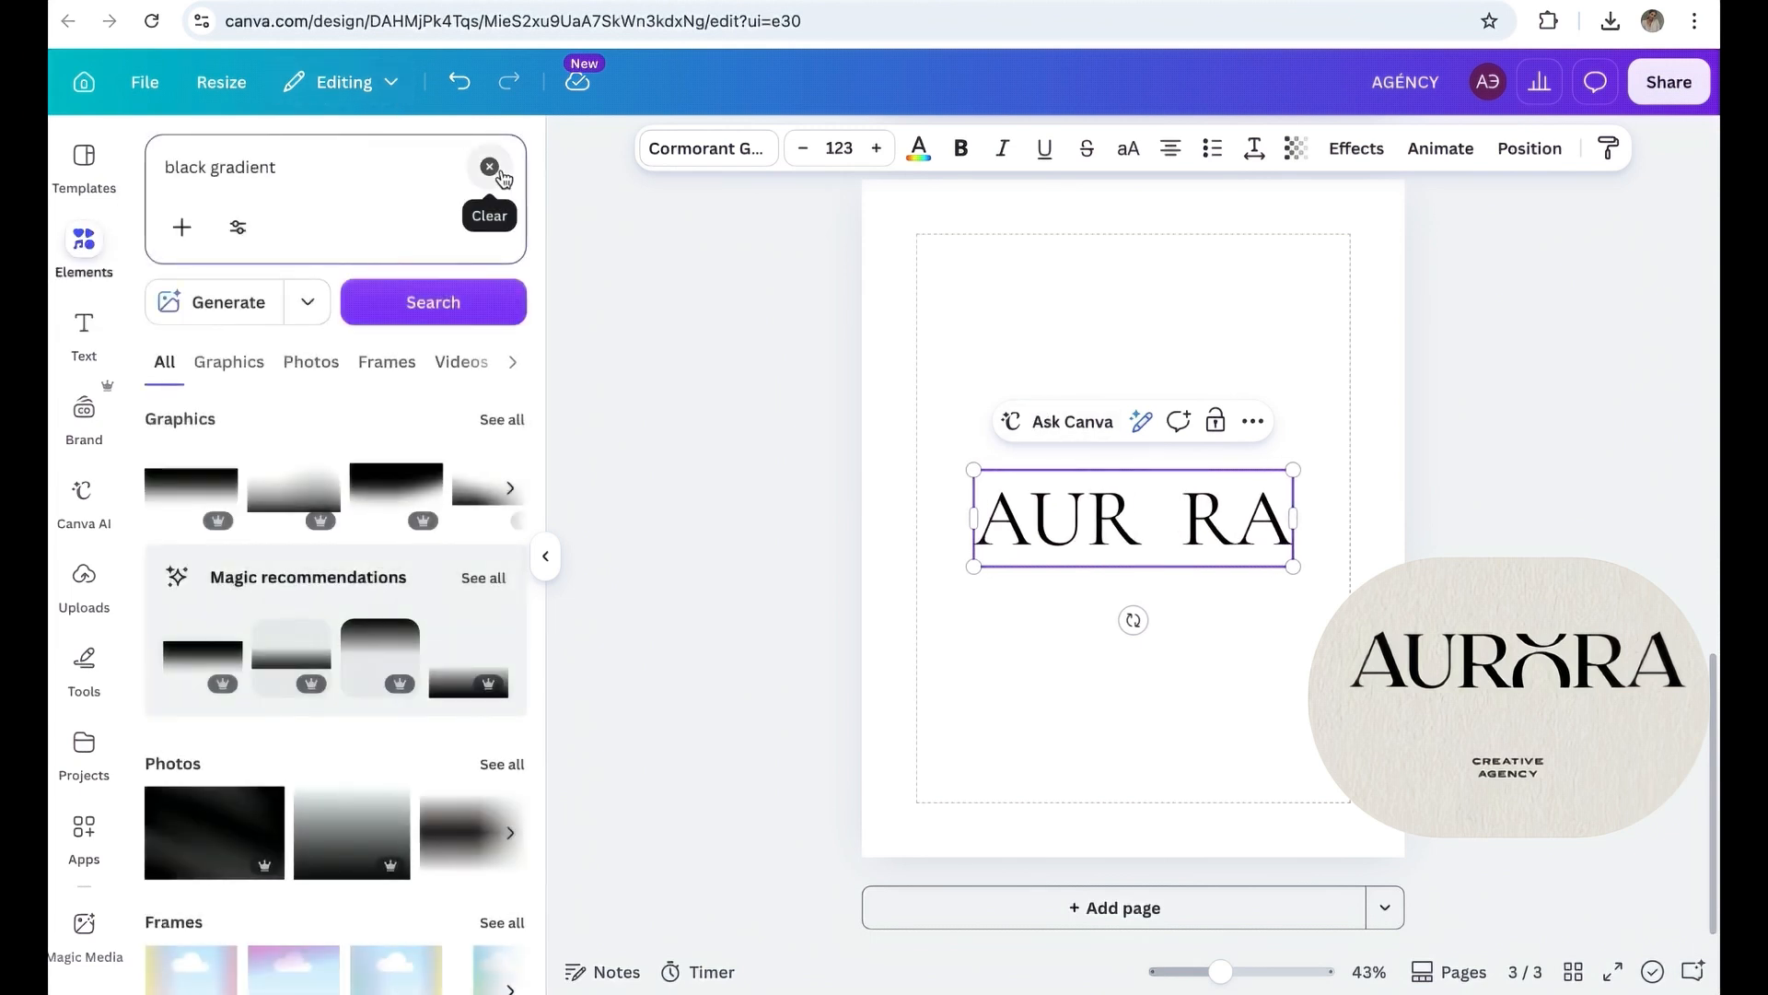
pyautogui.click(493, 166)
pyautogui.write('o')
pyautogui.press('Return')
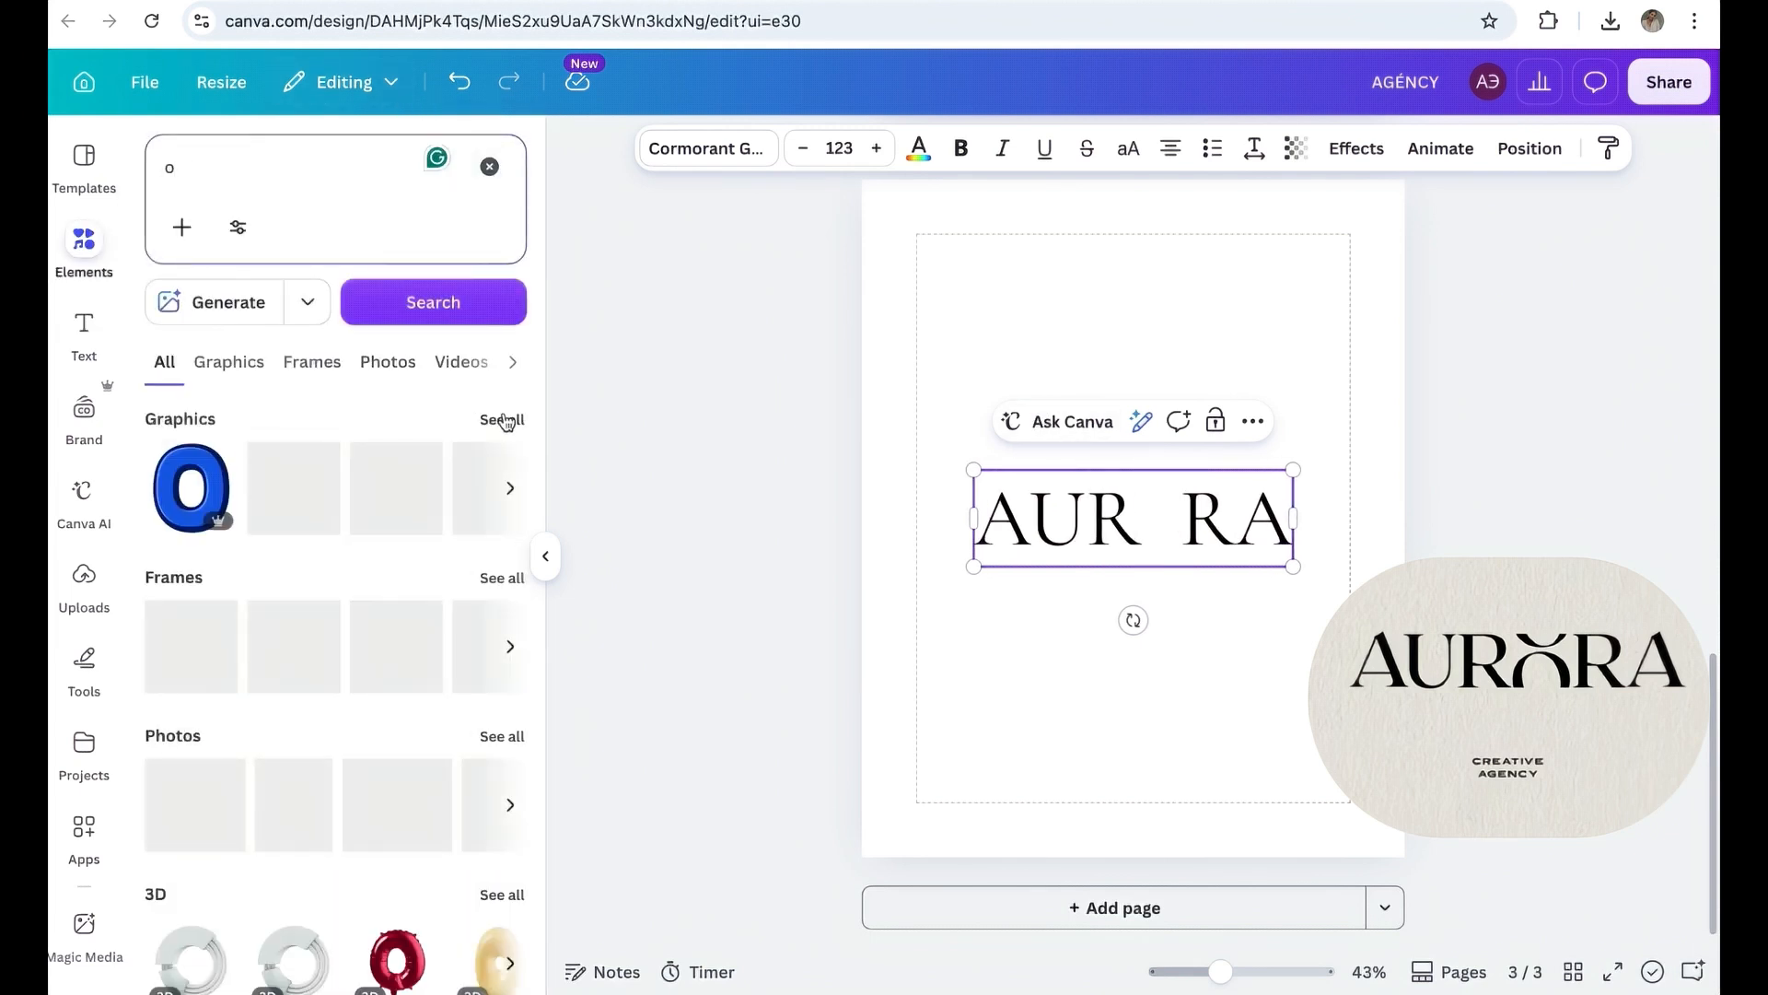
pyautogui.click(502, 419)
pyautogui.click(466, 763)
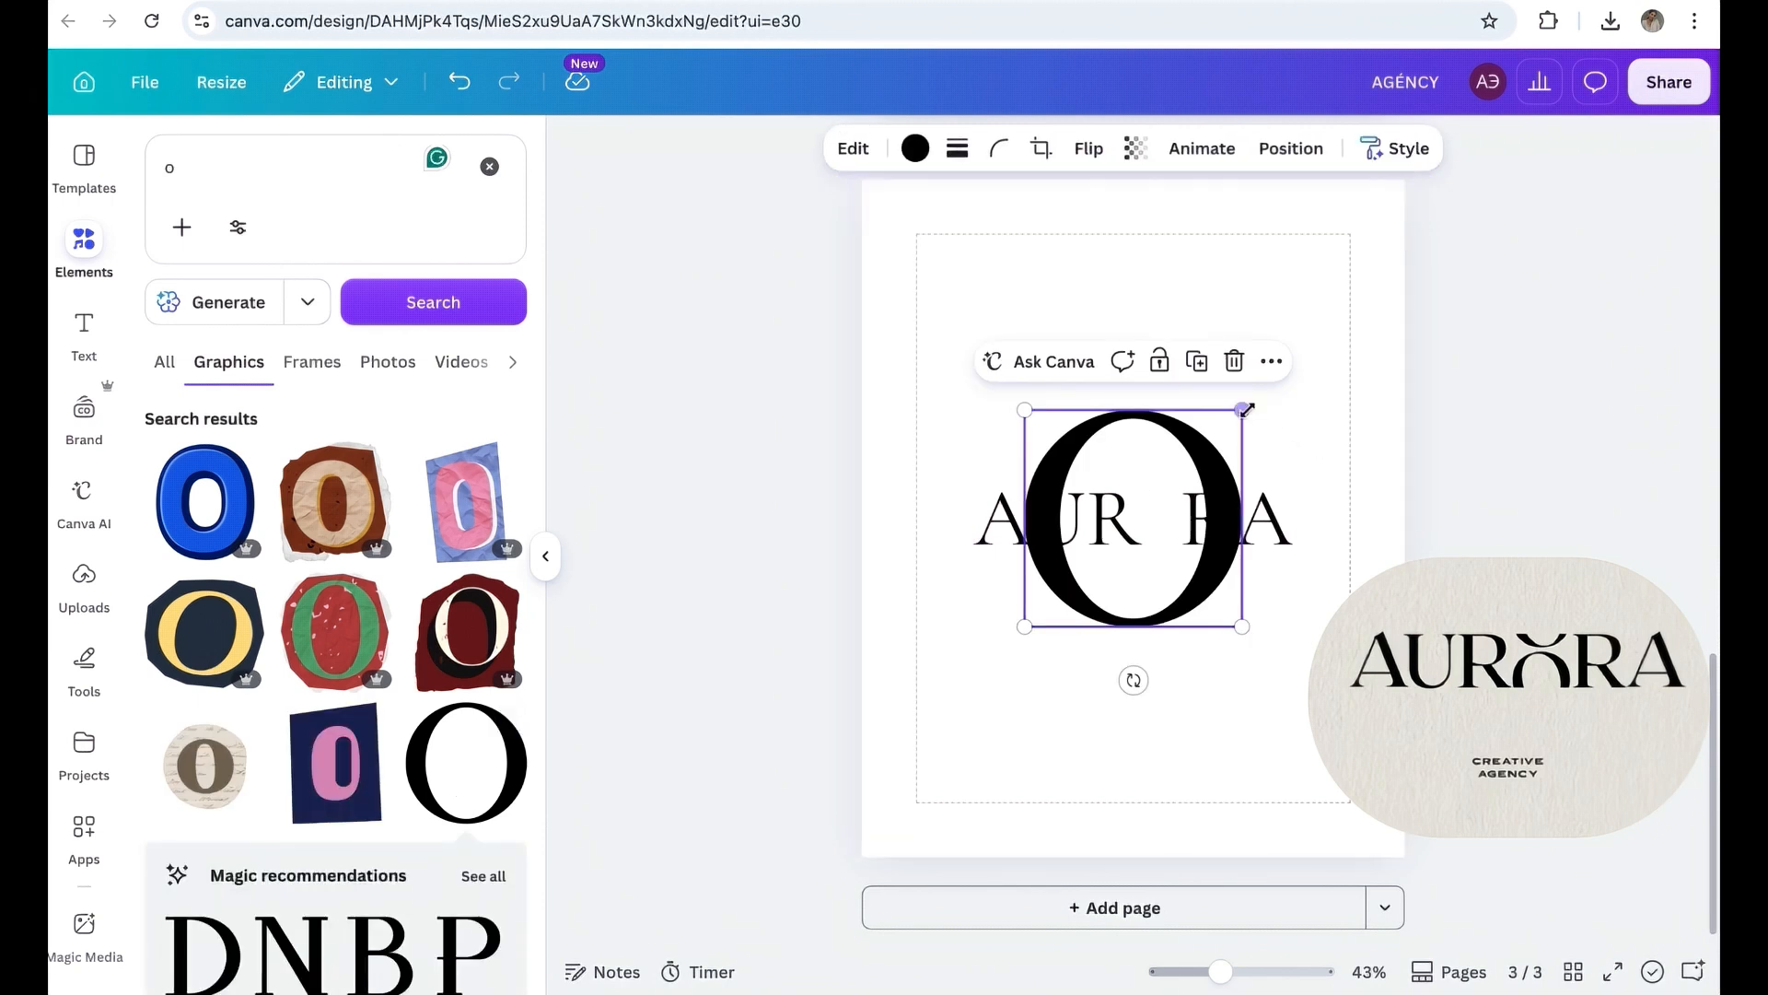
# Scale the letter O graphic down to the height of the text and fit it into the gap in AURORA.
pyautogui.moveTo(1247, 406); pyautogui.dragTo(1207, 510)
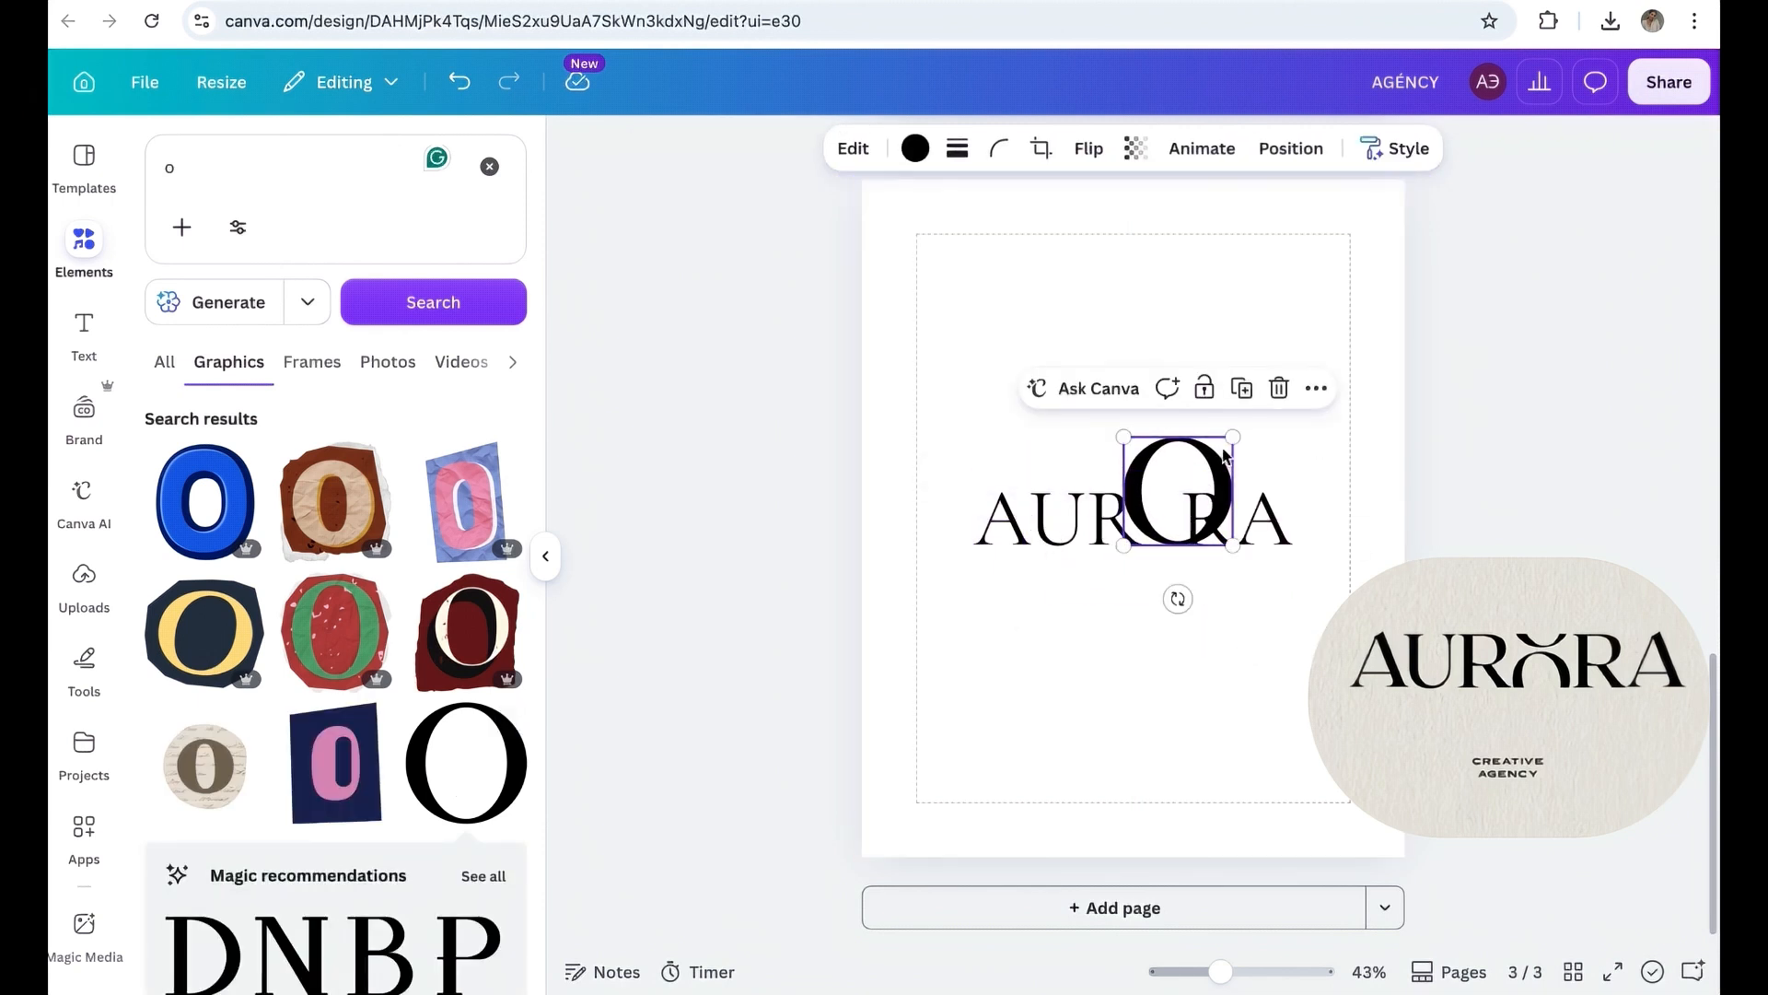
pyautogui.moveTo(1231, 437); pyautogui.dragTo(1215, 521)
# Make the AURORA text bold and widen its letter spacing.
pyautogui.click(1271, 549)
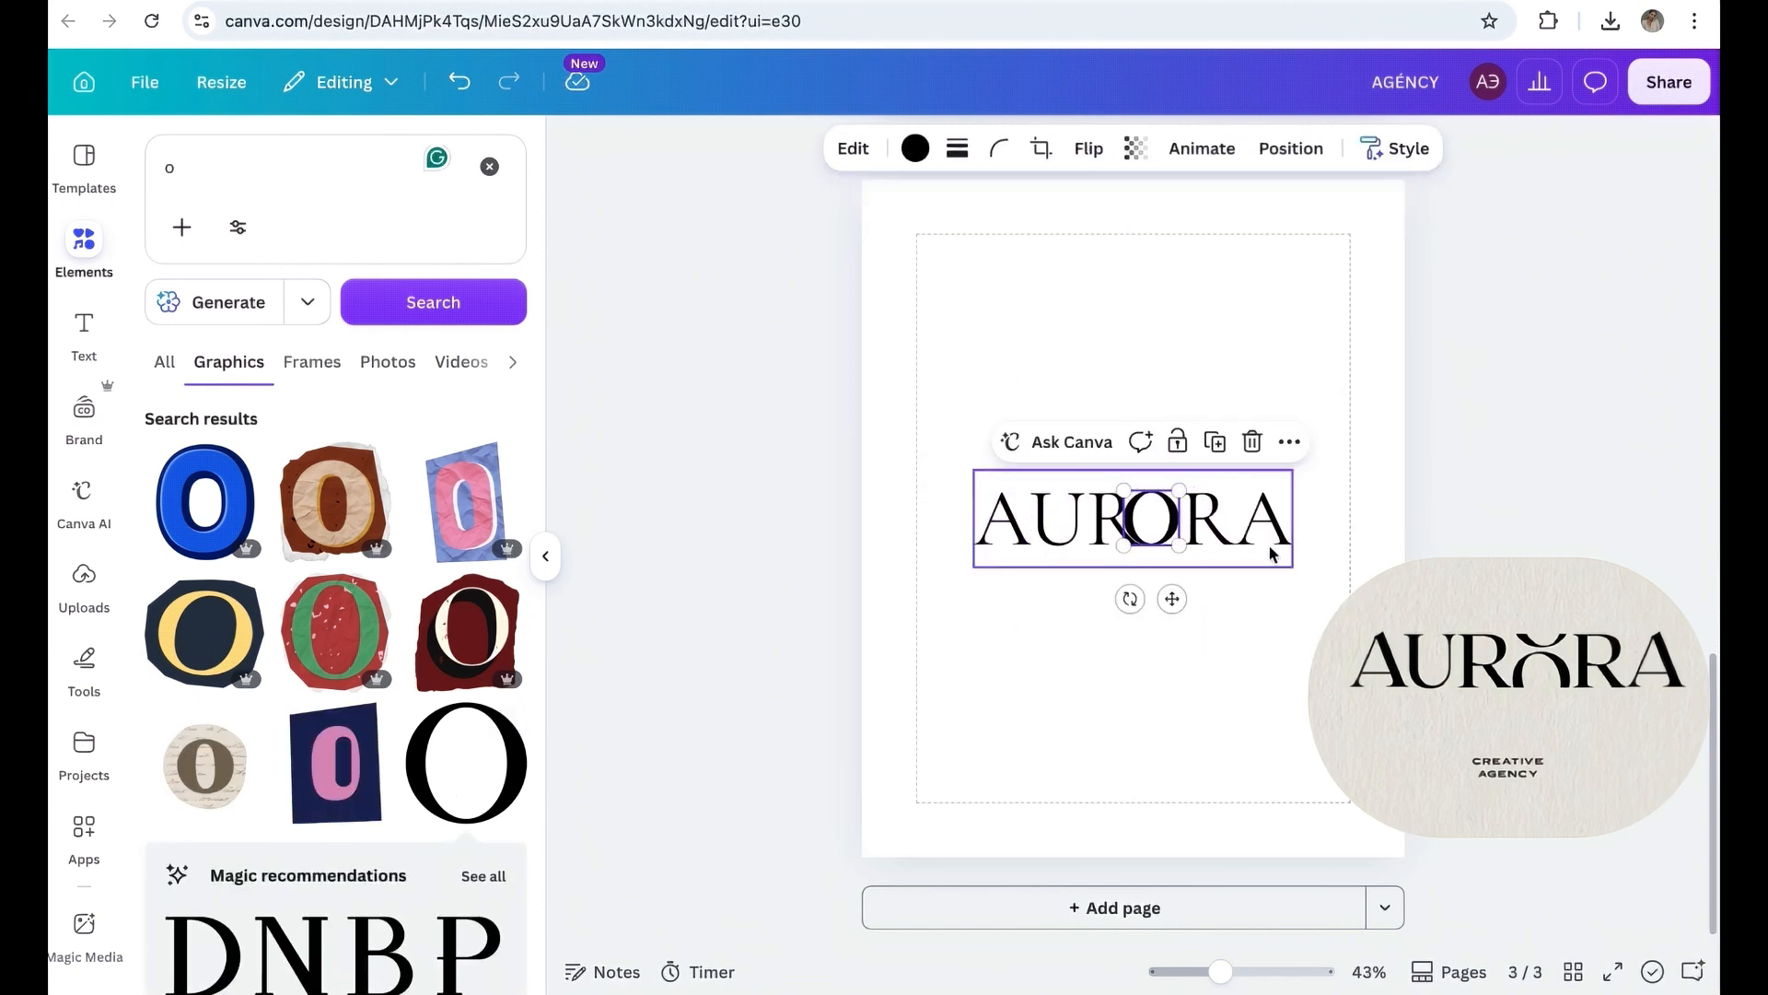
pyautogui.click(958, 152)
pyautogui.click(1255, 148)
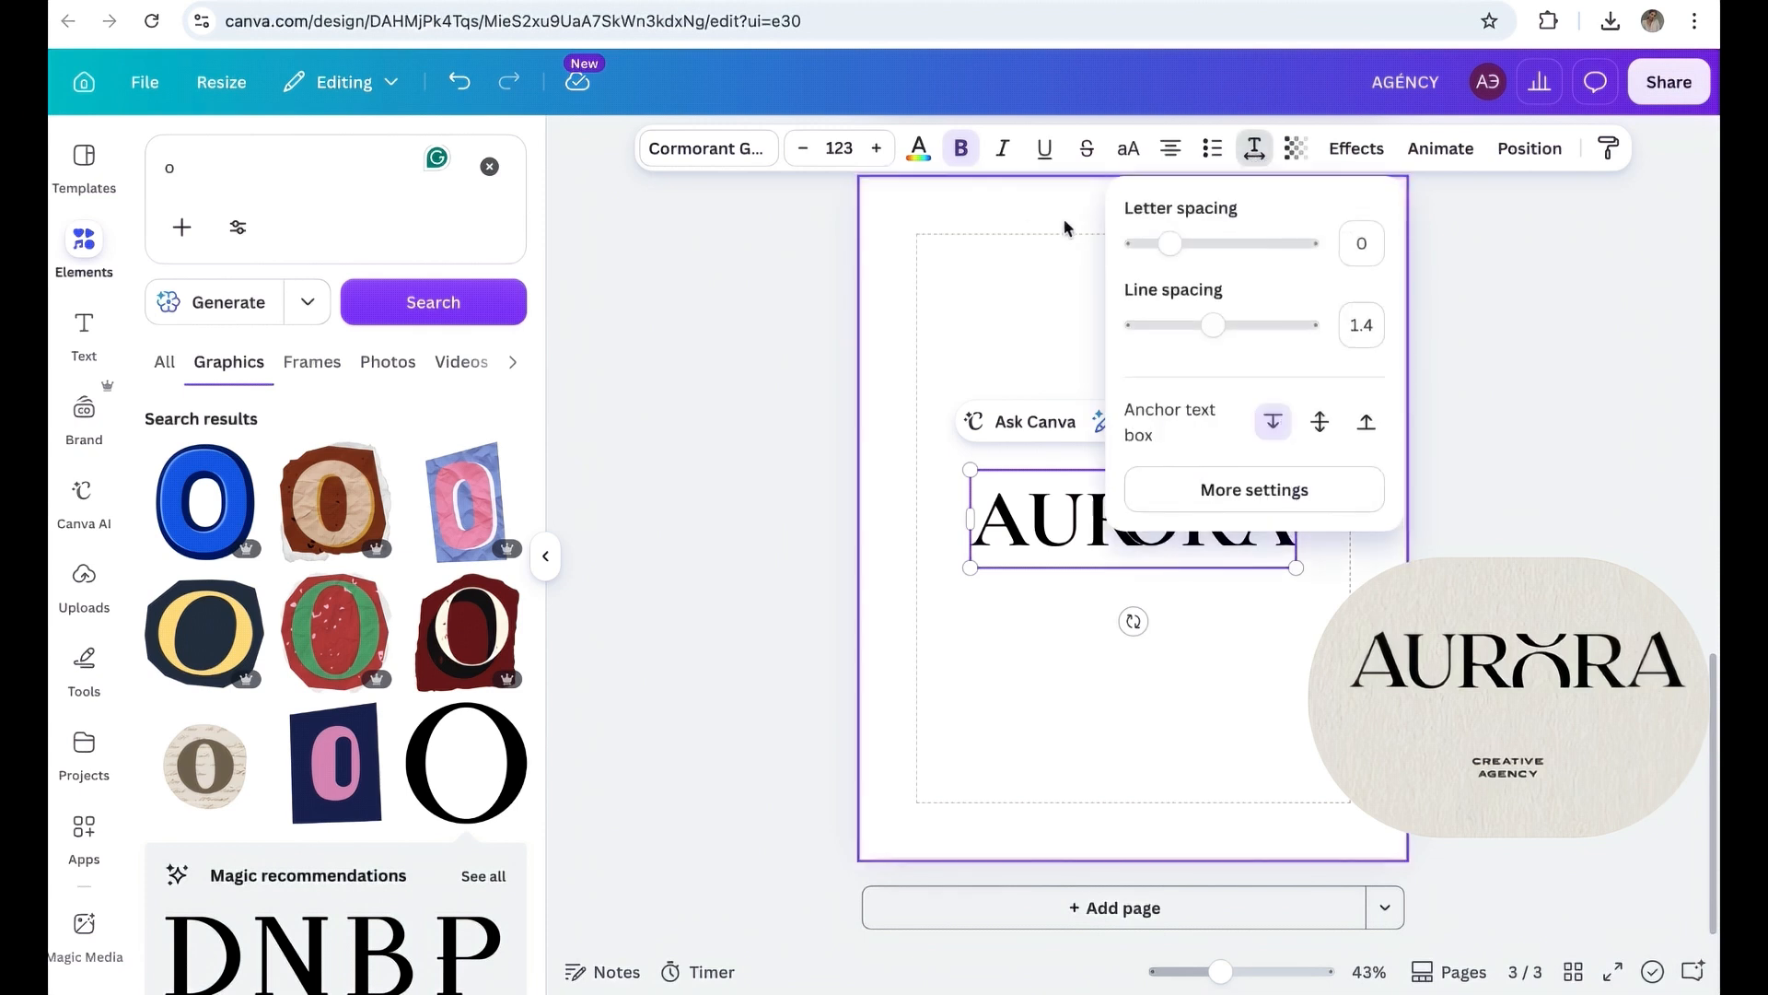
pyautogui.moveTo(1170, 243); pyautogui.dragTo(1189, 247)
# Send the AURORA text backward behind the O graphic and centre the O in the gap between the two Rs.
pyautogui.click(1174, 493)
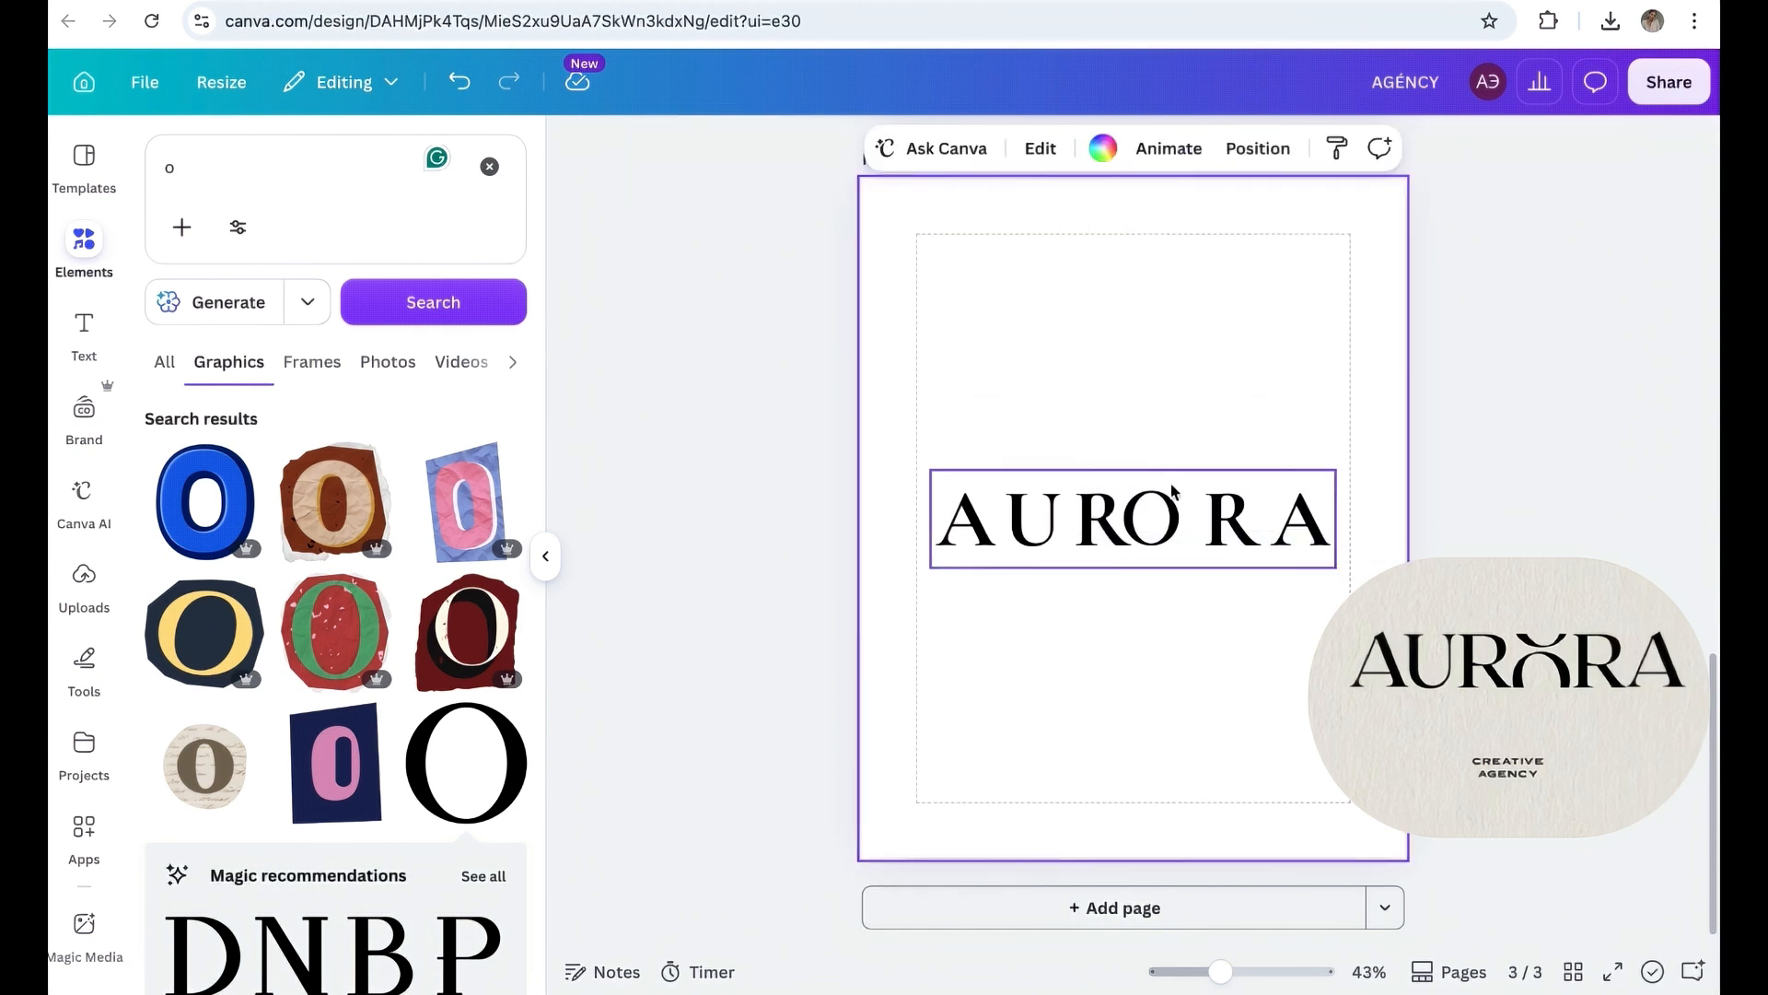
pyautogui.click(1163, 511)
pyautogui.click(1529, 148)
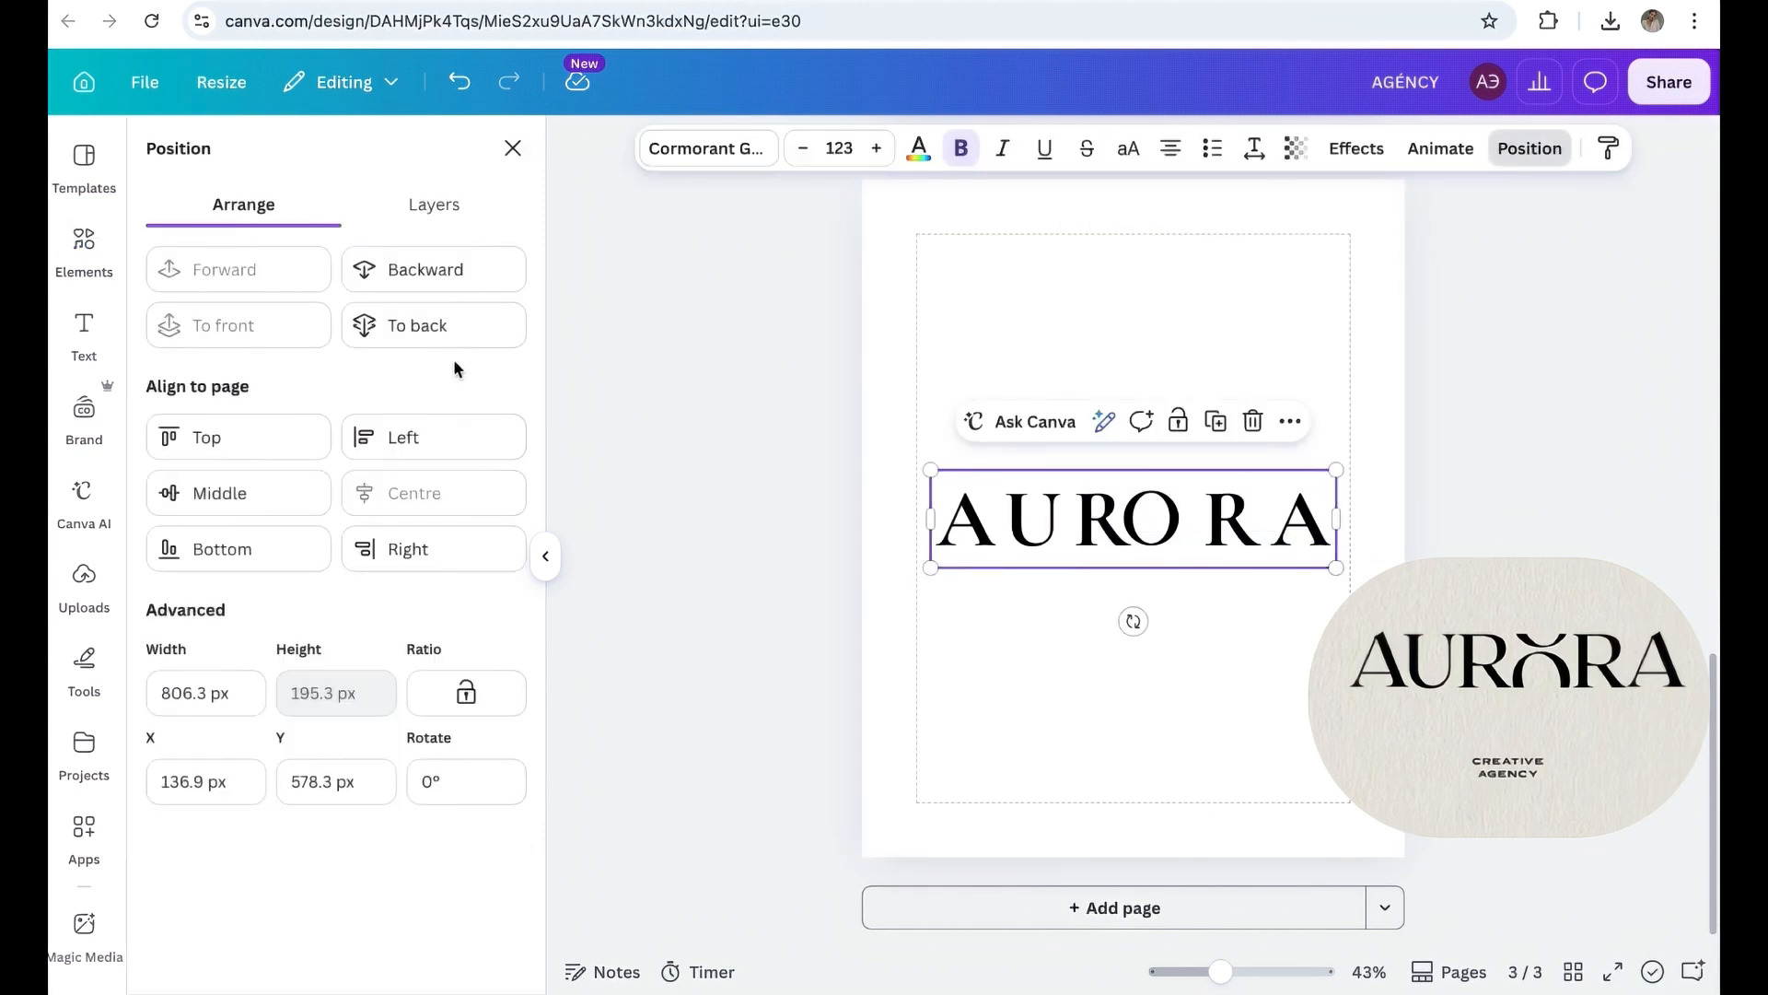
pyautogui.click(450, 272)
pyautogui.moveTo(1157, 535); pyautogui.dragTo(1167, 536)
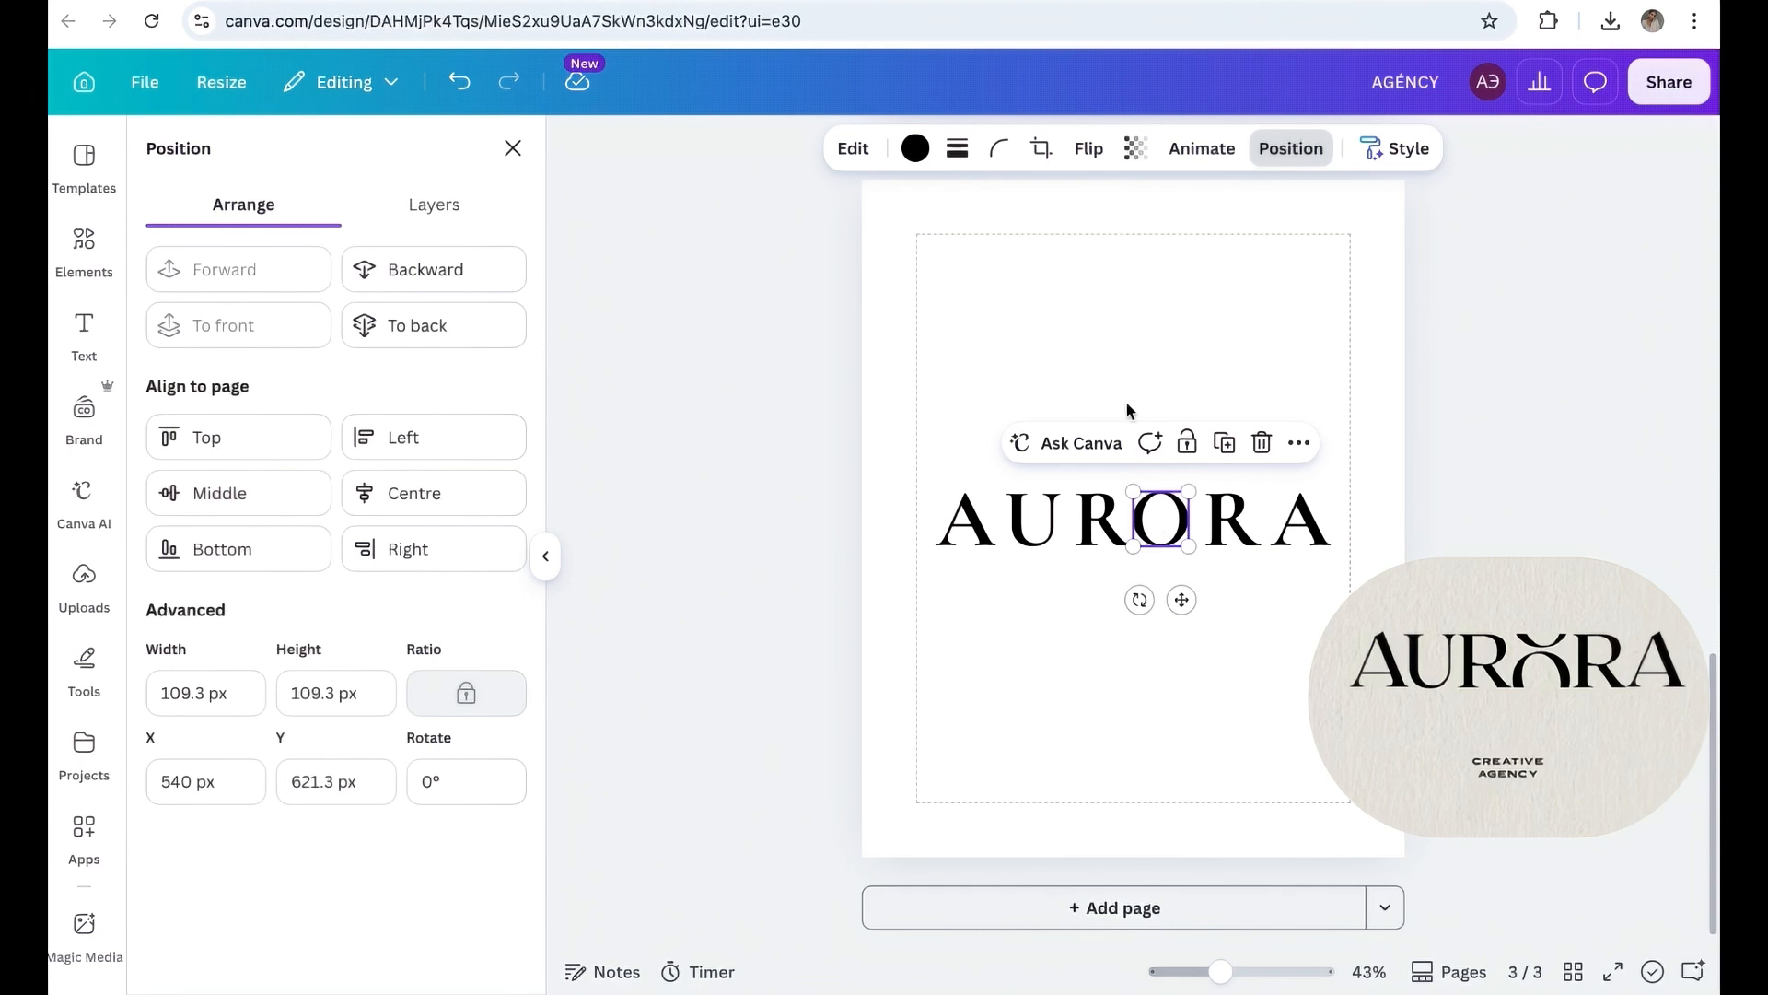
# Crop away the lower part of the O graphic so only its upper arch remains.
pyautogui.click(1042, 148)
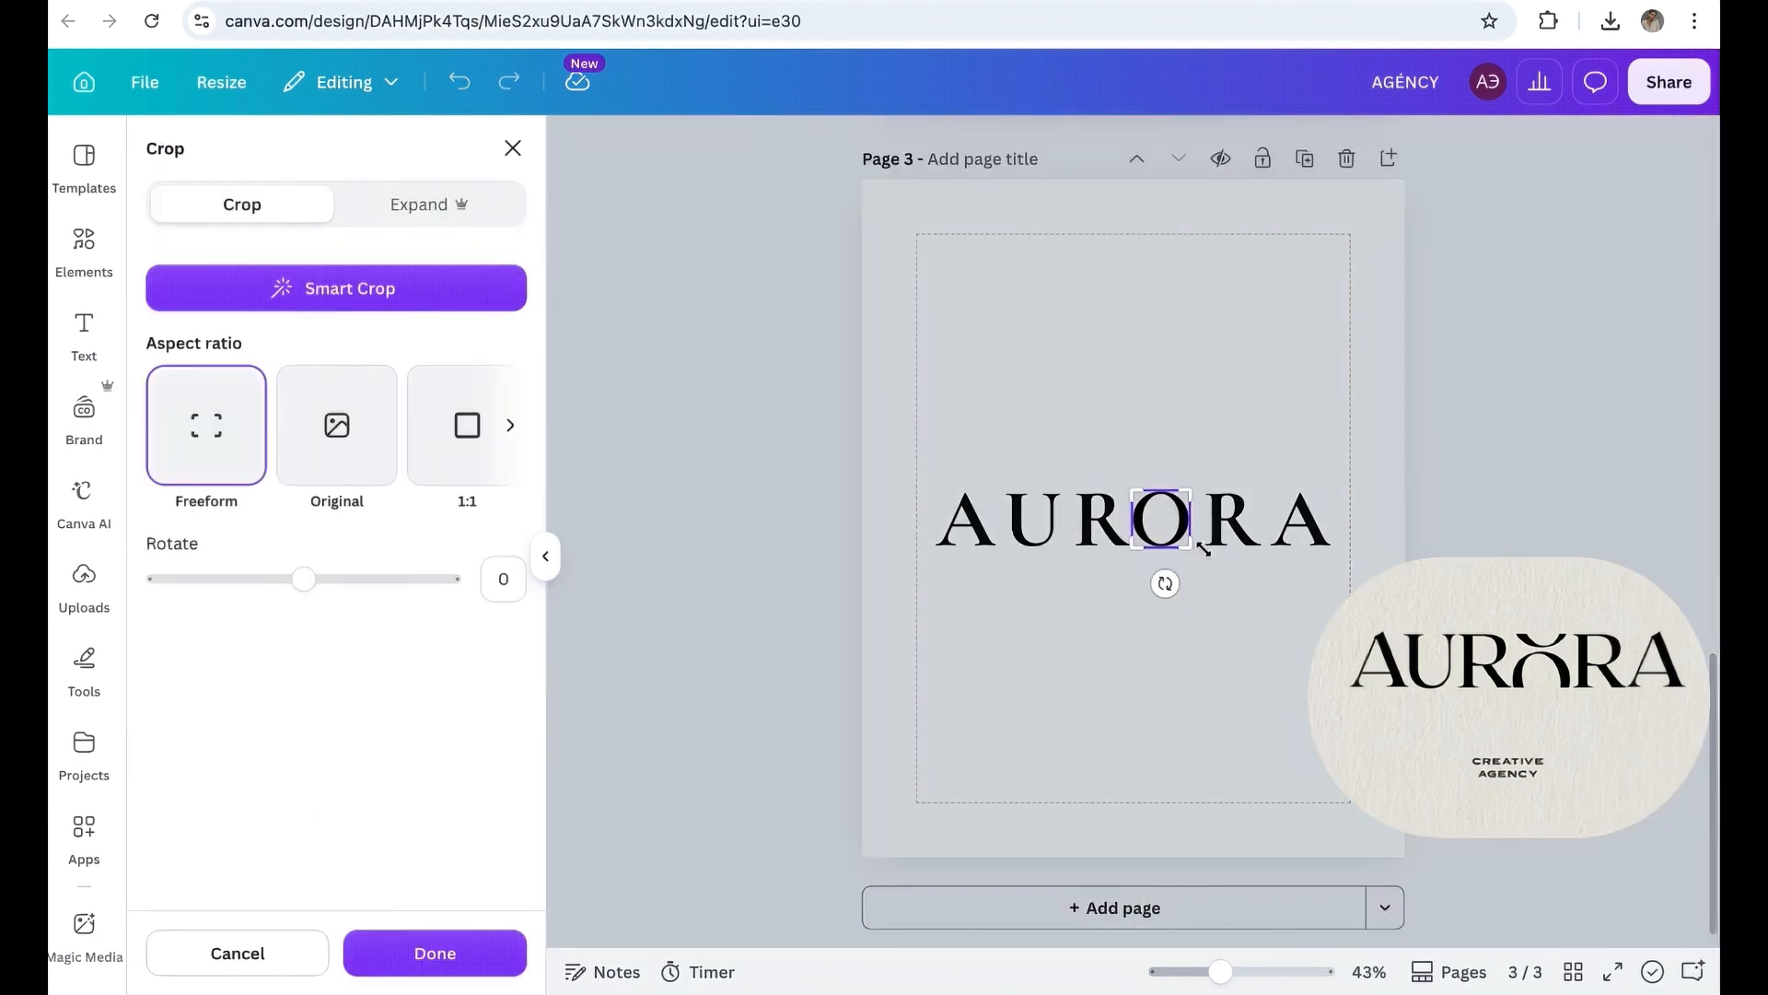
pyautogui.moveTo(1180, 544); pyautogui.dragTo(1190, 601)
pyautogui.click(1208, 648)
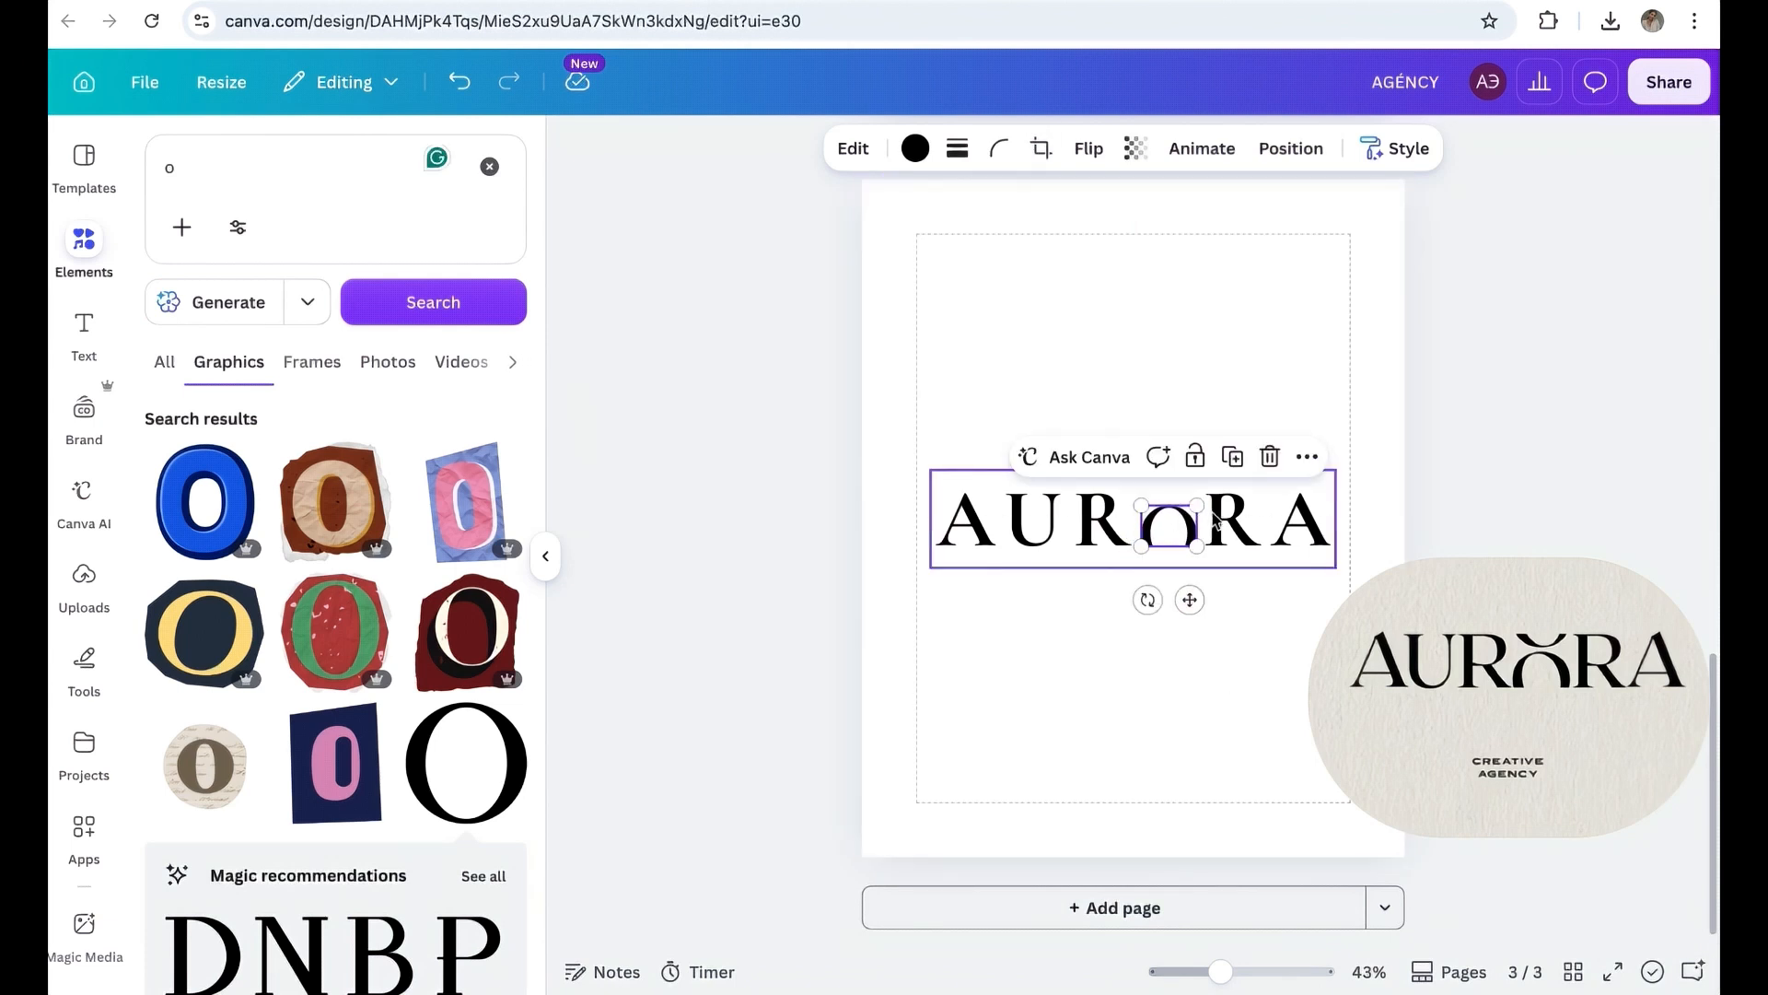
pyautogui.click(1040, 149)
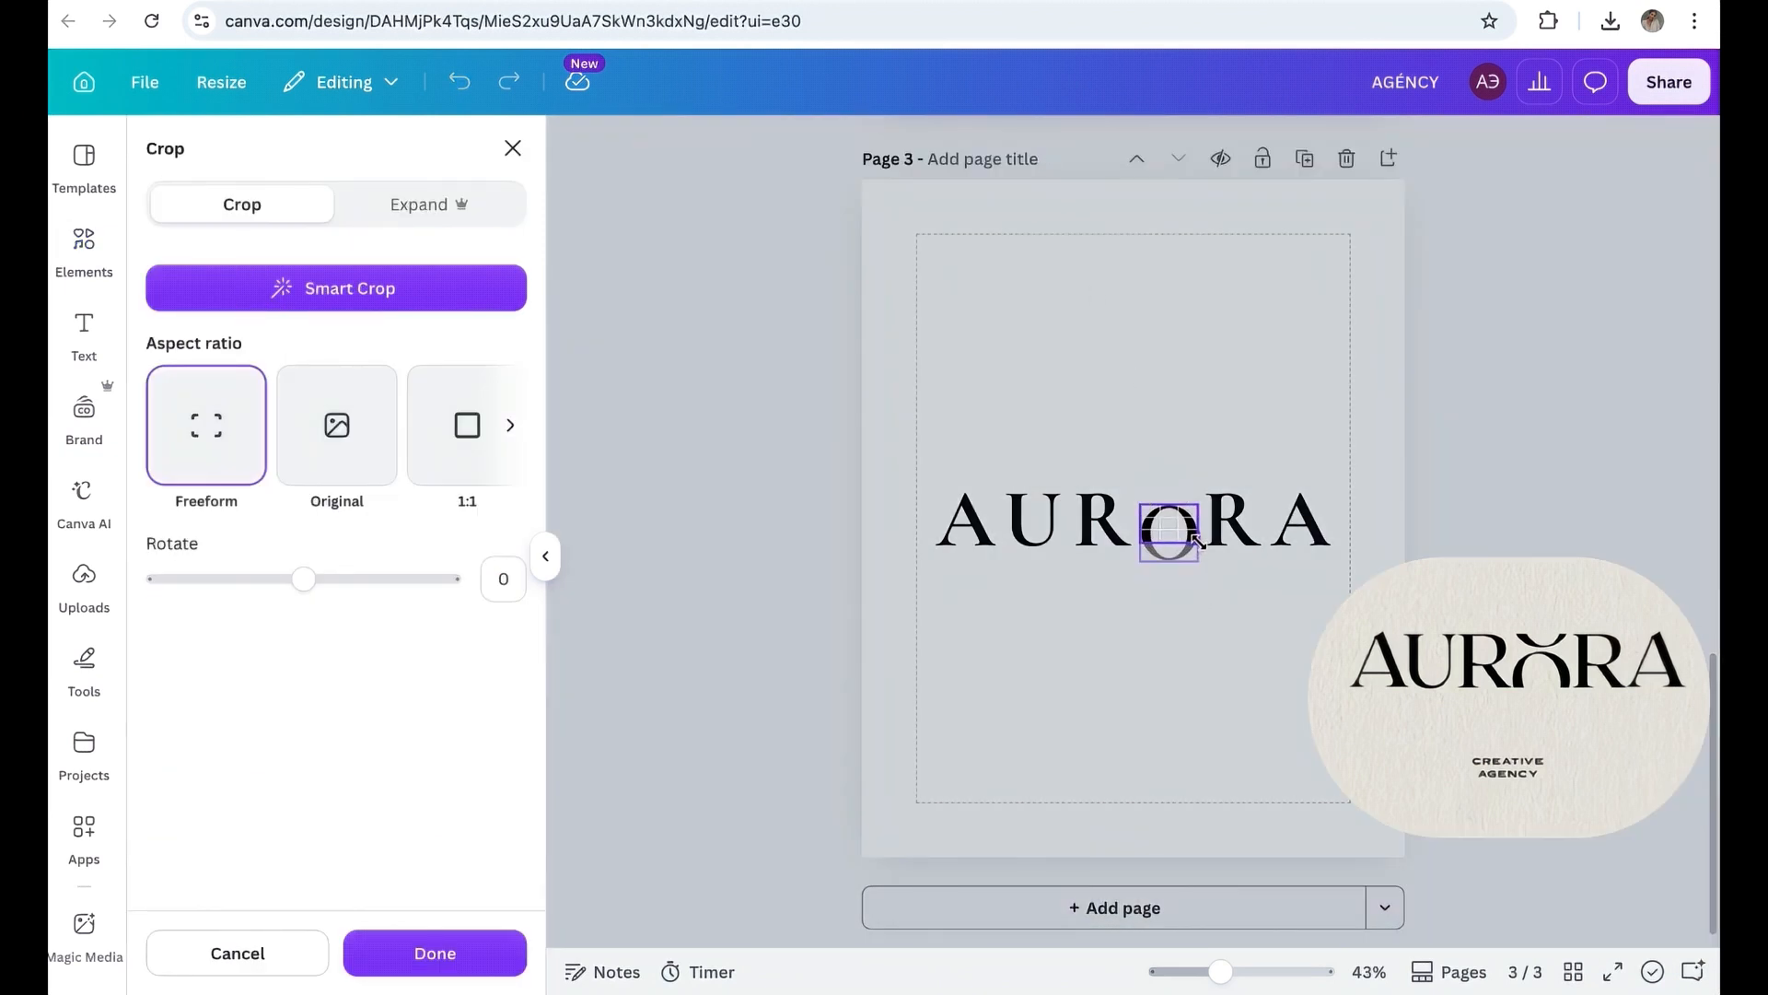
pyautogui.click(1235, 715)
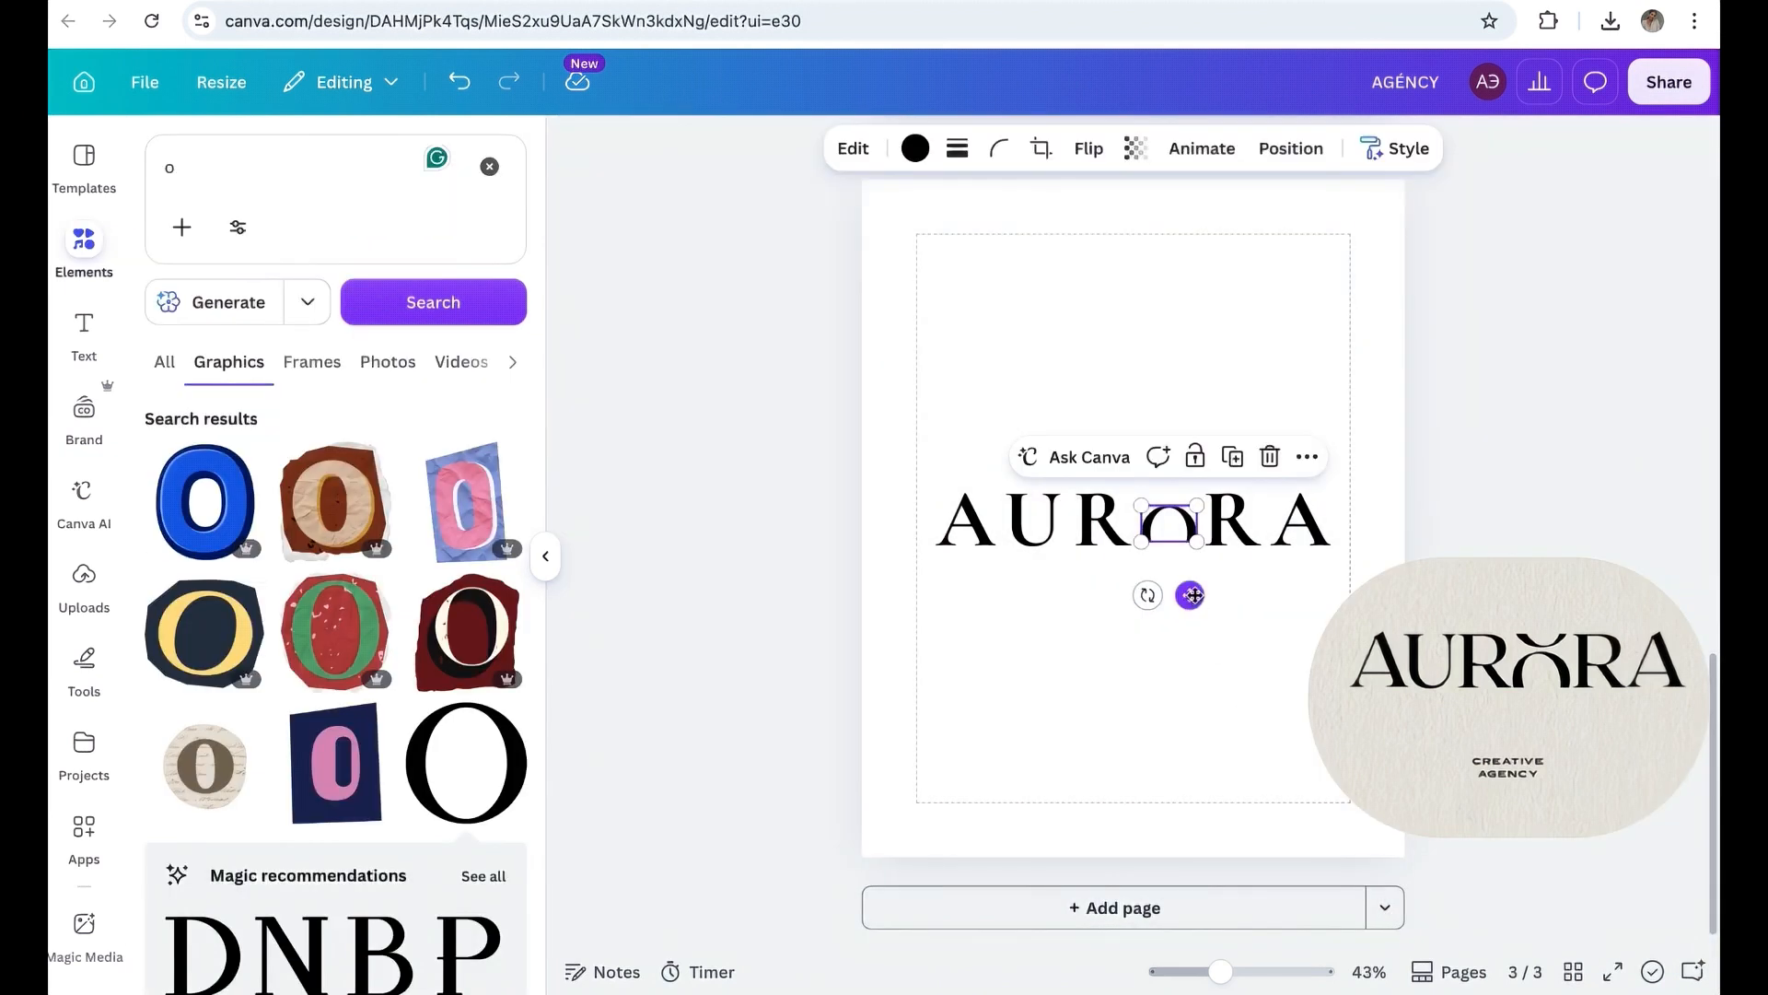
# Place an upside-down copy of the arch above the original and crop its upper ends level with the tops of the letters.
pyautogui.moveTo(1193, 596); pyautogui.dragTo(1188, 382)
pyautogui.moveTo(1150, 543); pyautogui.dragTo(1150, 572)
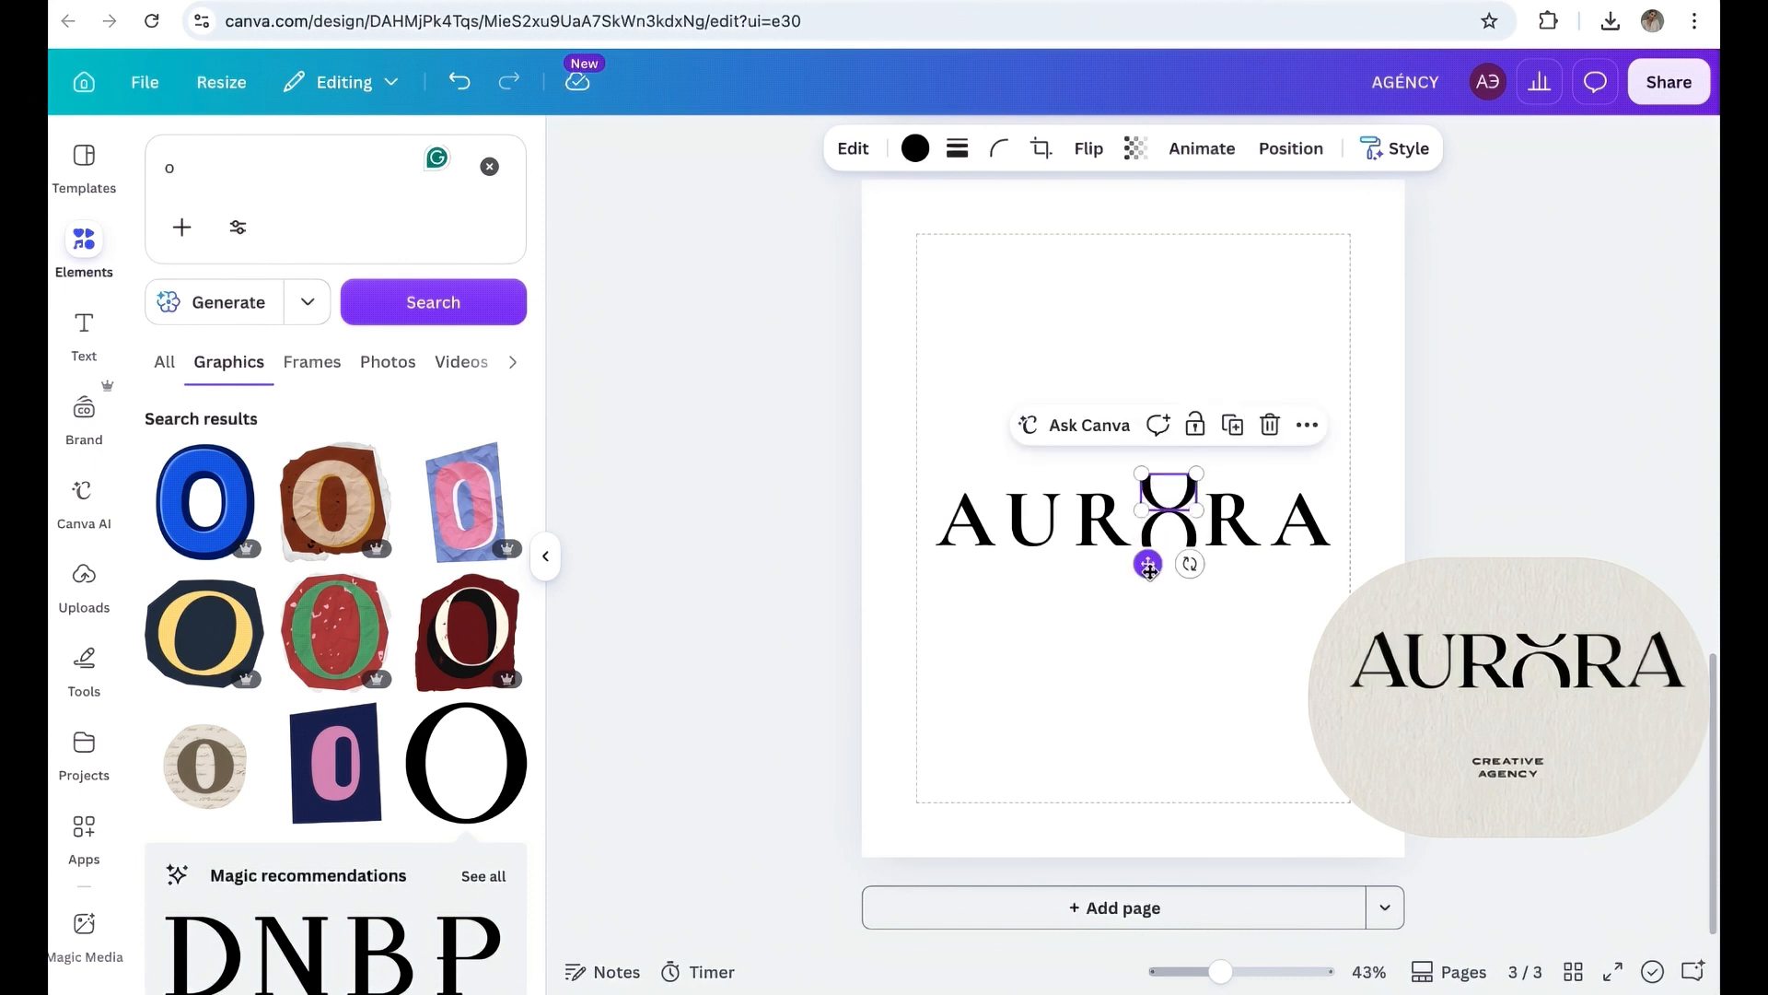
pyautogui.click(1040, 155)
pyautogui.moveTo(1193, 480); pyautogui.dragTo(1199, 493)
pyautogui.click(1232, 652)
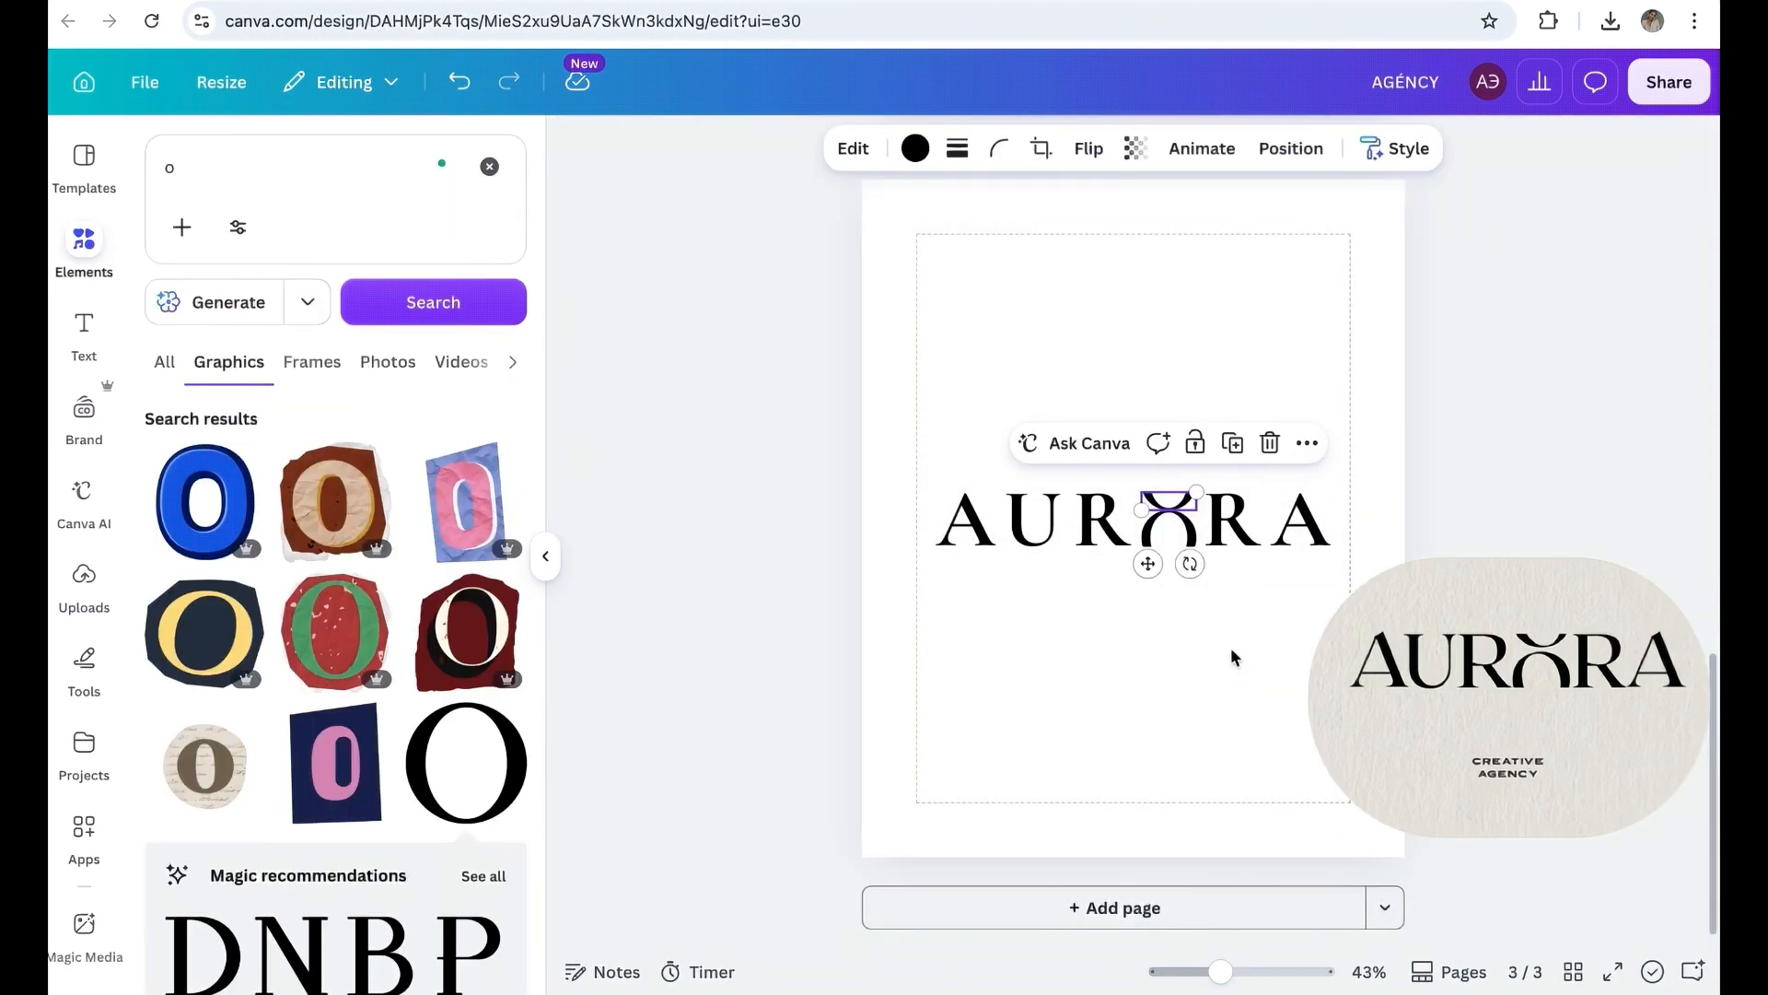
pyautogui.click(1232, 652)
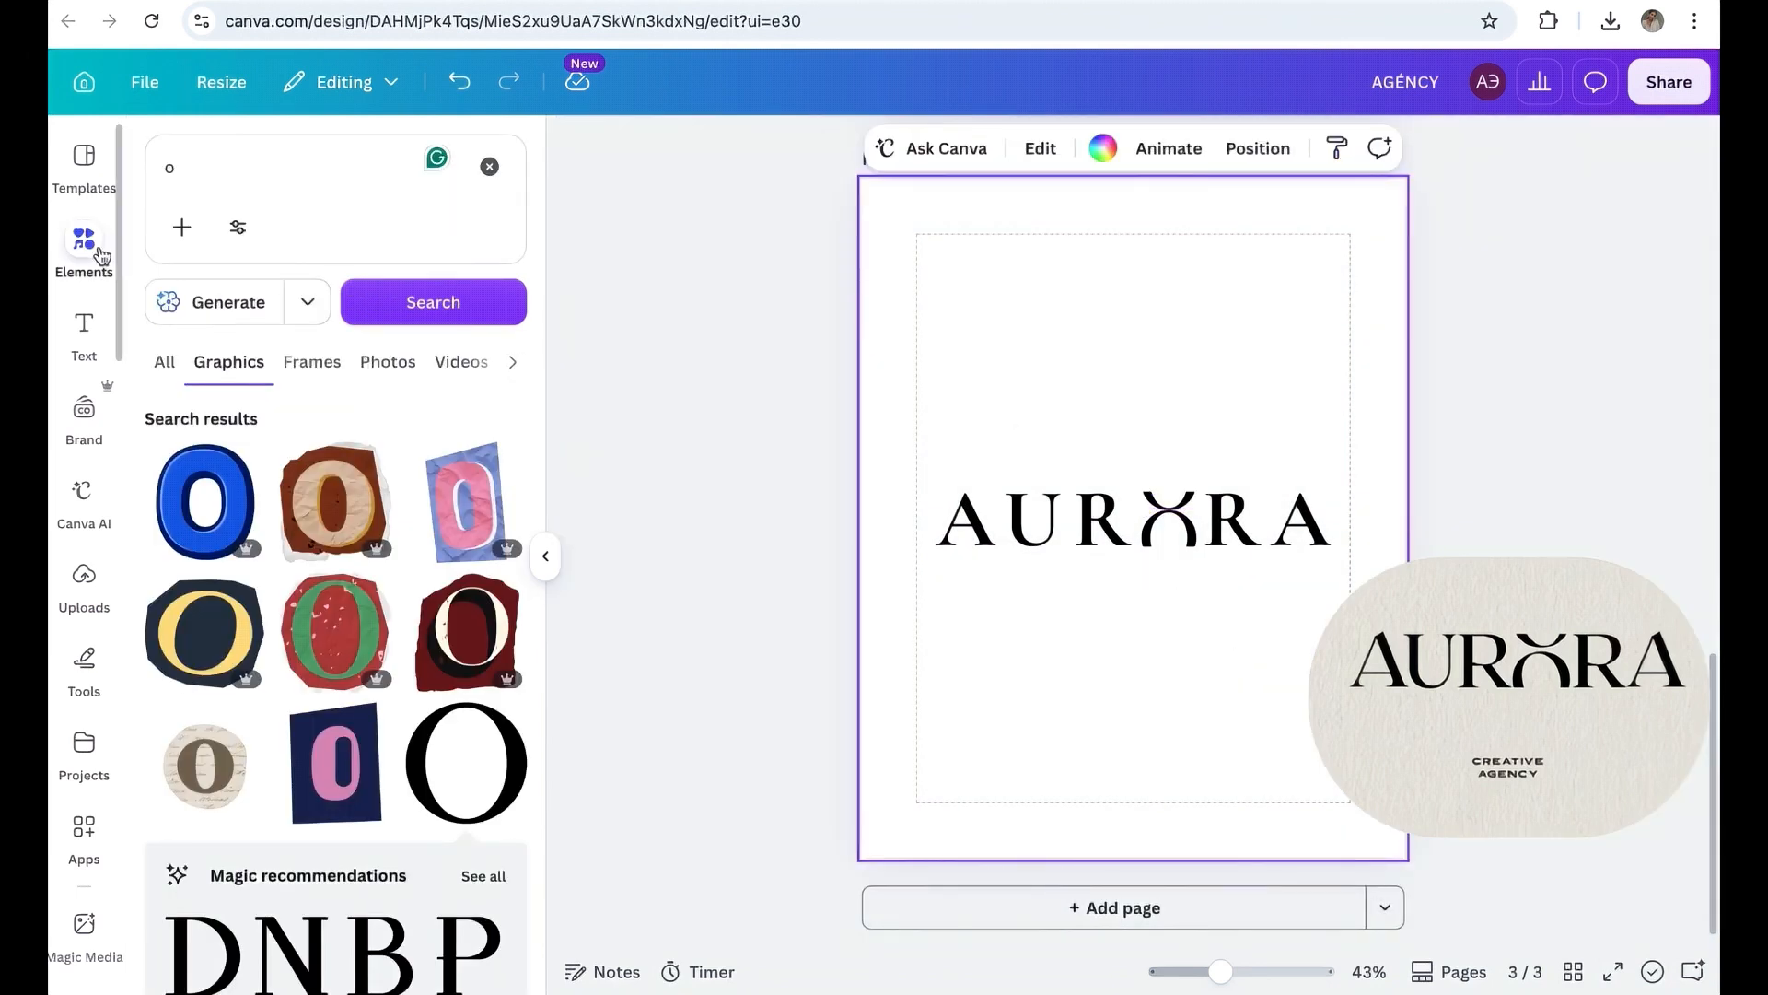
# Check the custom O against the baseline and tops of the letters with a temporary line shape, and delete the line.
pyautogui.click(362, 169)
pyautogui.press('BackSpace')
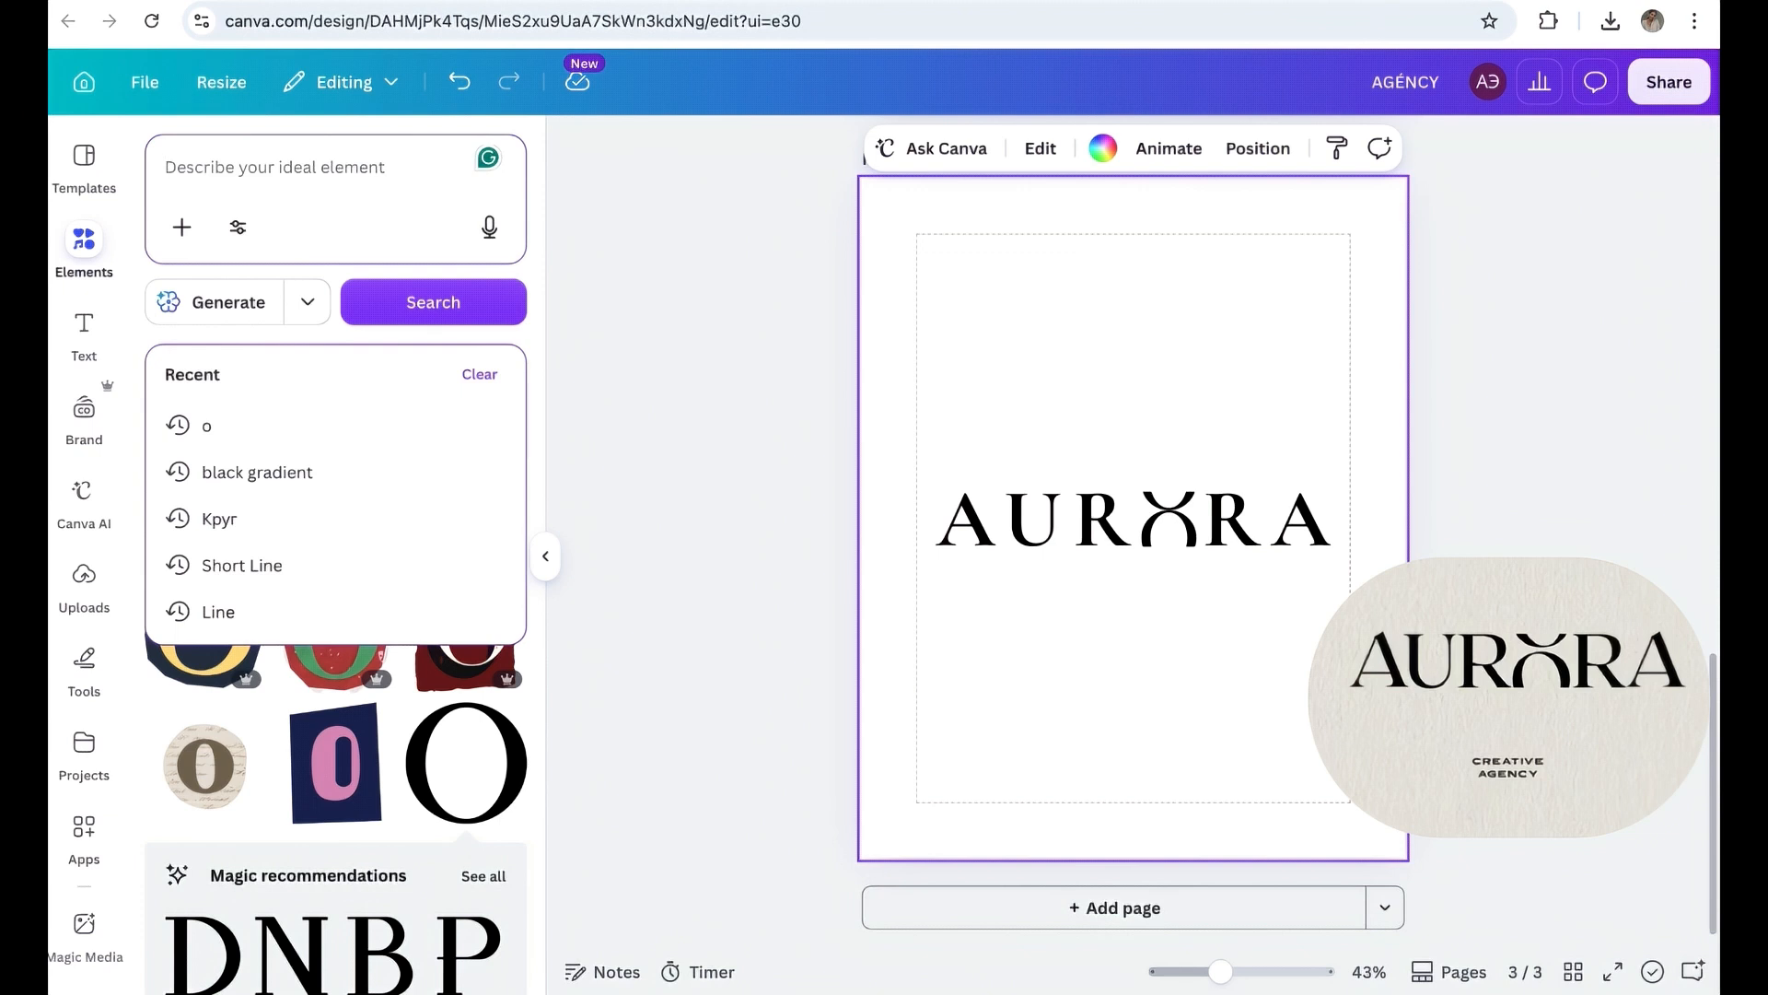
pyautogui.write('li')
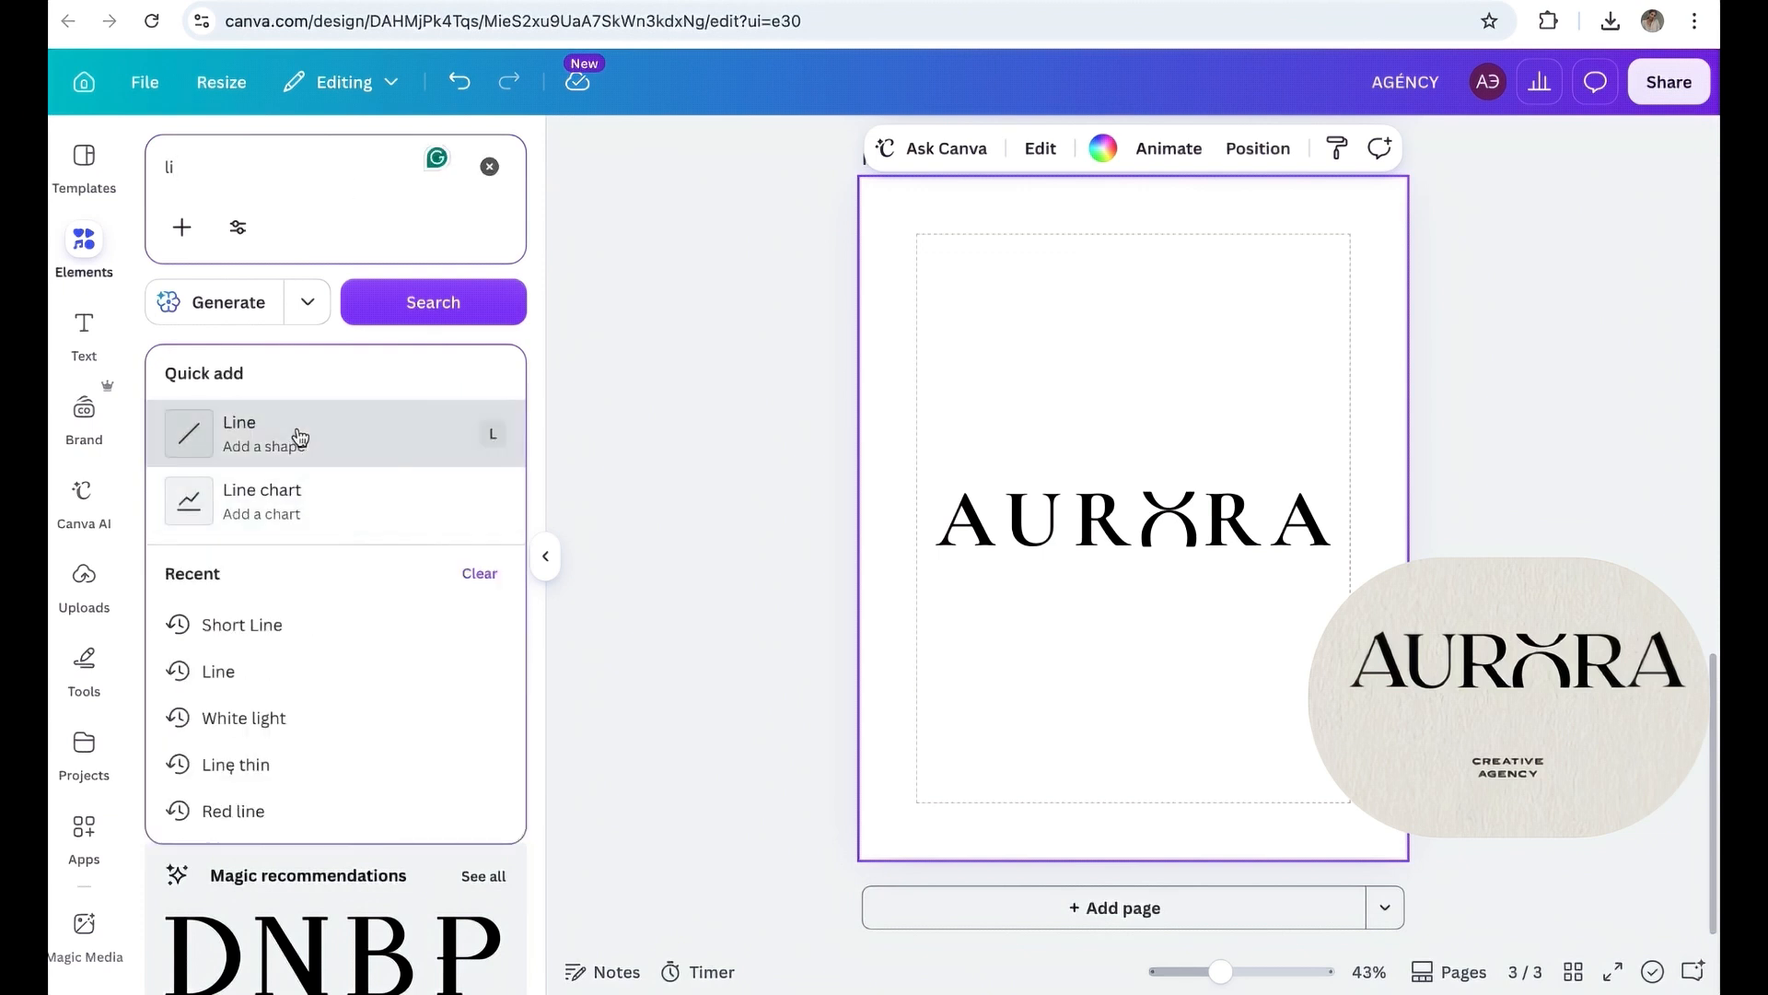
pyautogui.click(299, 436)
pyautogui.moveTo(1152, 572); pyautogui.dragTo(1180, 605)
pyautogui.click(1143, 442)
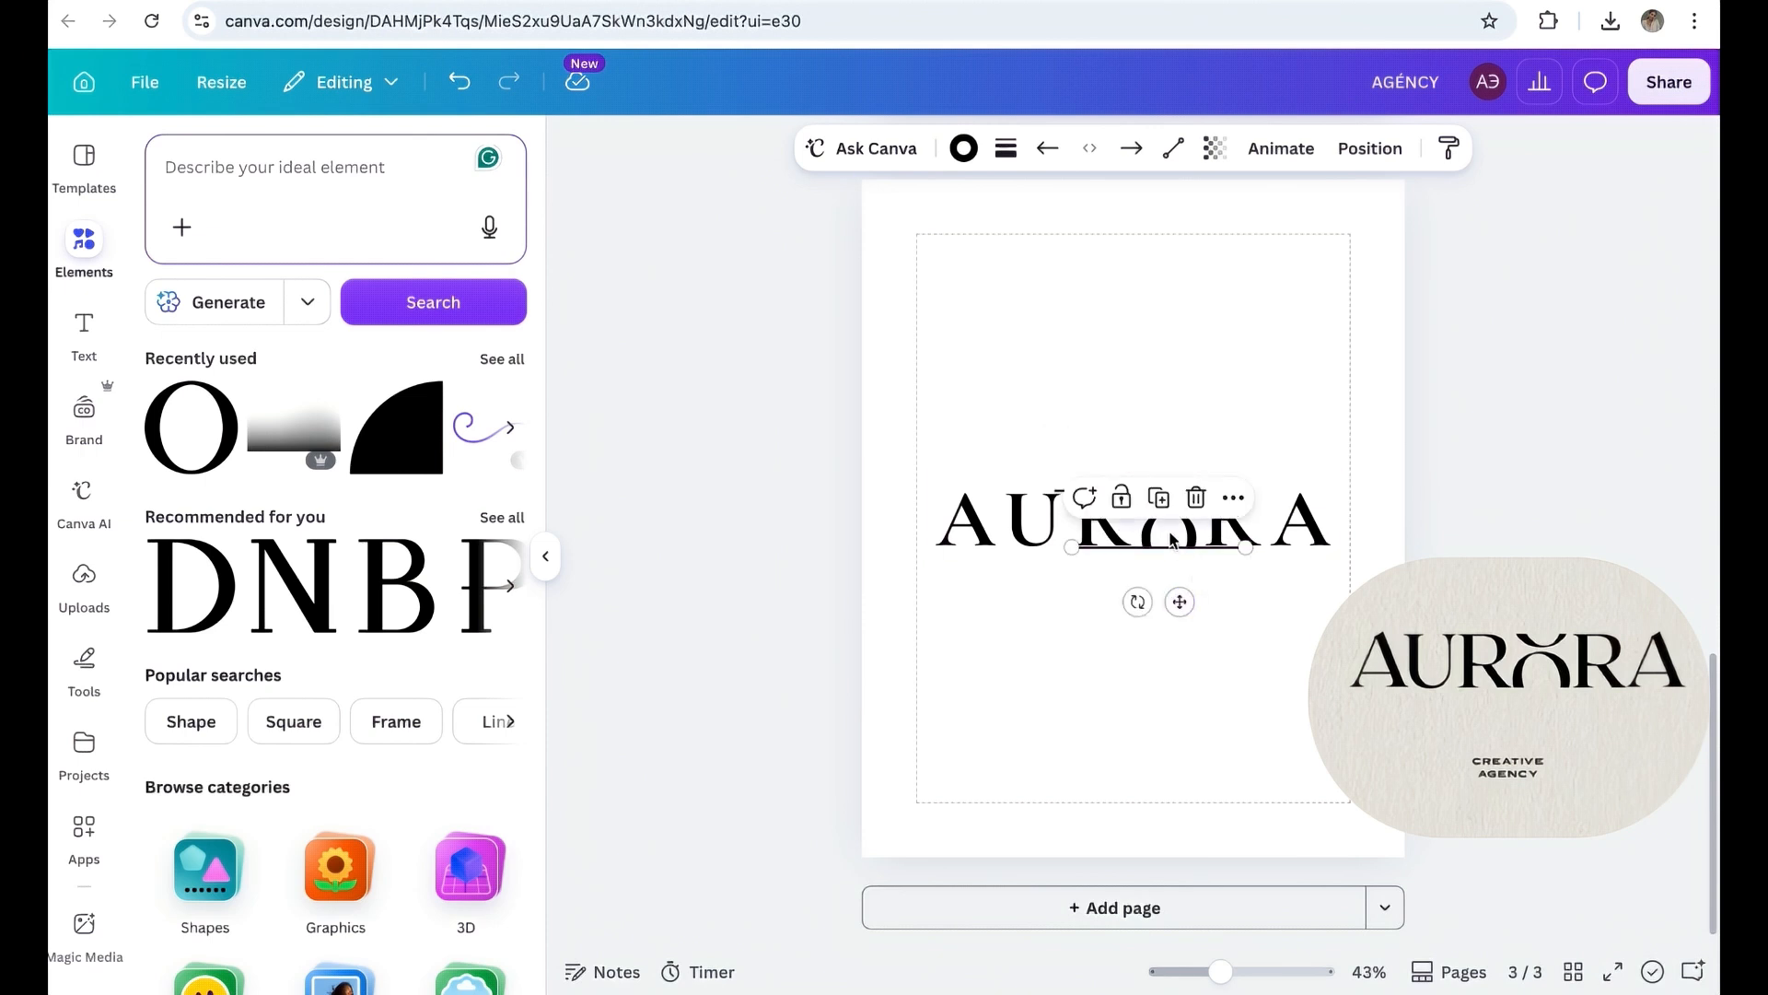
pyautogui.moveTo(1172, 541); pyautogui.dragTo(1155, 483)
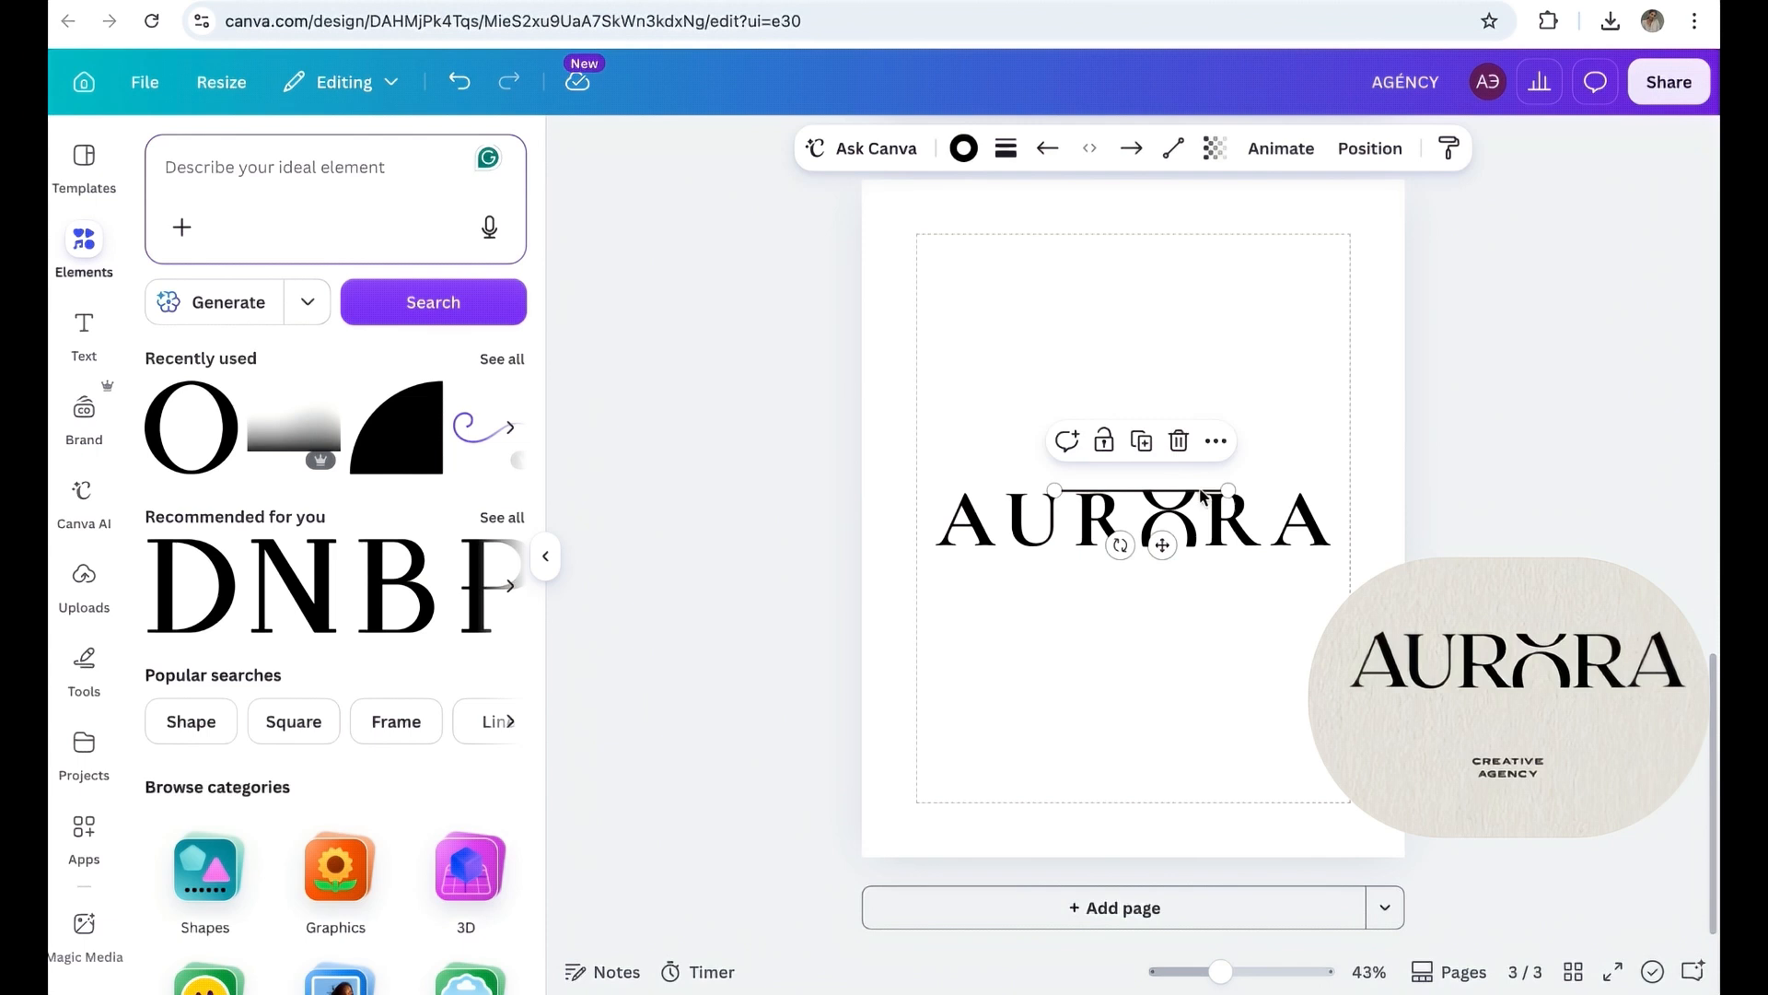
pyautogui.click(1179, 442)
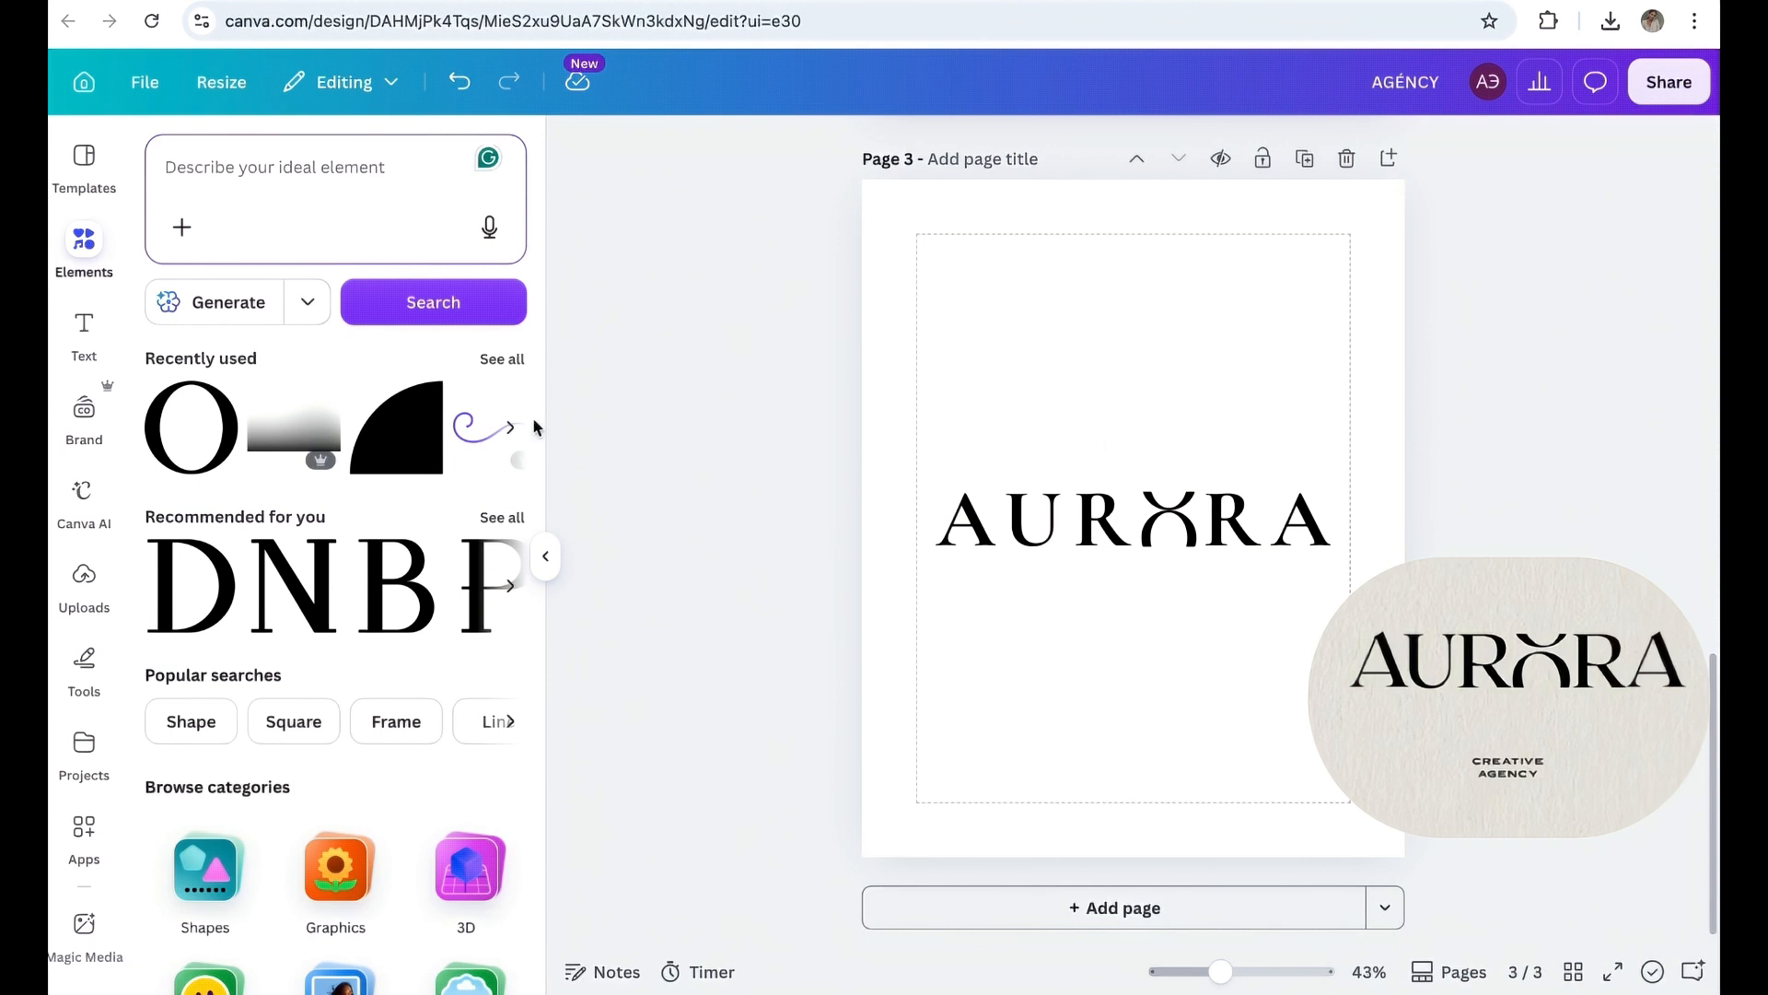
# Add a heading text box reading CREATIVE AGENCY on two lines in capitals.
pyautogui.click(84, 330)
pyautogui.click(390, 509)
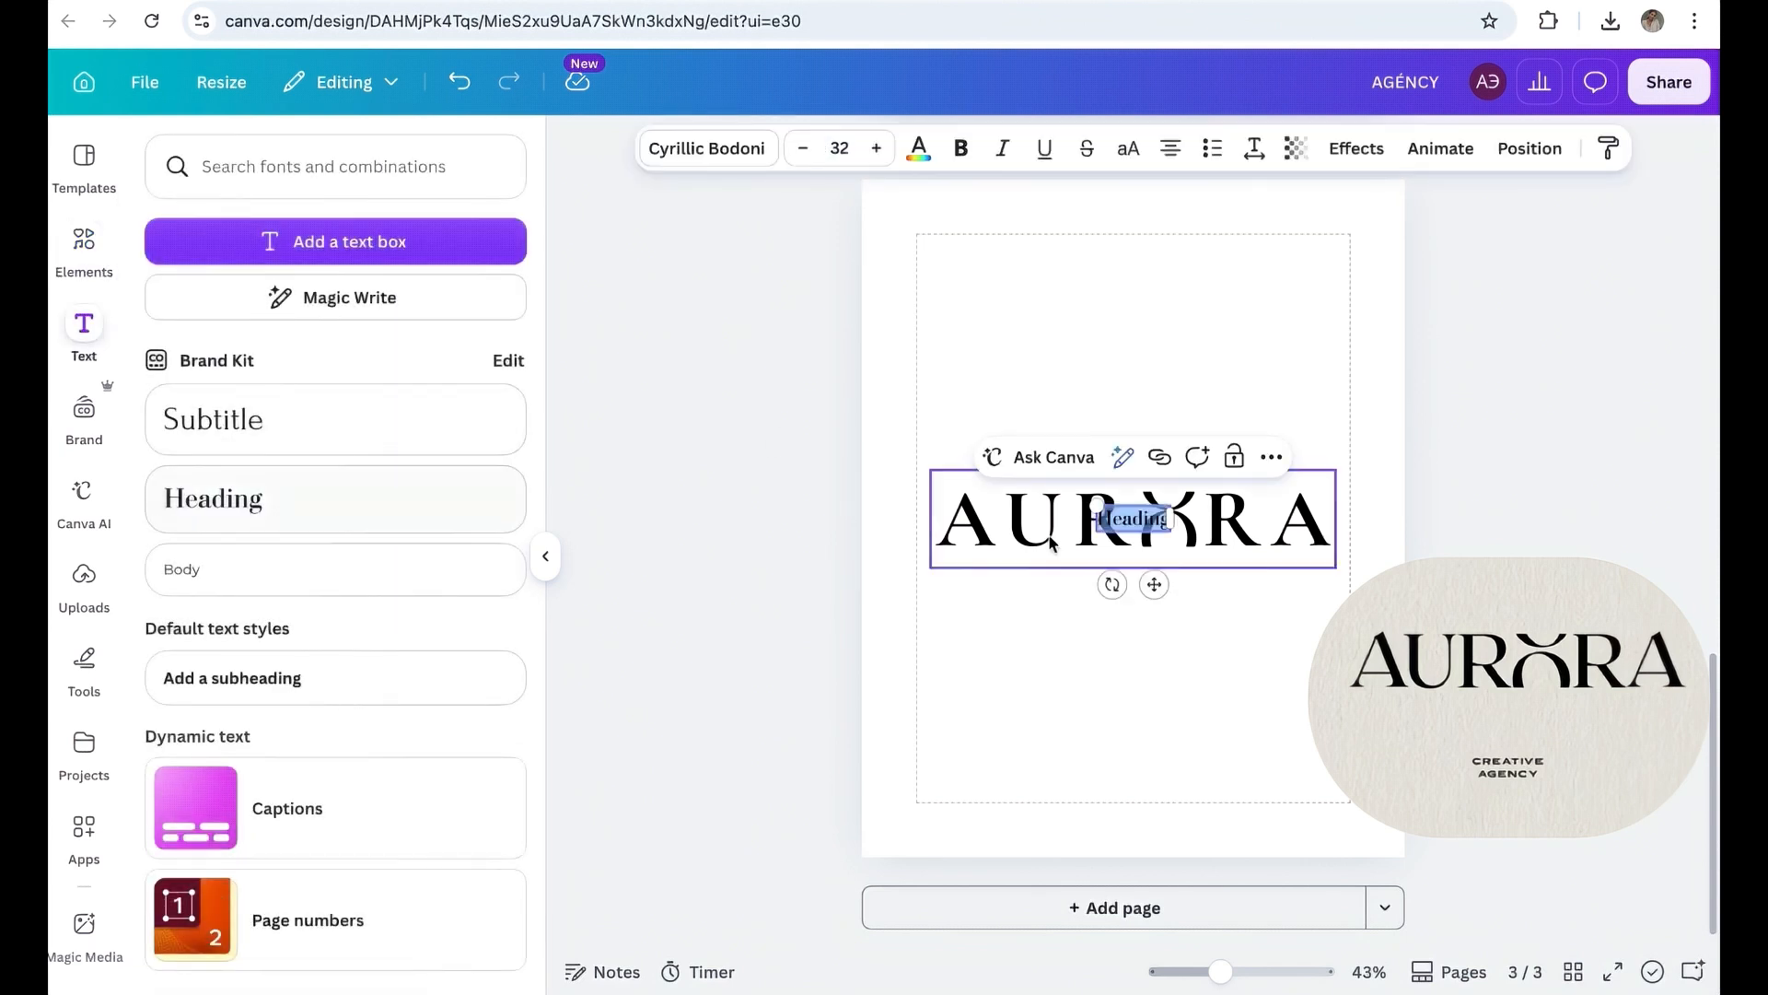
pyautogui.write('cre')
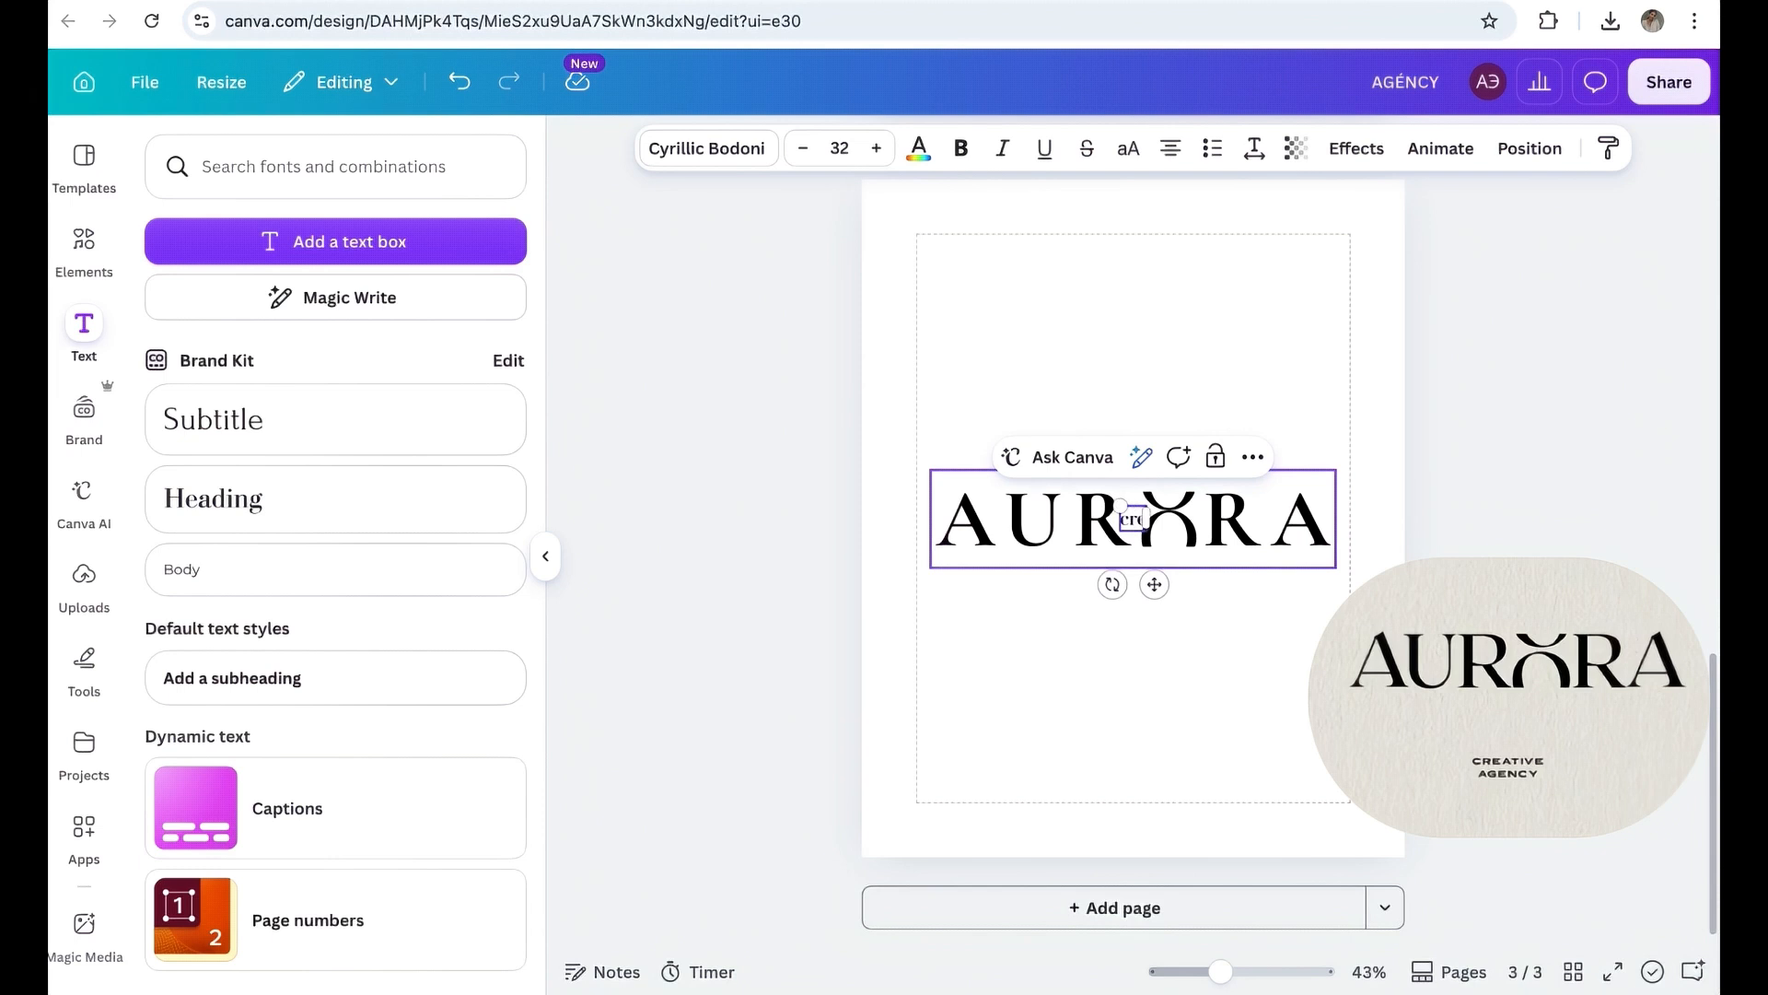
pyautogui.press('BackSpace')
pyautogui.press('BackSpace')
pyautogui.press('BackSpace')
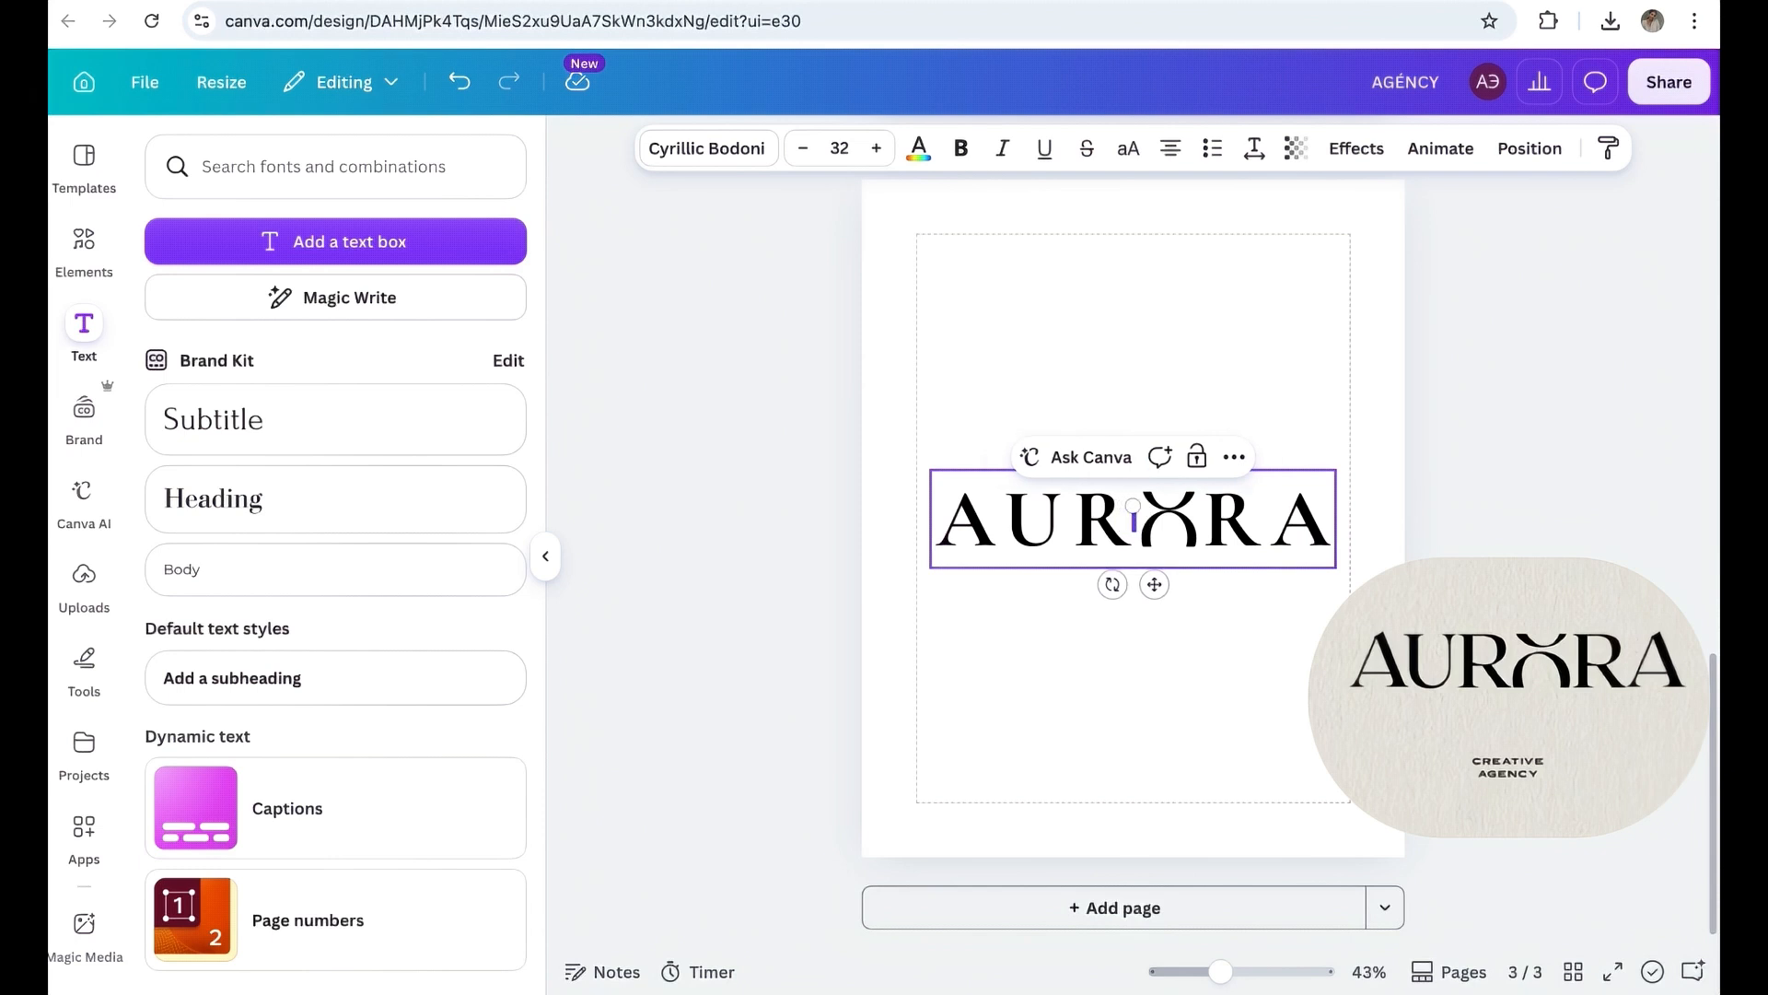
pyautogui.write('CREATIVE')
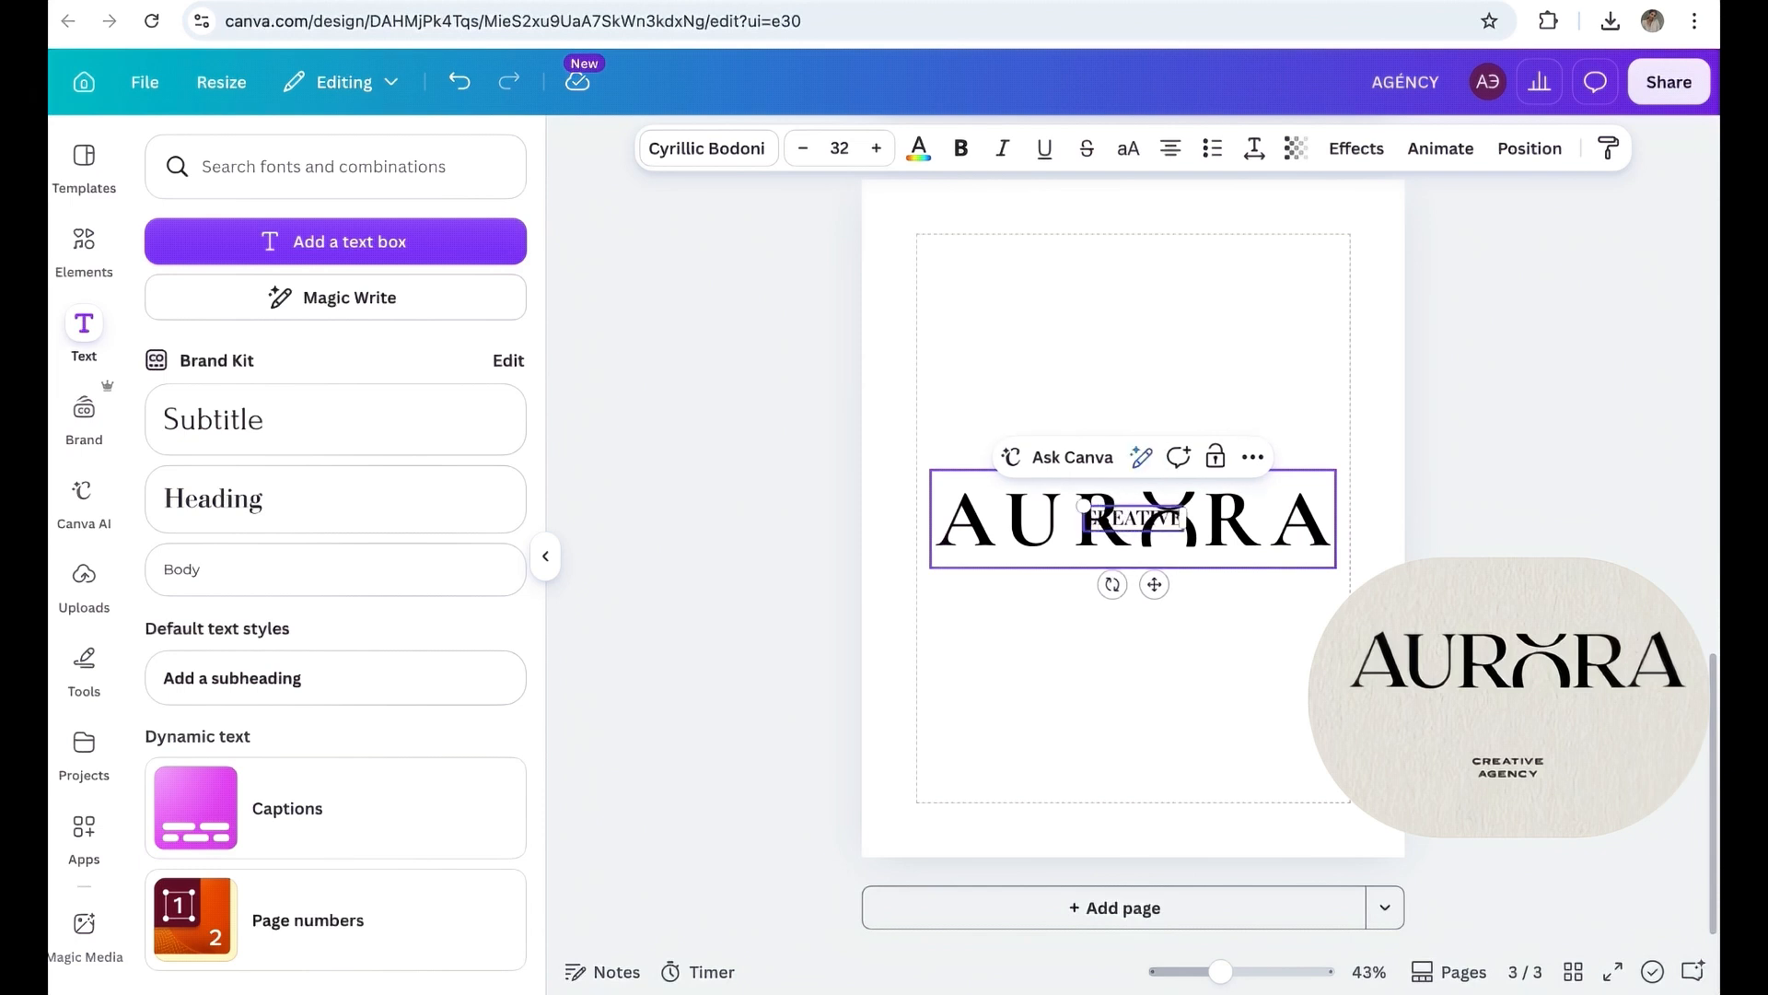
pyautogui.press('Return')
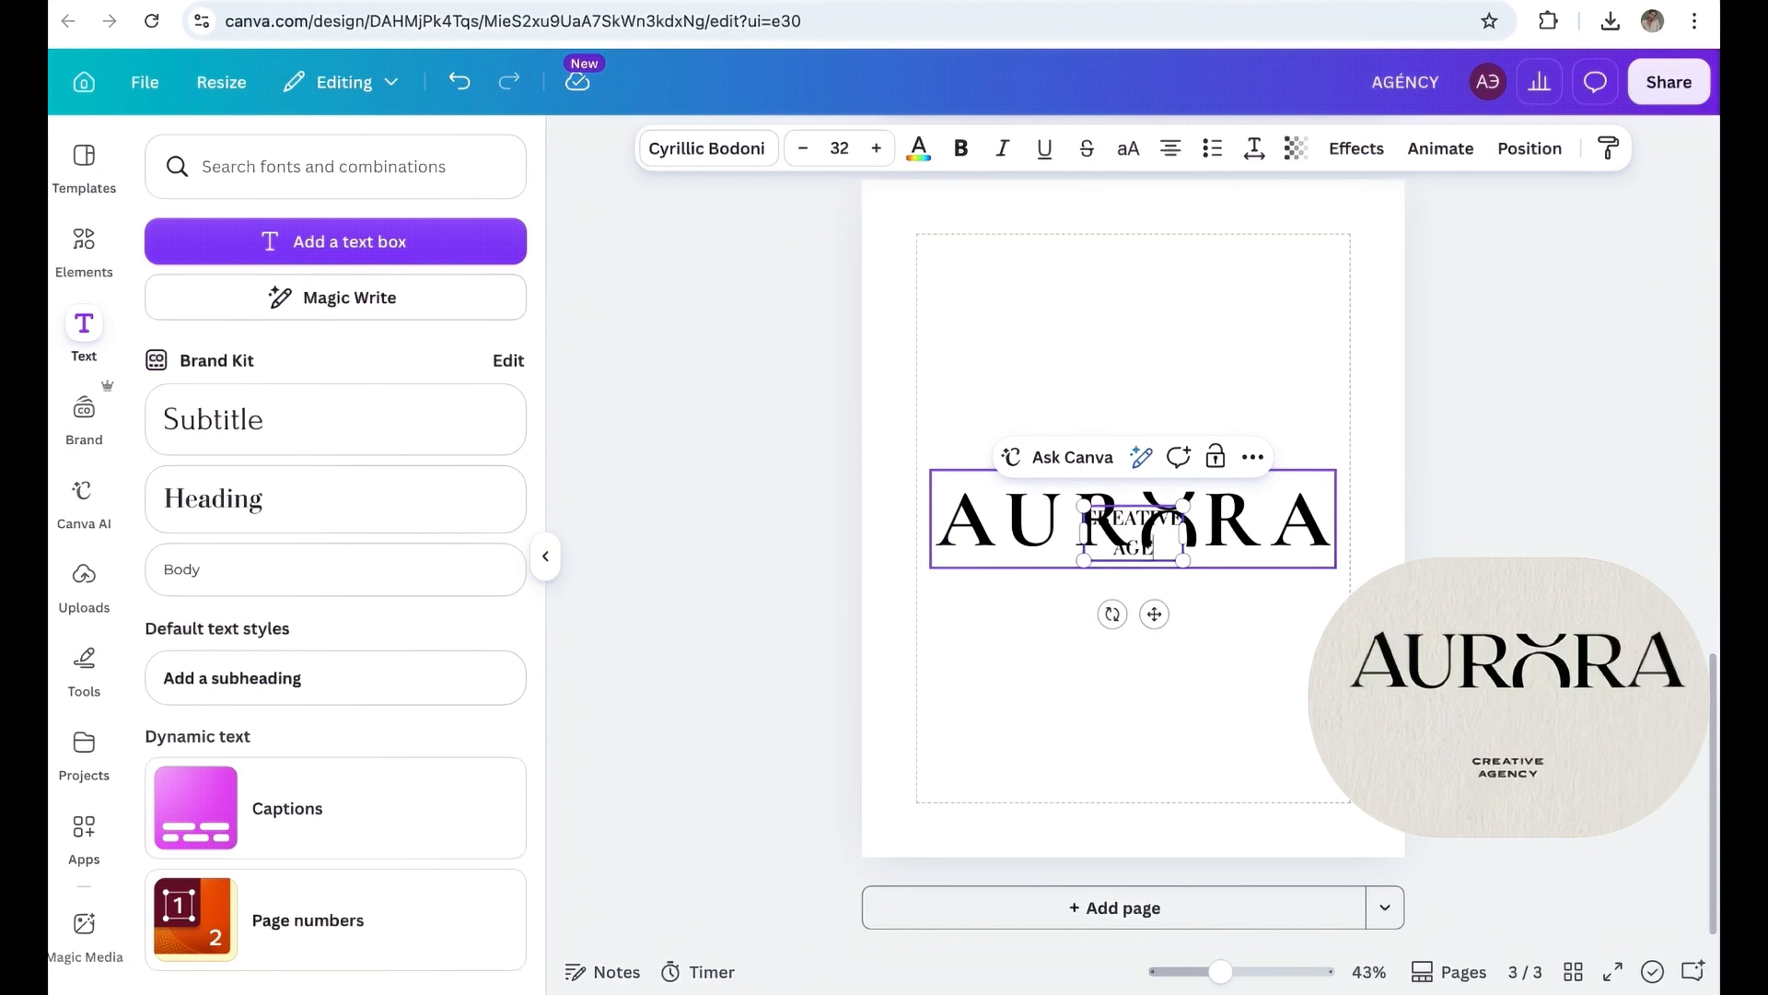
pyautogui.write('AGENCY')
# Set the CREATIVE AGENCY text to the Montserrat font and place it below AURORA.
pyautogui.click(706, 148)
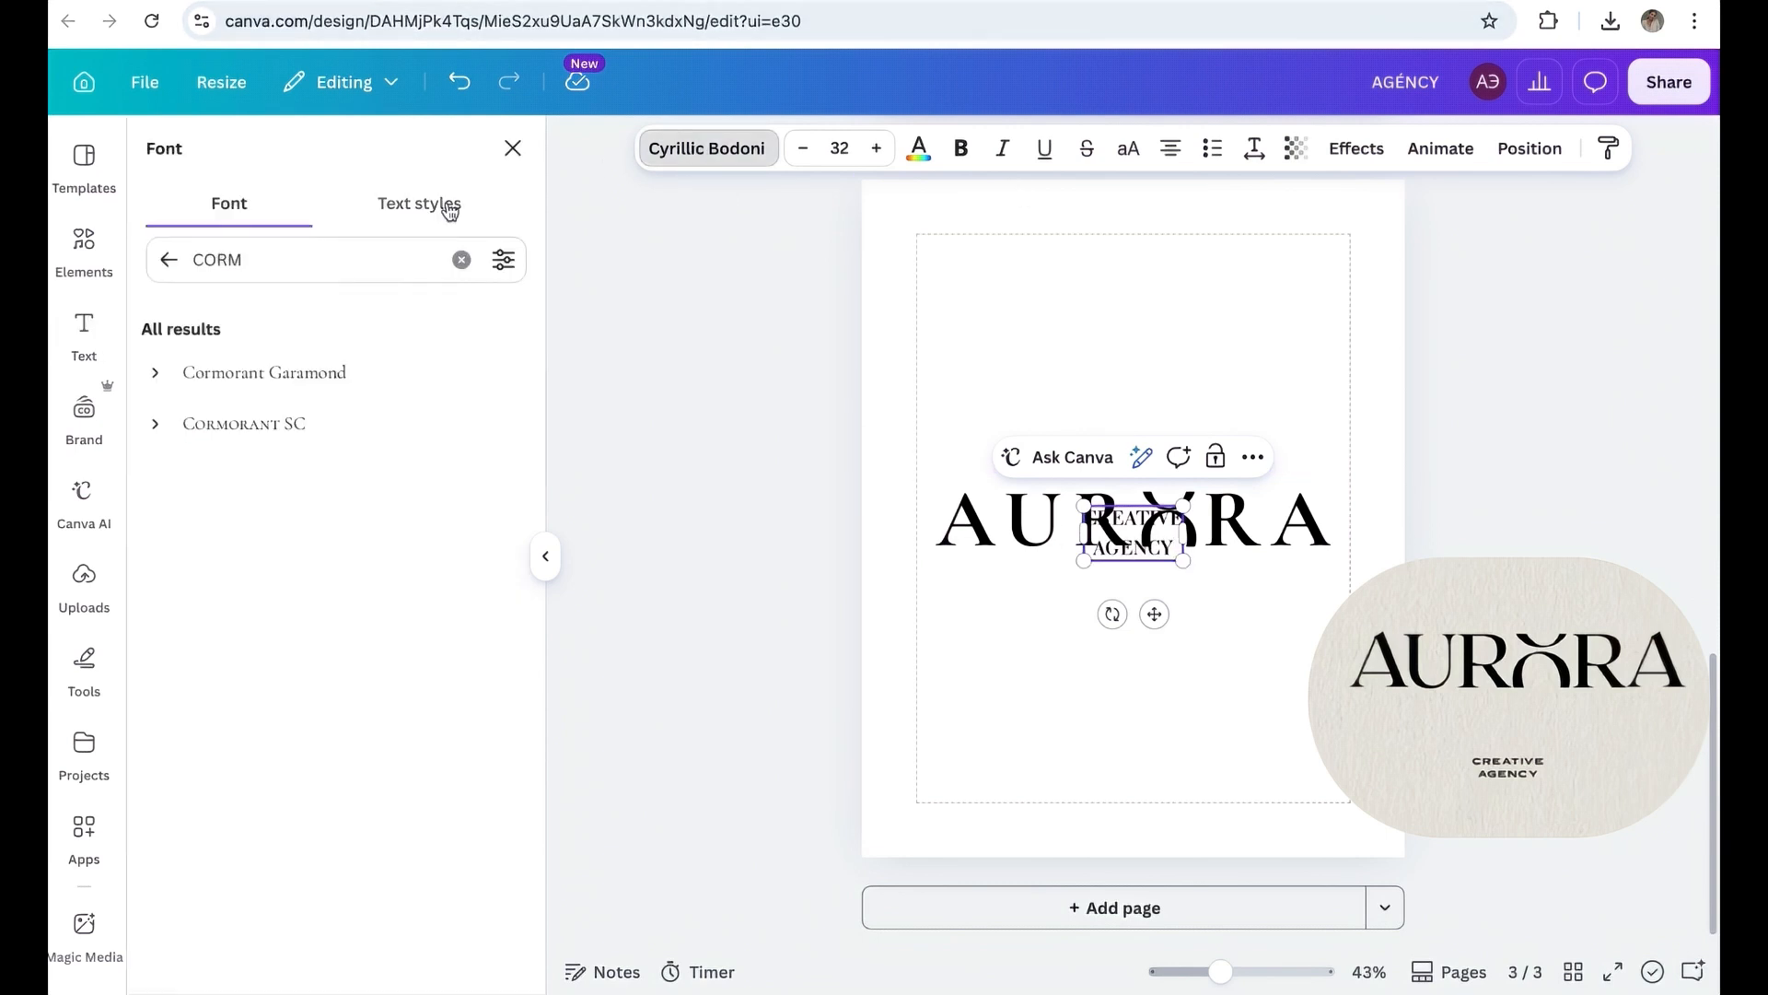
pyautogui.click(455, 260)
pyautogui.write('MO')
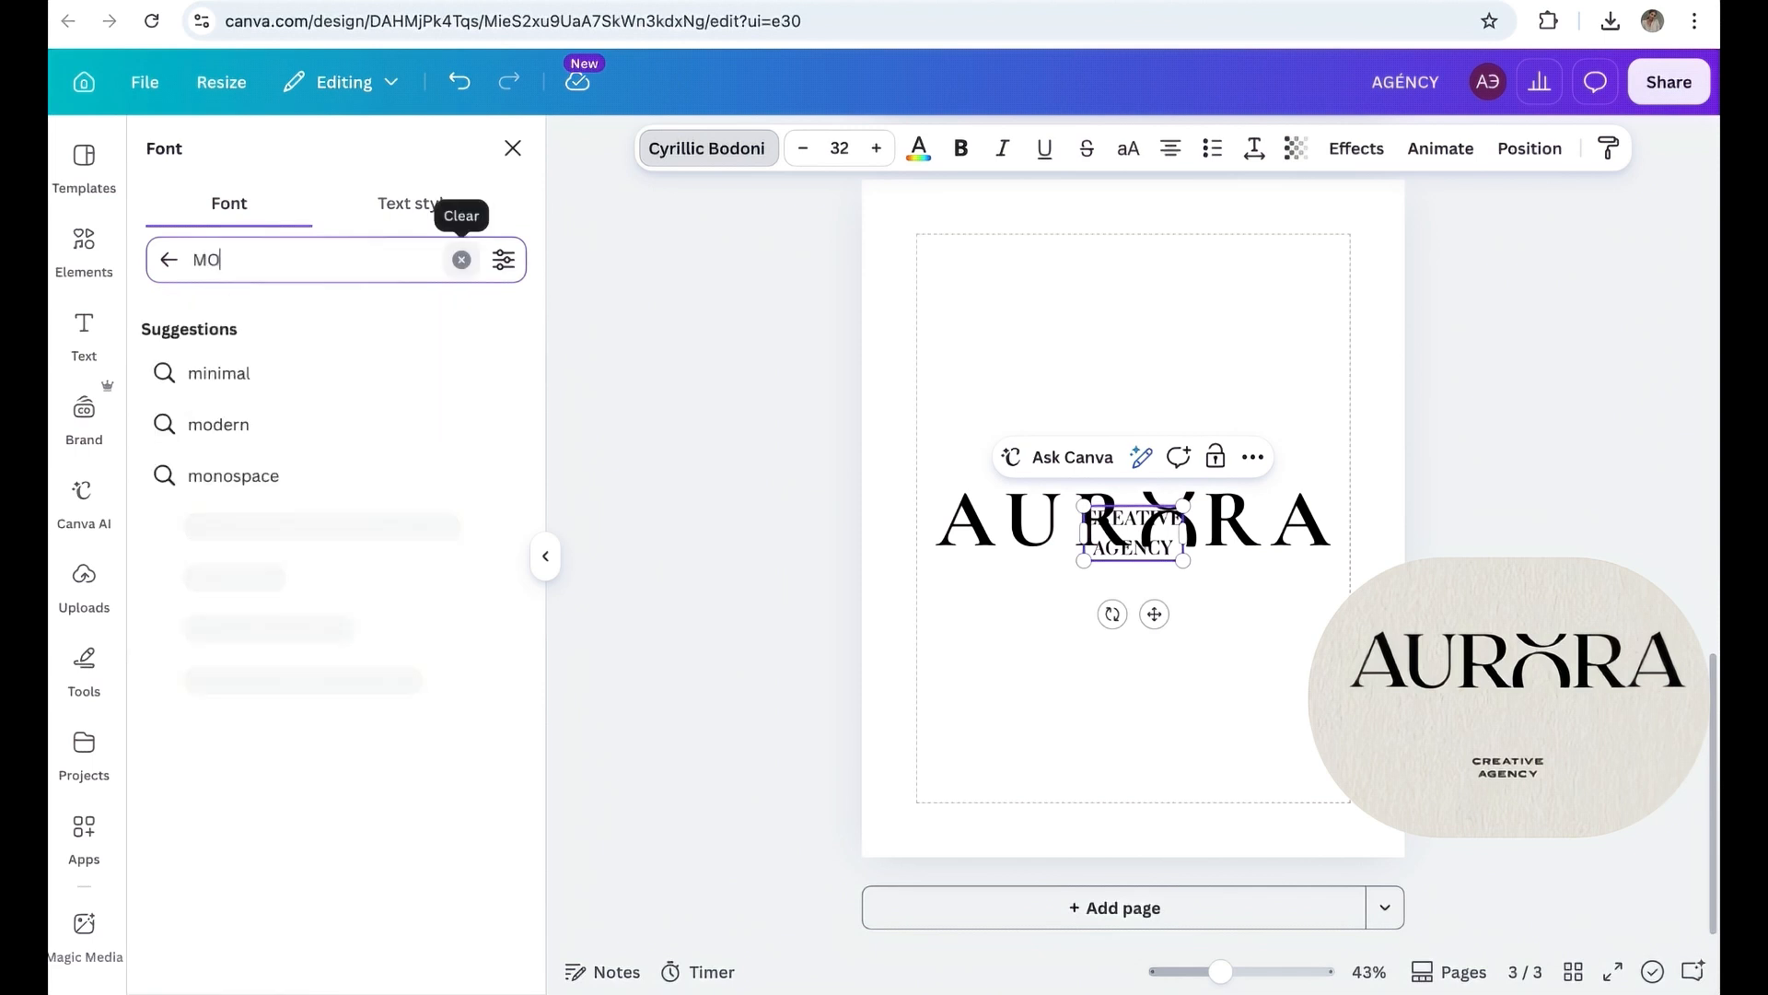
pyautogui.write('NT')
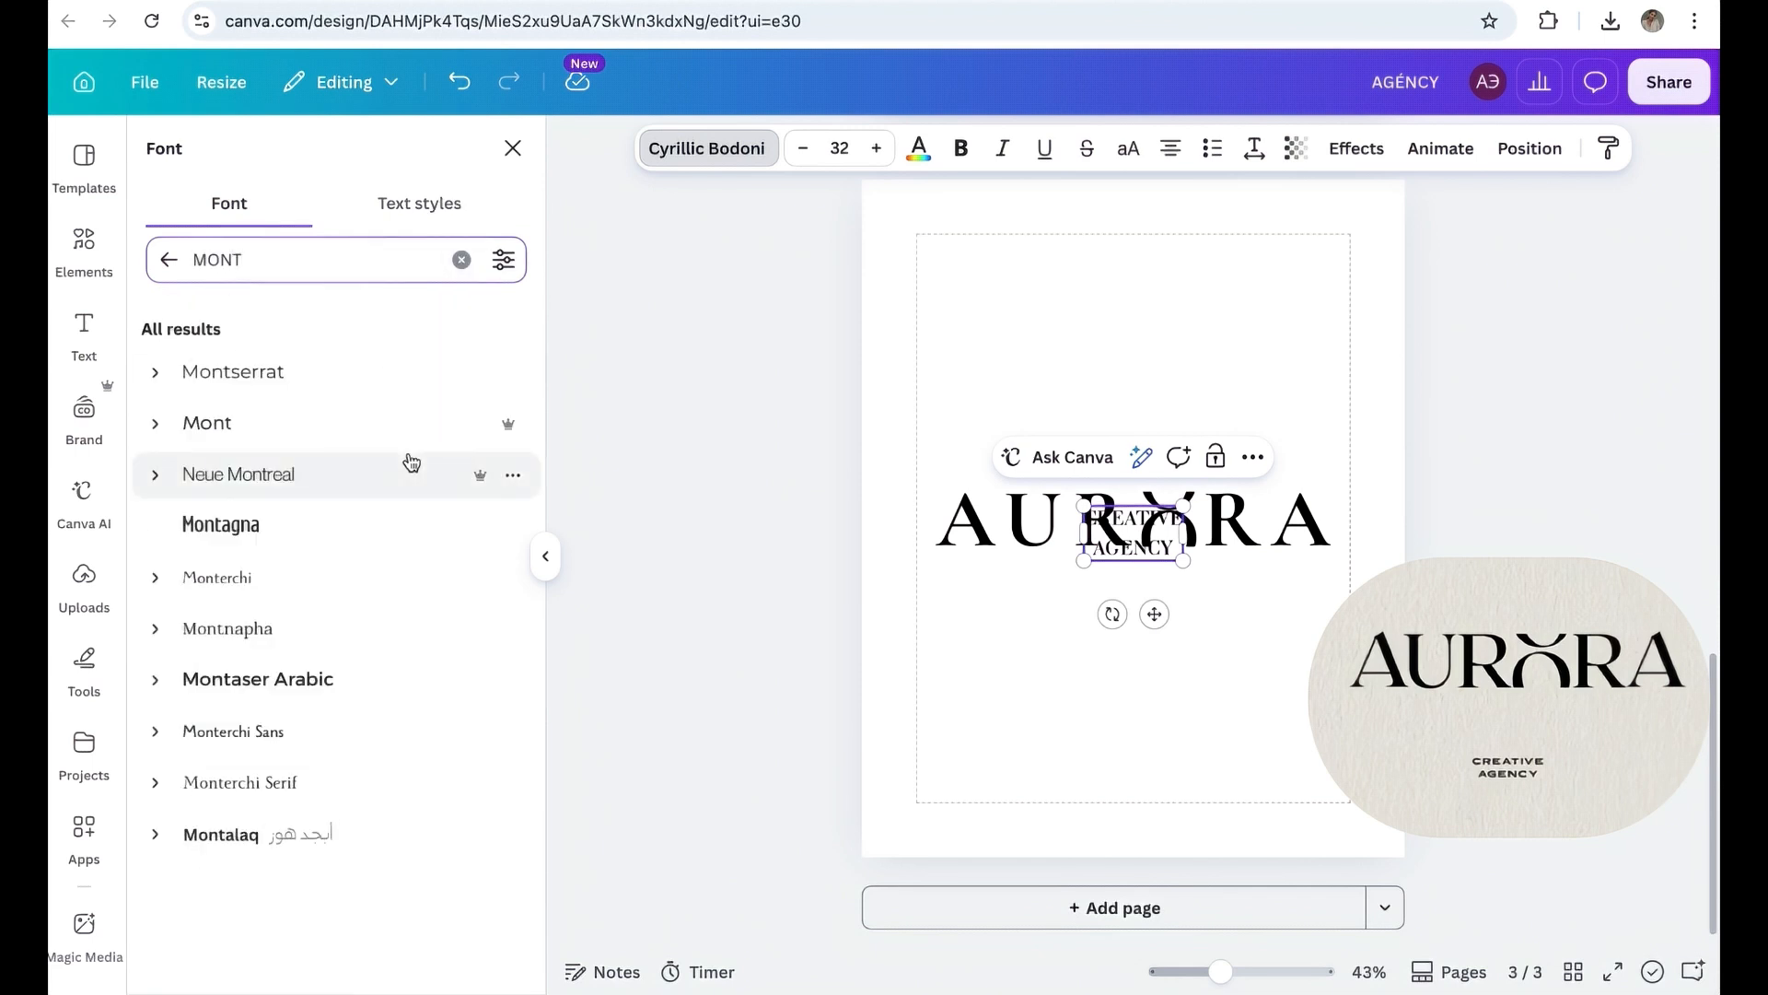
pyautogui.click(321, 377)
# Try a letter spacing of 276 on the word CREATIVE and undo it.
pyautogui.click(1254, 148)
pyautogui.moveTo(1167, 244); pyautogui.dragTo(1218, 247)
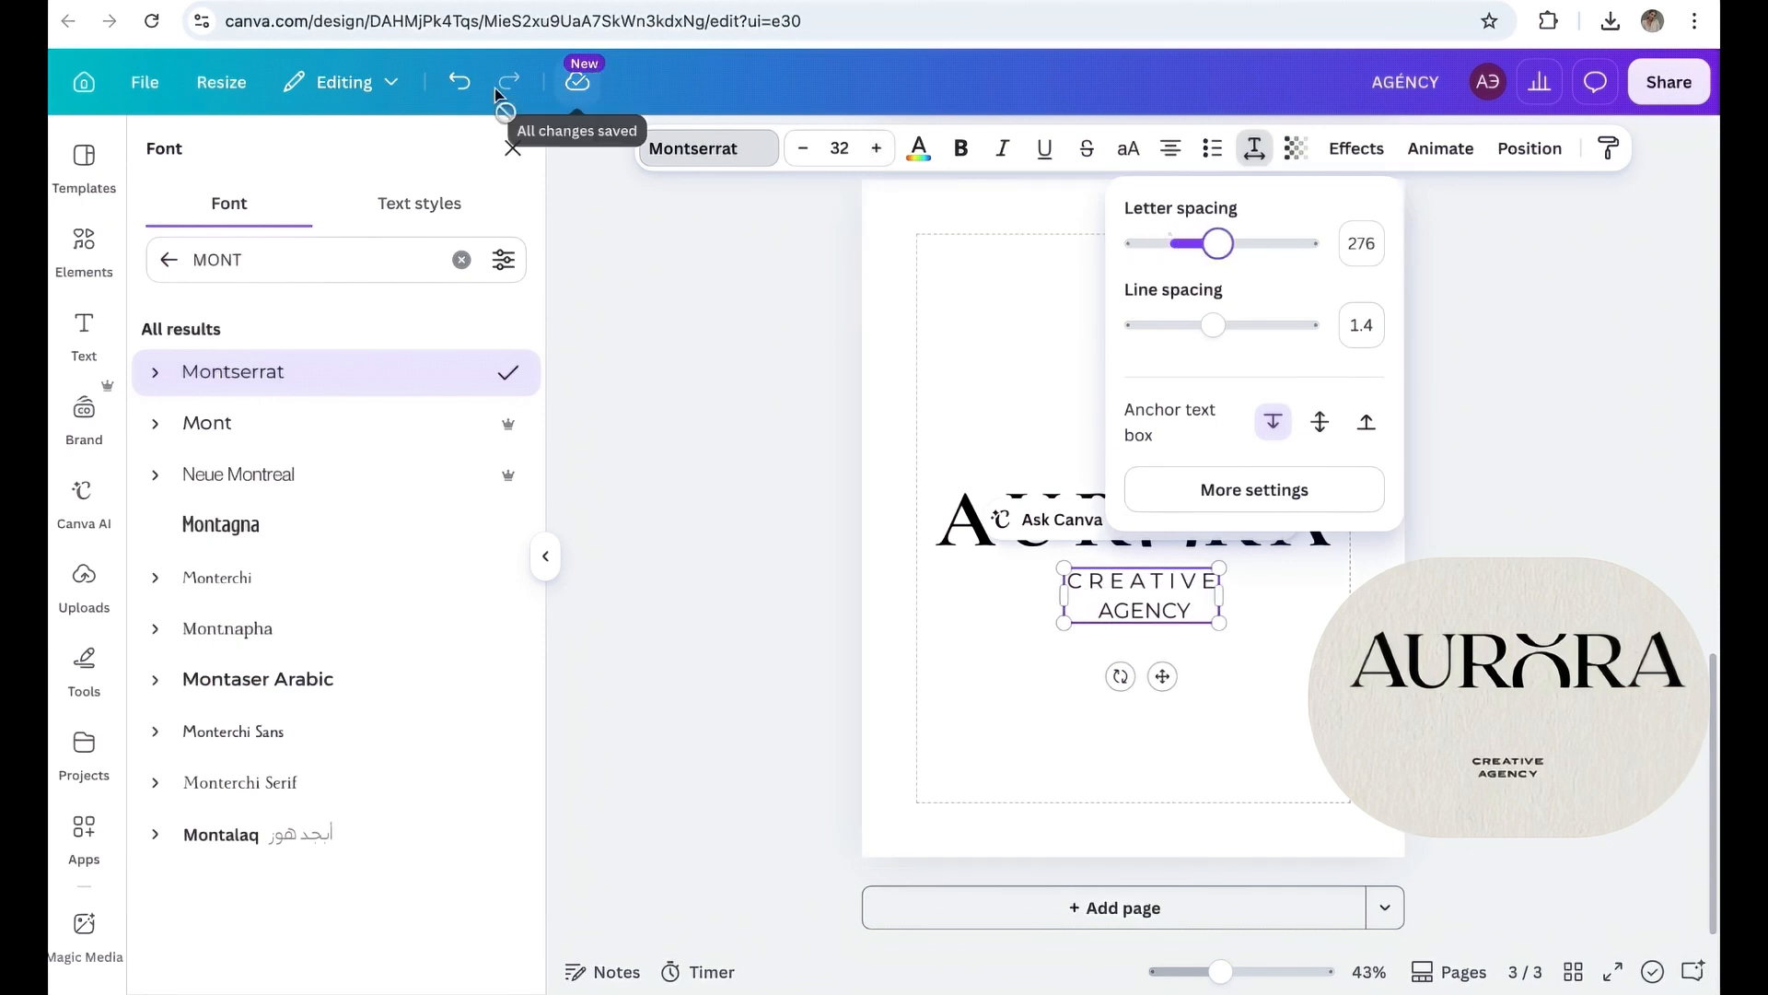
pyautogui.click(458, 82)
pyautogui.doubleClick(1136, 611)
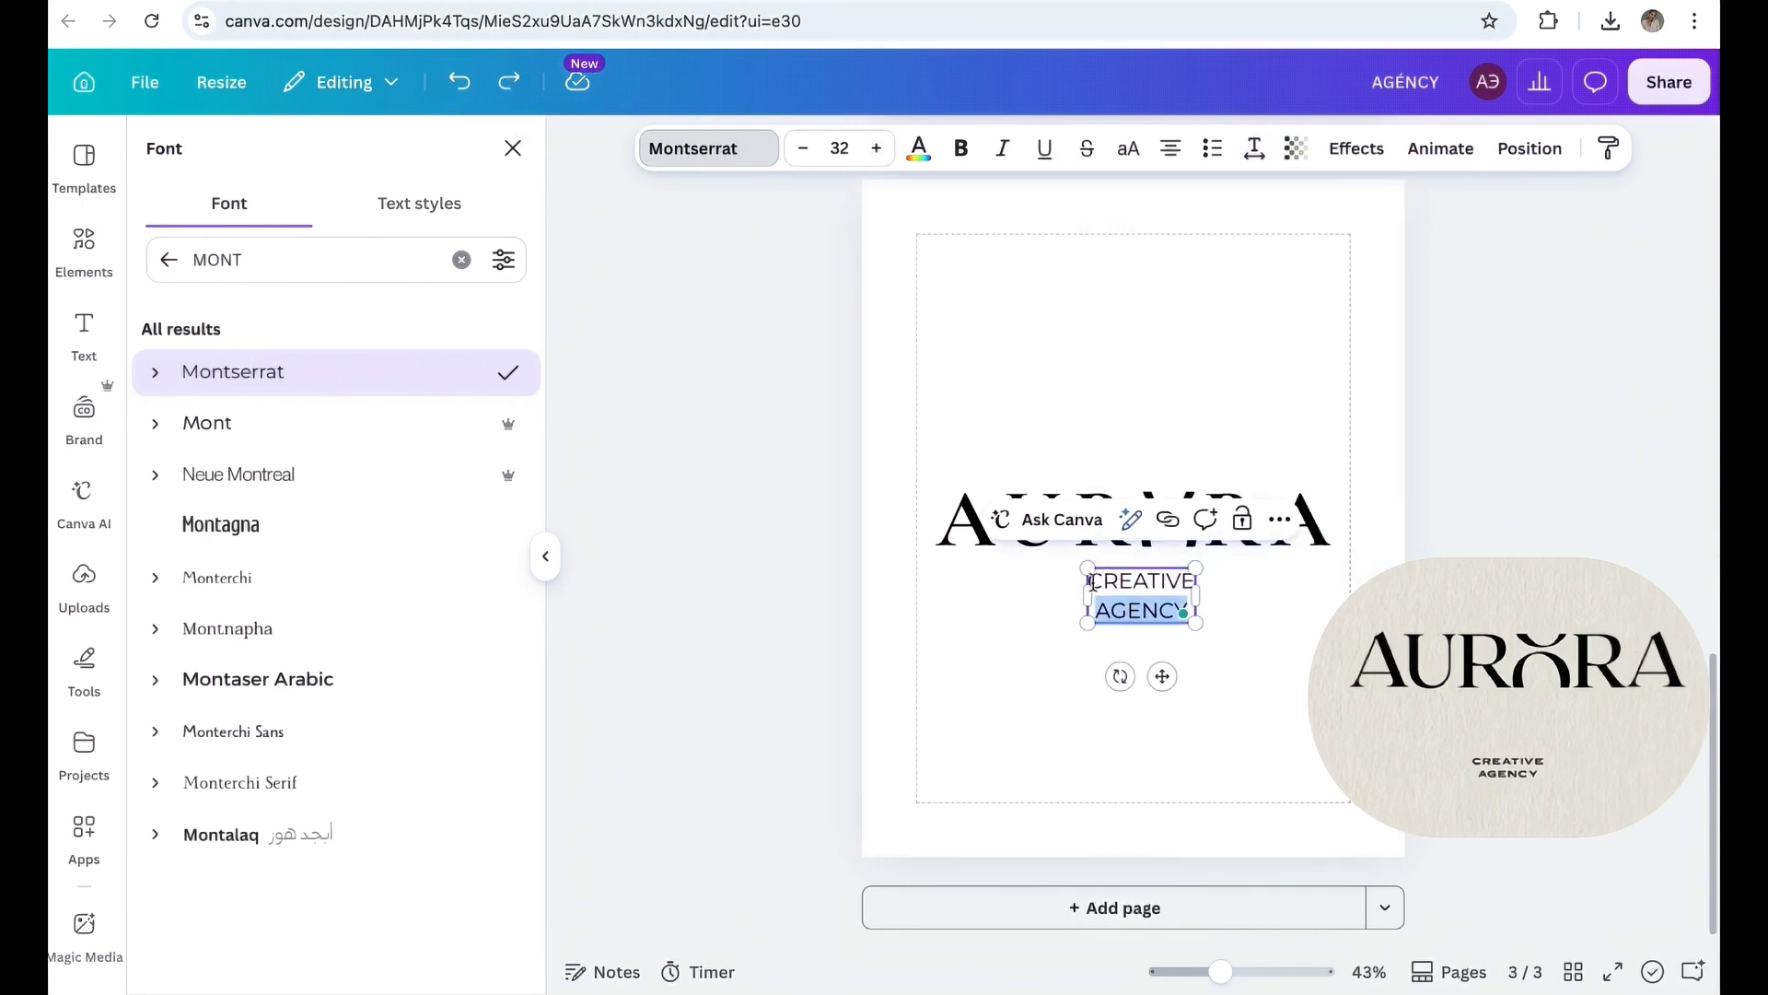
# Enlarge the Yogita text on page 4 to font size 156 and change its font to DM Serif Display.
pyautogui.moveTo(1162, 528); pyautogui.dragTo(1262, 578)
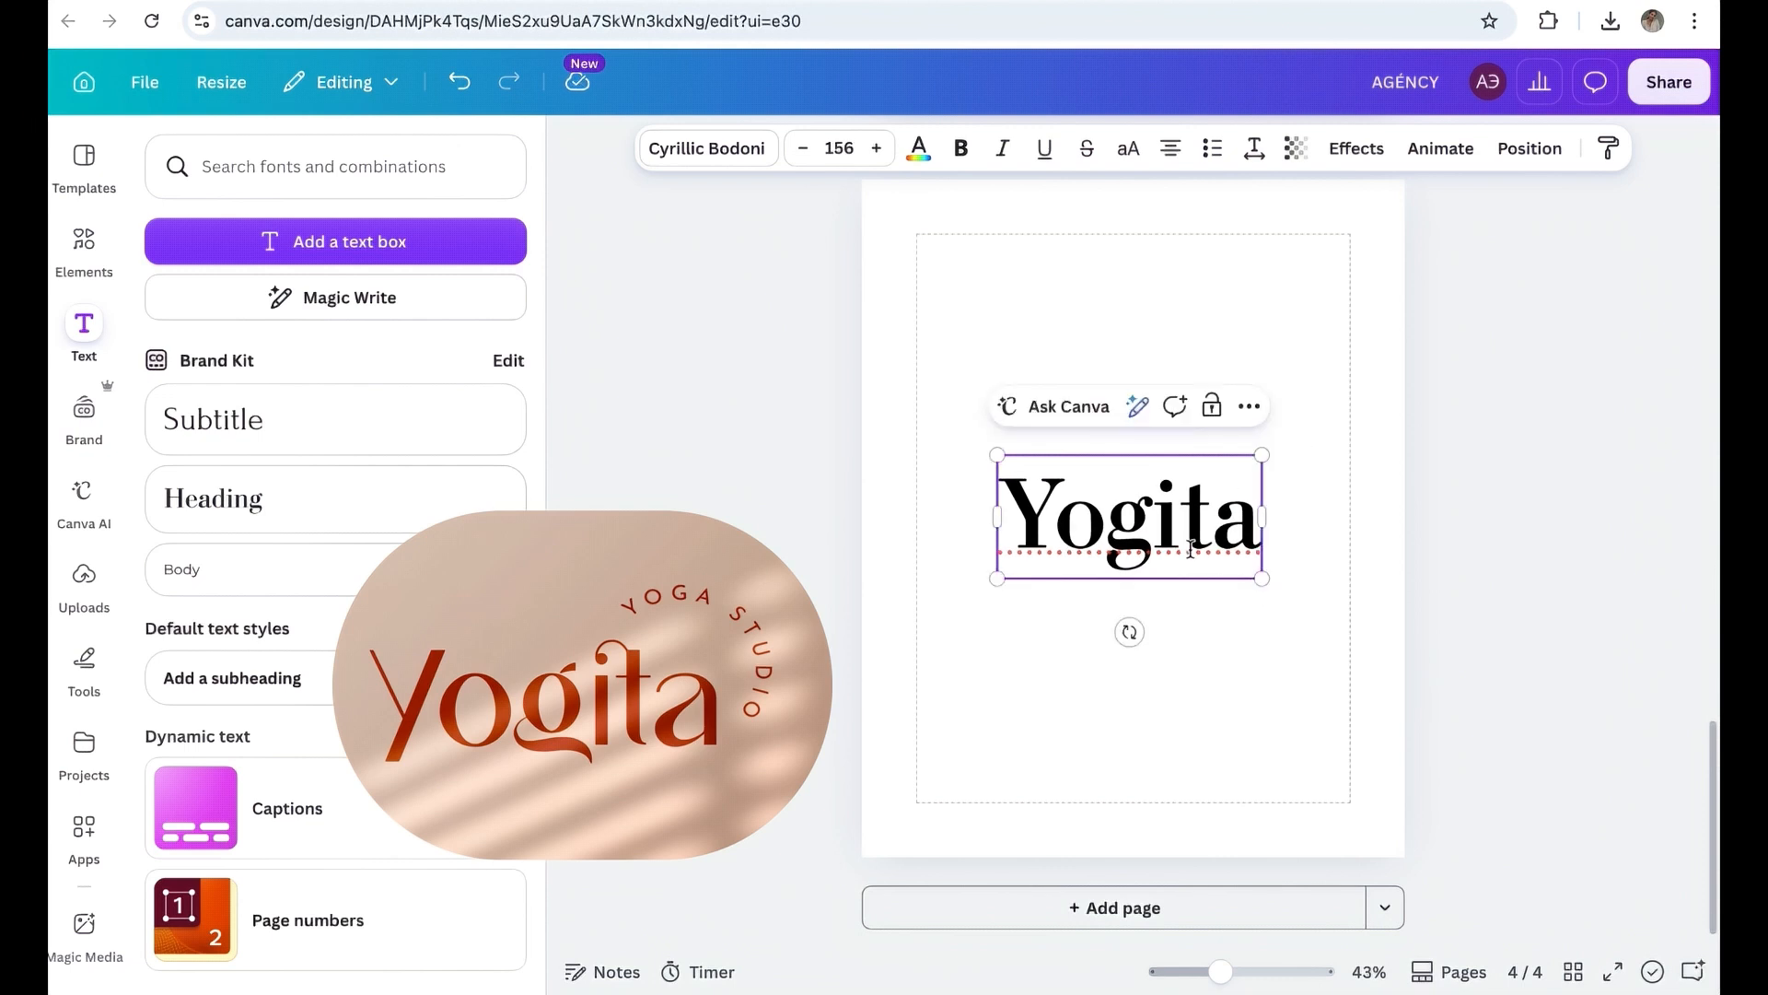
pyautogui.click(655, 154)
pyautogui.click(458, 258)
pyautogui.write('ser')
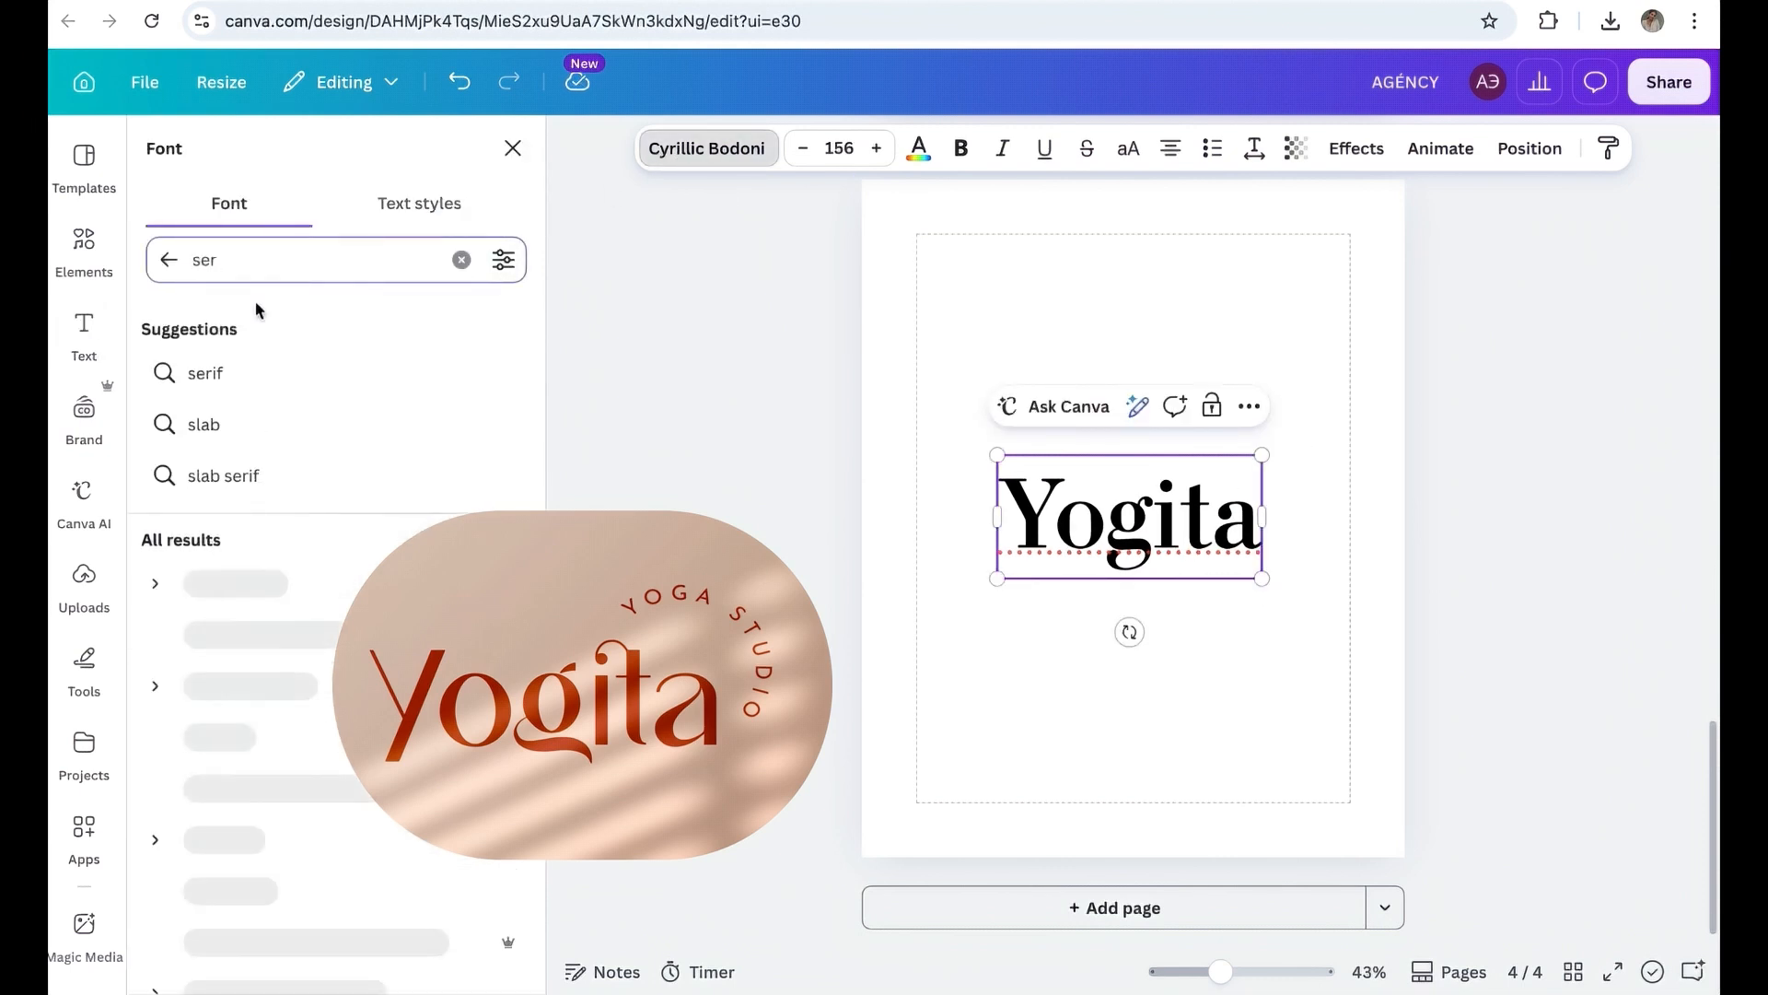
pyautogui.write('if')
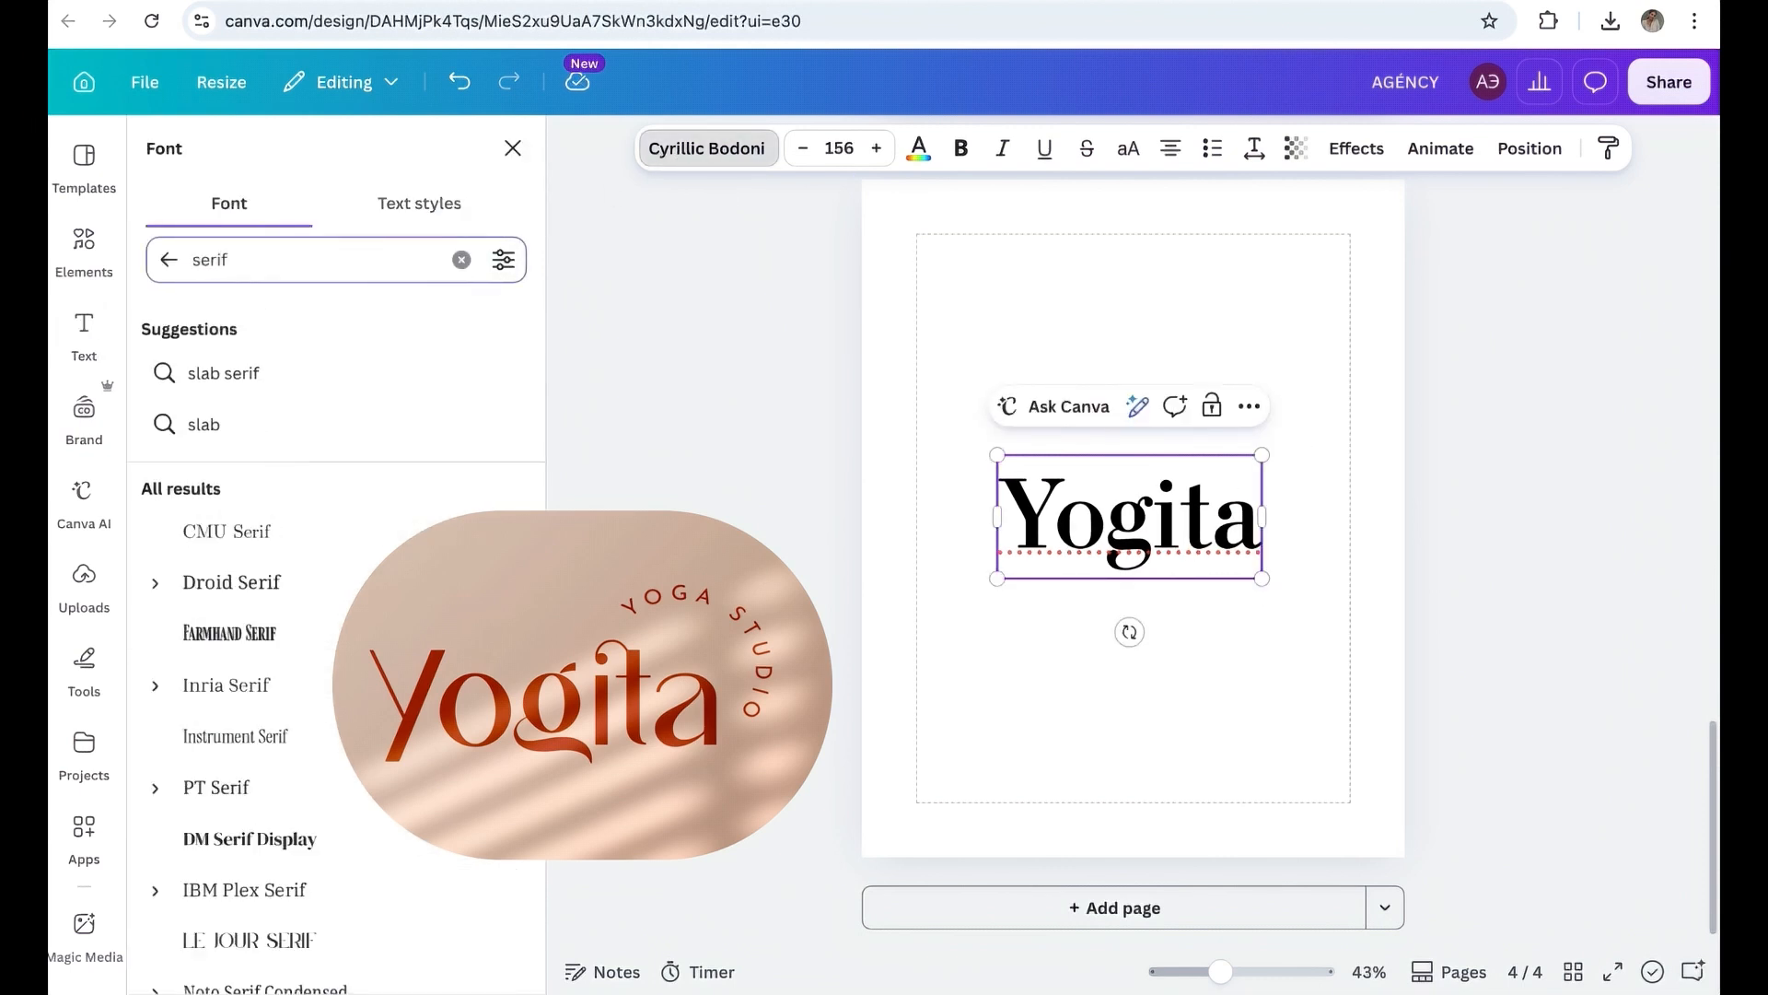
pyautogui.click(276, 838)
pyautogui.click(954, 555)
# Add the recently used quarter-circle shape, tilt it, shrink it, and position it over the lower-left part of the g in Yogita.
pyautogui.click(84, 245)
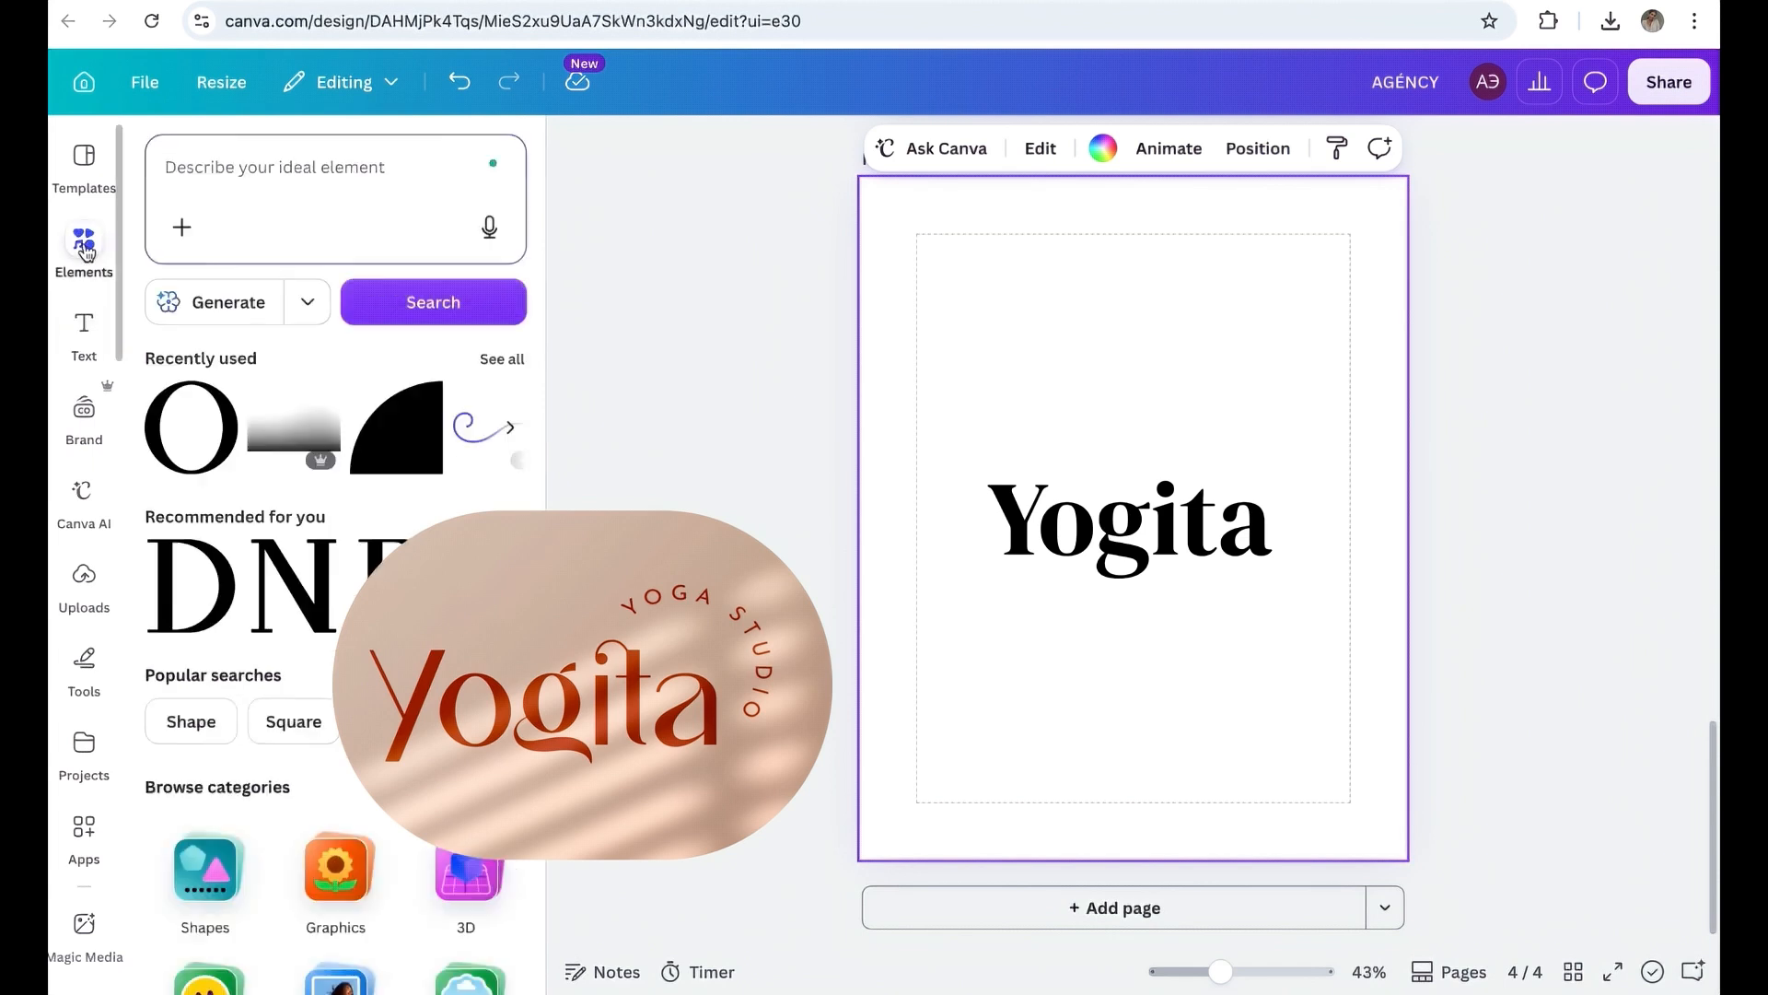
pyautogui.click(396, 427)
pyautogui.moveTo(1132, 639); pyautogui.dragTo(893, 588)
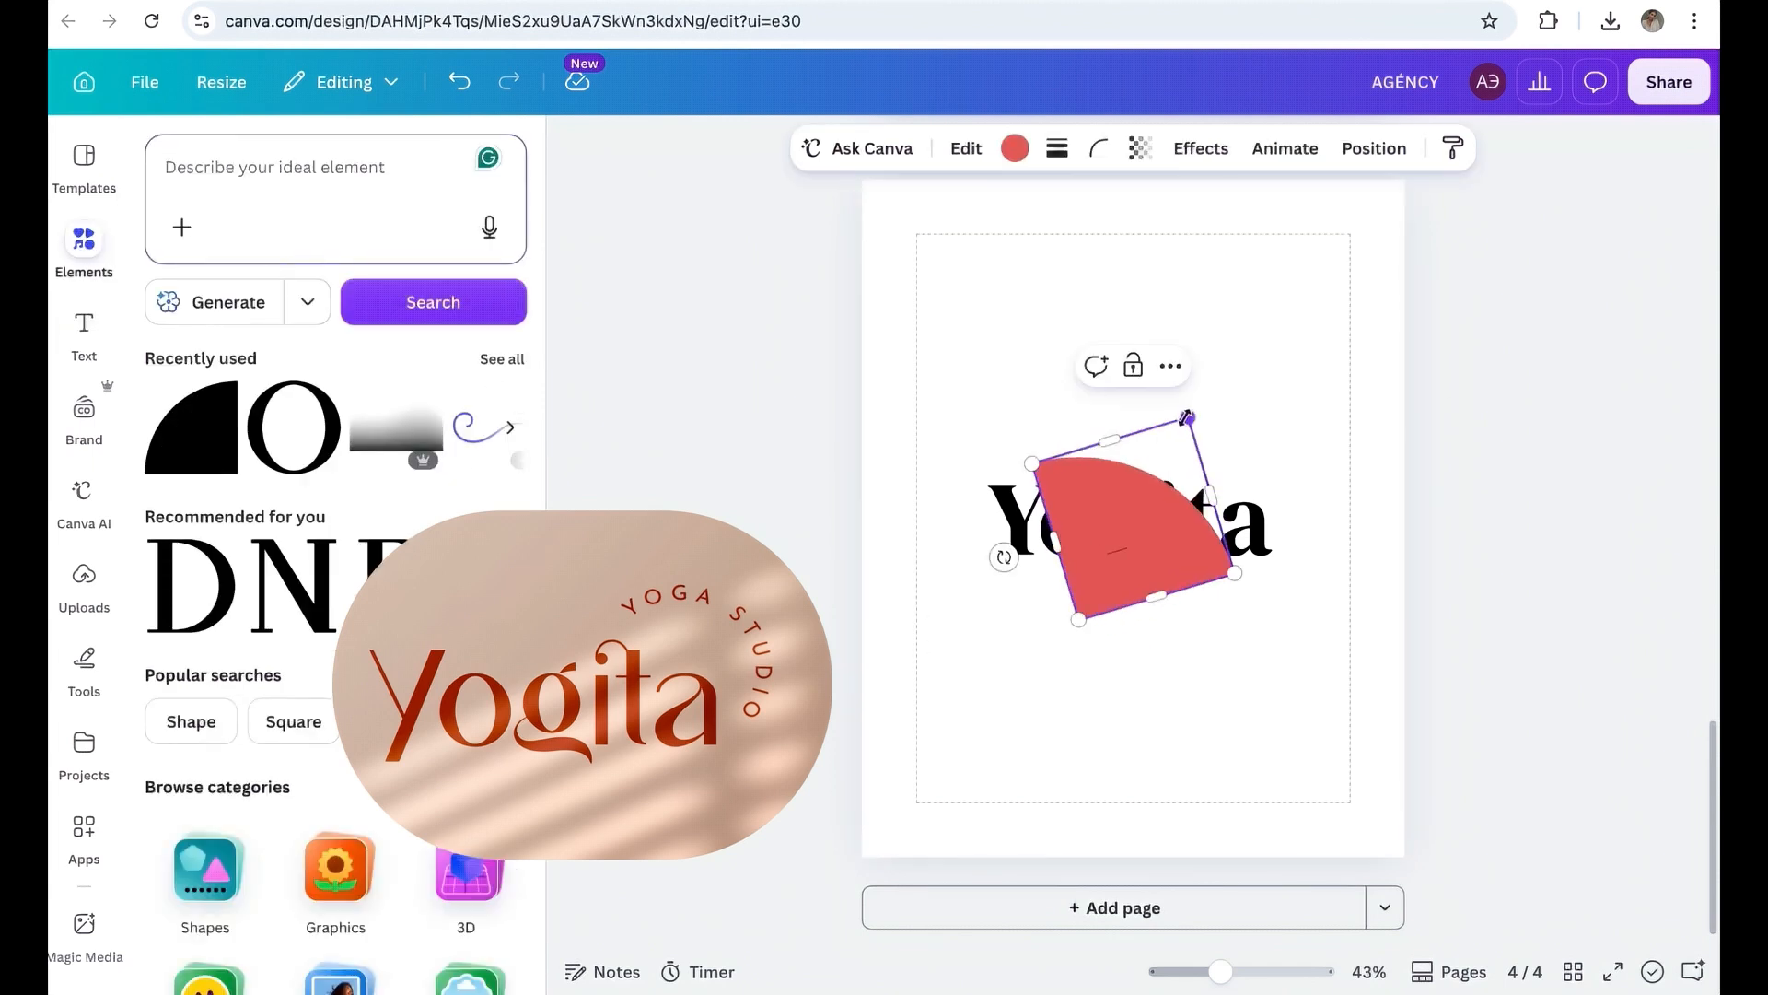
pyautogui.moveTo(1187, 417); pyautogui.dragTo(979, 458)
pyautogui.scroll(5, 1270, 665)
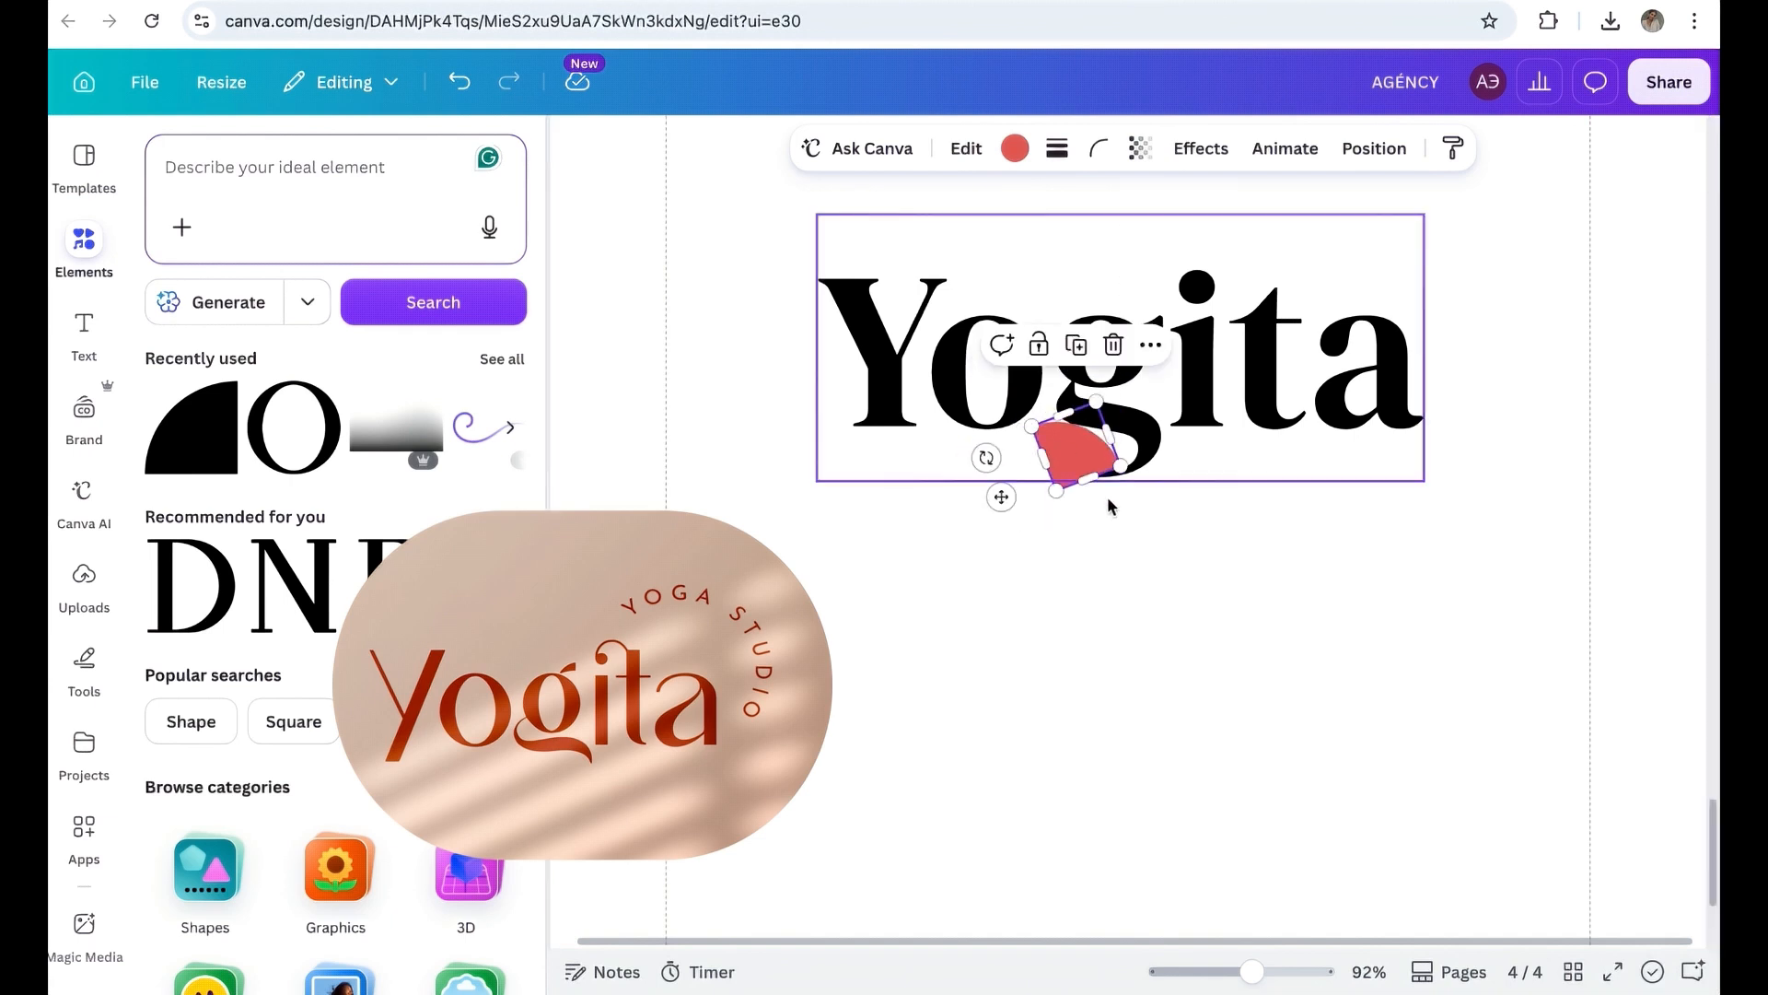
# Recolour the quarter-circle white so it masks the part of the g beneath it.
pyautogui.click(1015, 148)
pyautogui.click(224, 408)
pyautogui.click(1097, 554)
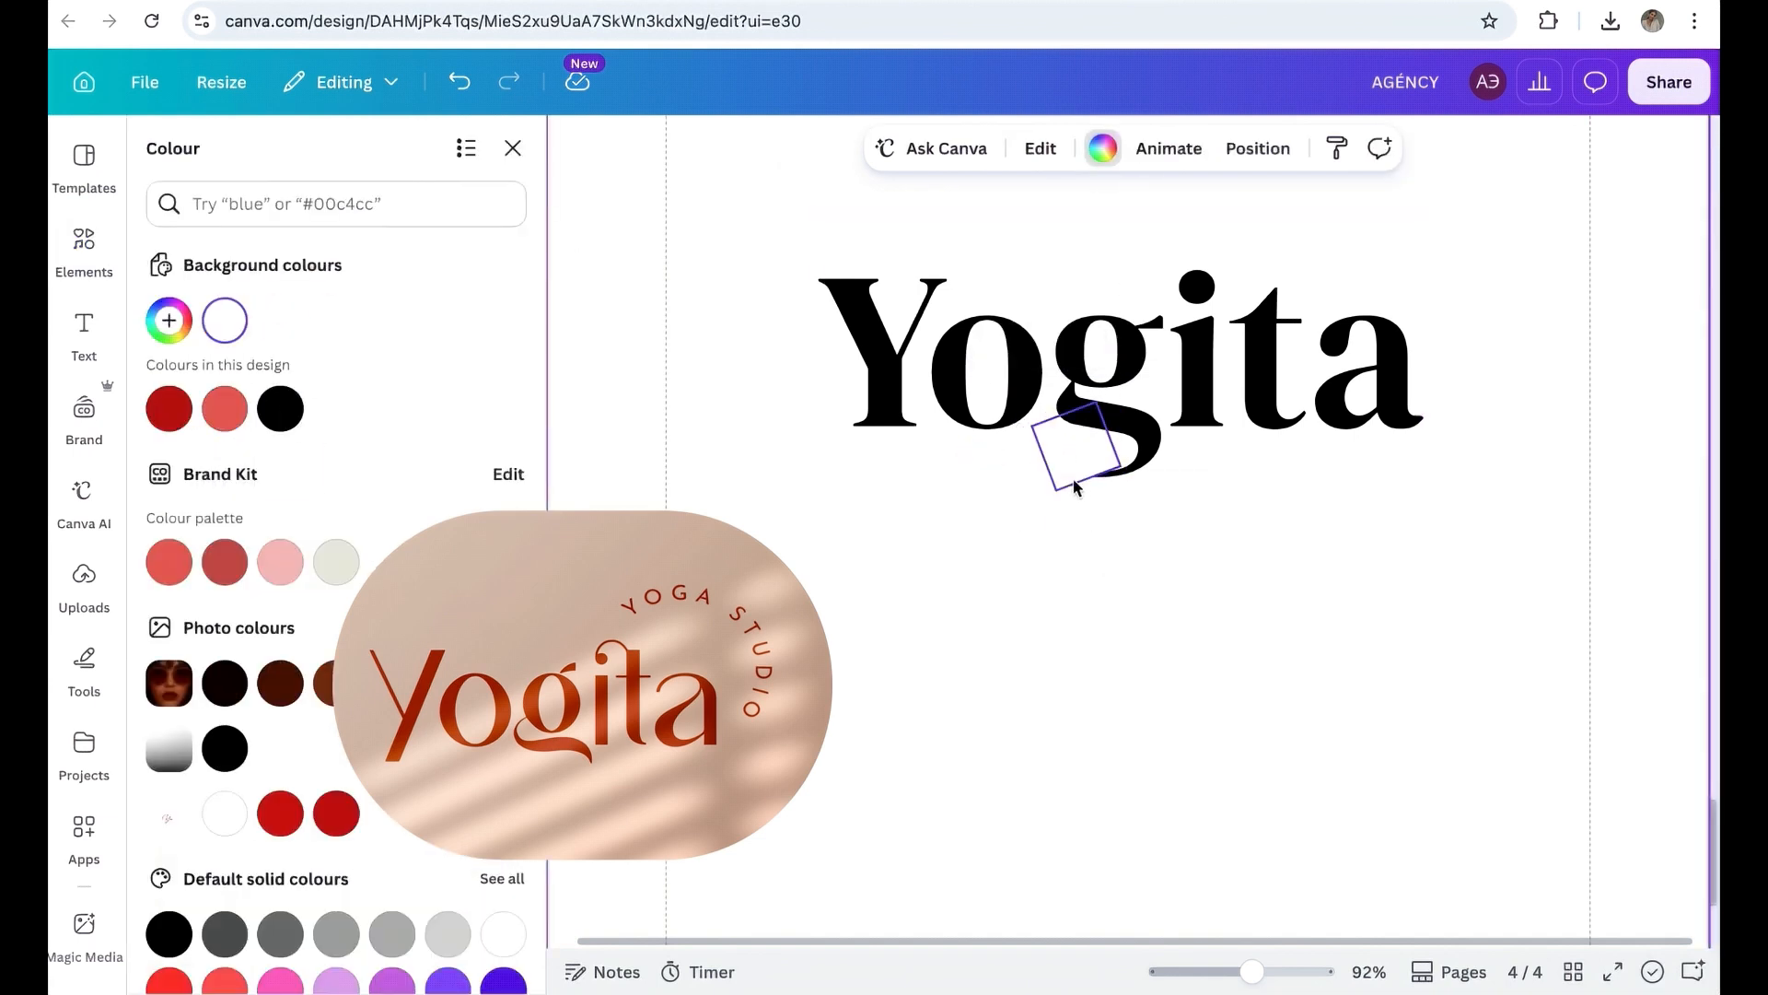
# Nudge the white quarter-circle so it cleanly masks the lower-left part of the g in Yogita.
pyautogui.click(1074, 478)
pyautogui.moveTo(980, 460); pyautogui.dragTo(975, 454)
pyautogui.click(1173, 725)
pyautogui.scroll(5, 1174, 724)
pyautogui.scroll(2, 1173, 723)
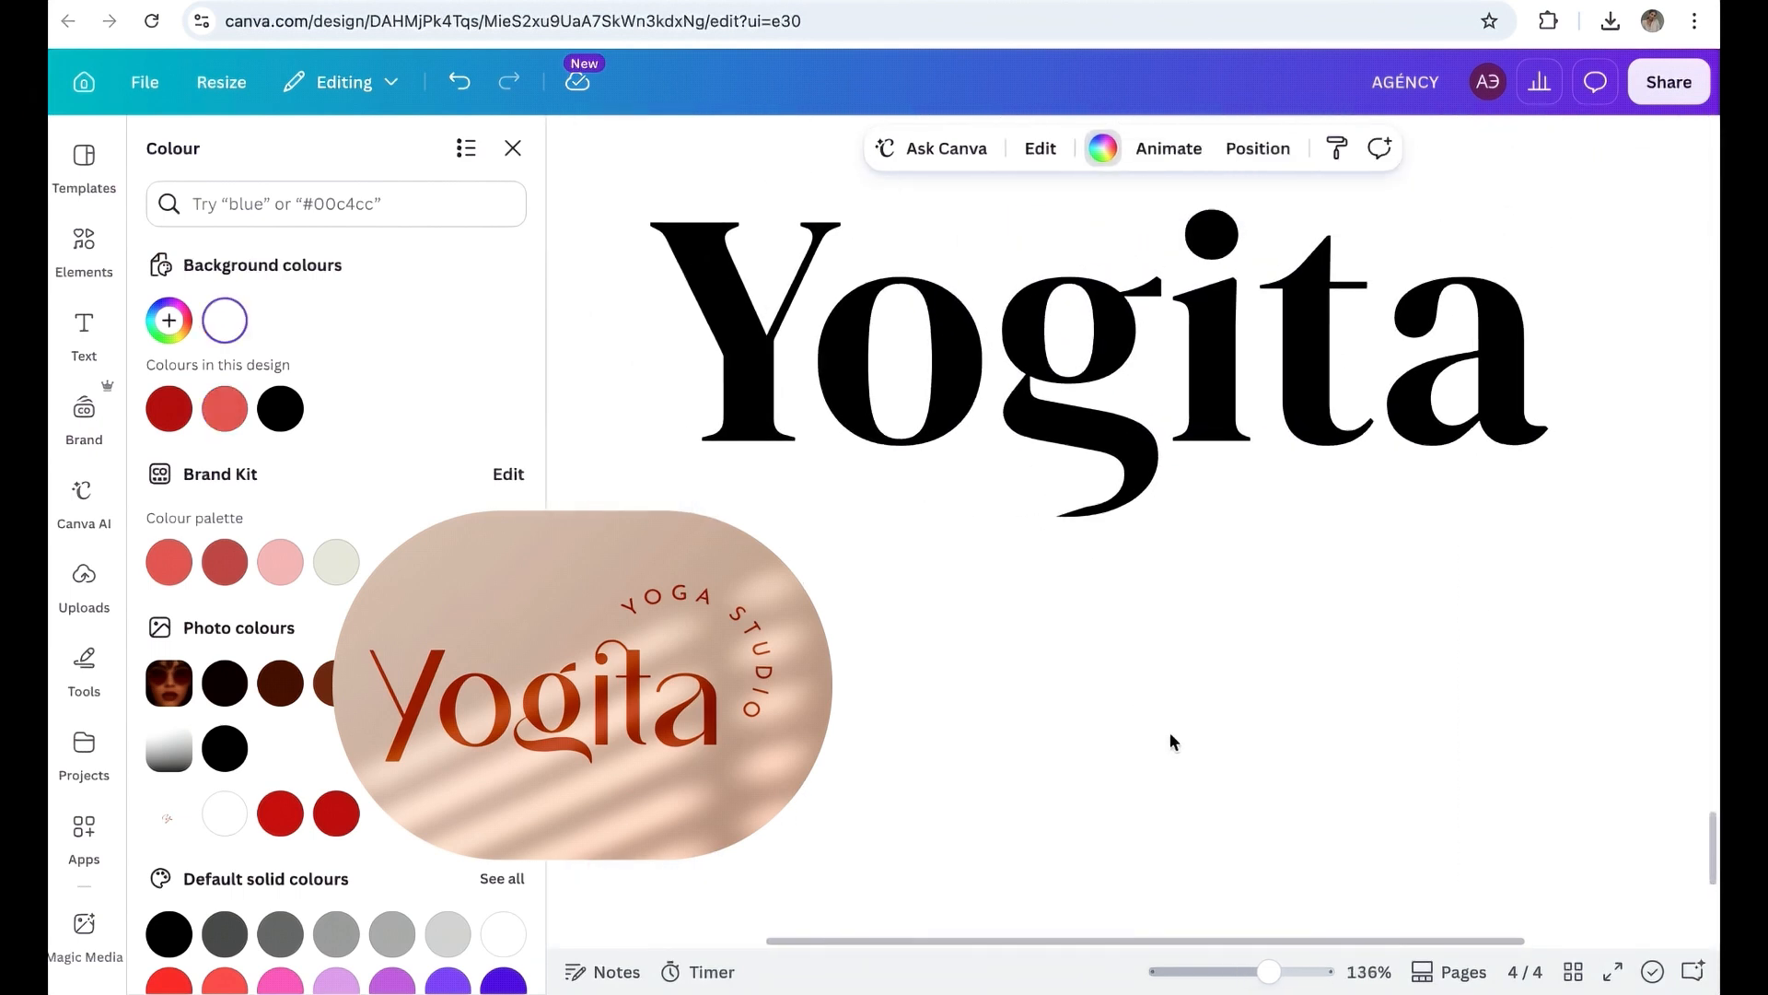
pyautogui.scroll(-4, 1171, 735)
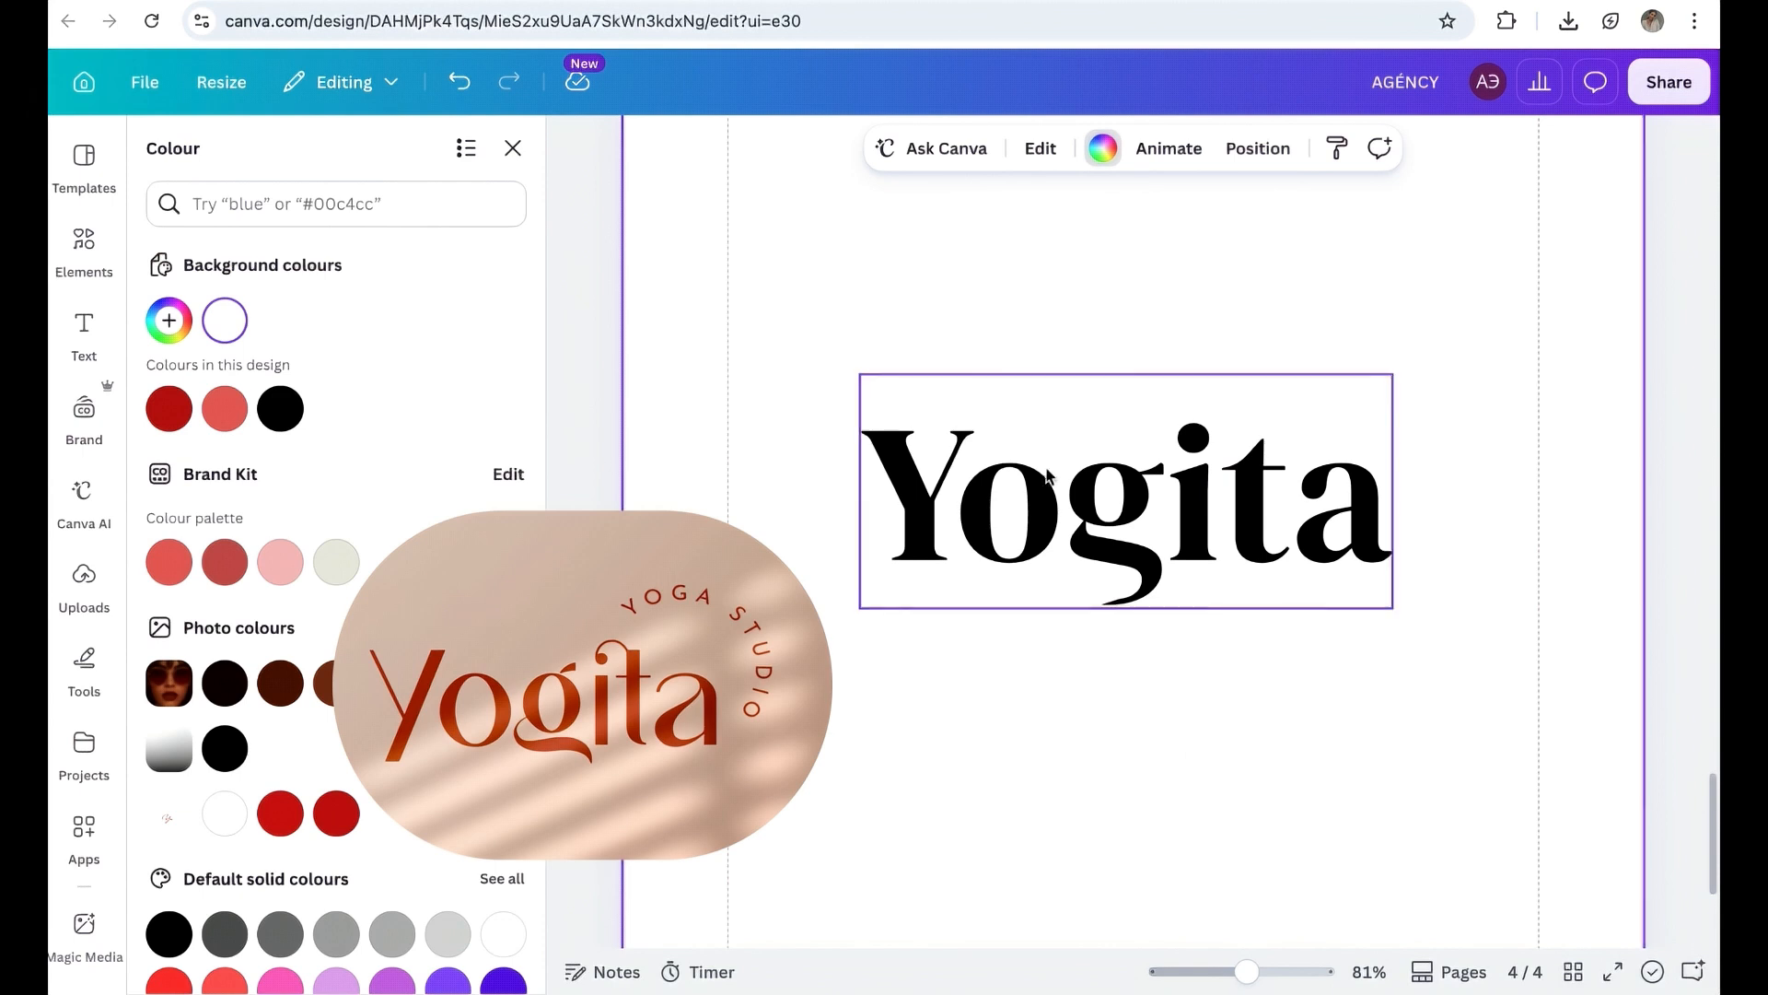
pyautogui.click(513, 148)
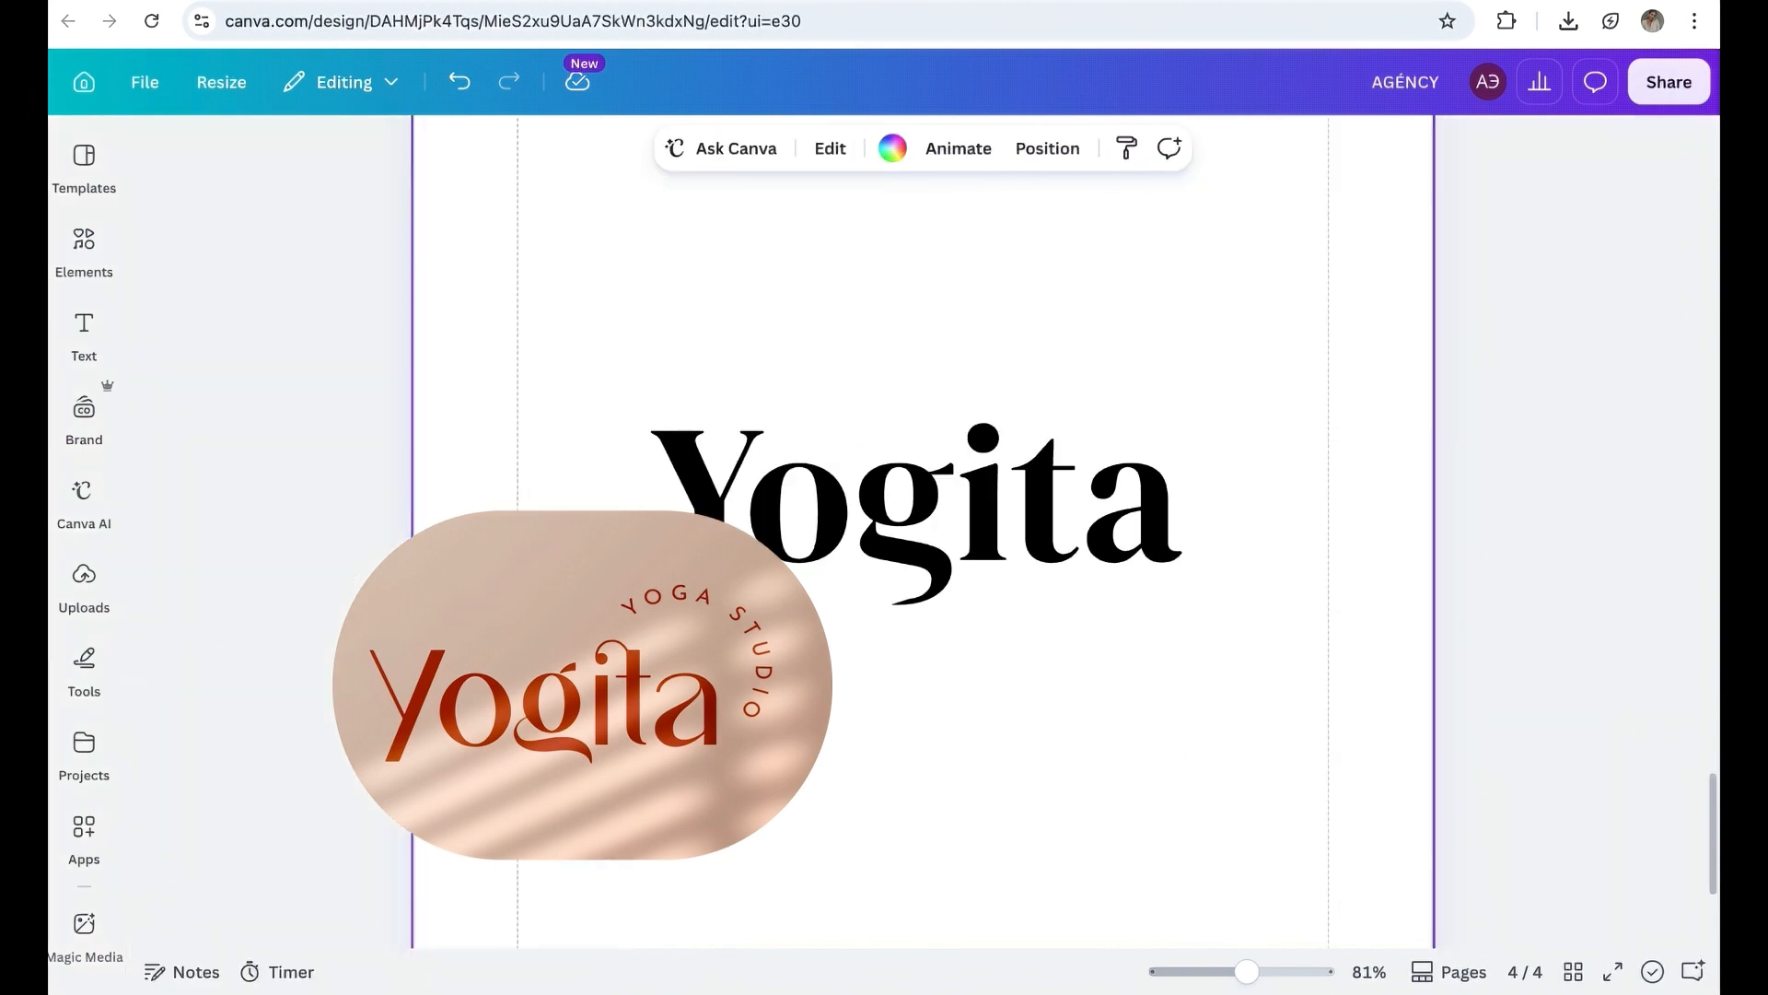
# Add a heading text reading YOGA STUDIO and place it above the end of the word Yogita.
pyautogui.click(84, 332)
pyautogui.click(360, 515)
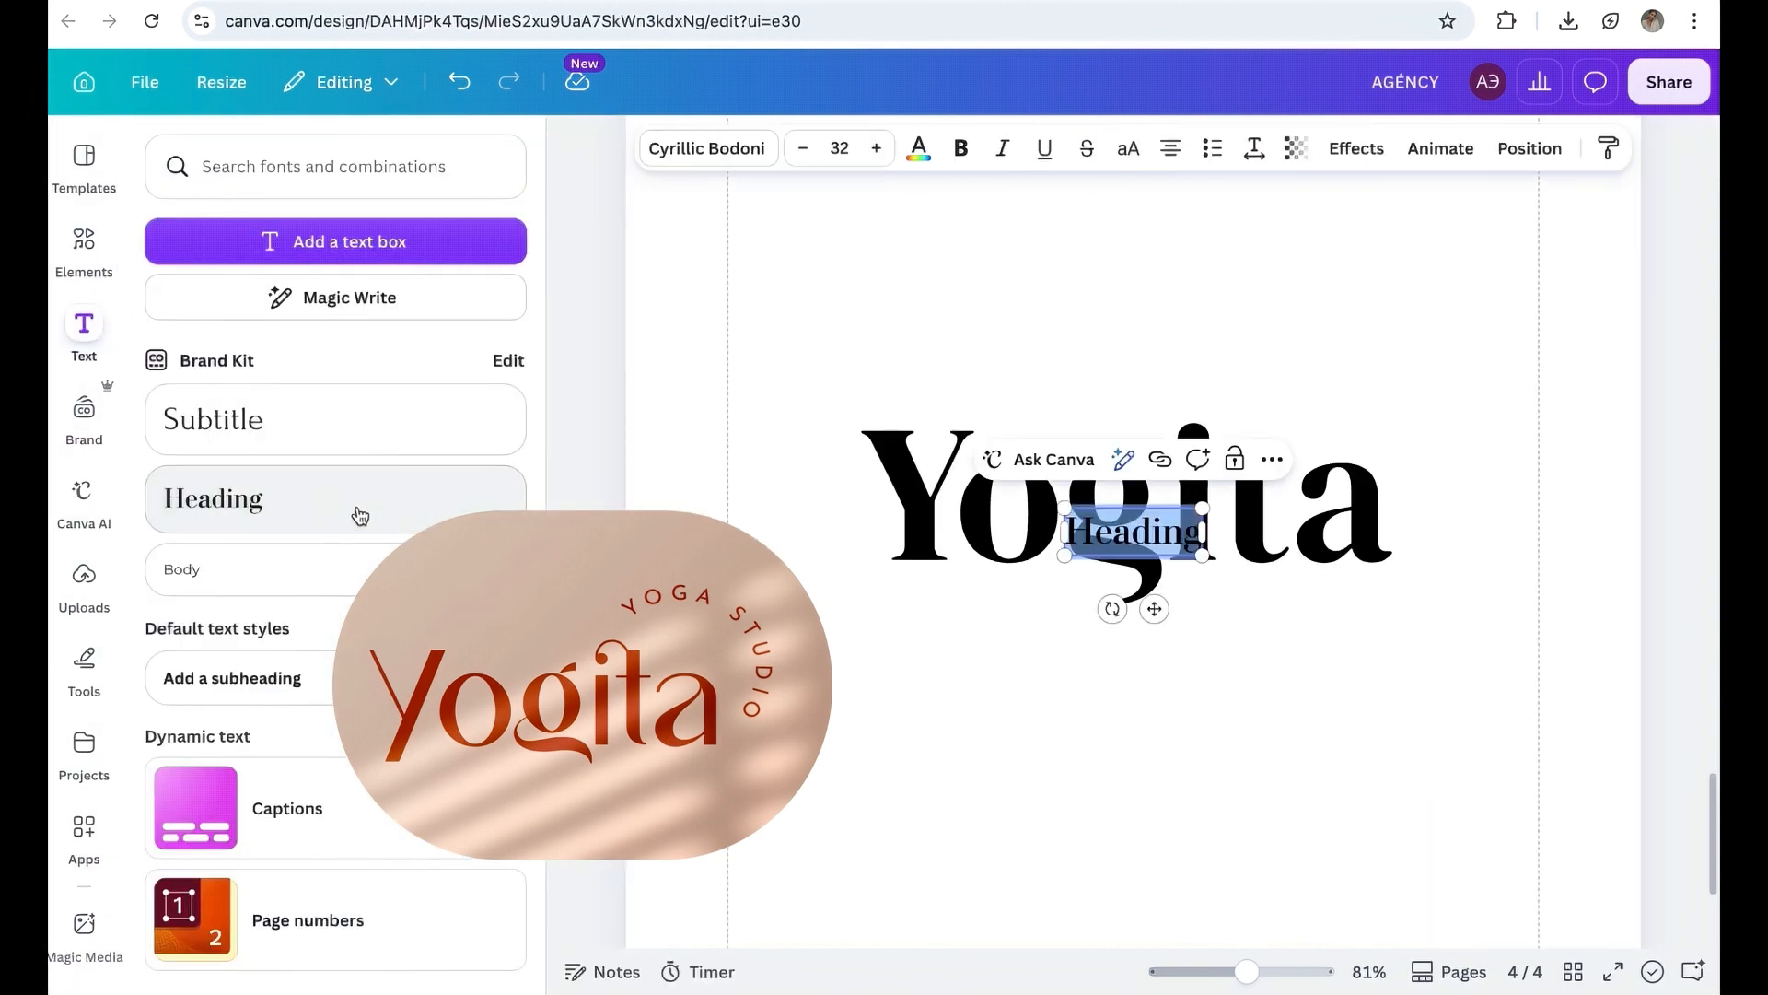
pyautogui.write('YOGA')
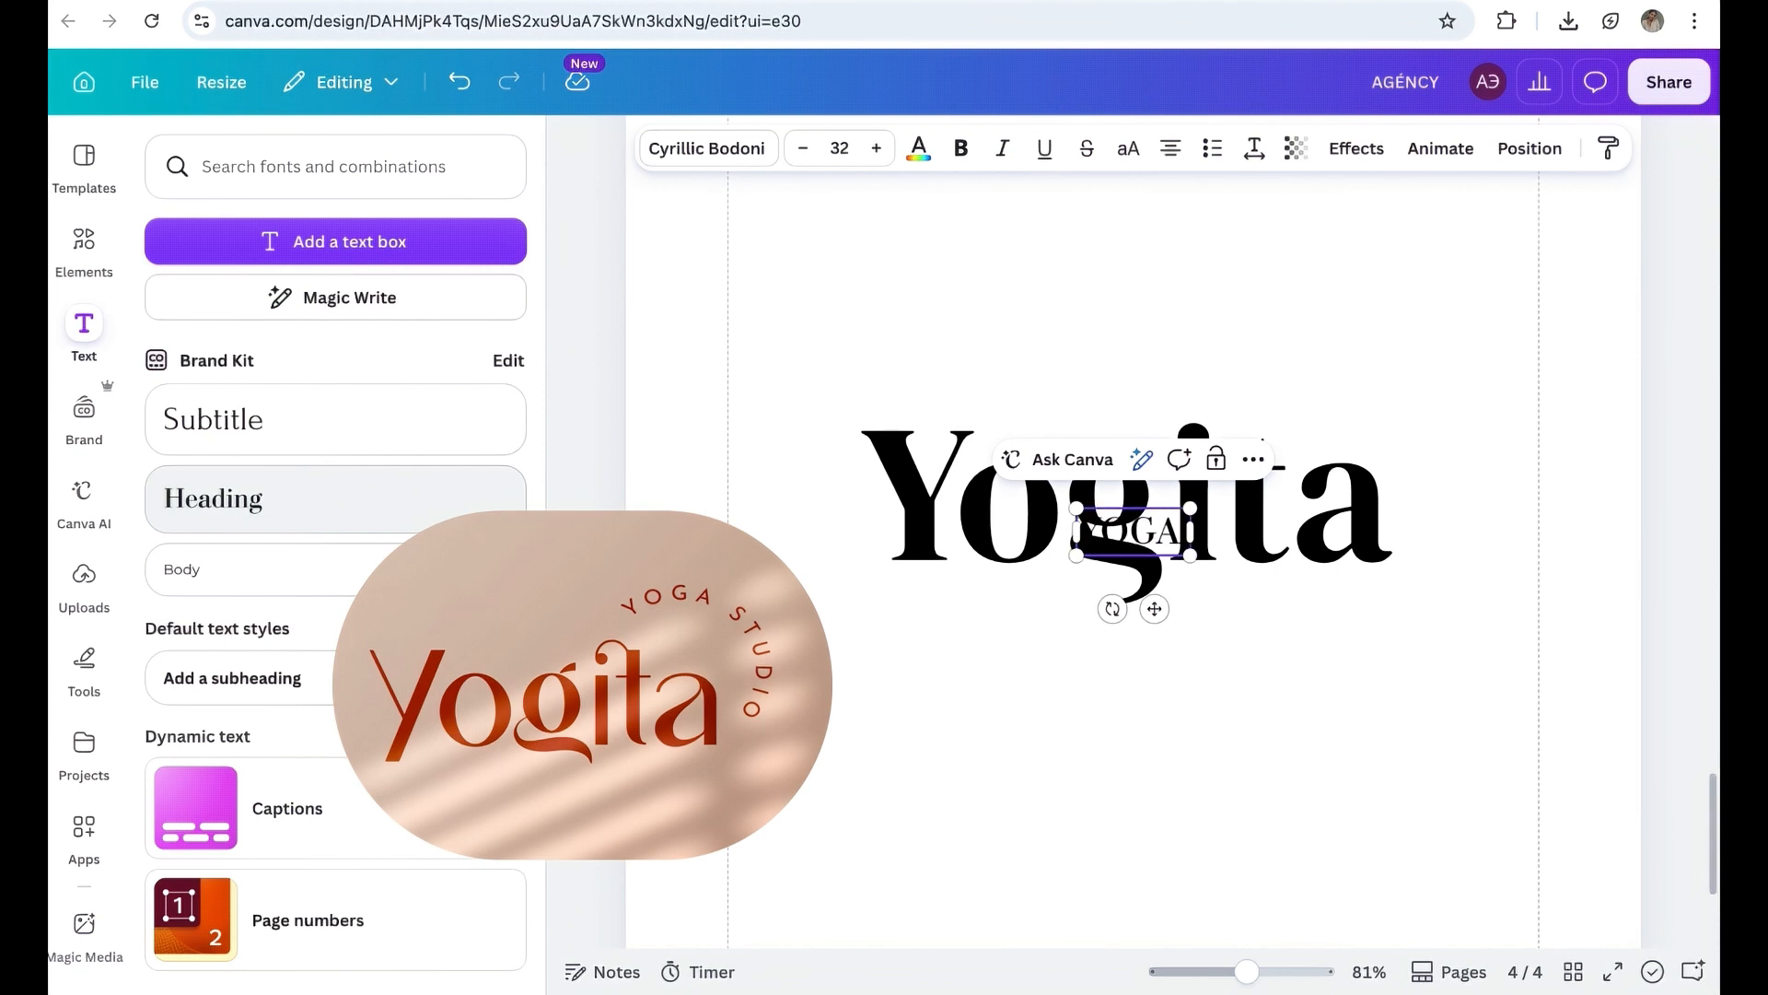
pyautogui.write(' STUDIO')
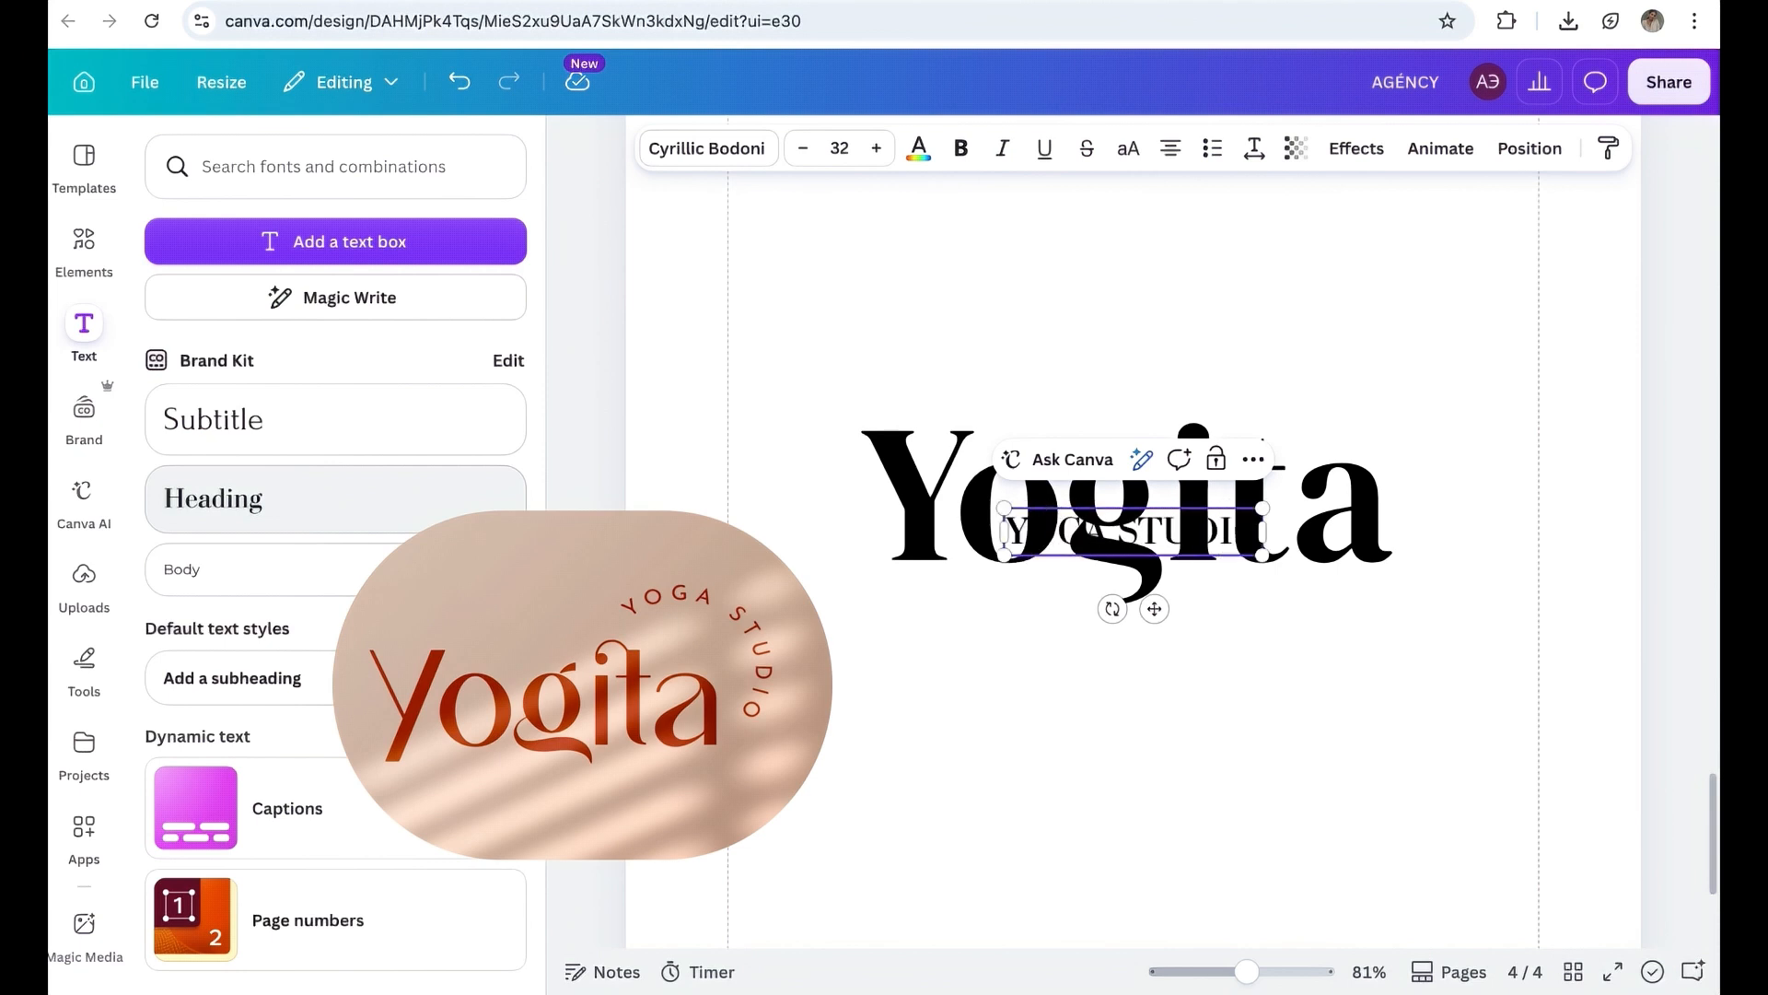
pyautogui.moveTo(1154, 609); pyautogui.dragTo(1361, 443)
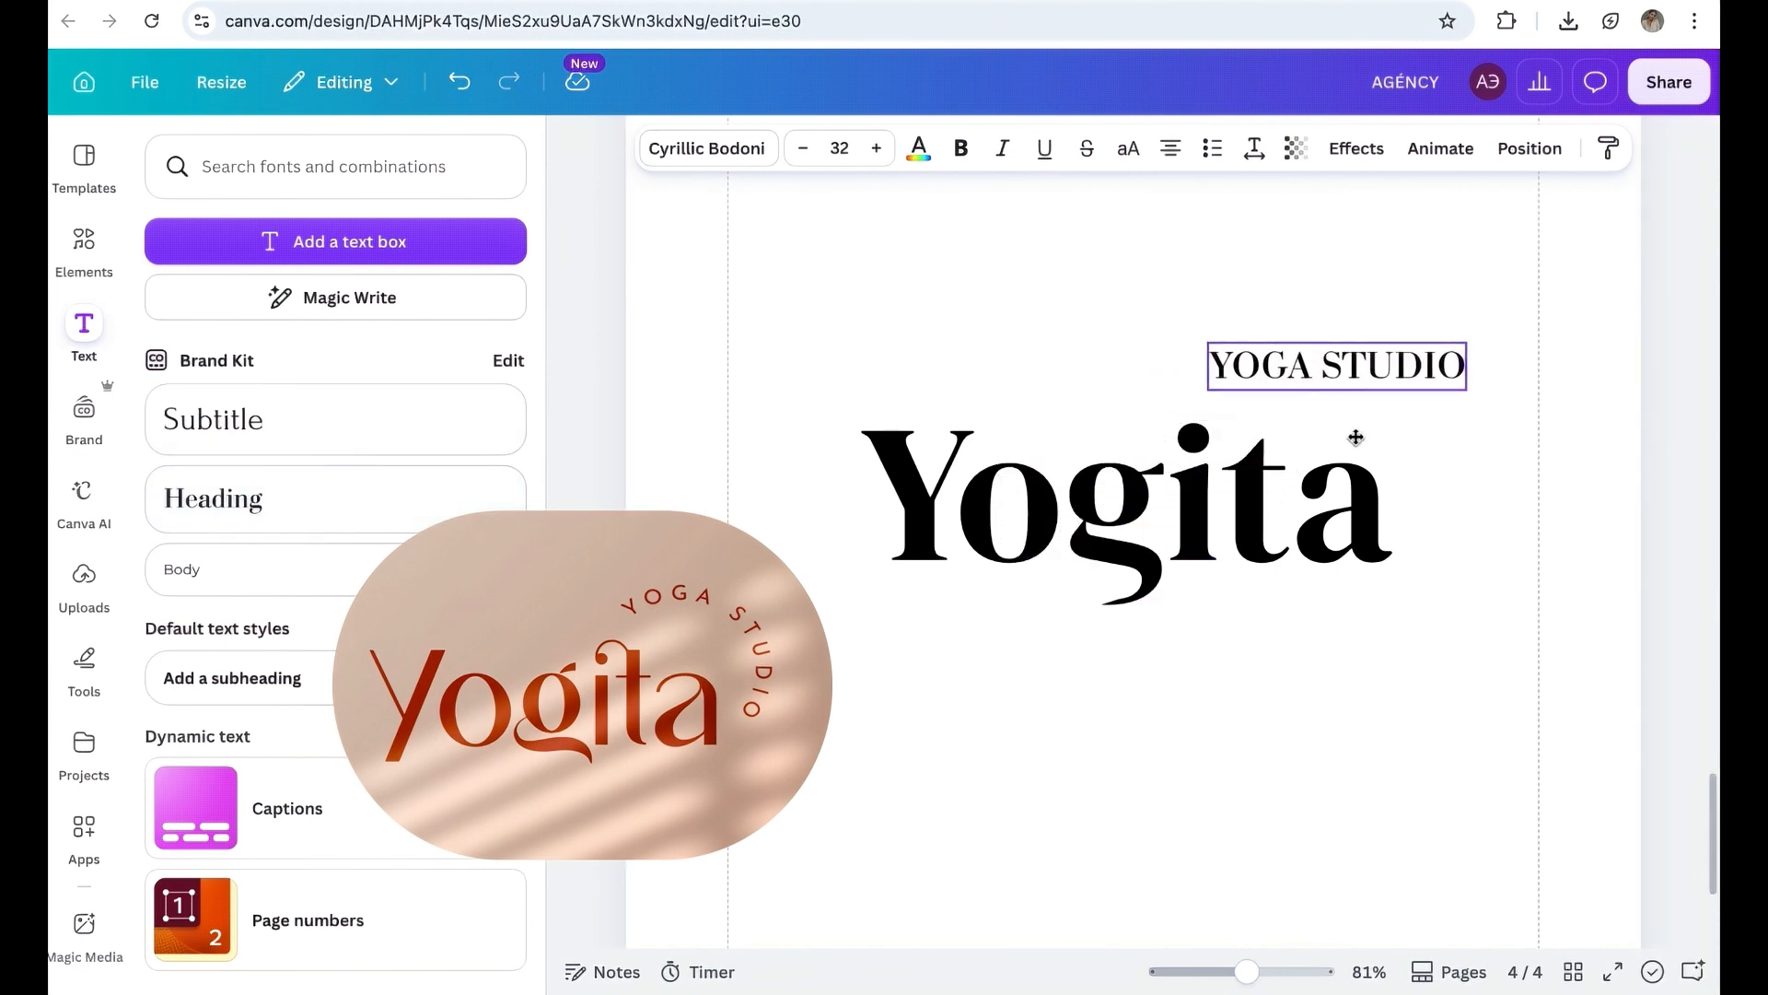
pyautogui.click(1359, 209)
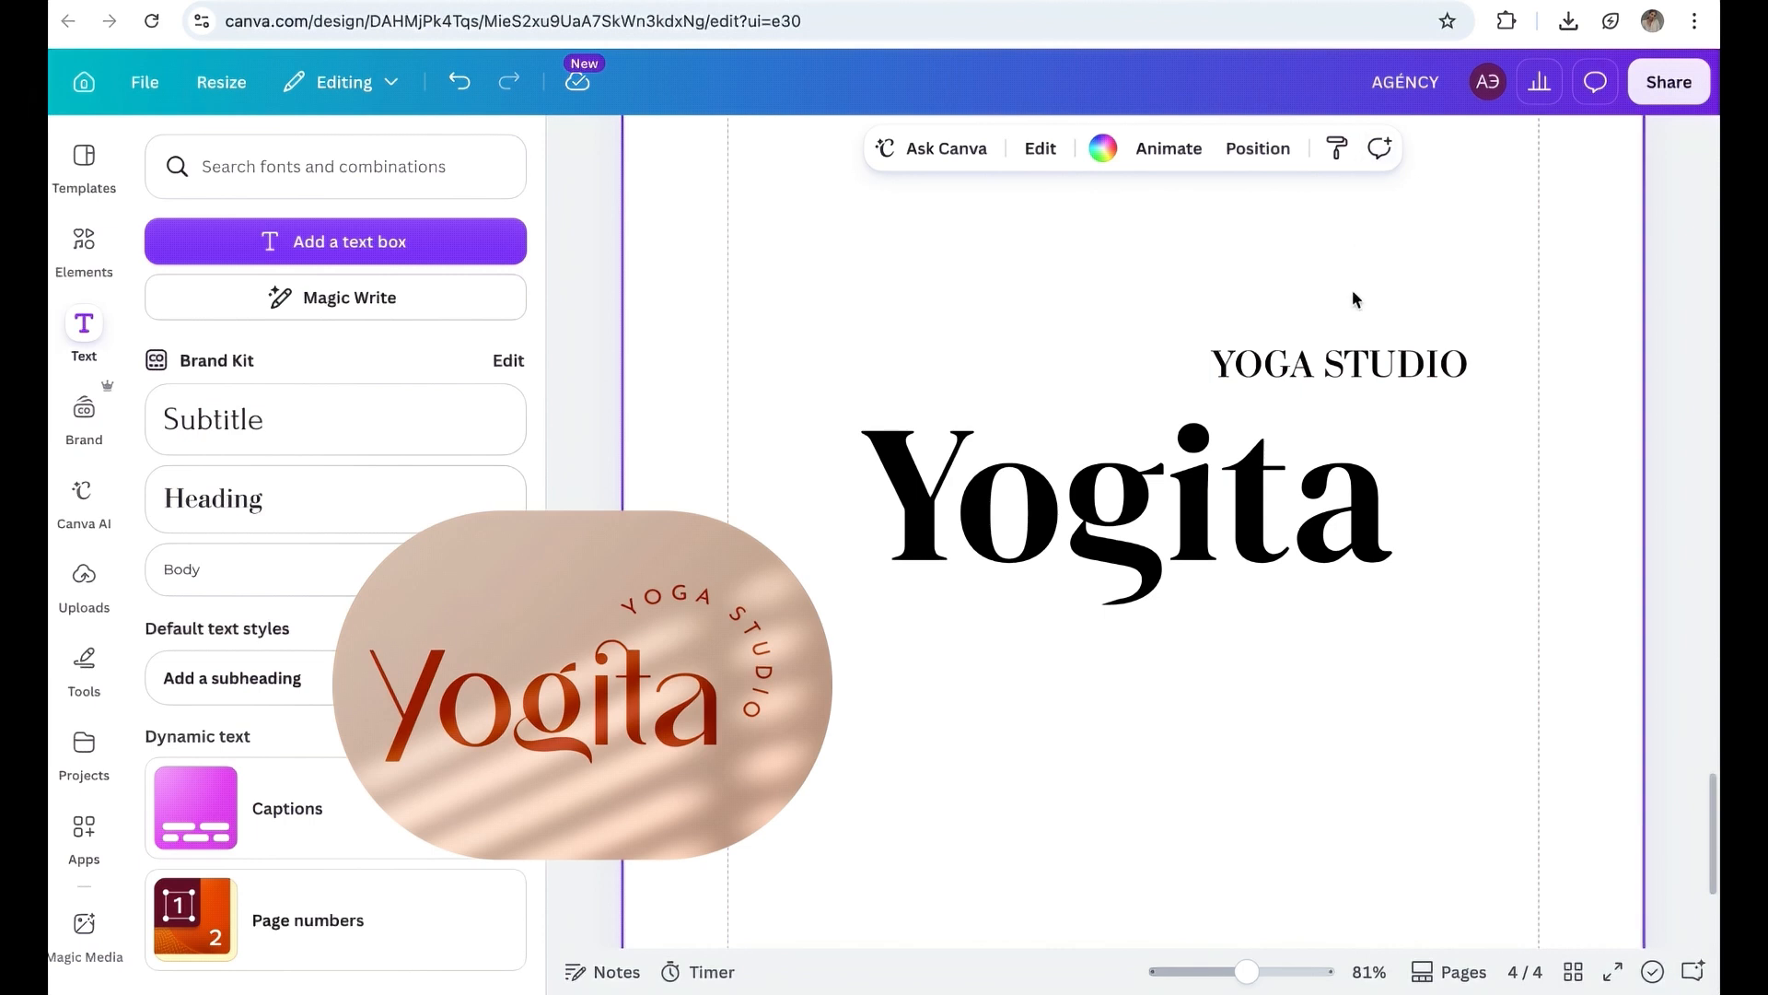
# Apply the Curve effect to the YOGA STUDIO text and bend it more strongly.
pyautogui.click(1350, 361)
pyautogui.click(1355, 148)
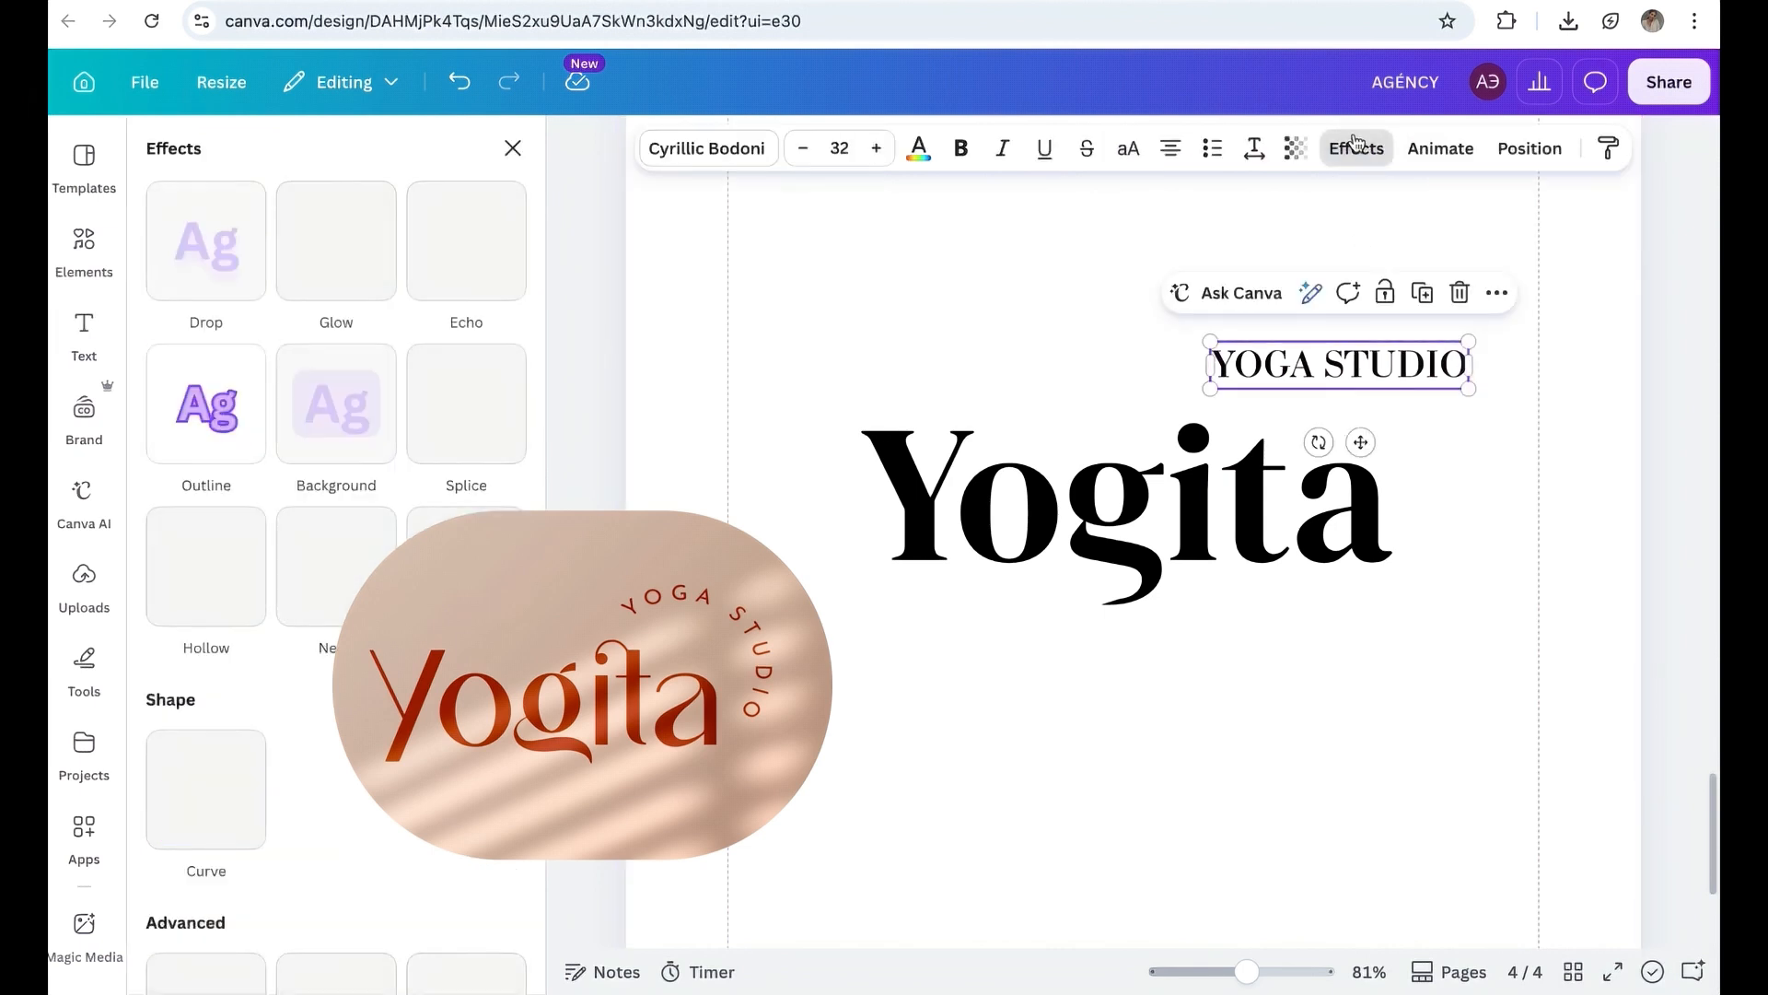
pyautogui.click(230, 794)
pyautogui.scroll(-4, 304, 790)
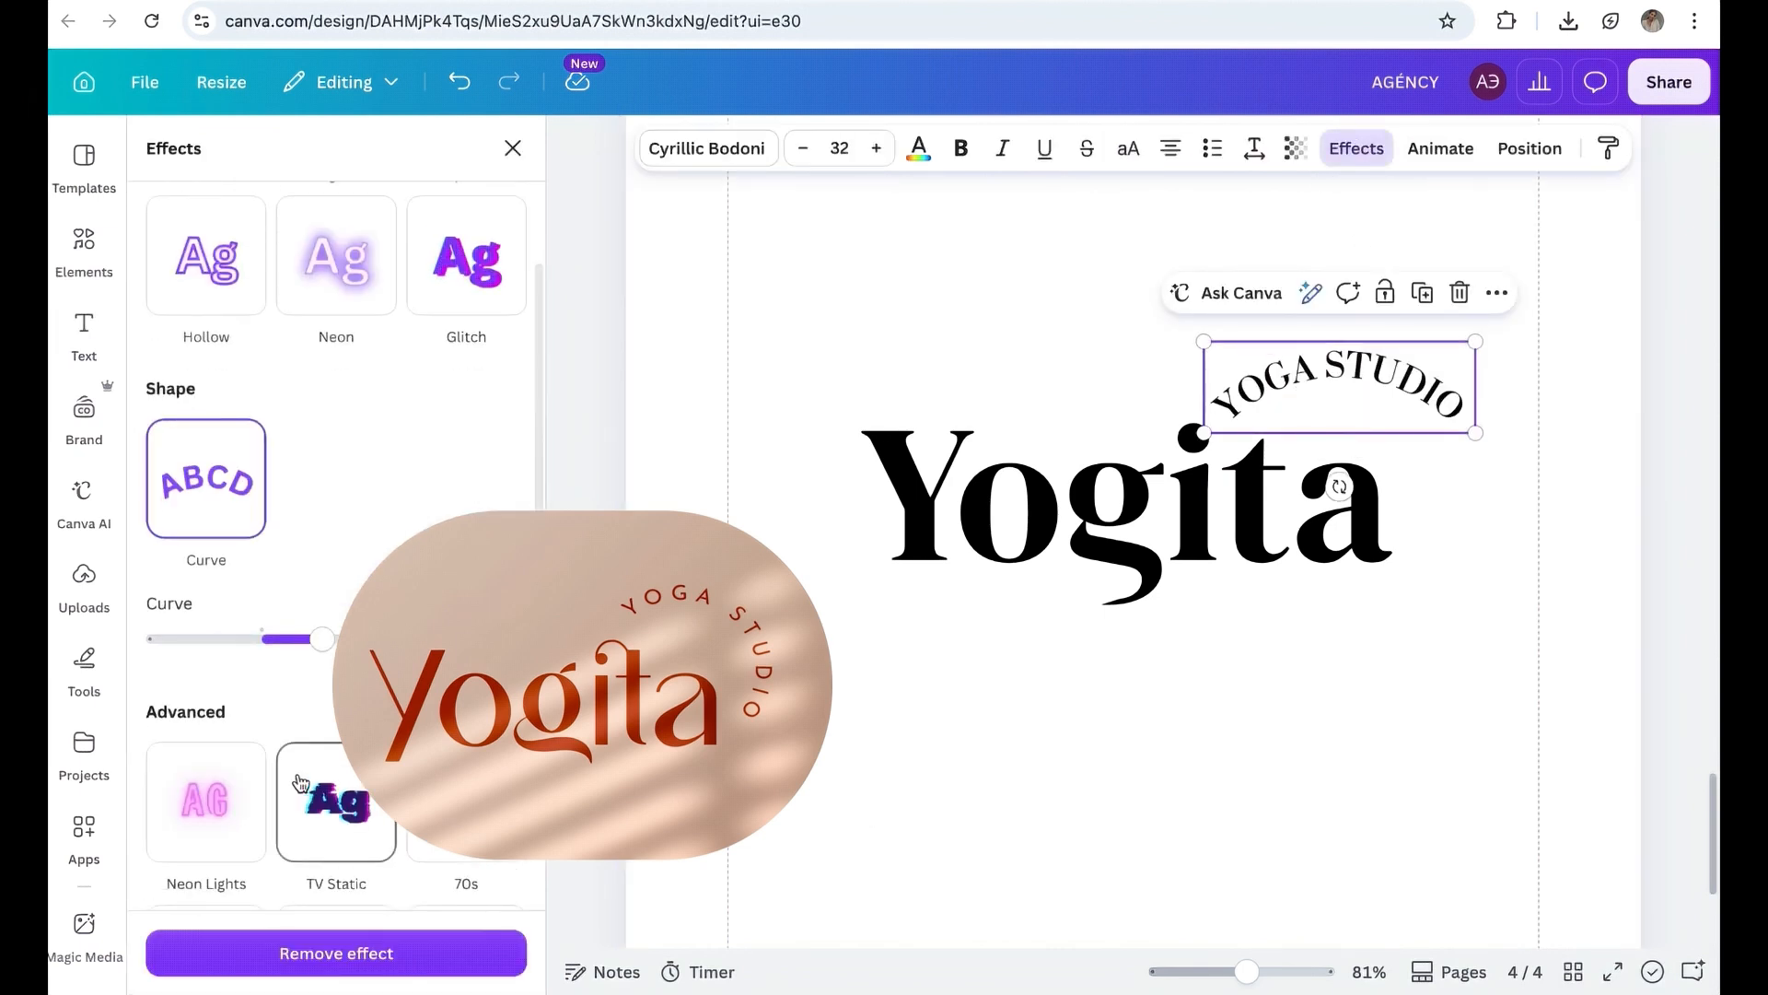
pyautogui.moveTo(308, 638)
pyautogui.mouseDown()
pyautogui.moveTo(355, 638)
pyautogui.moveTo(336, 638)
pyautogui.mouseUp()
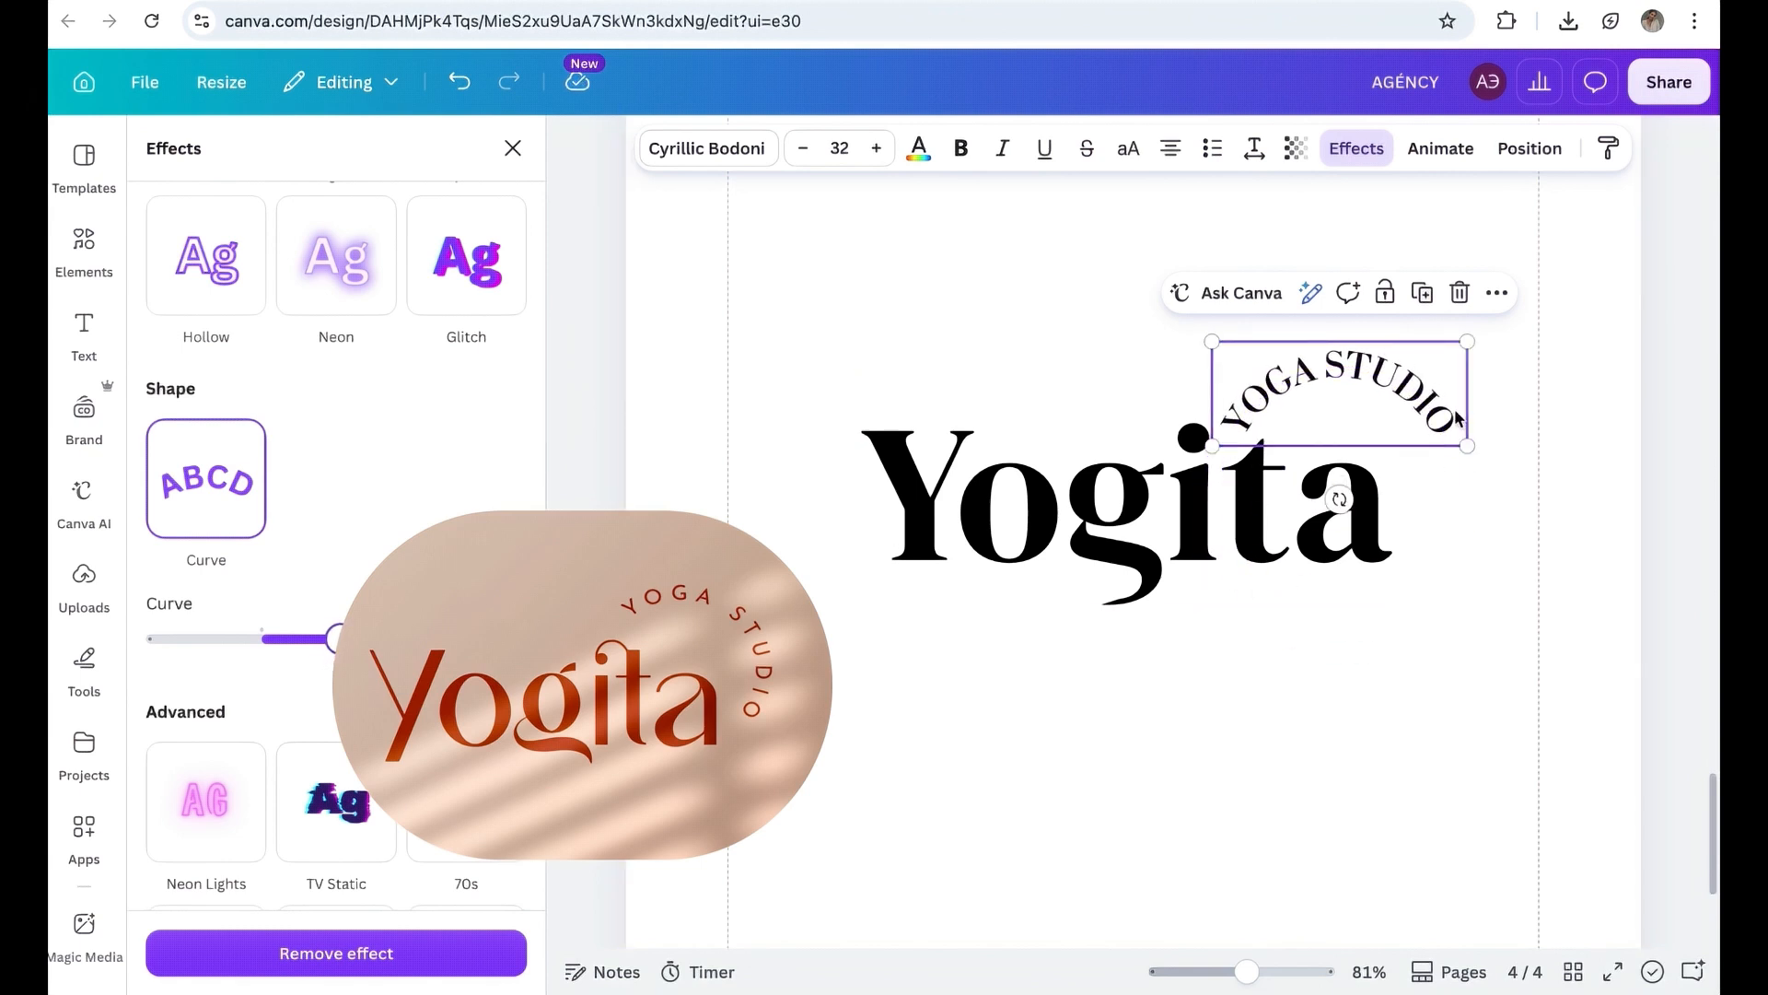
# Tilt the curved YOGA STUDIO text clockwise, tighten its curve to 100 and shift it outward around the final a of Yogita.
pyautogui.moveTo(1344, 483); pyautogui.dragTo(1280, 480)
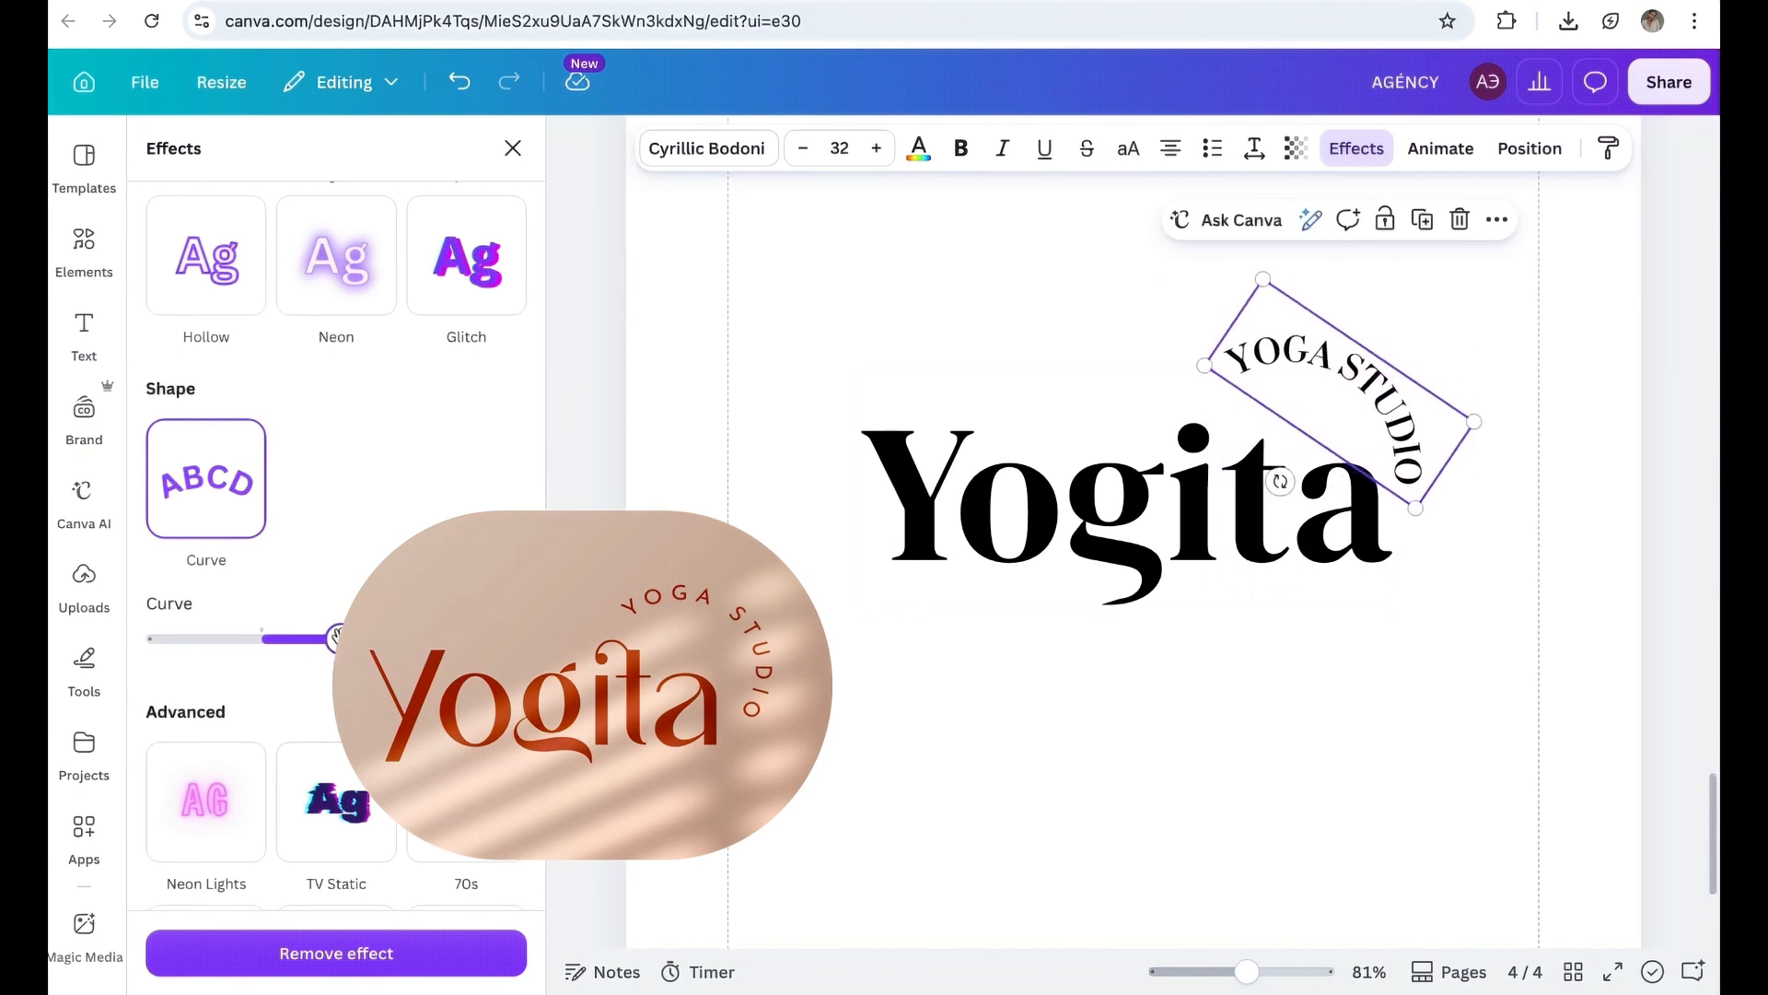
pyautogui.moveTo(338, 637); pyautogui.dragTo(356, 637)
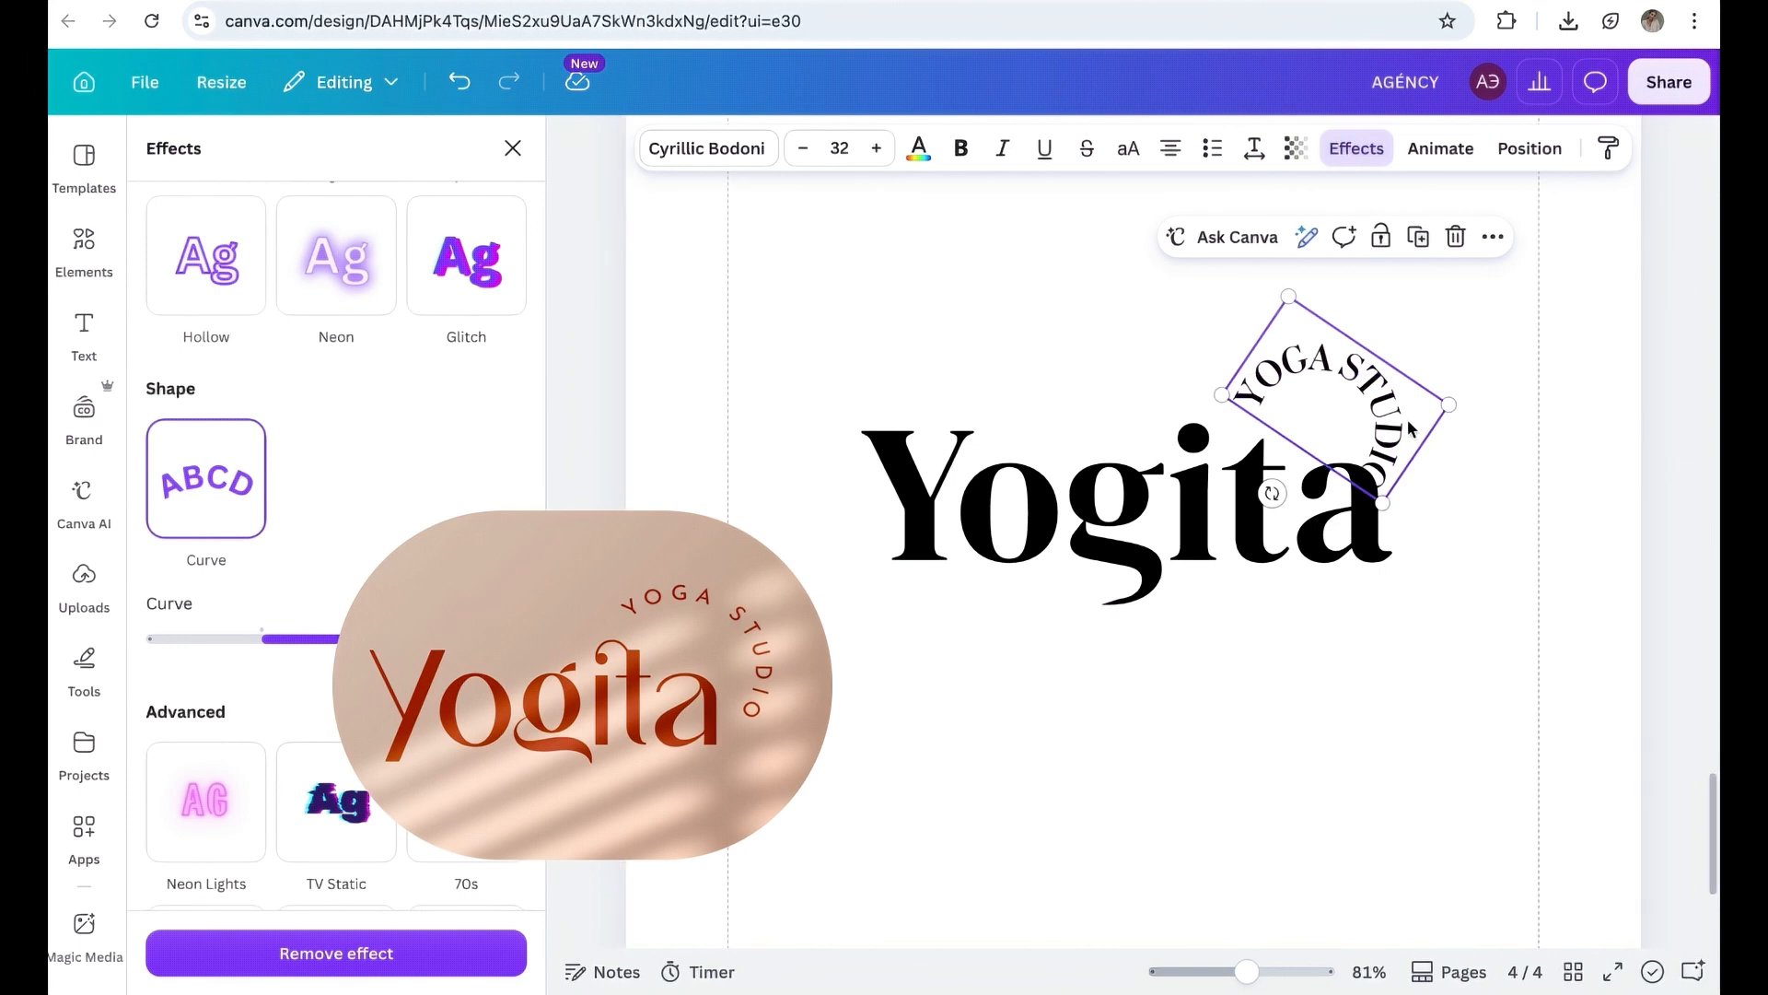
pyautogui.moveTo(1409, 428); pyautogui.dragTo(1444, 442)
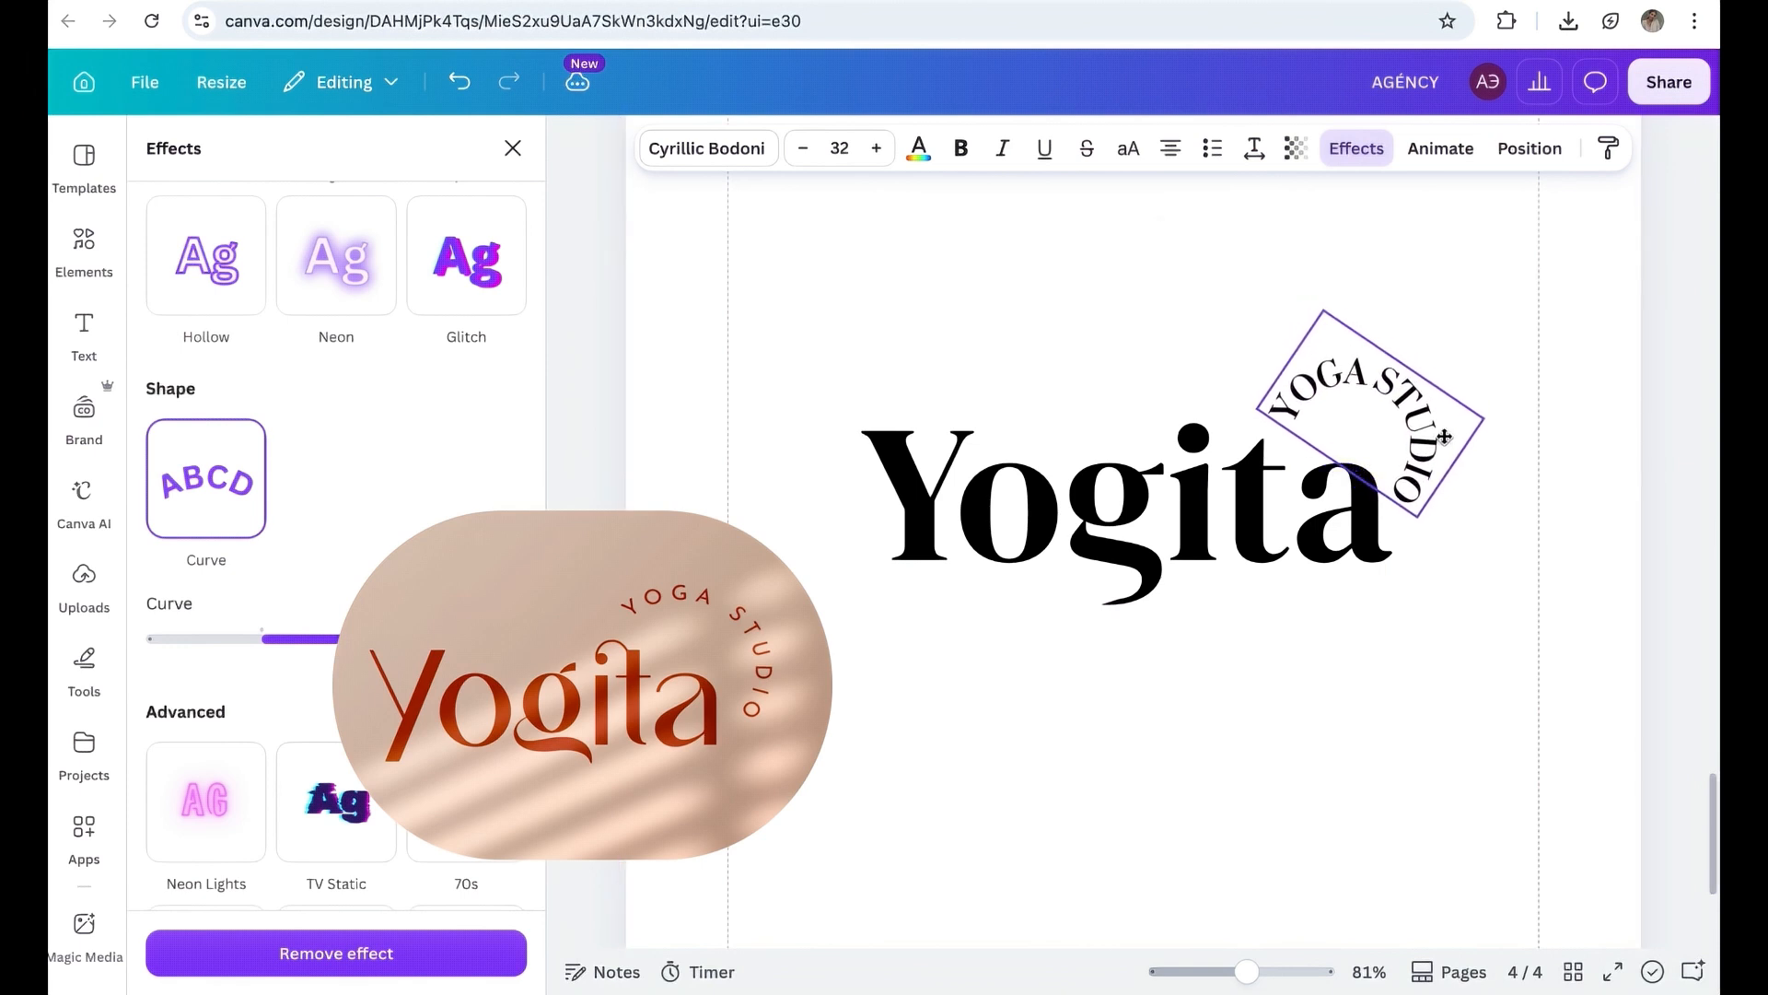
# Set the letter spacing of the curved YOGA STUDIO text to 191.
pyautogui.click(1254, 150)
pyautogui.moveTo(1169, 243); pyautogui.dragTo(1203, 241)
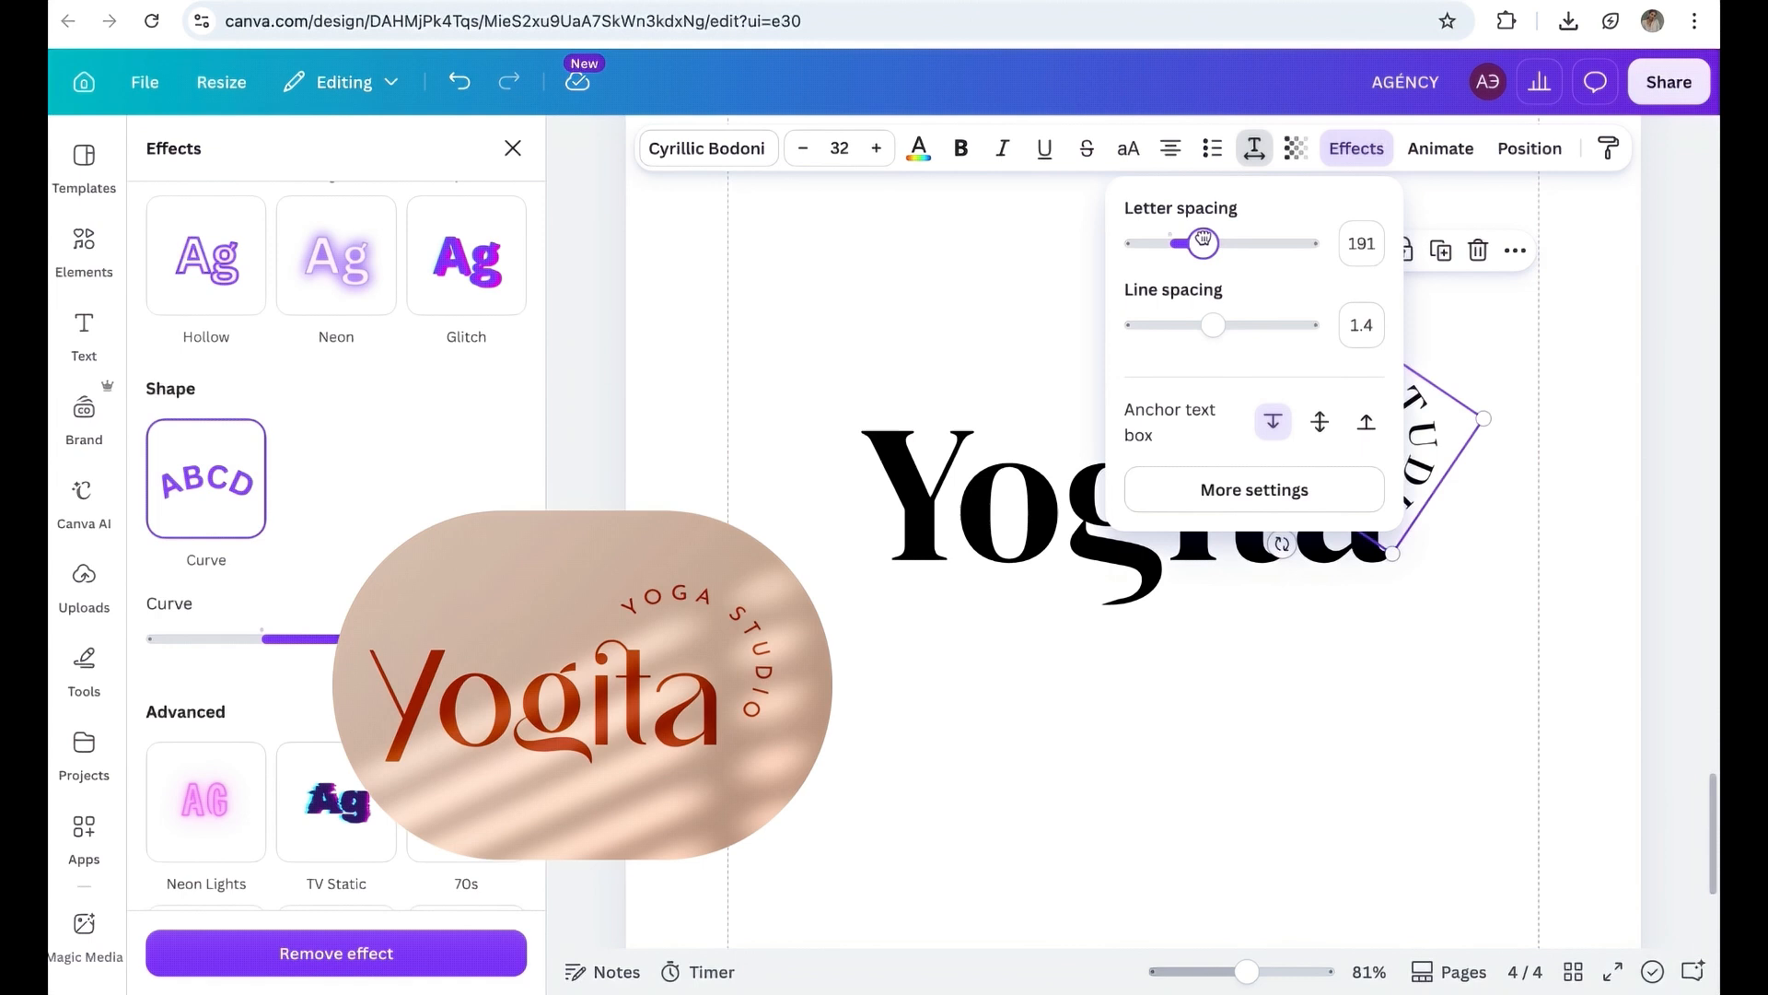
pyautogui.click(728, 518)
pyautogui.click(1426, 391)
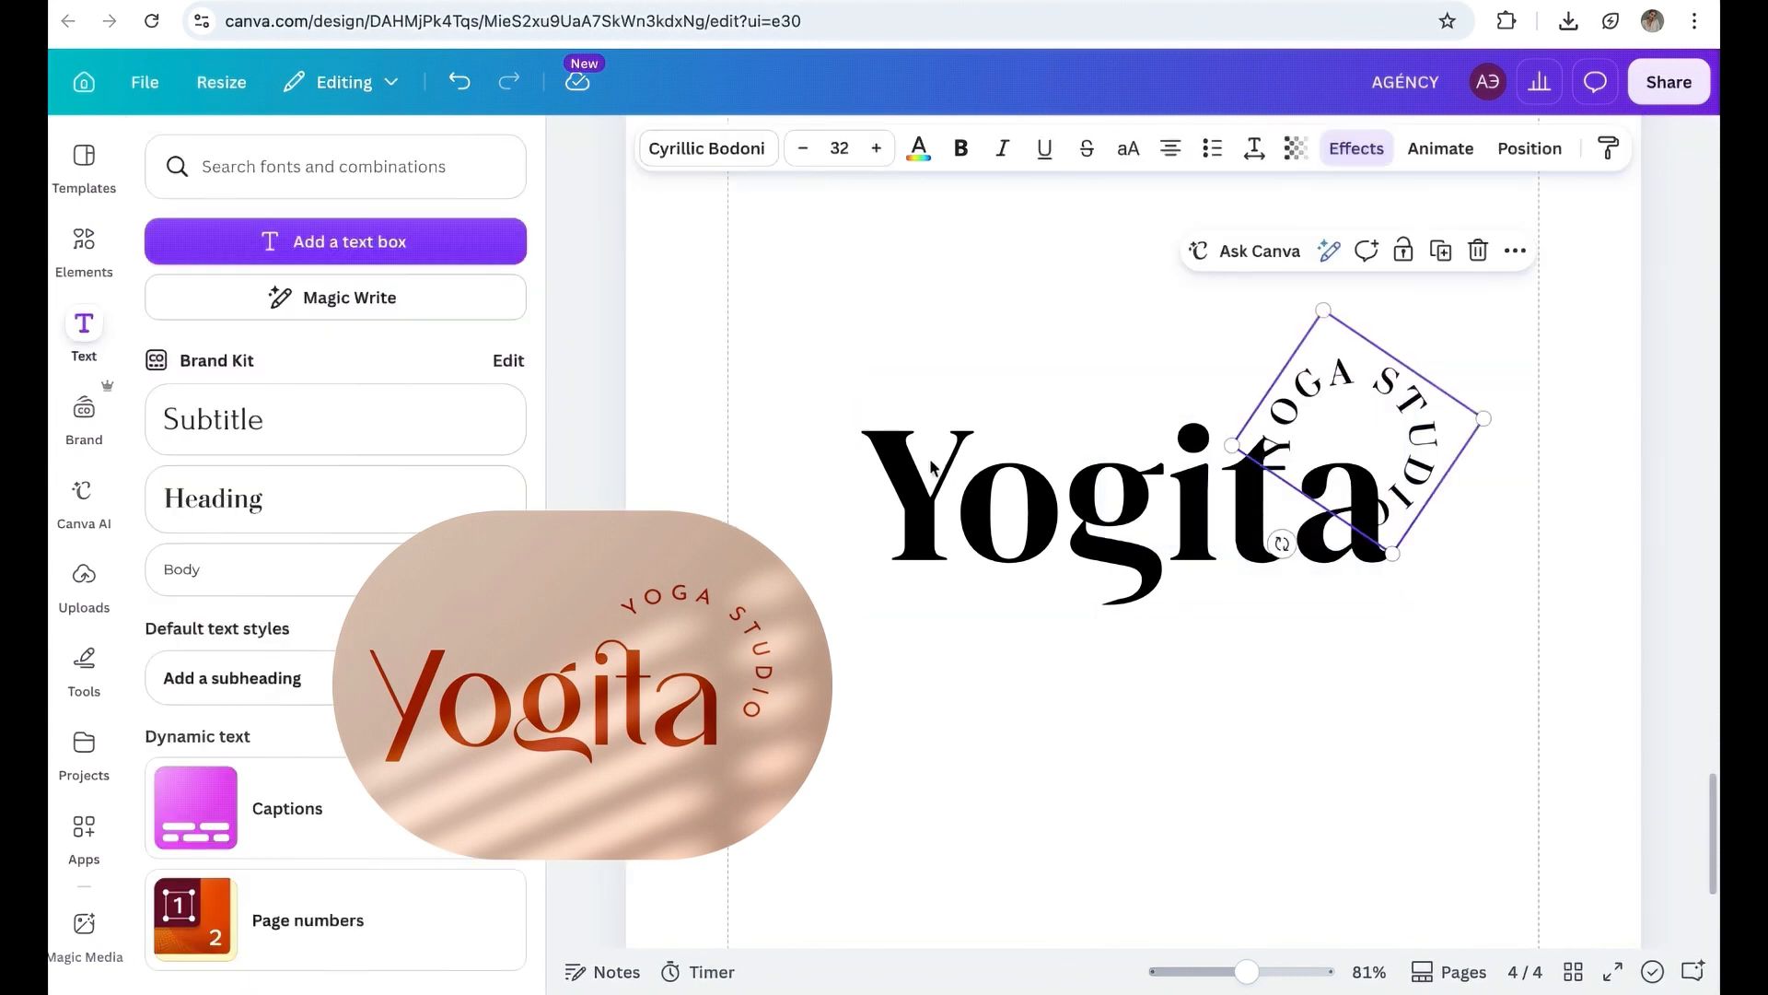
# Set the YOGA STUDIO text's curve to 92 and fine-tune its rotation so it wraps around the final letters of Yogita.
pyautogui.click(1379, 150)
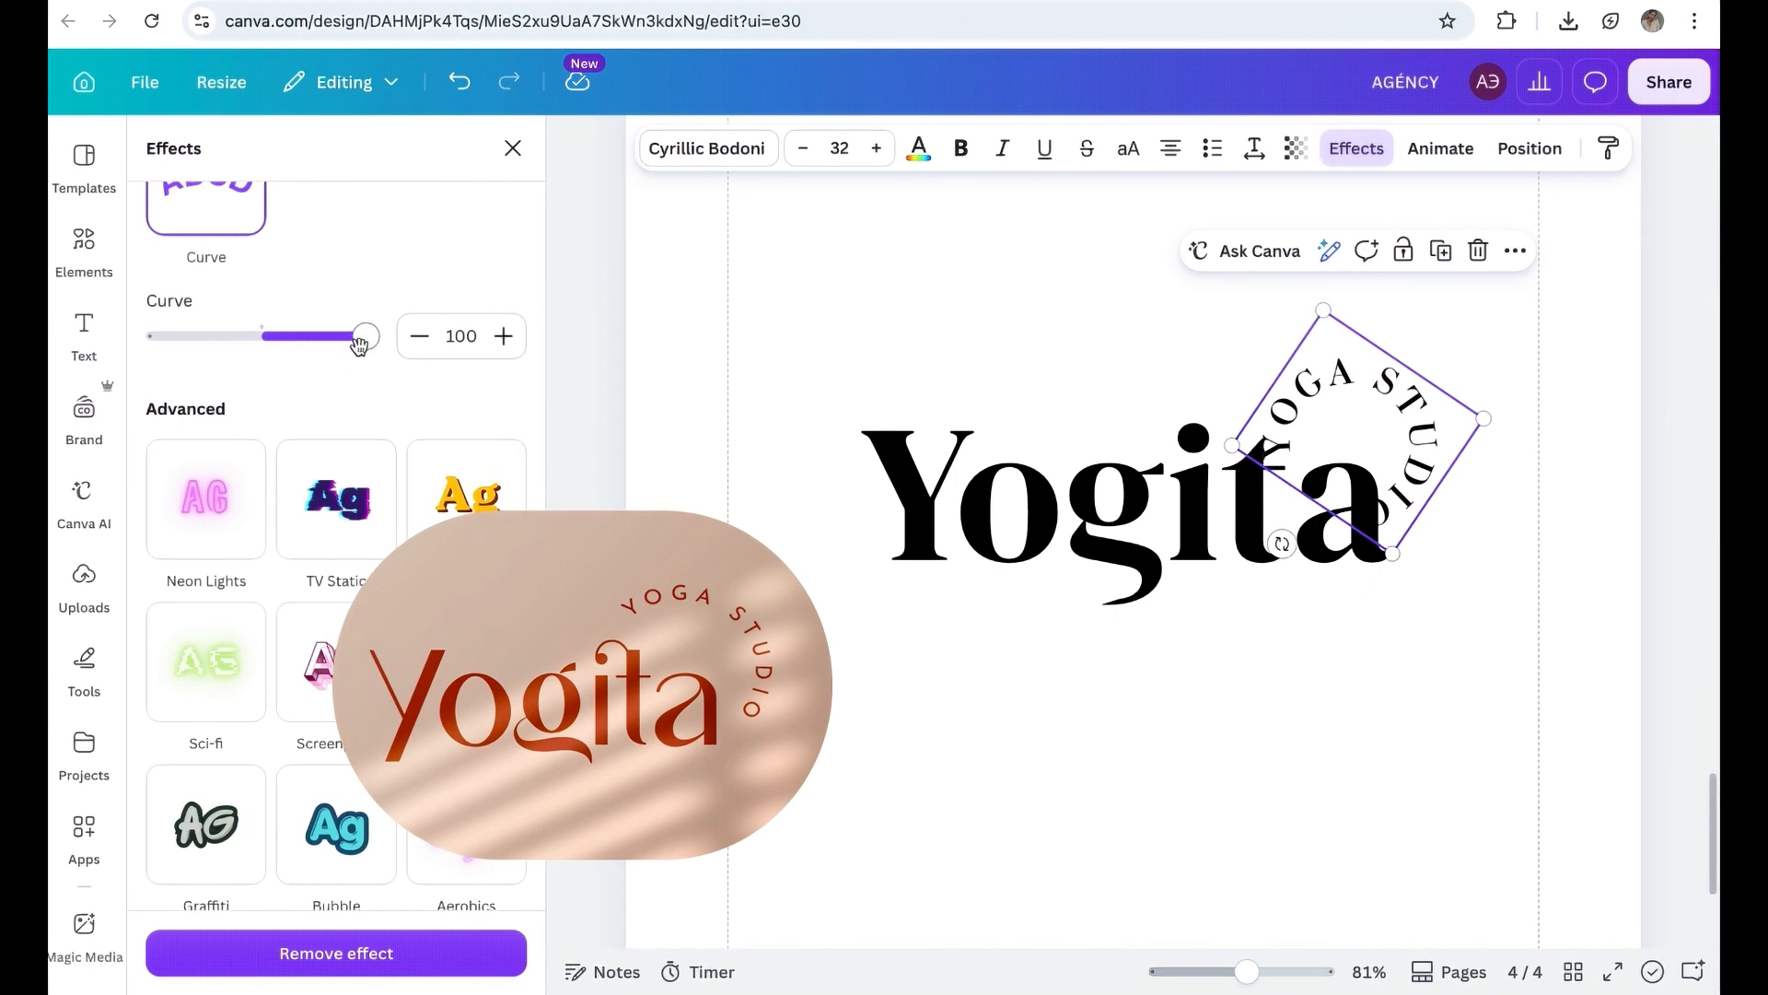
pyautogui.moveTo(365, 337); pyautogui.dragTo(348, 345)
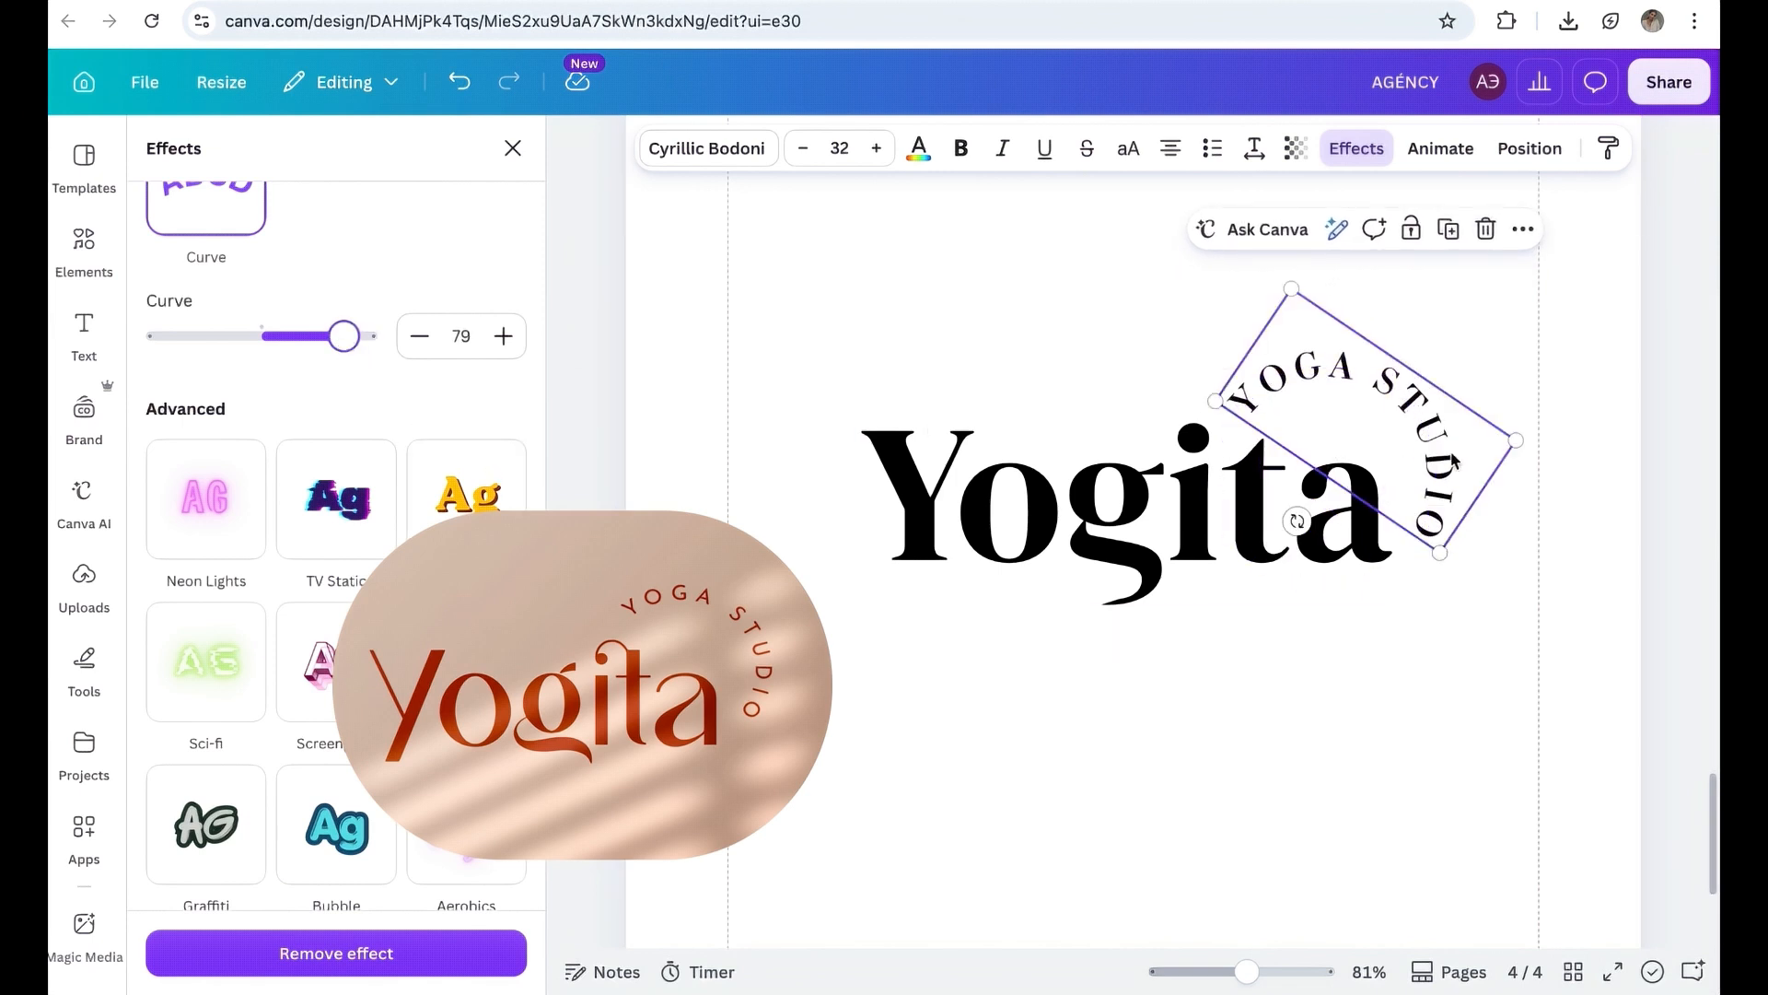
pyautogui.click(351, 350)
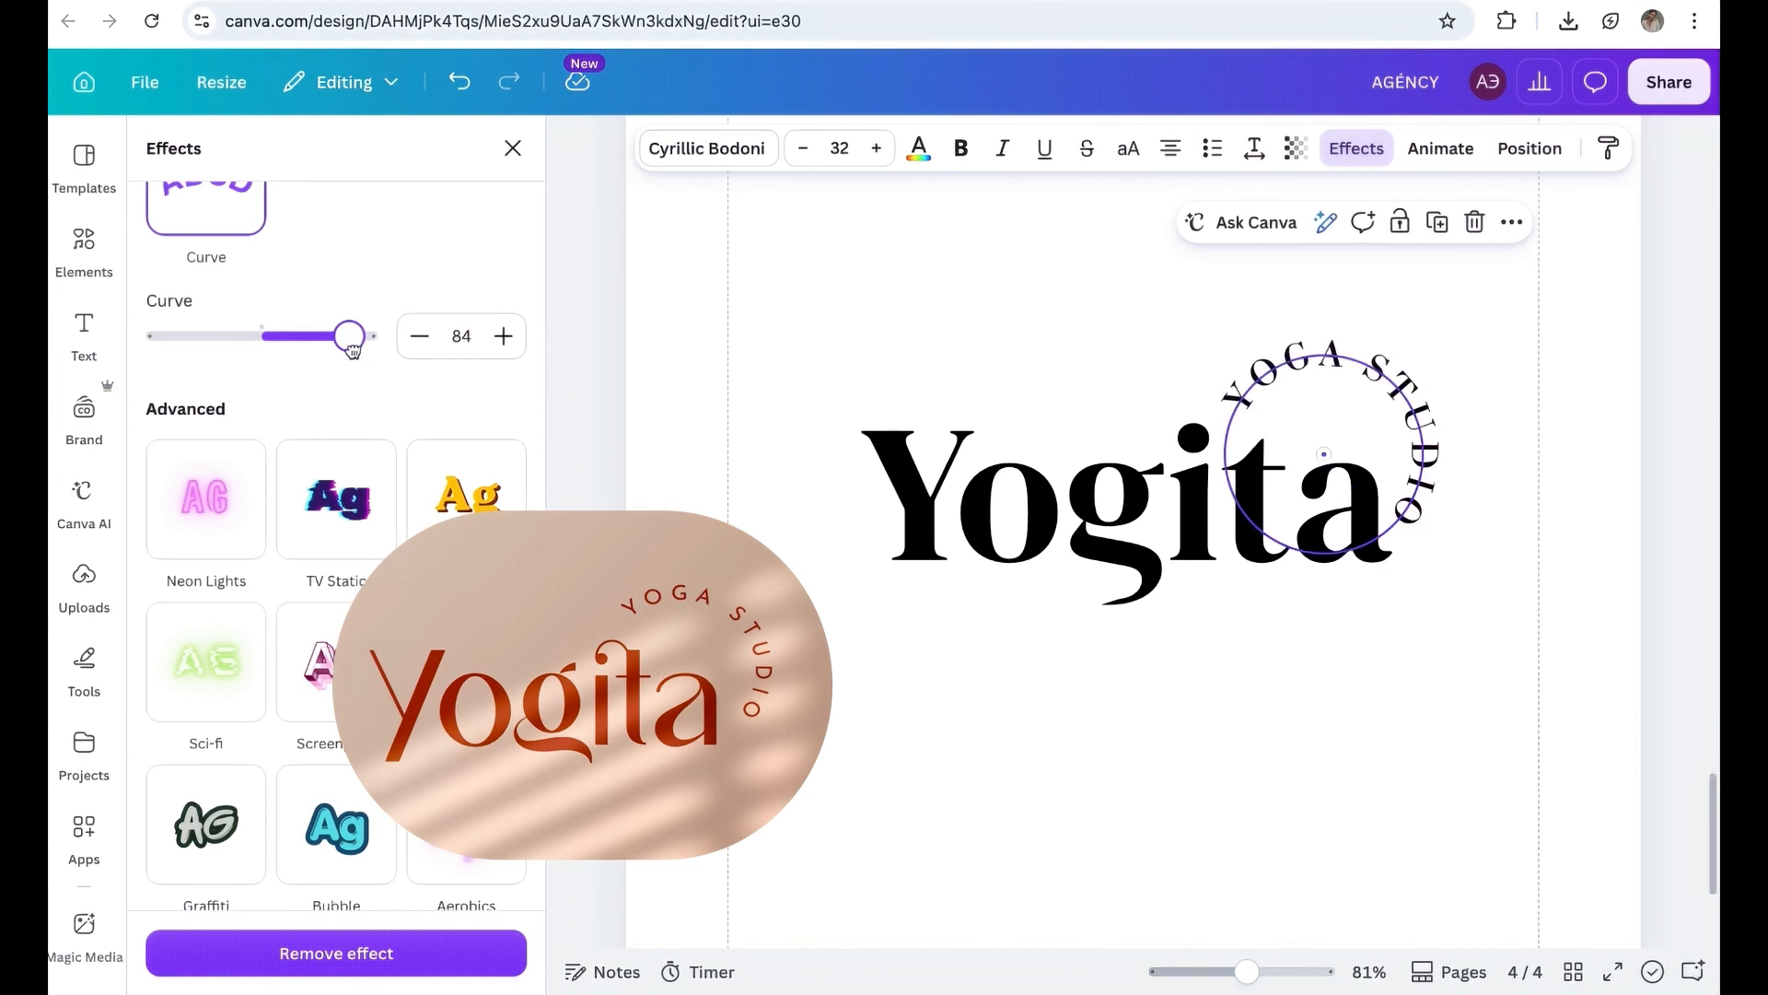
pyautogui.moveTo(351, 351); pyautogui.dragTo(353, 353)
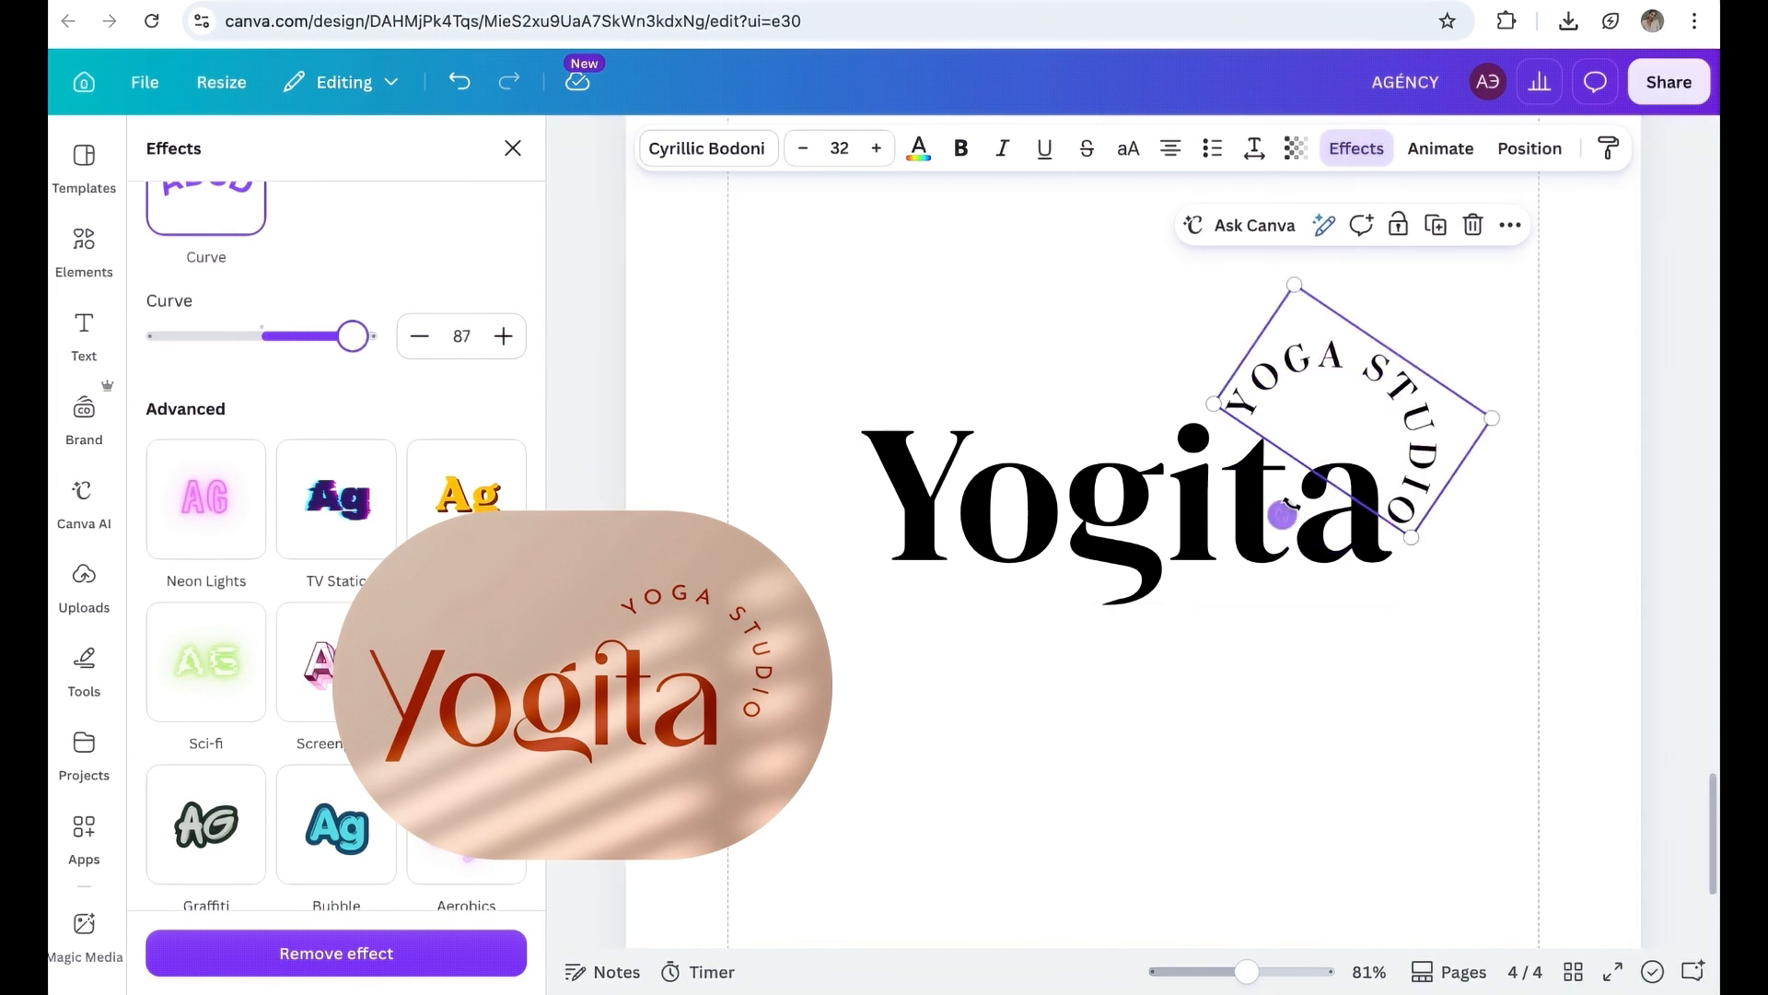
pyautogui.moveTo(1282, 514); pyautogui.dragTo(1289, 508)
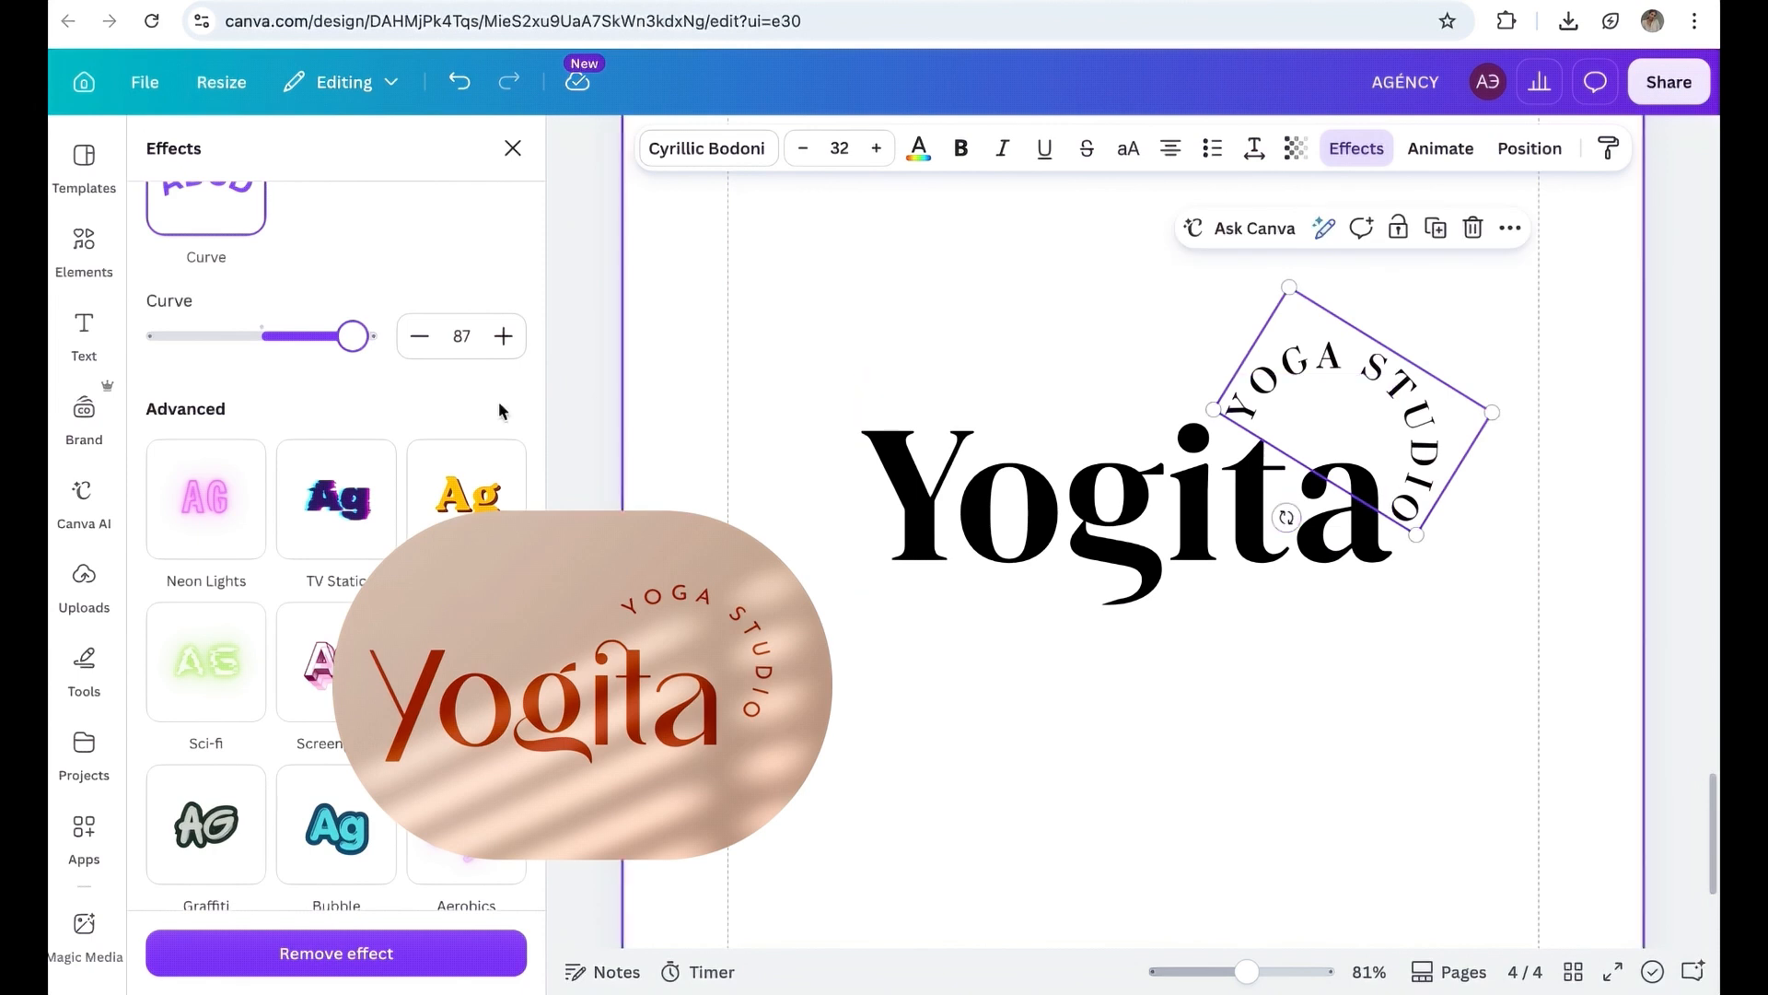
pyautogui.moveTo(352, 336); pyautogui.dragTo(358, 339)
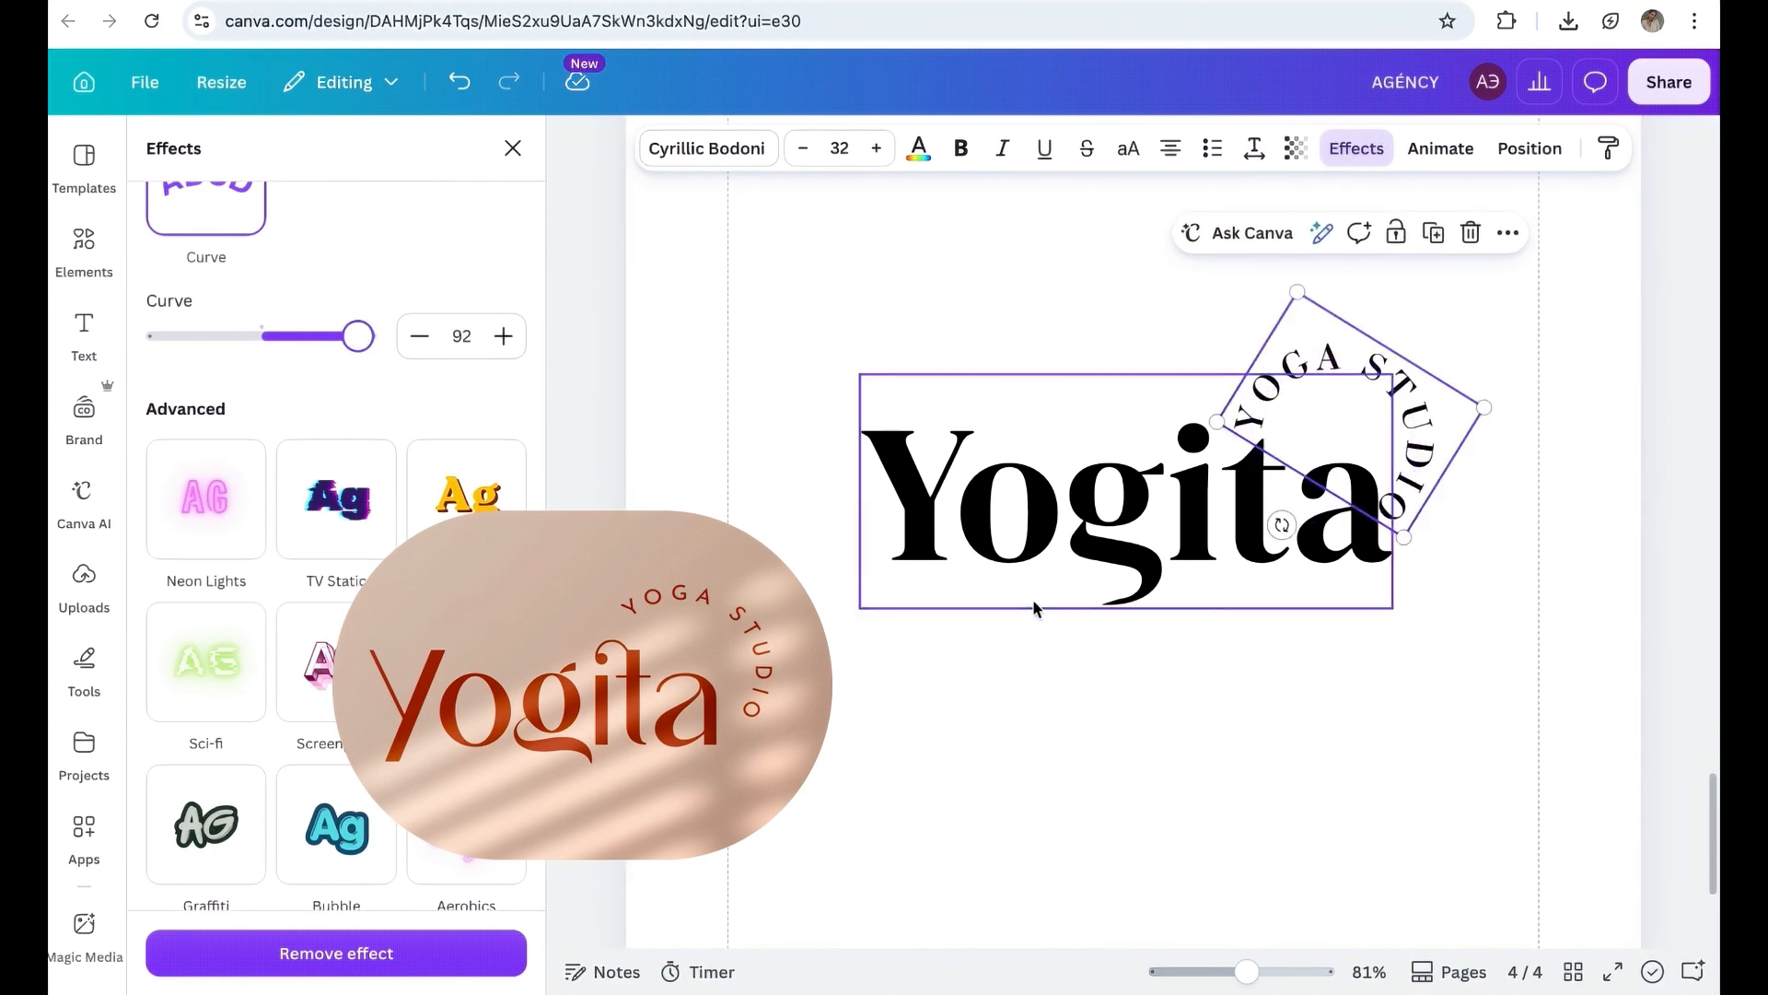
pyautogui.moveTo(1282, 525); pyautogui.dragTo(1286, 527)
# Recolour both the YOGA STUDIO text and the word Yogita with the coral of the Brand Kit palette.
pyautogui.click(918, 149)
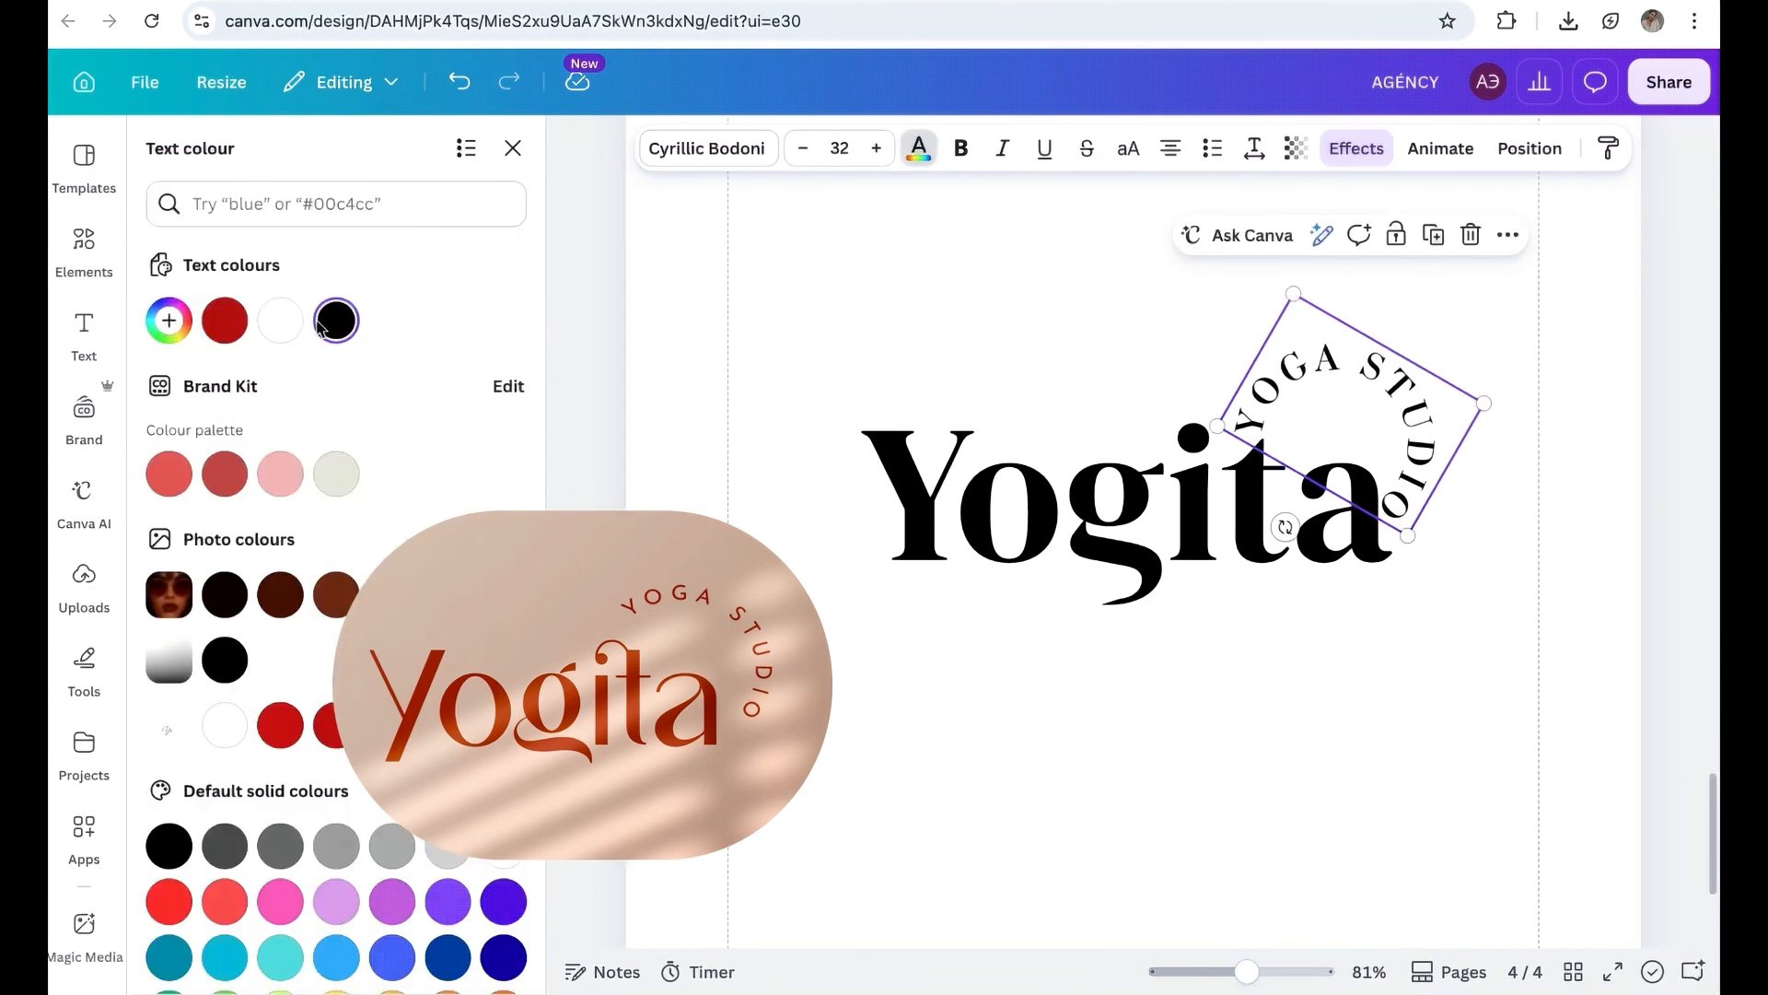
pyautogui.click(169, 470)
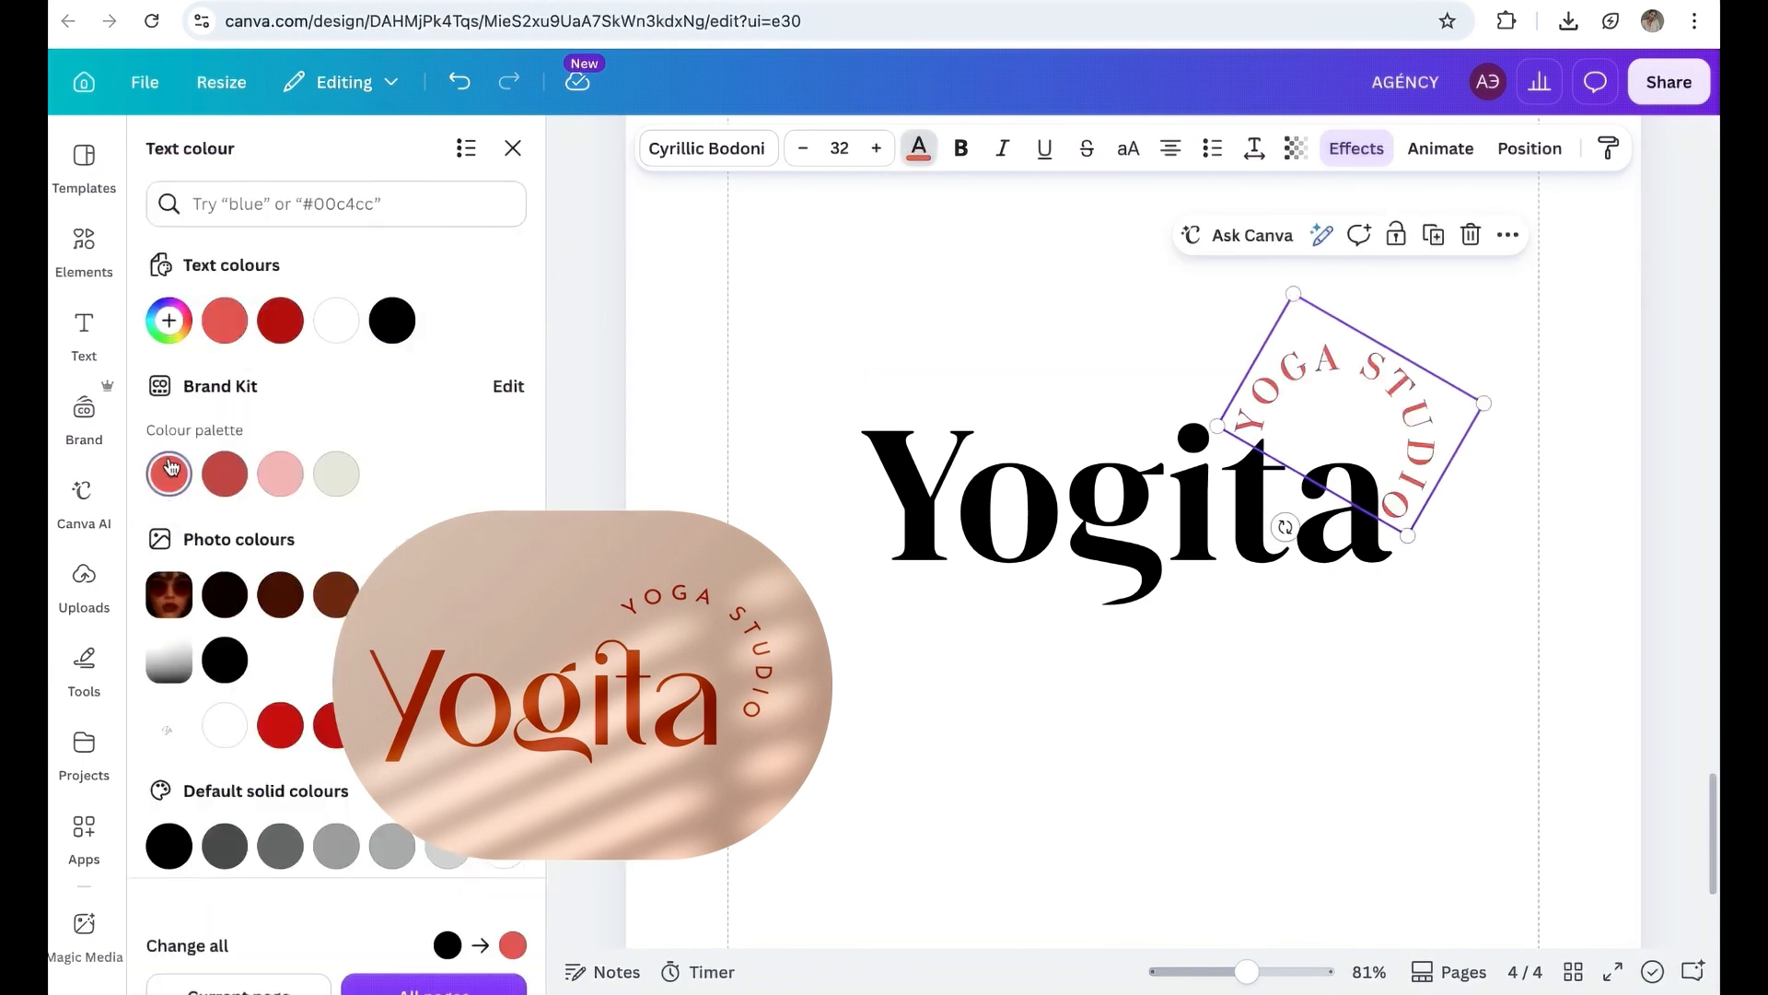
pyautogui.click(887, 435)
pyautogui.click(186, 475)
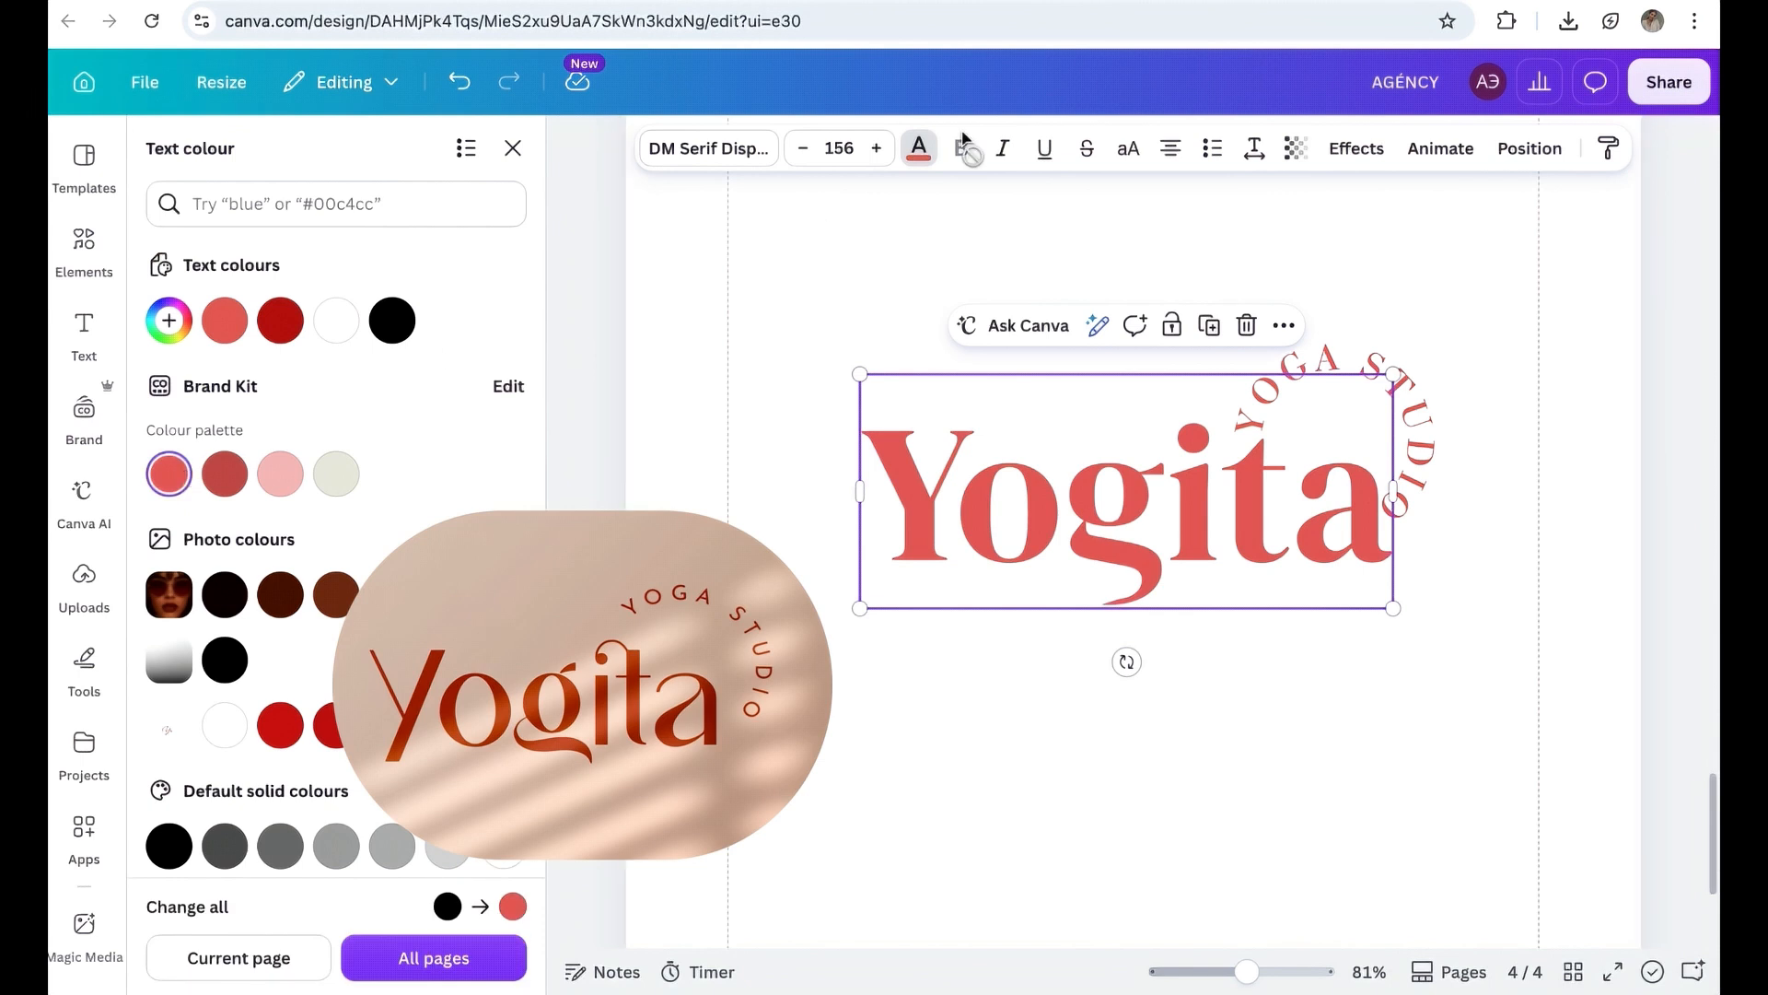
# Fill the word Yogita with a gradient running from coral #E7625F to a dark orange-brown.
pyautogui.click(166, 324)
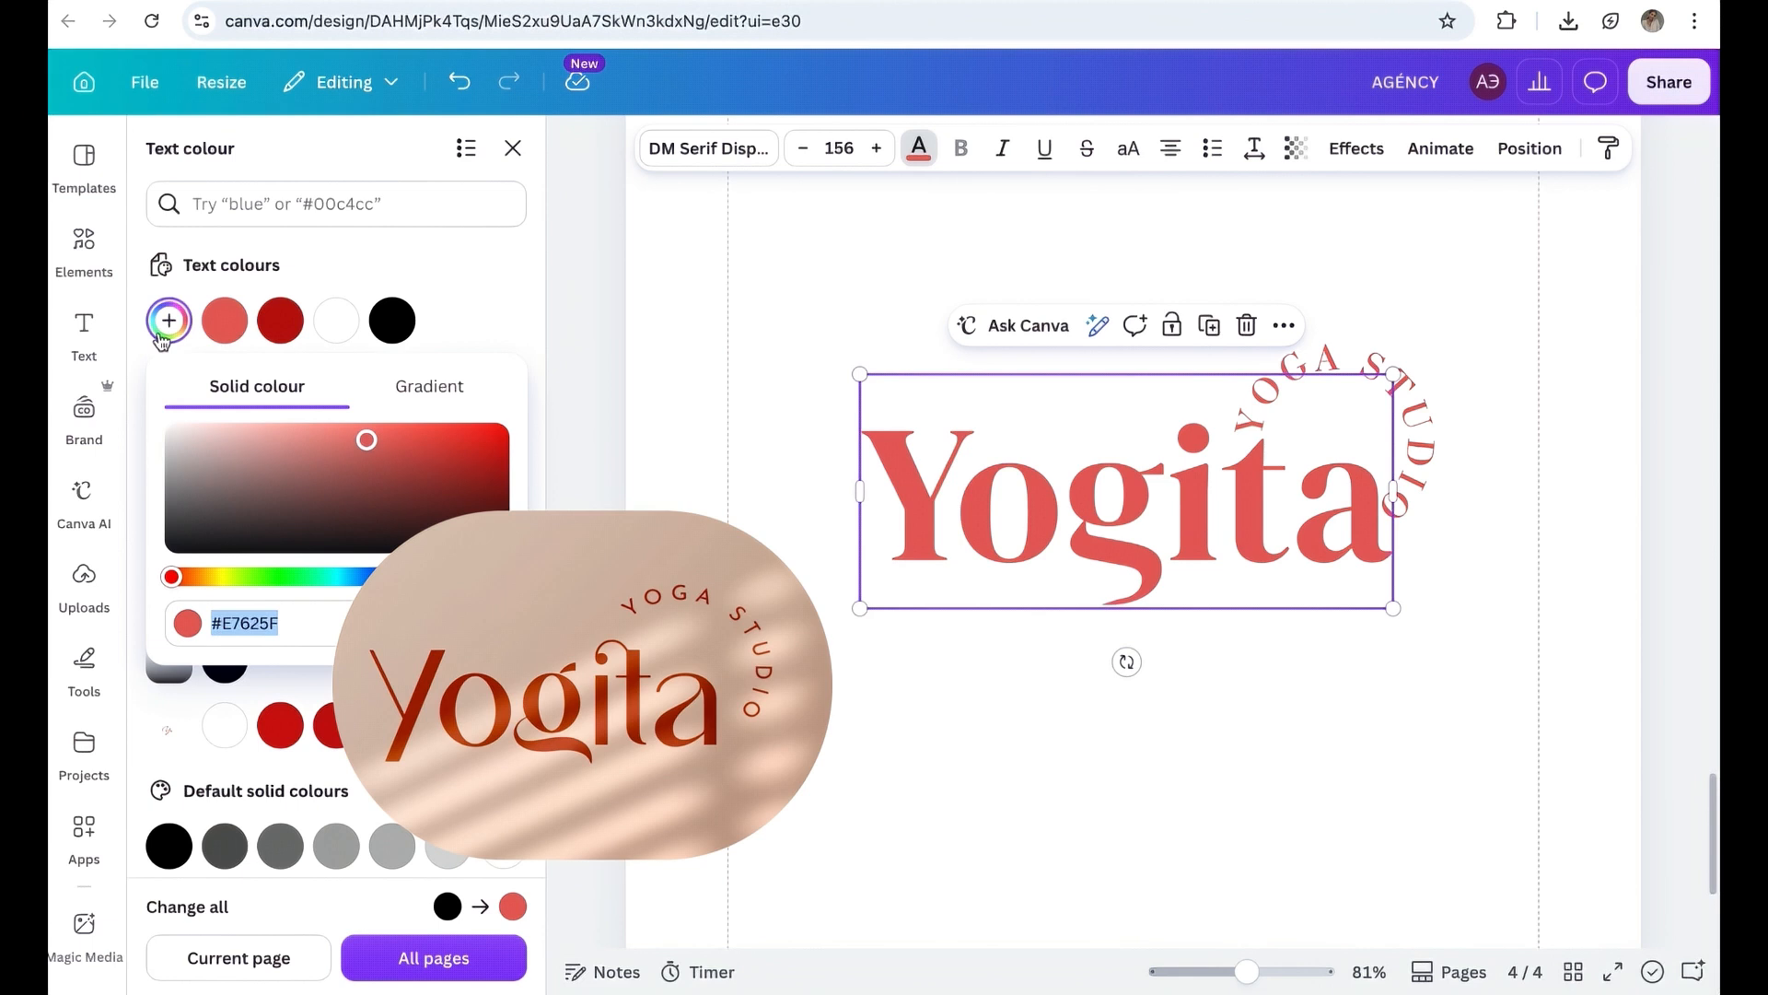
pyautogui.click(433, 386)
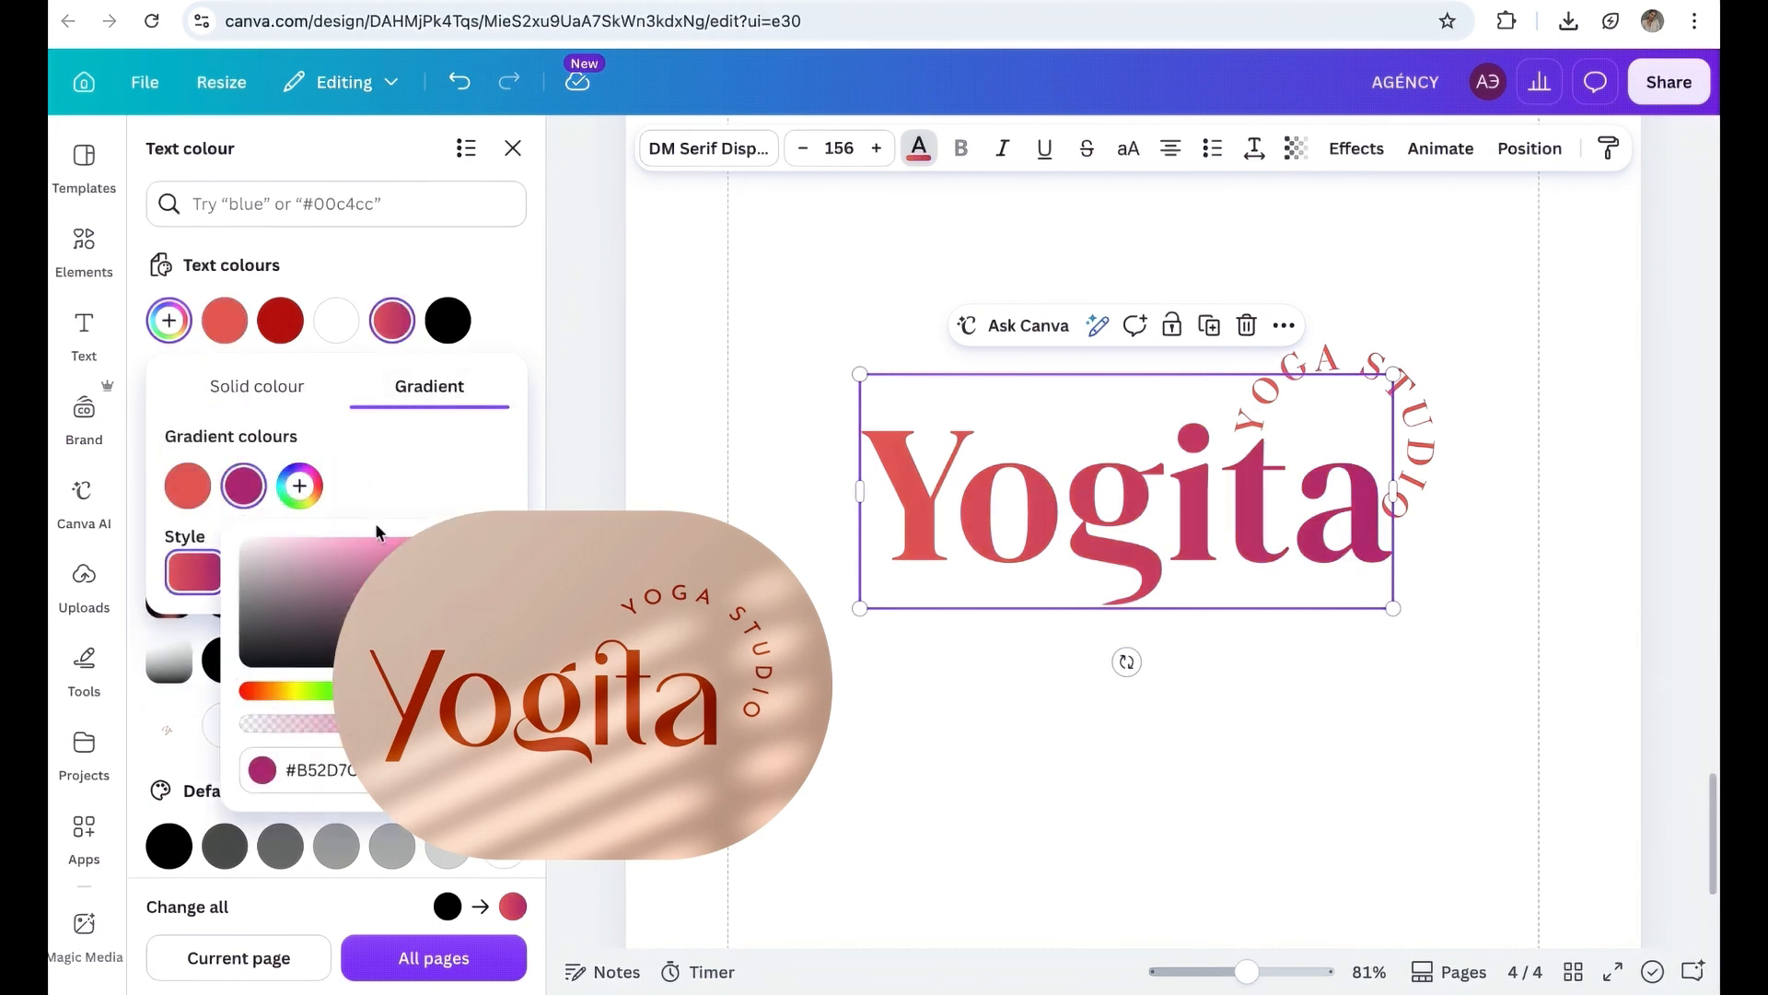
pyautogui.moveTo(607, 690); pyautogui.dragTo(268, 714)
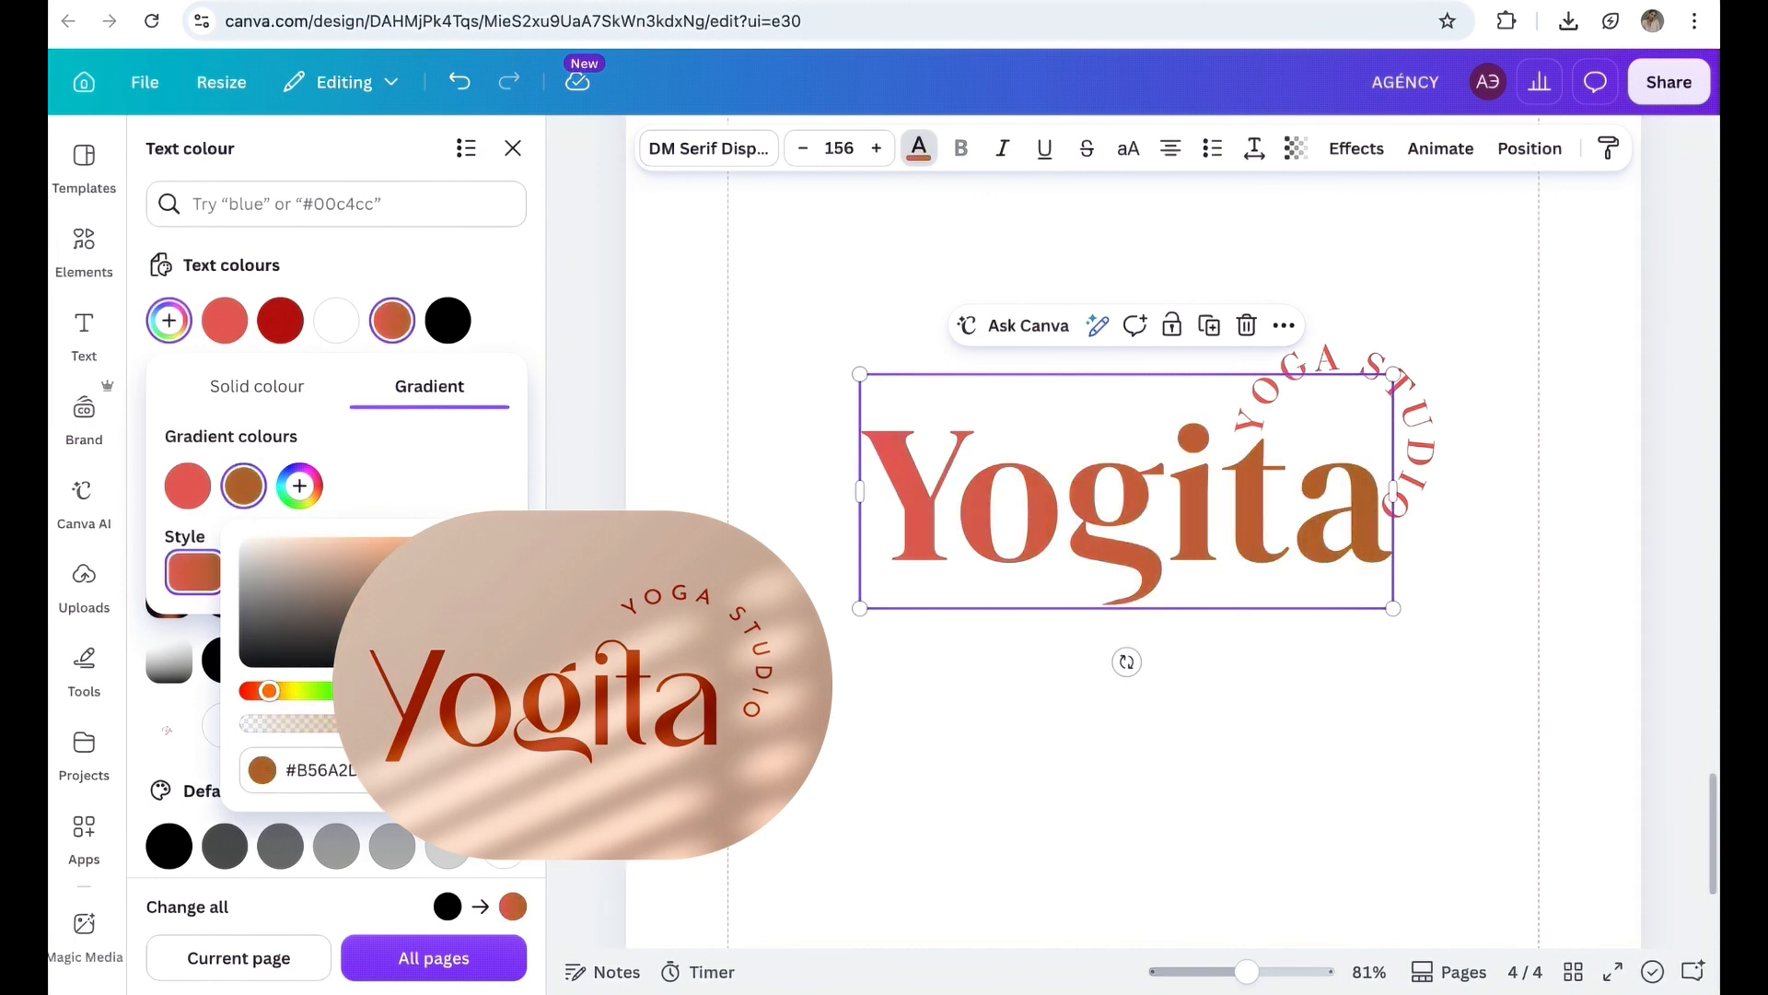
pyautogui.moveTo(498, 574); pyautogui.dragTo(526, 587)
pyautogui.click(527, 439)
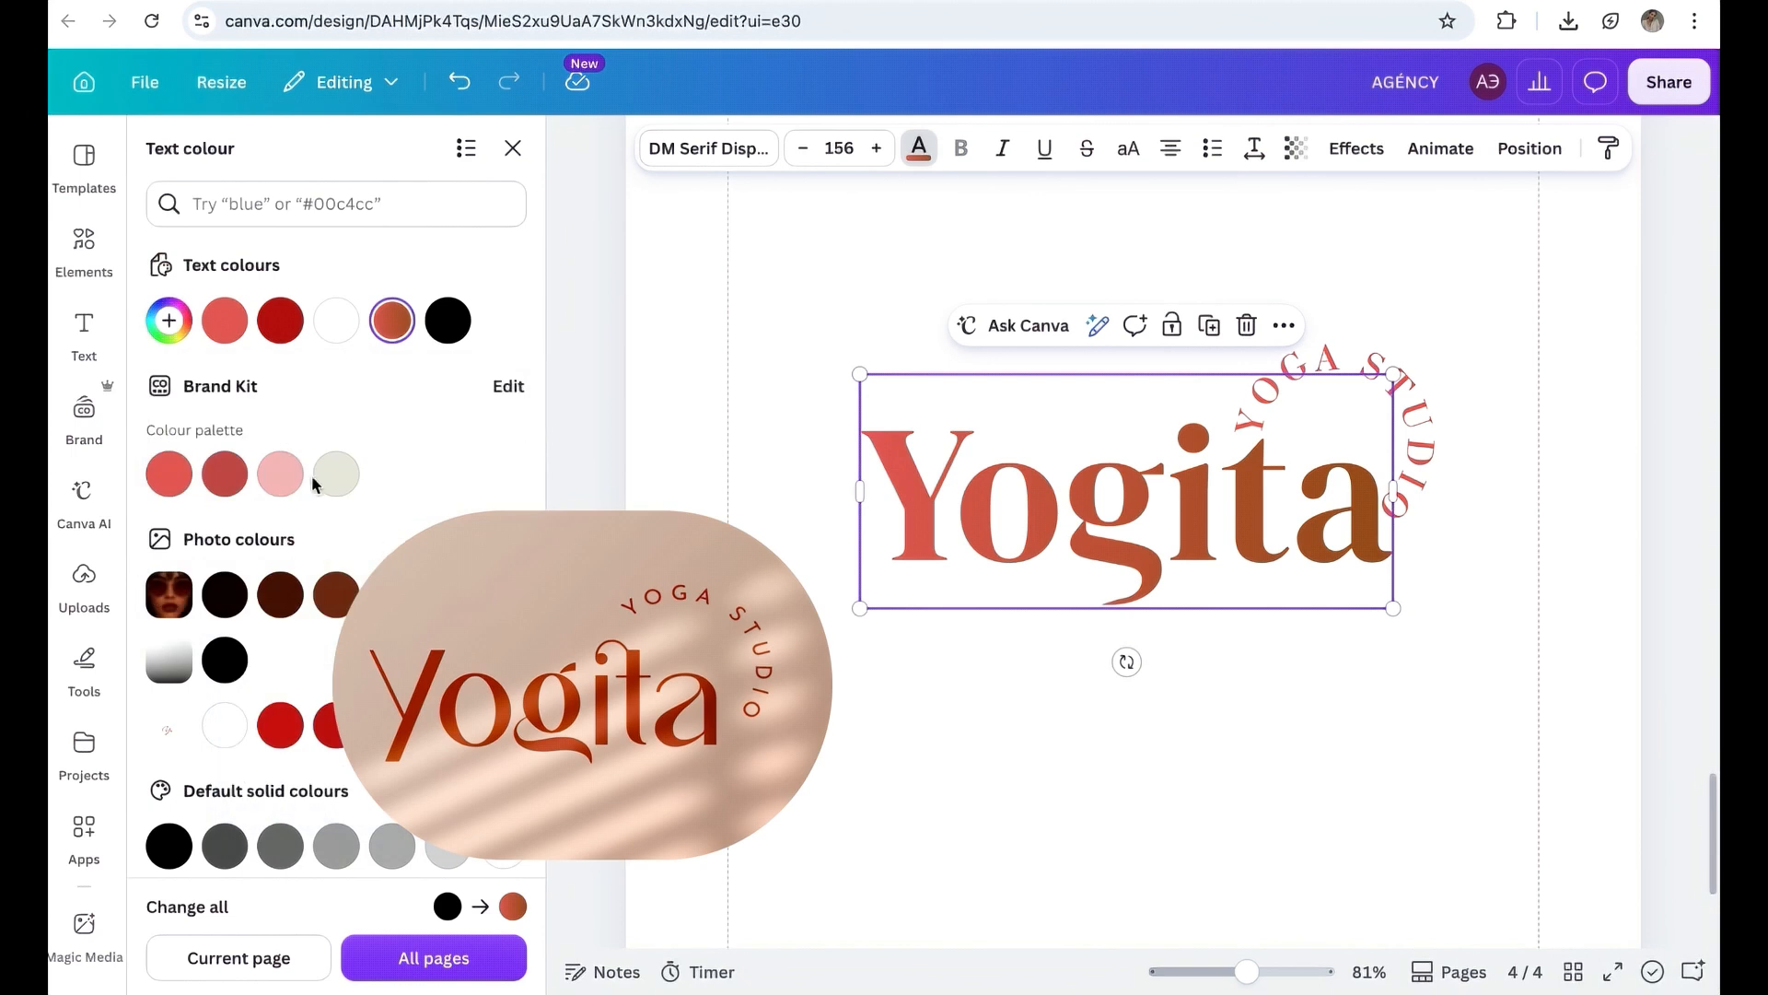
# Change the style of the Yogita gradient to linear 180°.
pyautogui.click(169, 320)
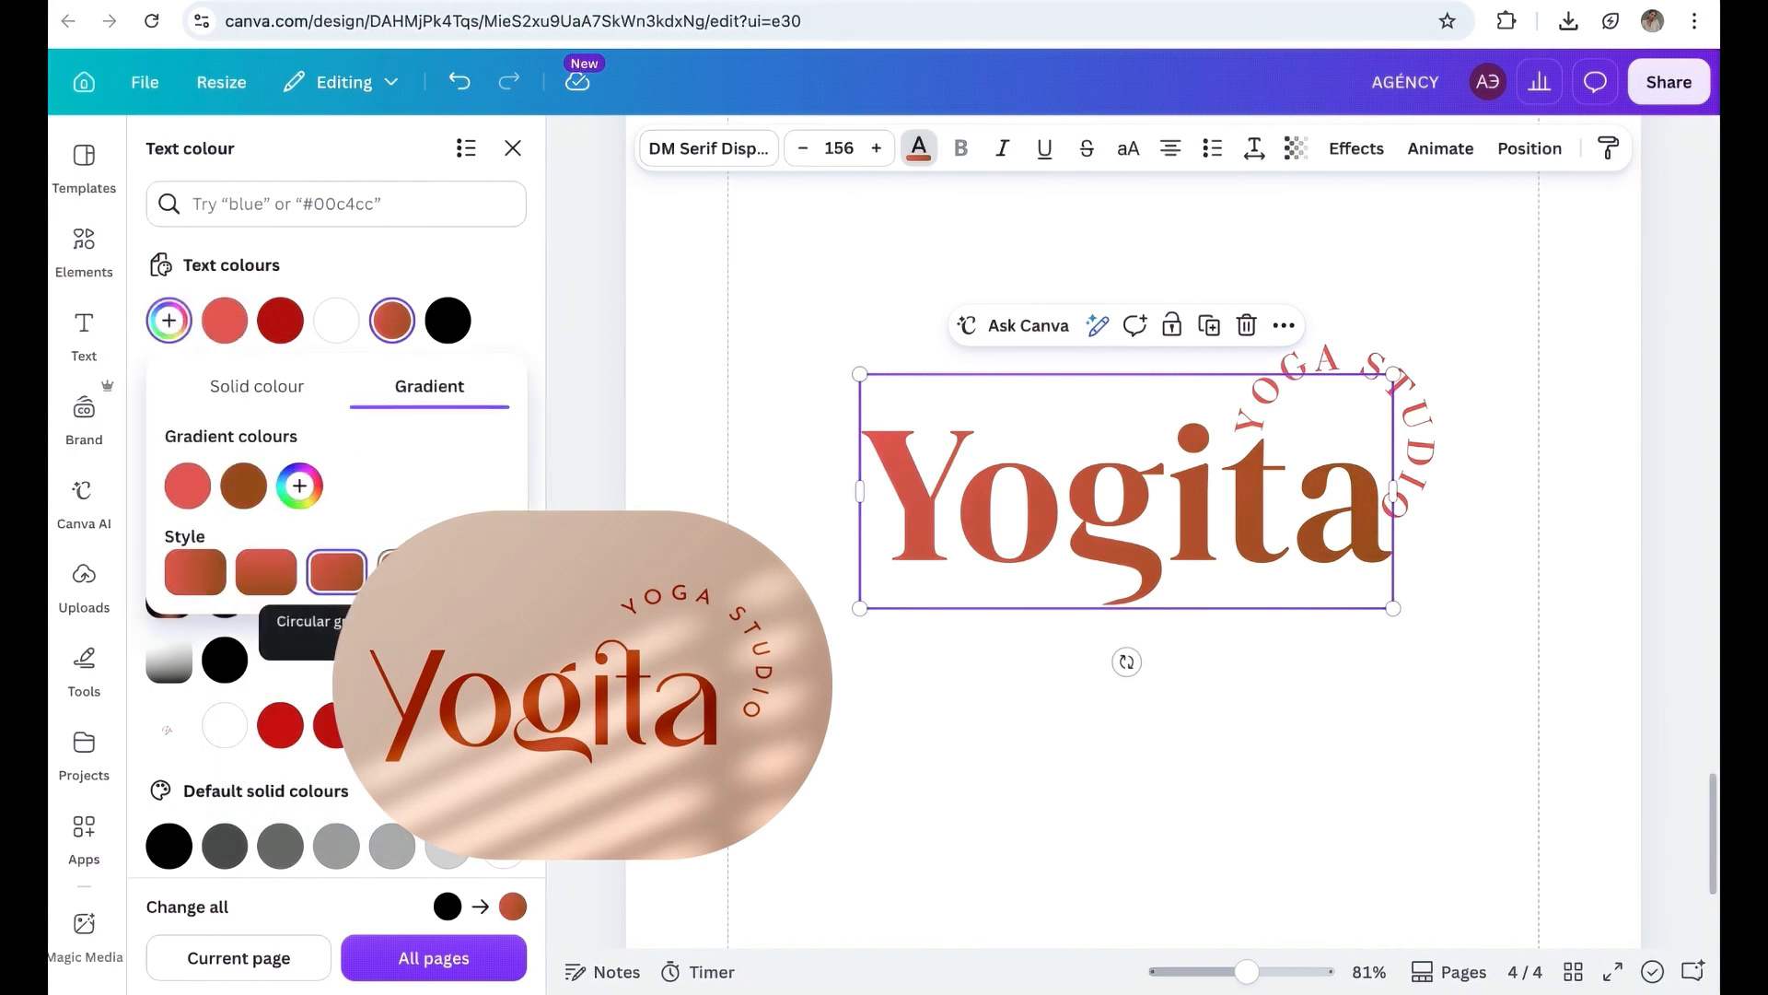
pyautogui.click(408, 572)
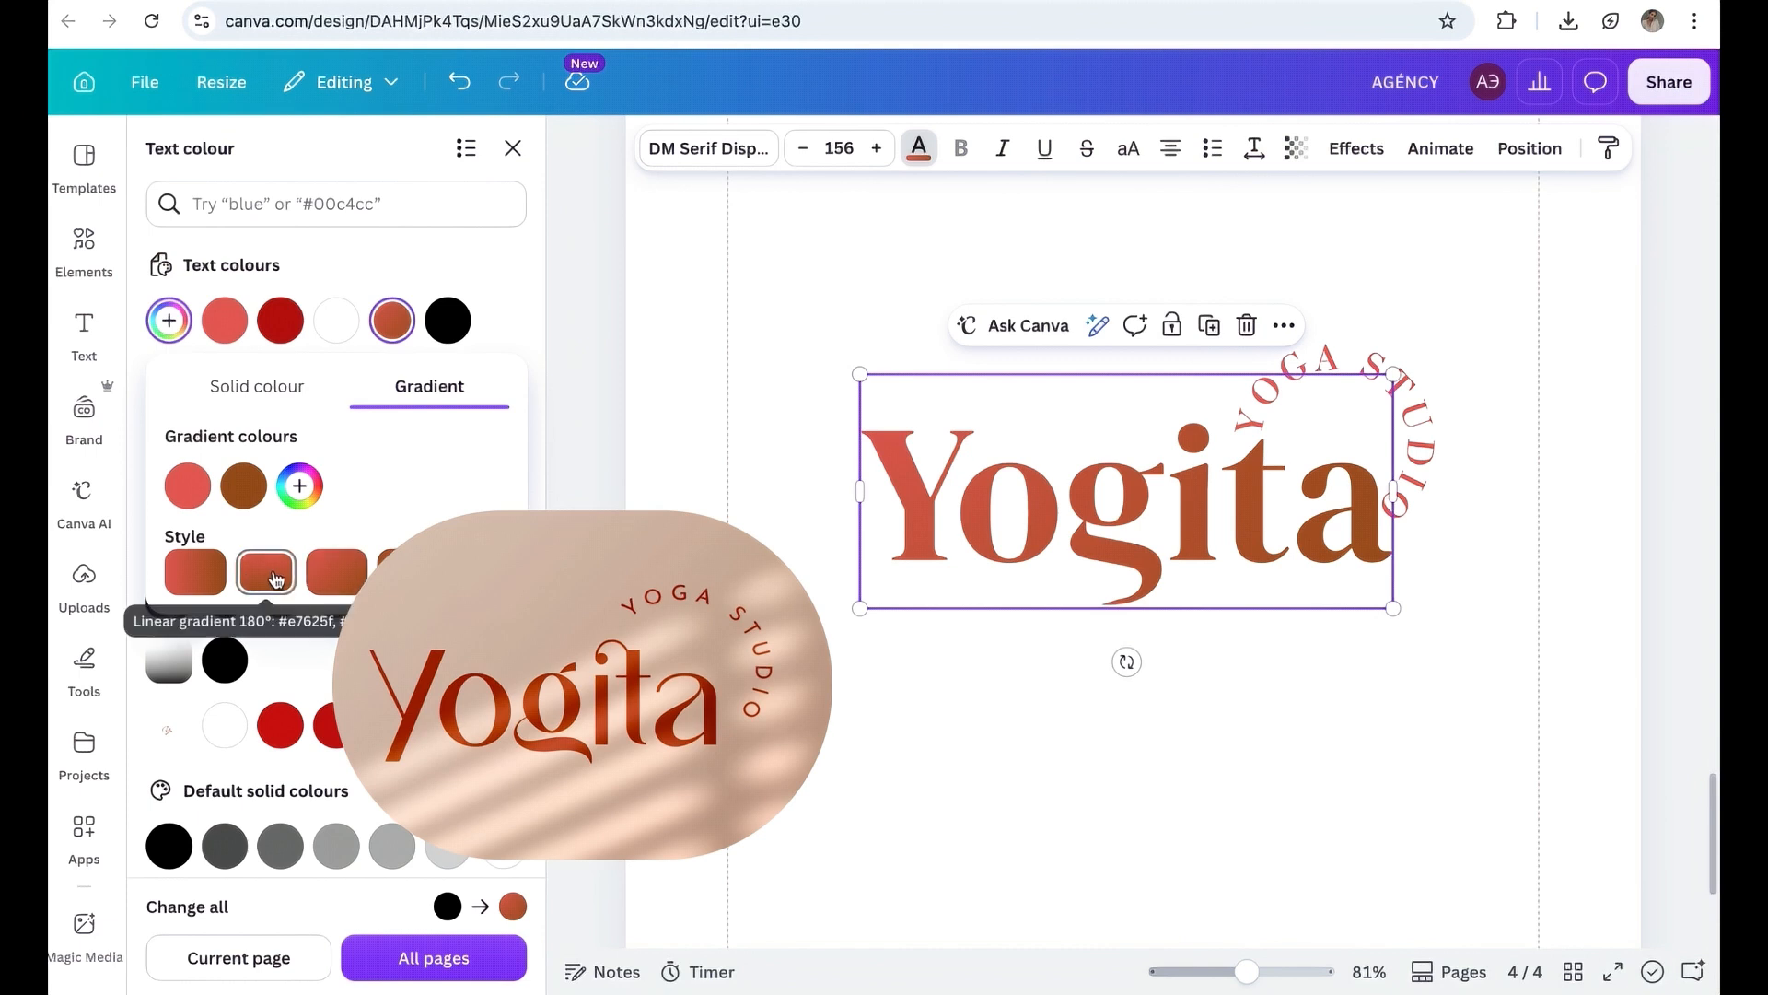
pyautogui.click(273, 577)
# Recolour the YOGA STUDIO text with the darker red of the Brand Kit palette after trying the Yogita gradient on it.
pyautogui.click(1254, 429)
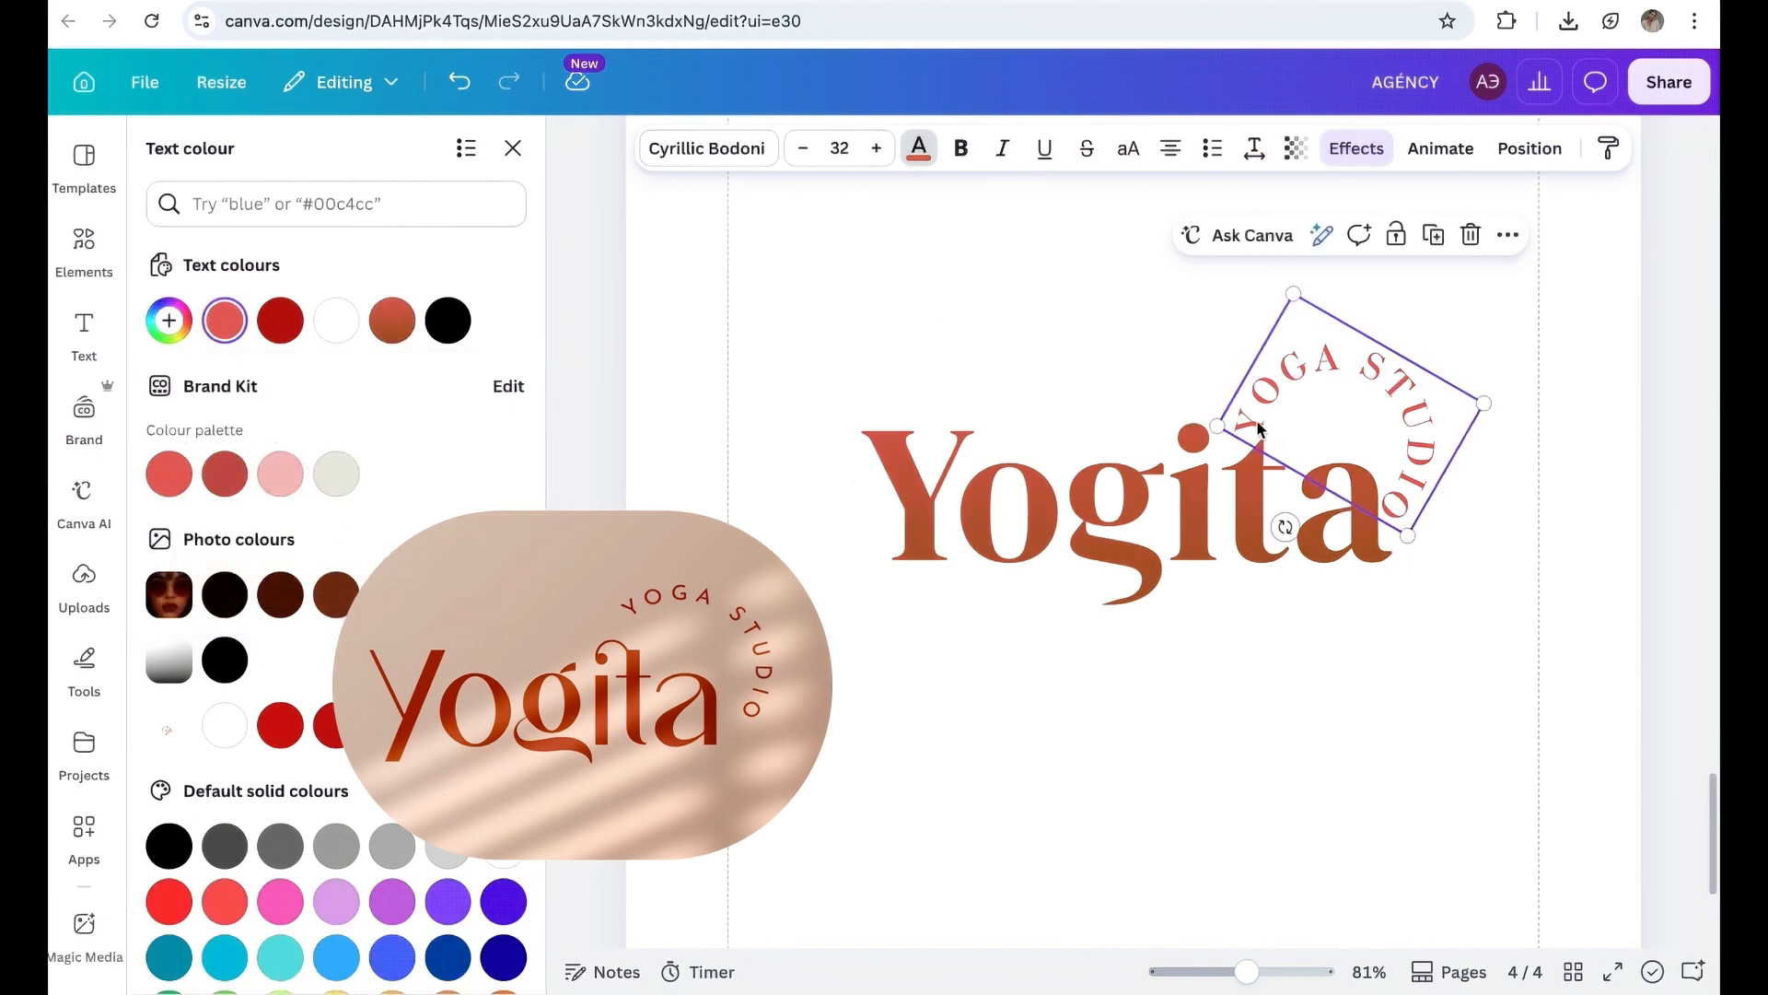
pyautogui.click(391, 322)
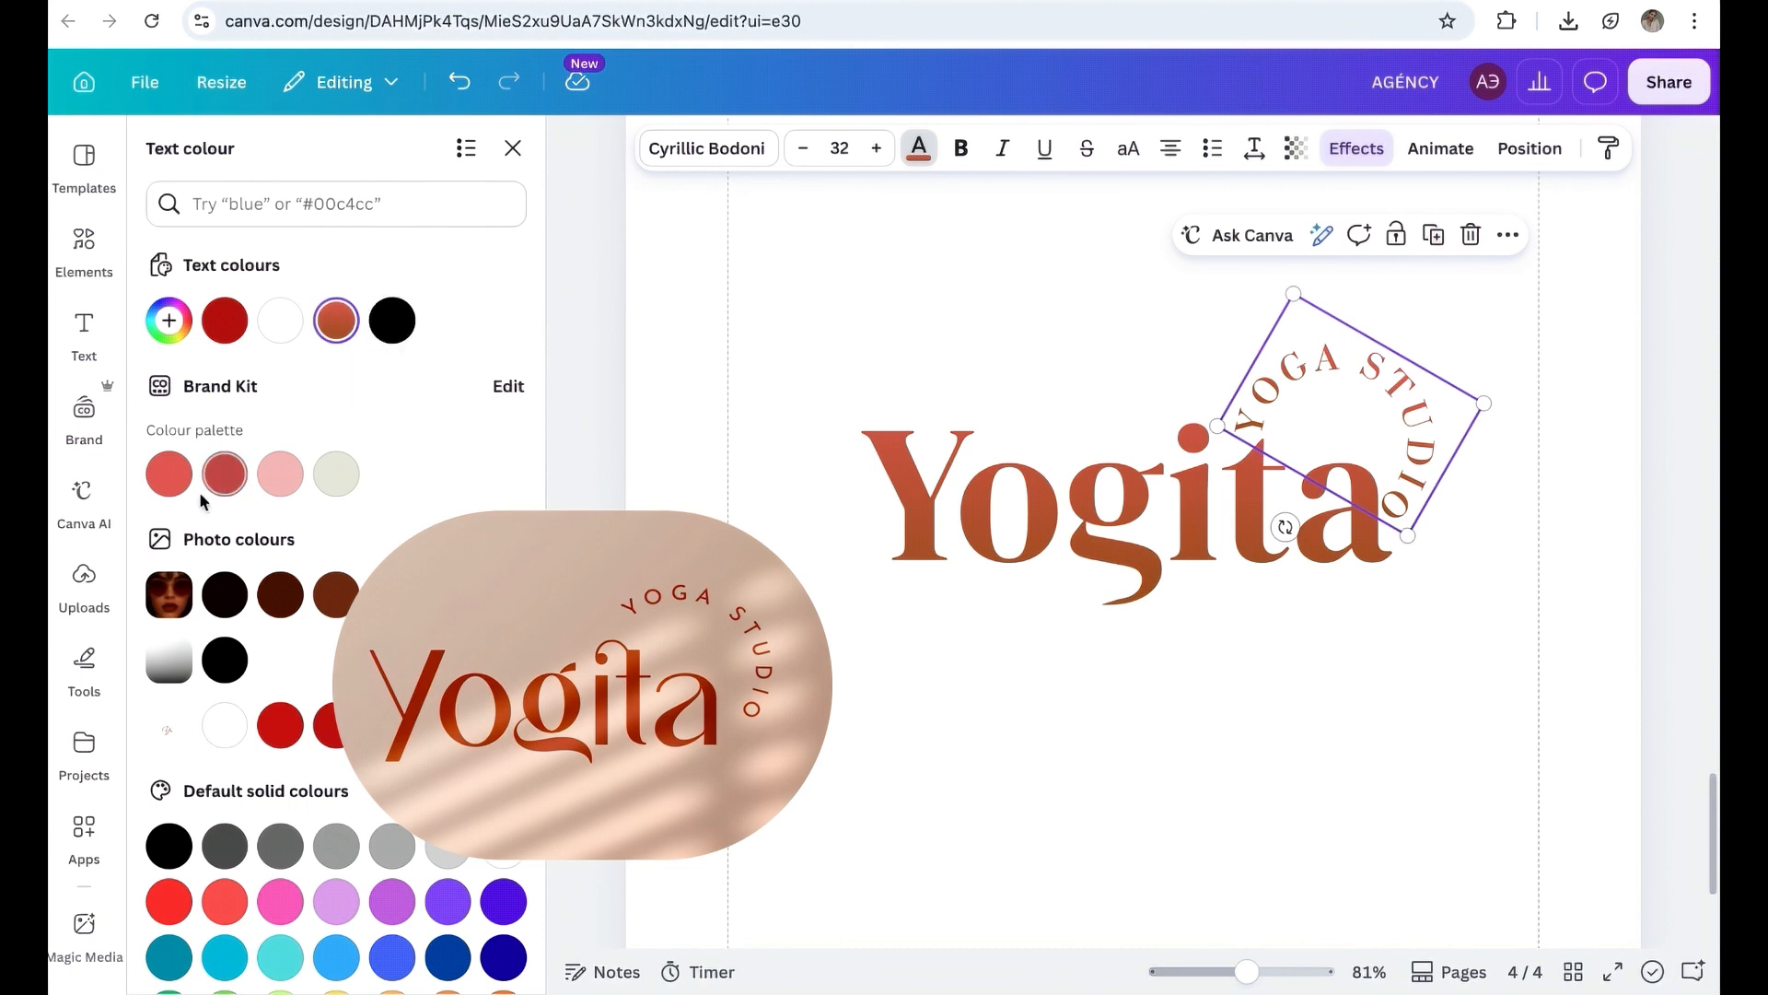
pyautogui.click(225, 474)
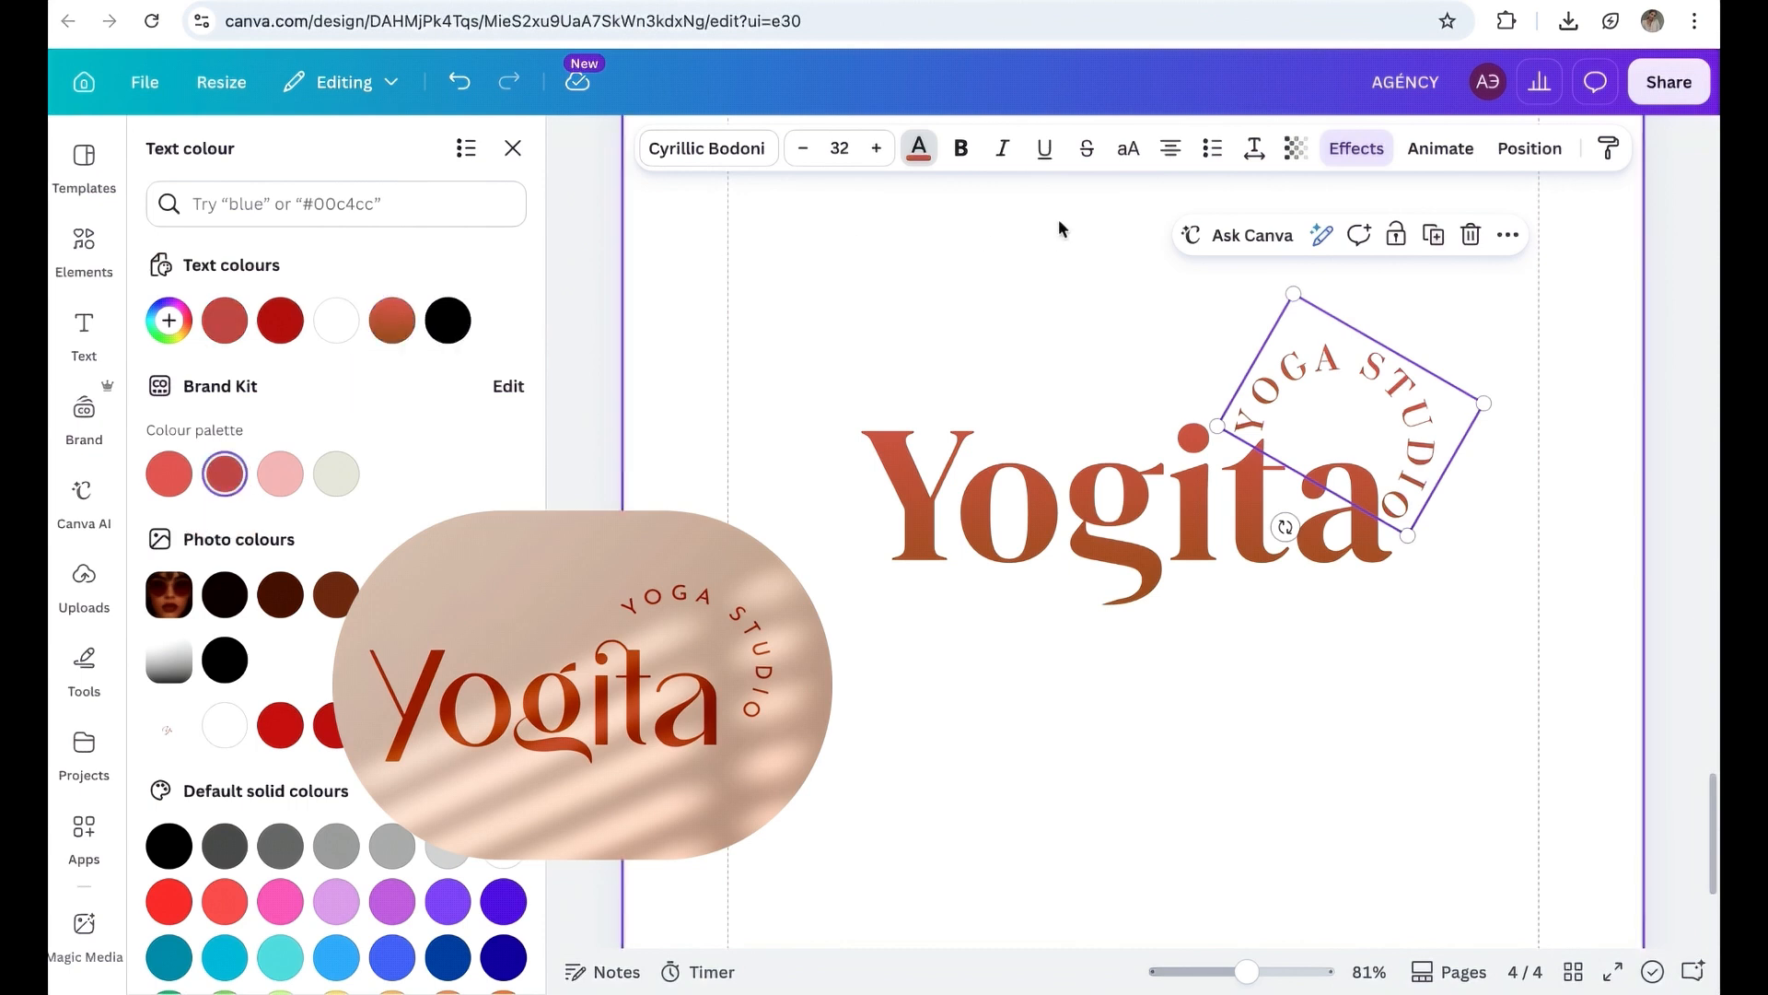
pyautogui.click(1085, 369)
pyautogui.click(1681, 459)
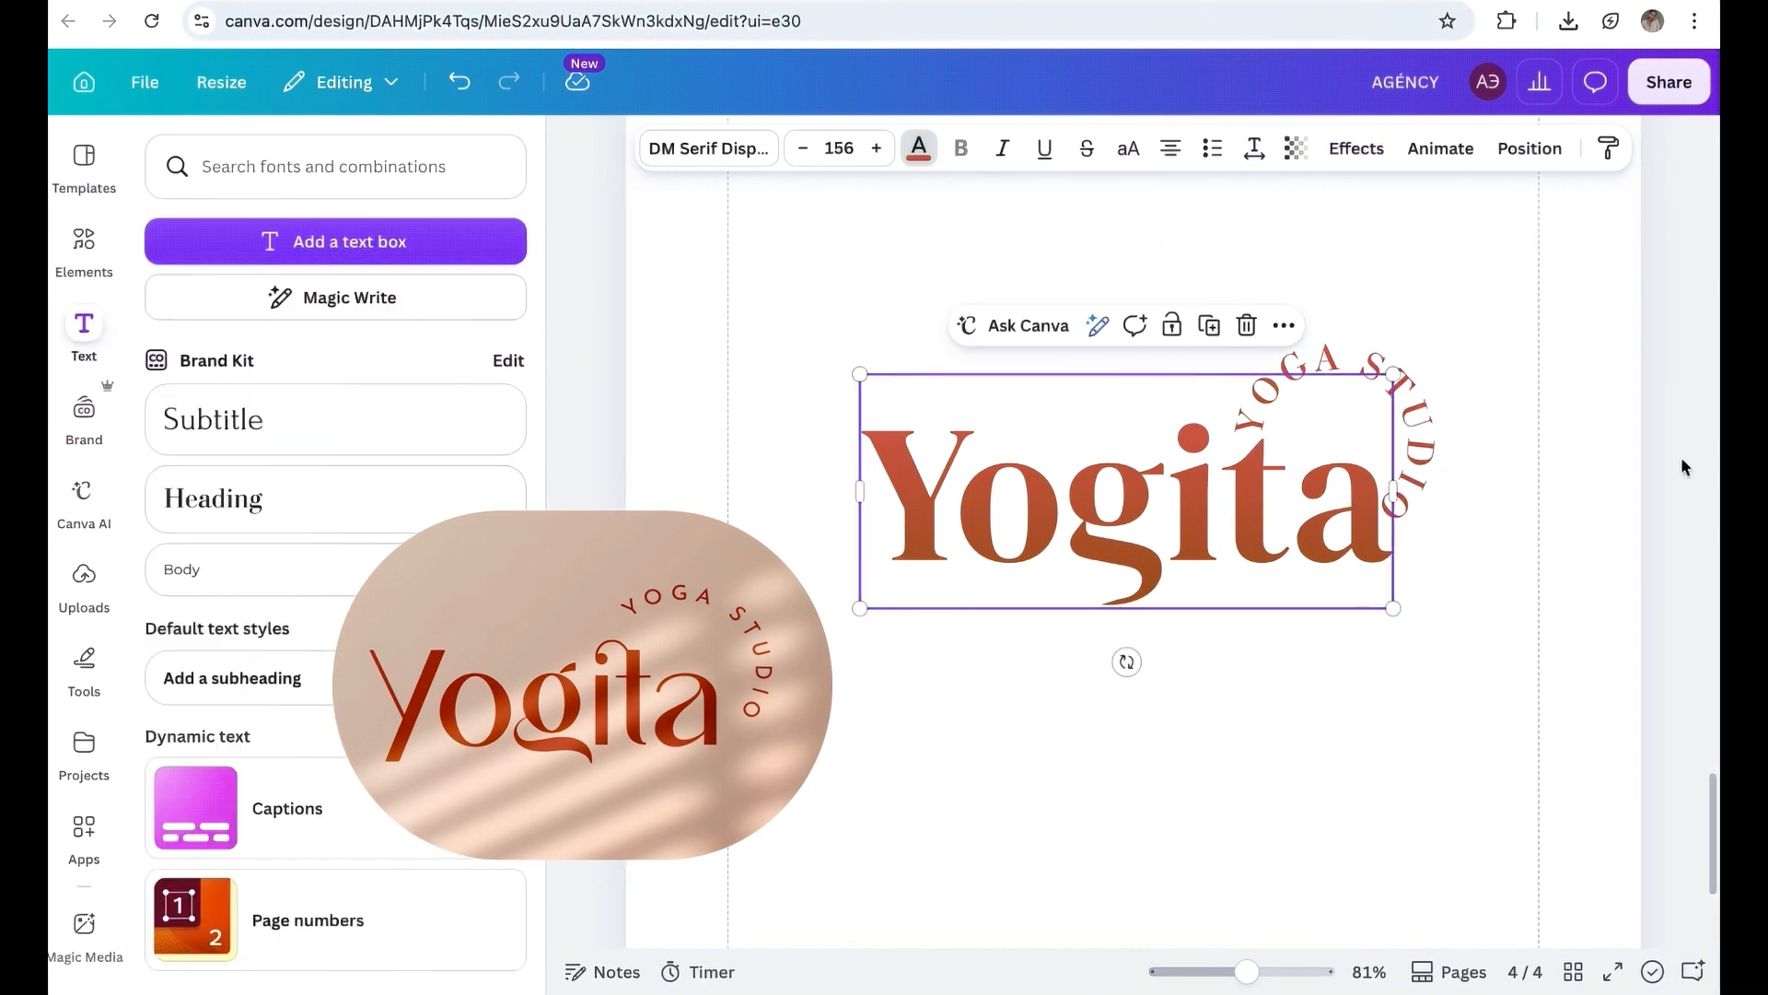
pyautogui.scroll(-5, 1681, 457)
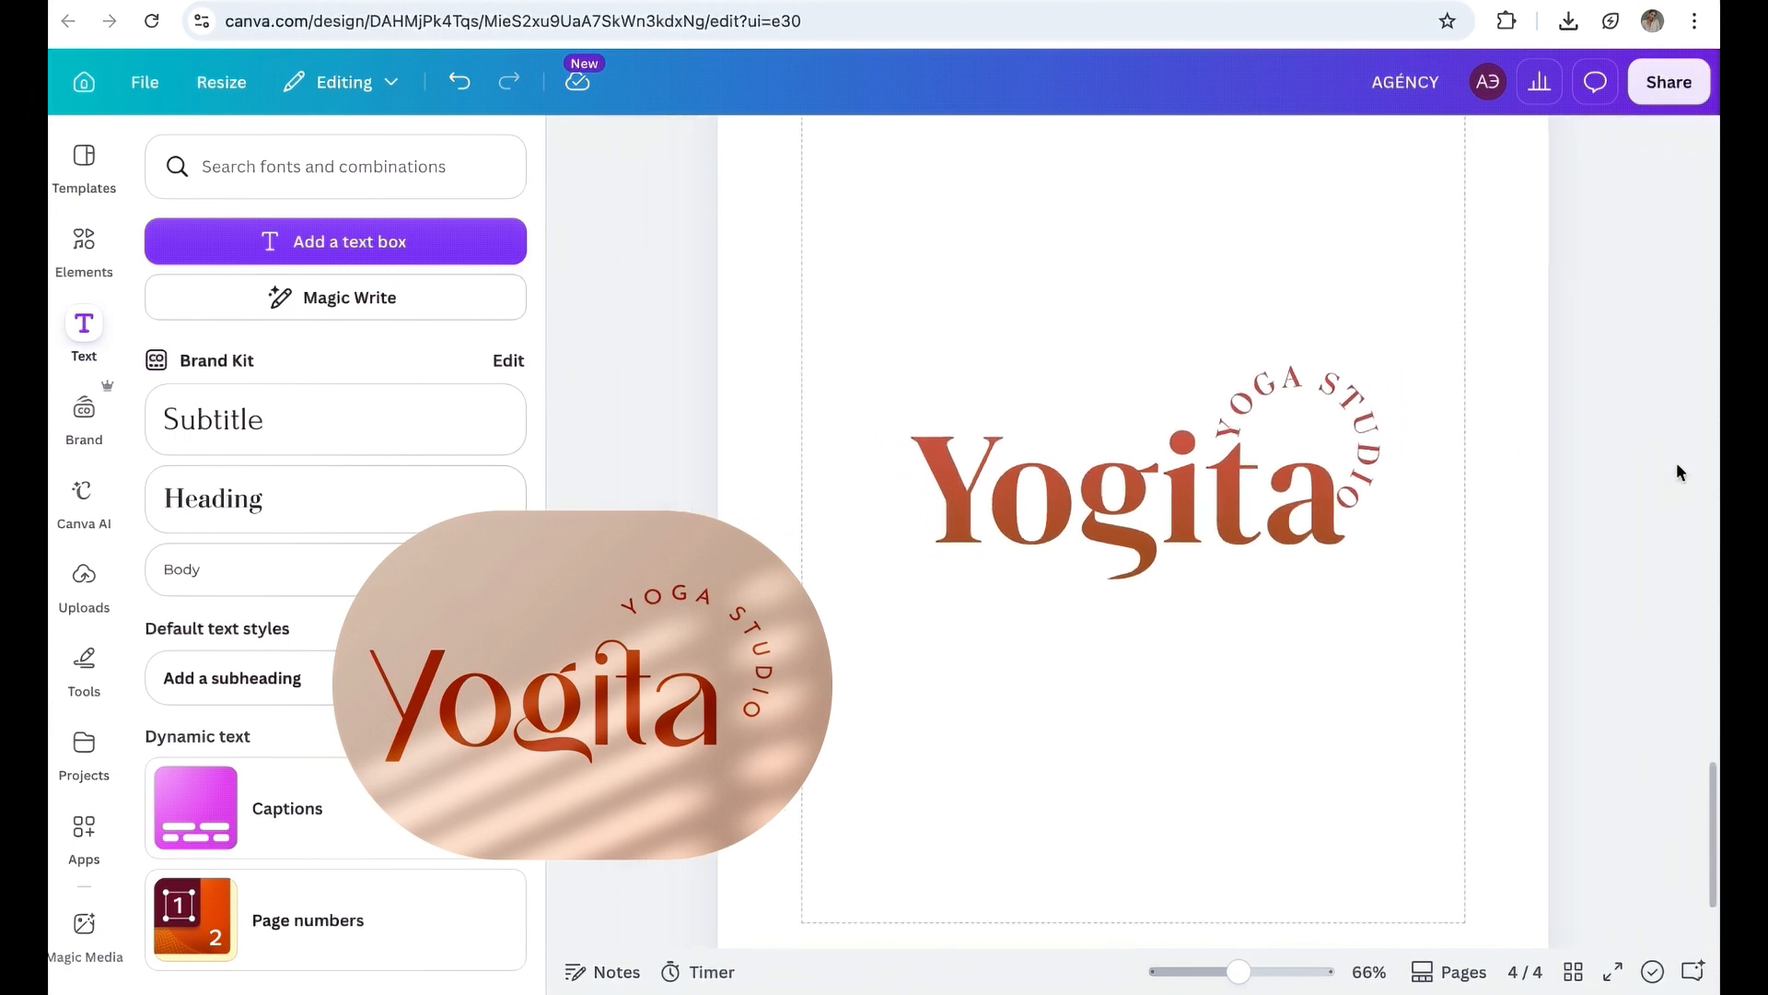
pyautogui.scroll(1, 1678, 472)
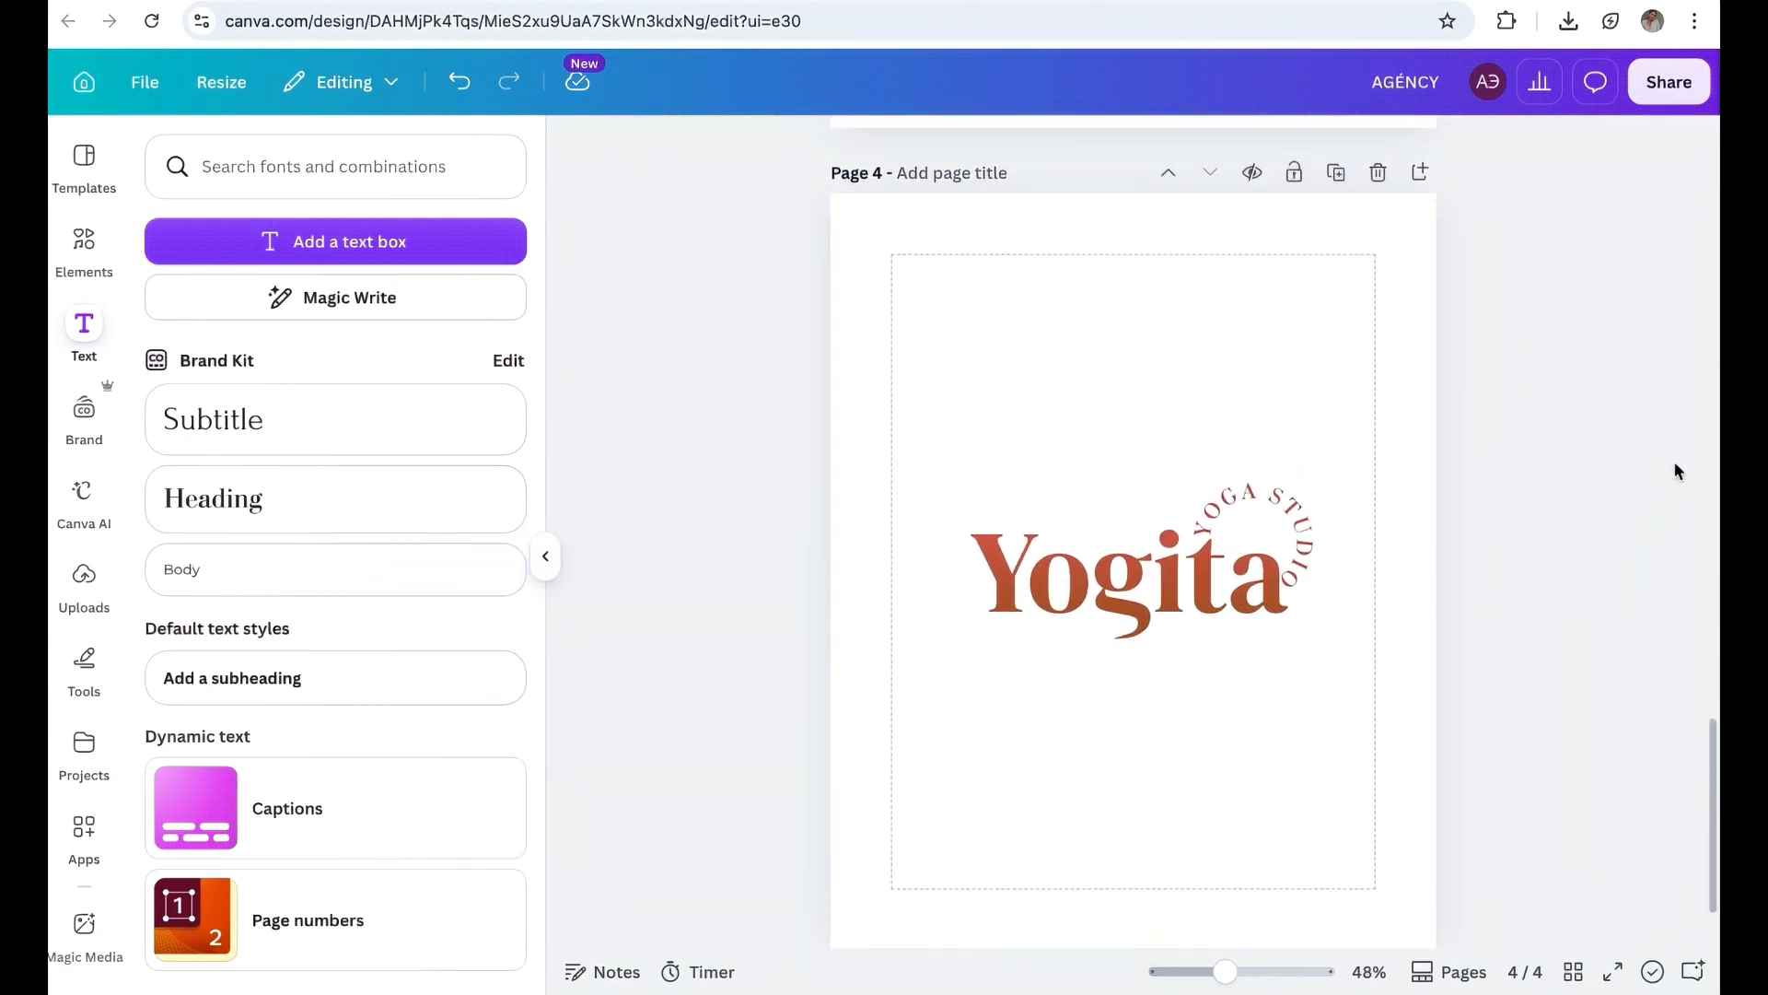
pyautogui.scroll(8, 1675, 471)
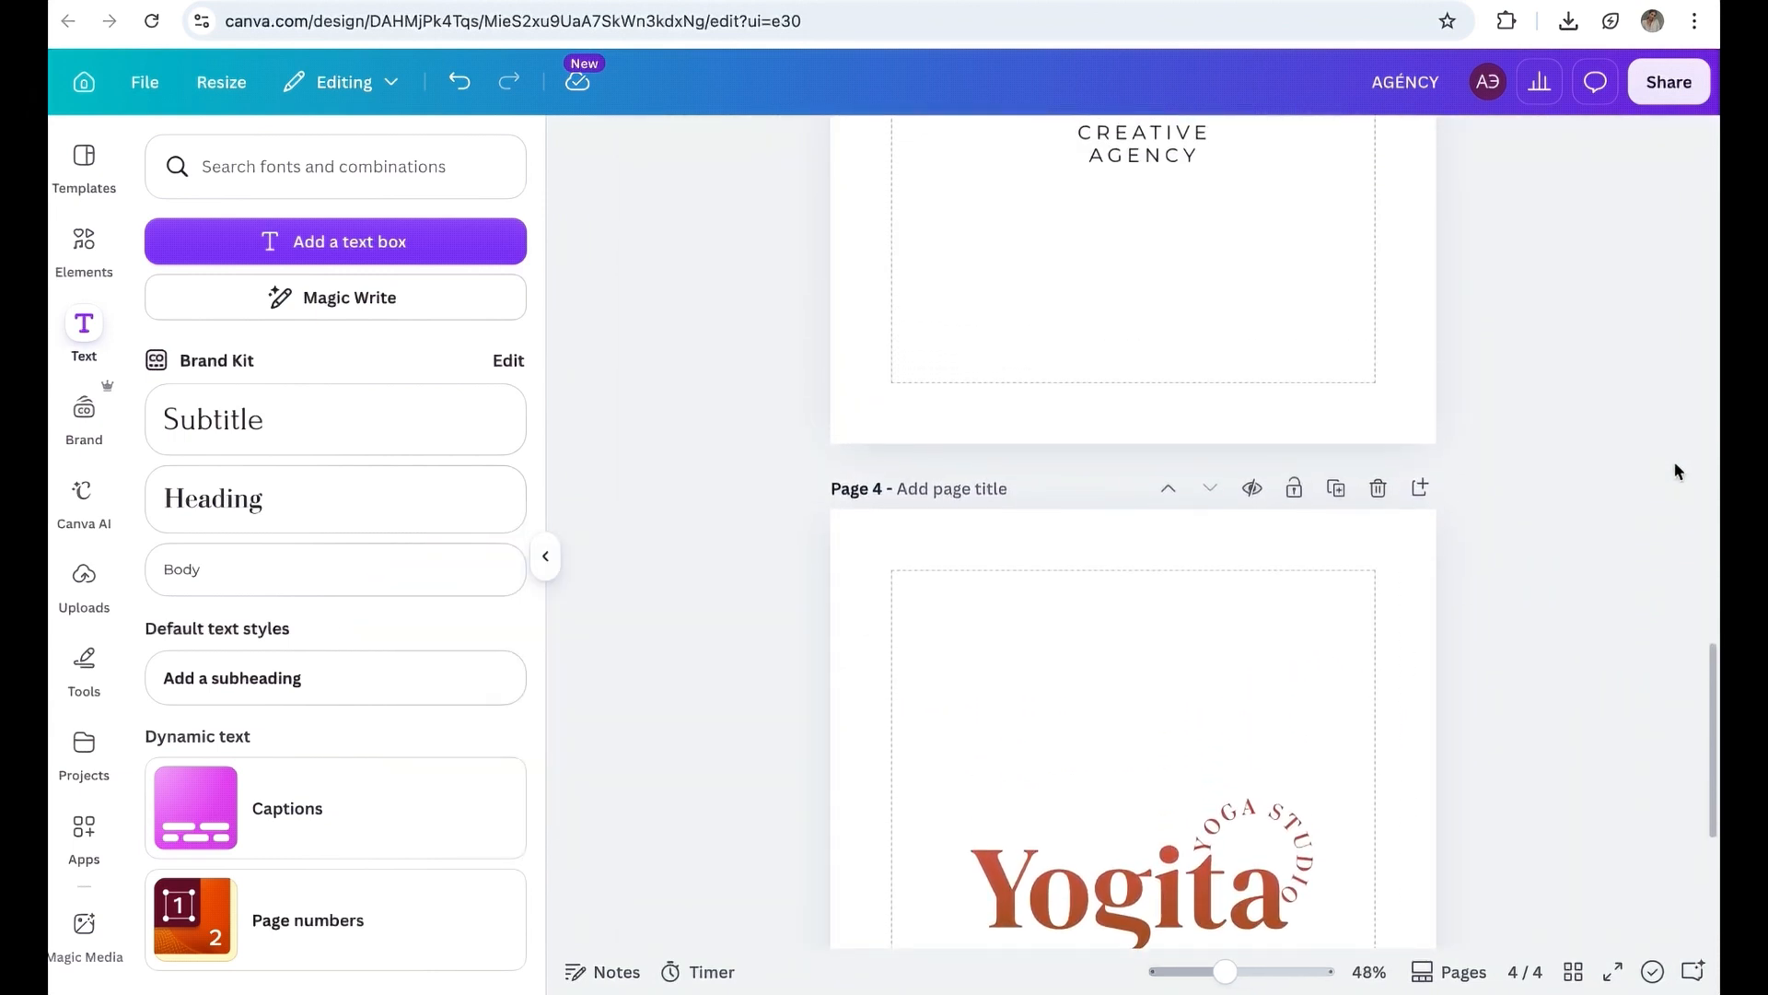